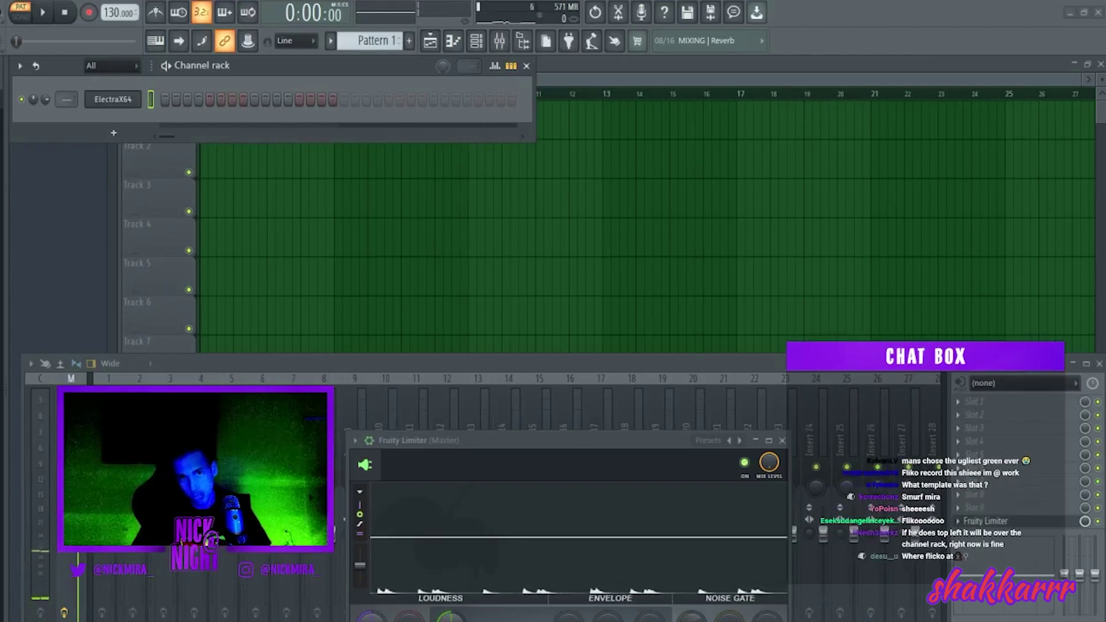
Step: Dump the last 2 minutes of played notes into the ElectraX64 channel of Pattern 1 and view them in its piano roll
left_click(1, 12)
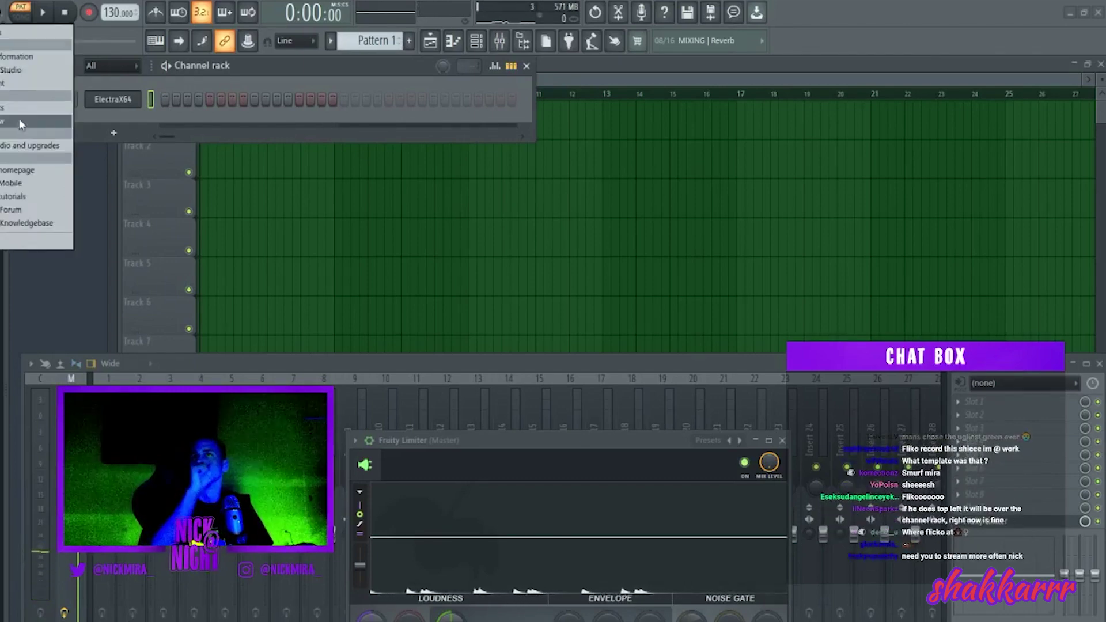
mouse_move(29, 147)
left_click(153, 162)
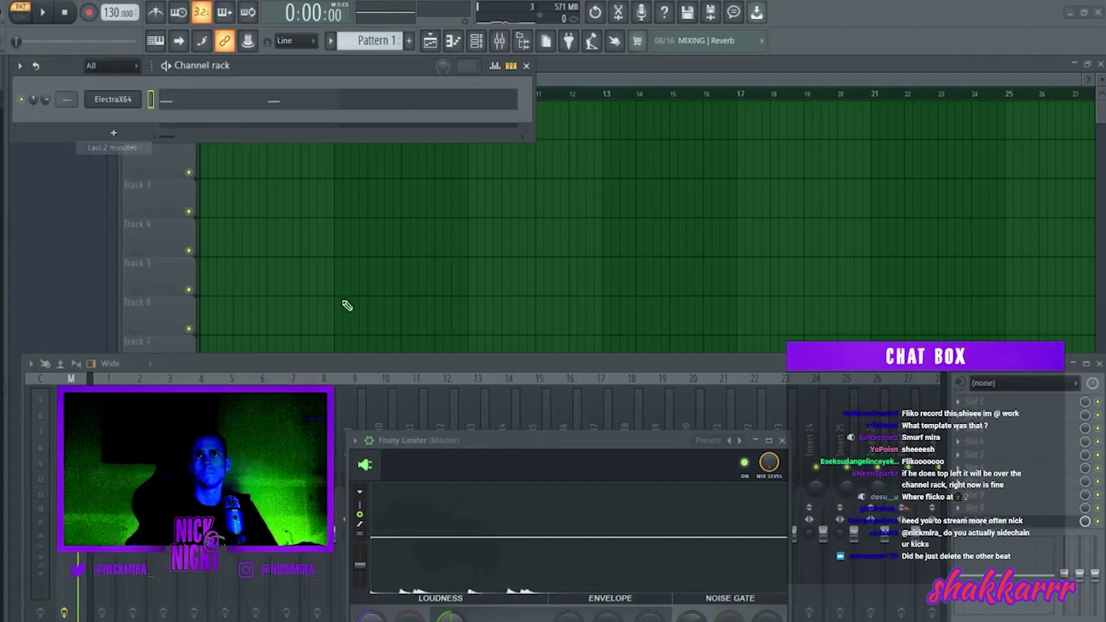
left_click(288, 108)
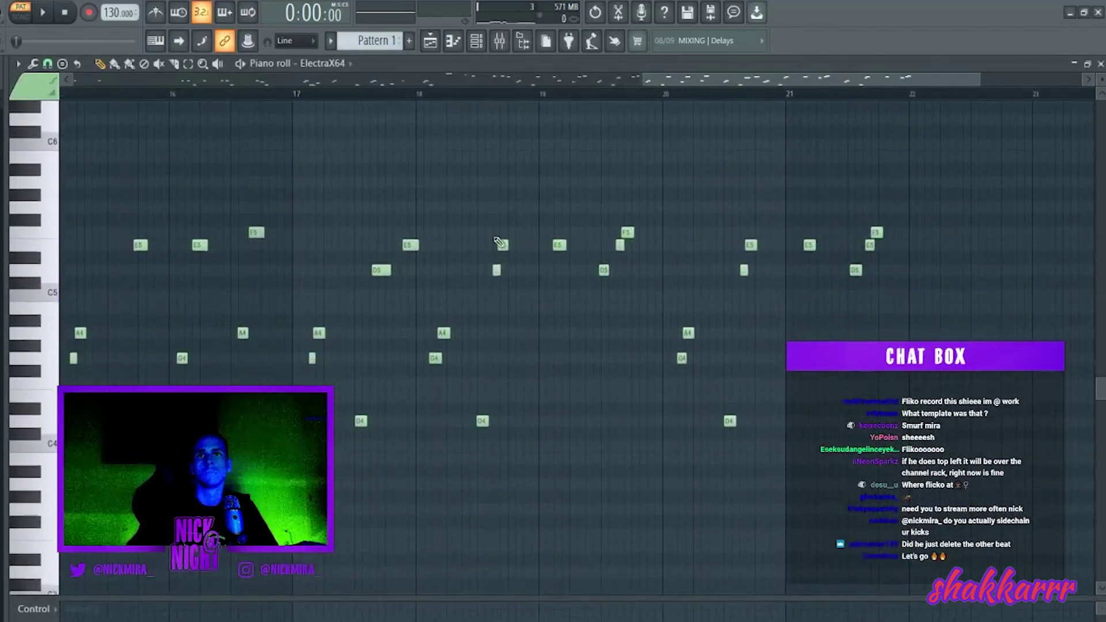
Step: Audition the recorded notes from bar 20, keep only that phrase, delete the rest and move it to bar 1
left_click(676, 95)
key("space")
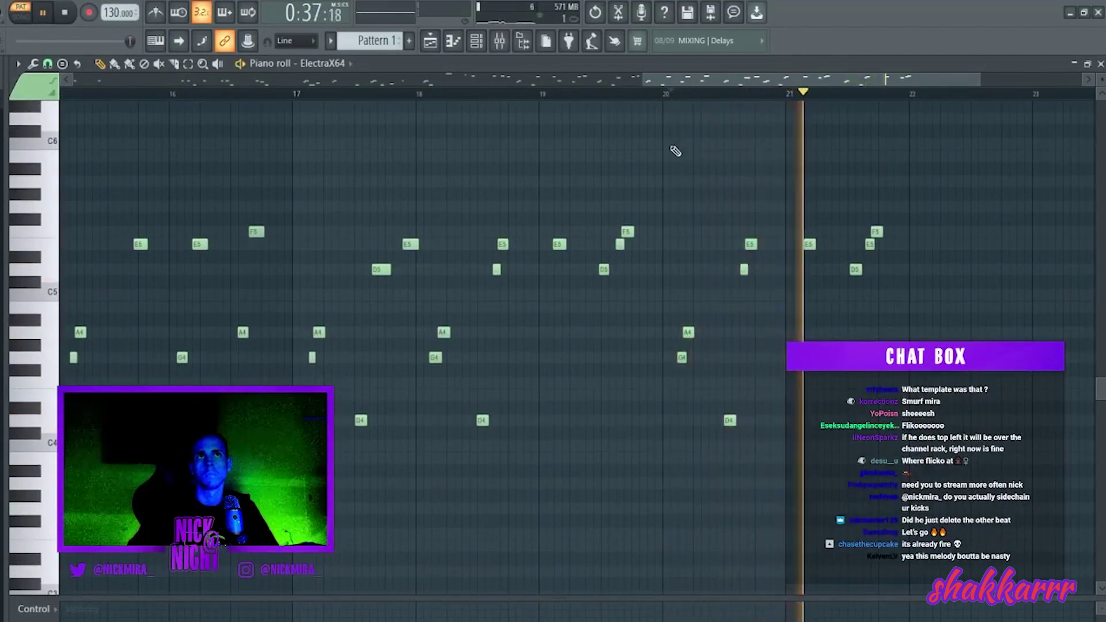
left_click_drag(675, 202, 694, 280)
key("space")
scroll(633, 98, "down", 5)
key("ctrl+a")
key("Delete")
scroll(598, 94, "up", 5)
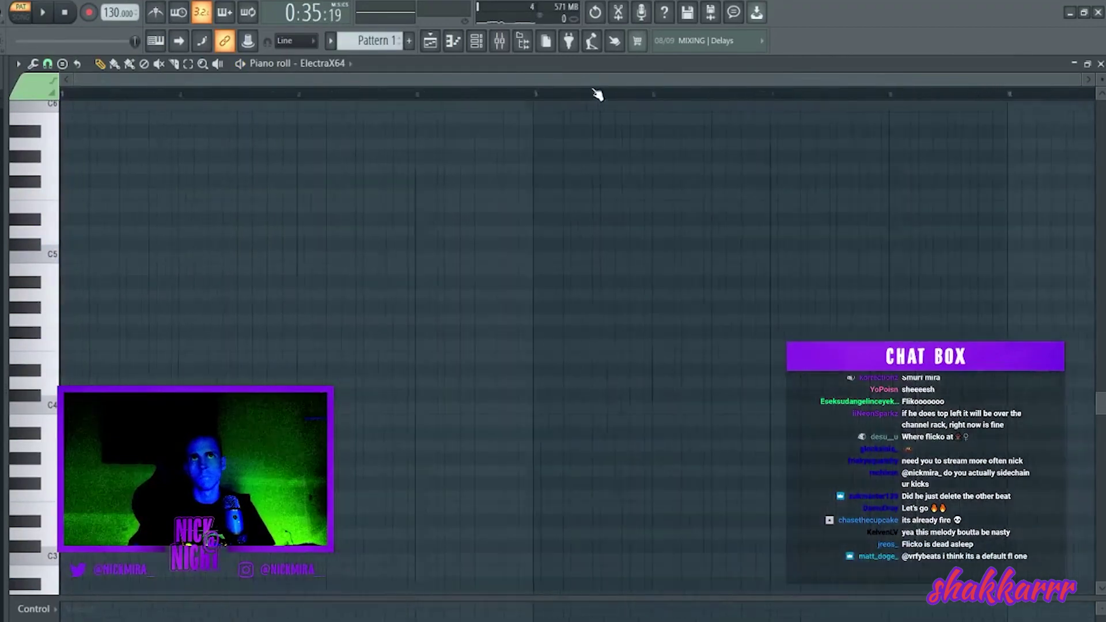
left_click_drag(91, 322, 66, 321)
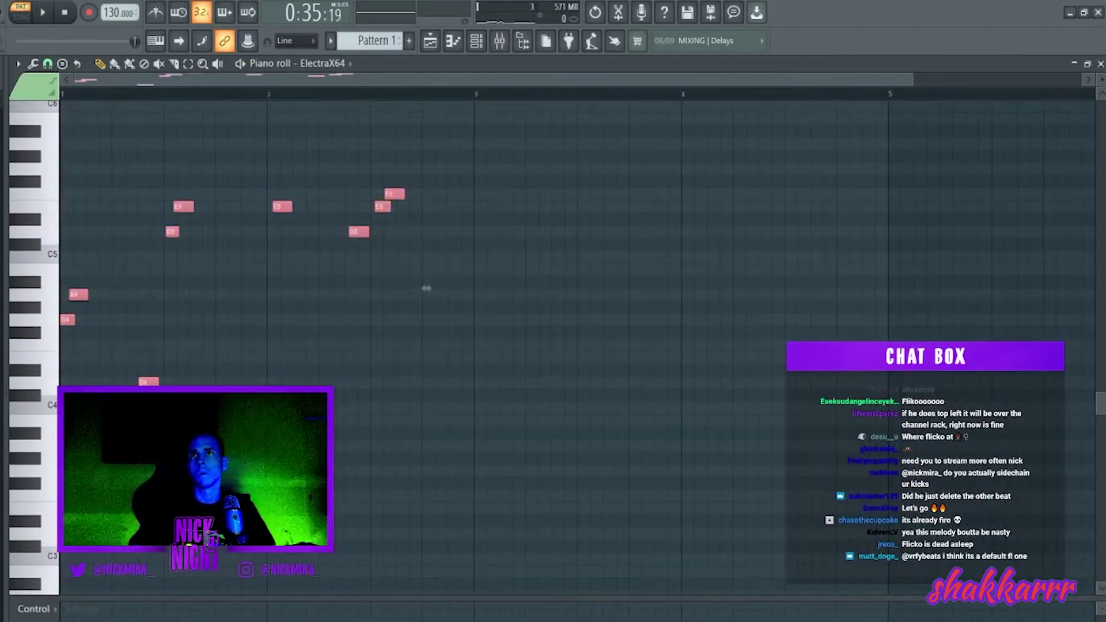
Step: Play back the phrase and time-stretch all of its notes slightly shorter to tighten it within two bars
key("space")
left_click(207, 242)
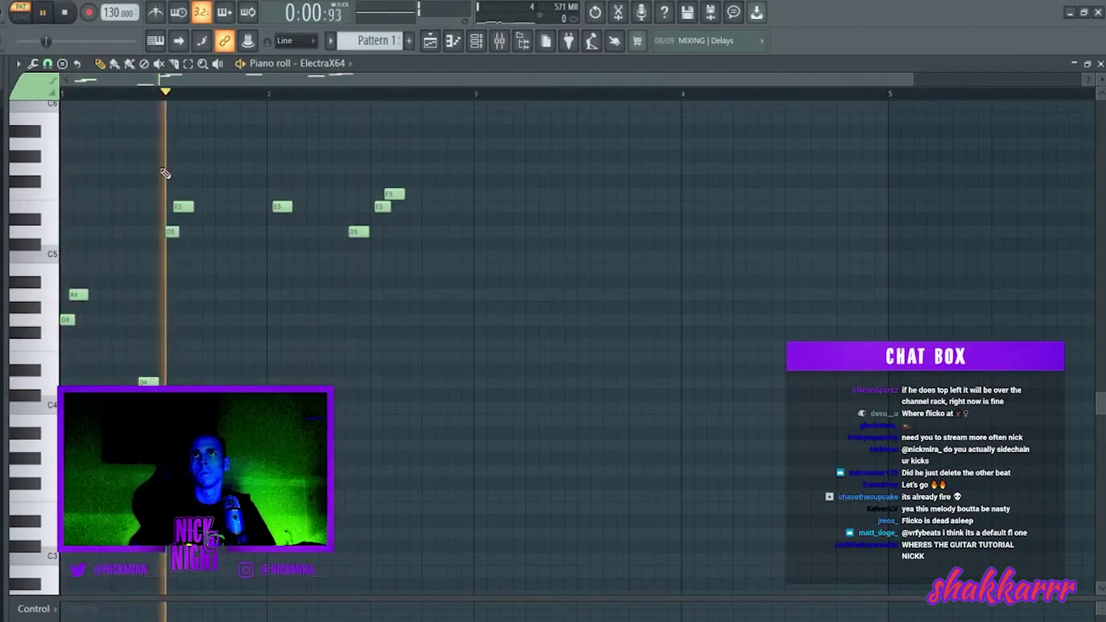
key("ctrl+a")
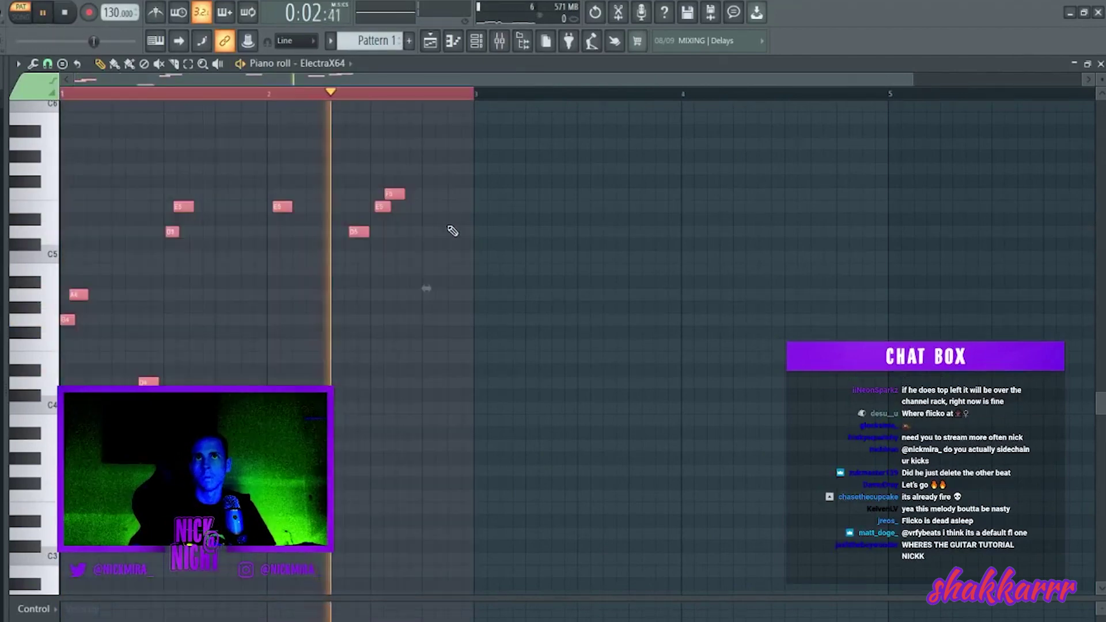
left_click(421, 287)
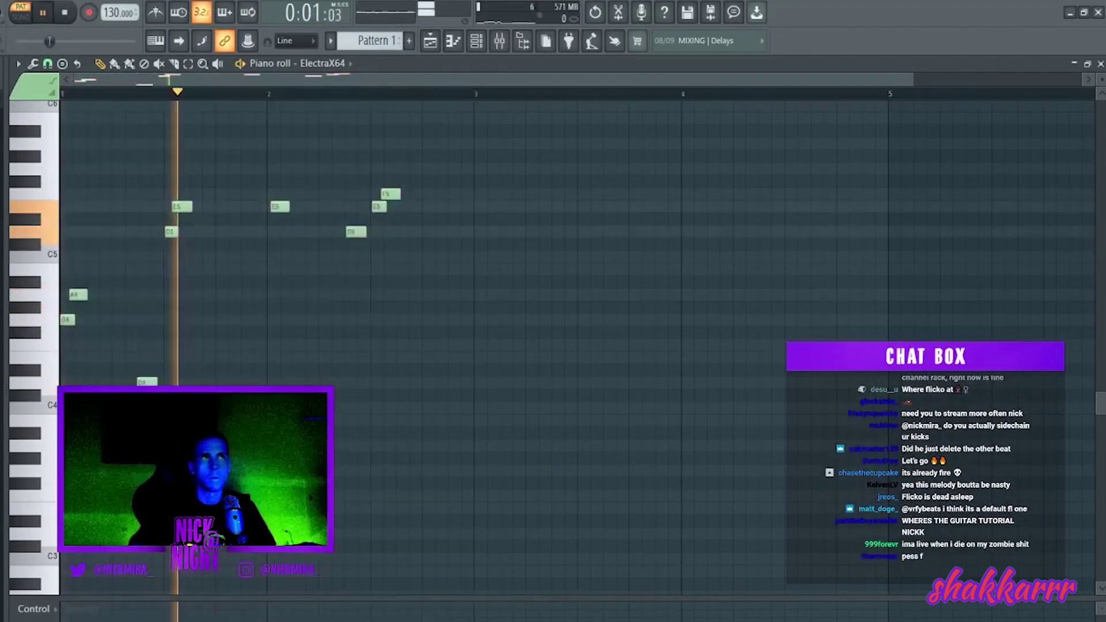
key("space")
key("space")
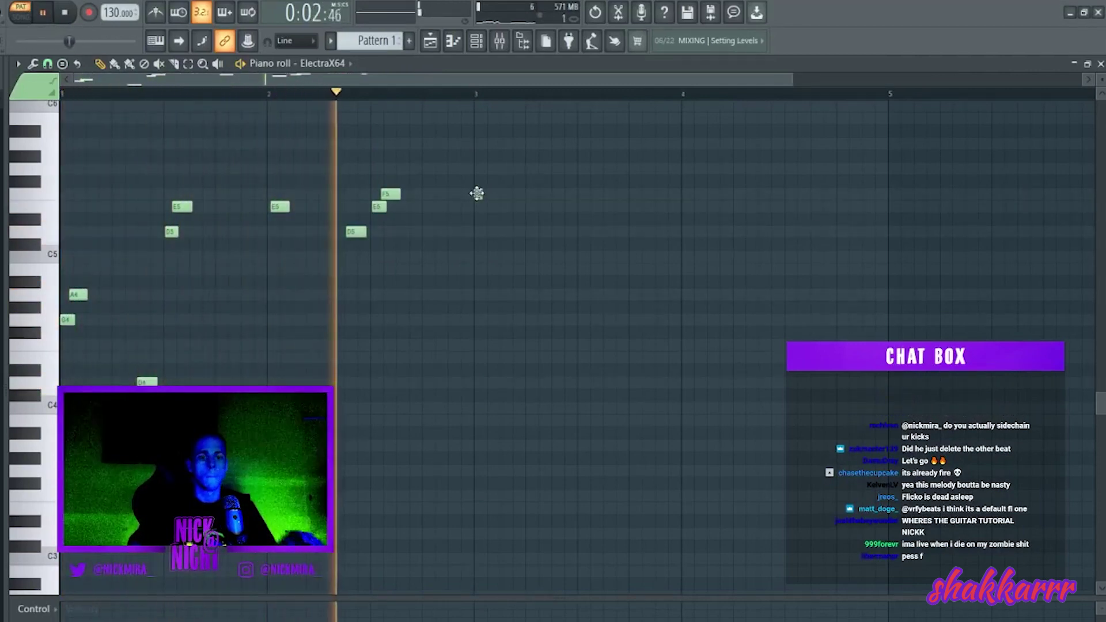
Step: Lengthen the phrase's notes to legato and duplicate the two-bar phrase into bars 3 and 4
key("ctrl+z")
key("ctrl+z")
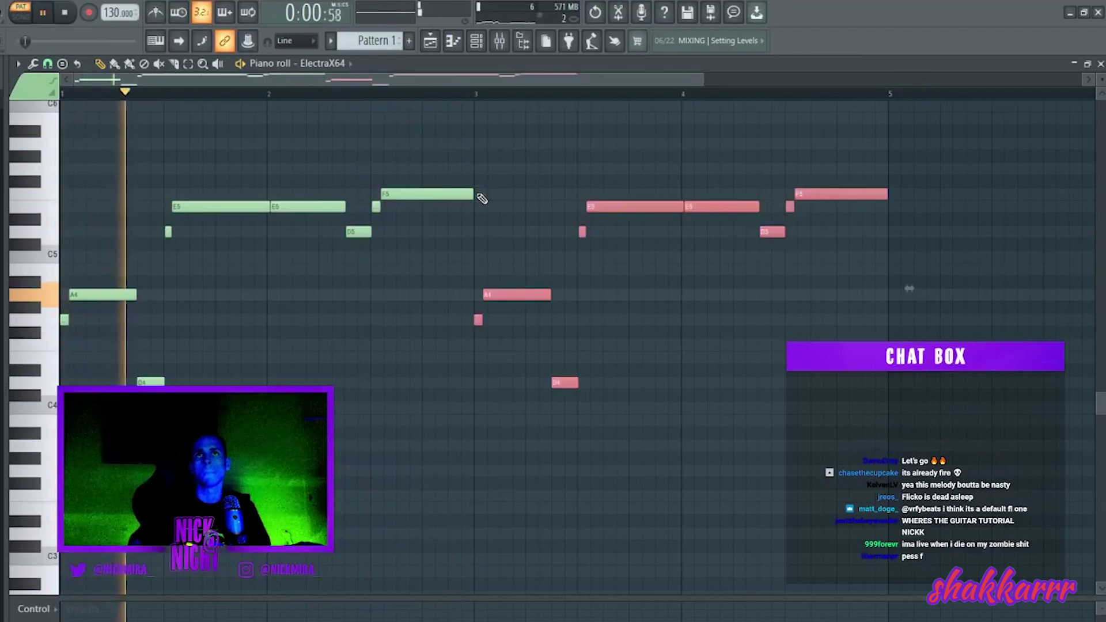
left_click(492, 242)
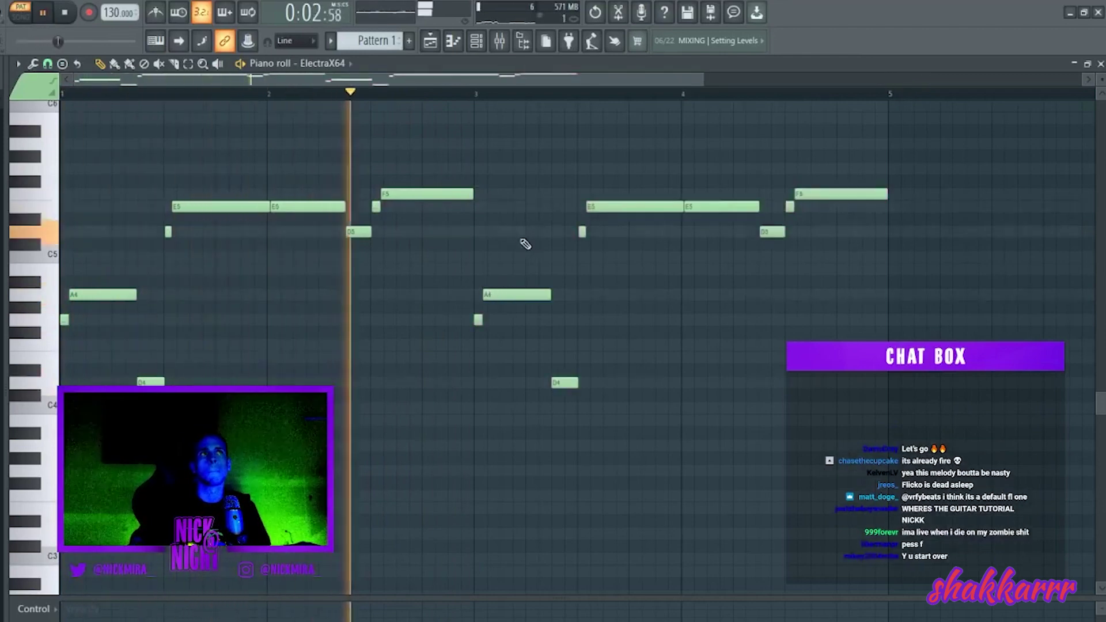
Step: Clone the ElectraX64 channel and record a second melody on the clone over Pattern 1
key("F7")
right_click(91, 97)
left_click(173, 220)
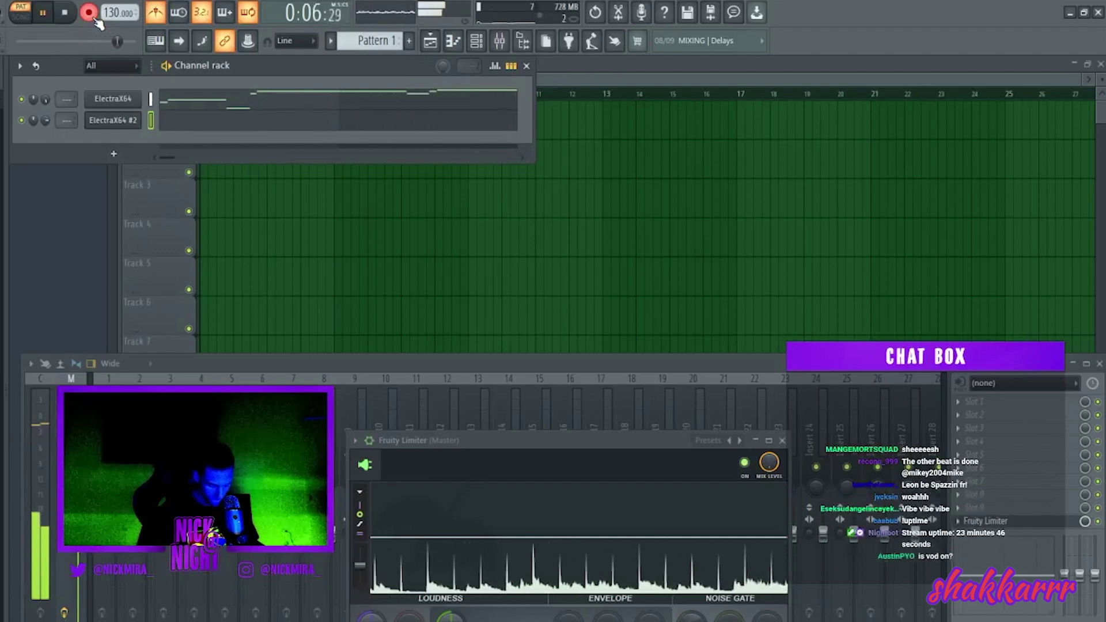
key("space")
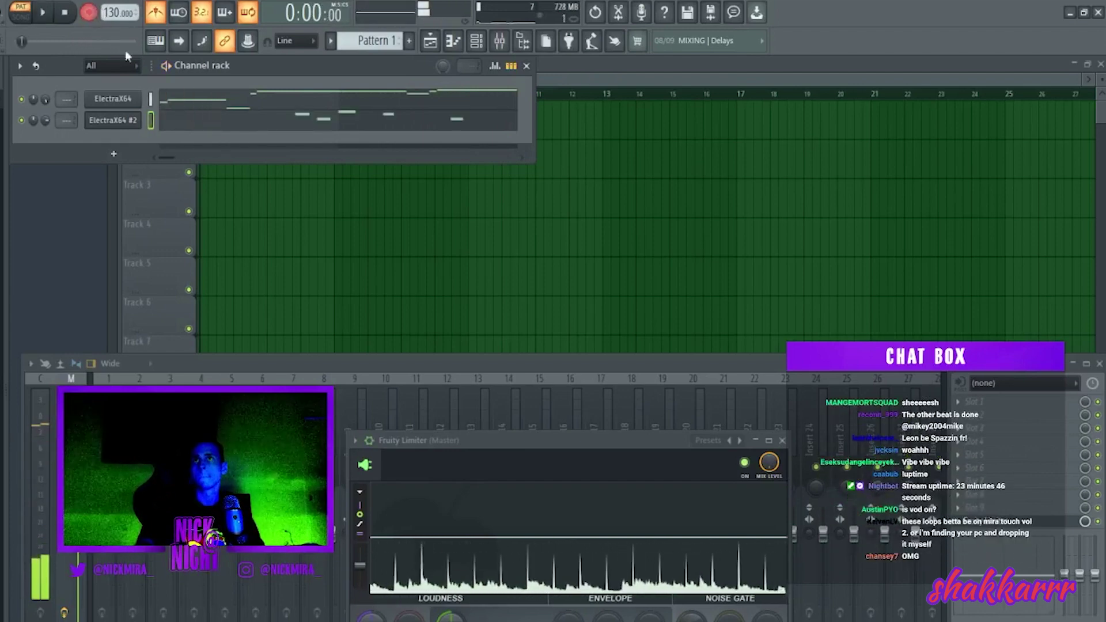
Step: Raise the D#5 note at bar 4 of the ElectraX64 #2 melody to F5 and play it back
left_click(248, 122)
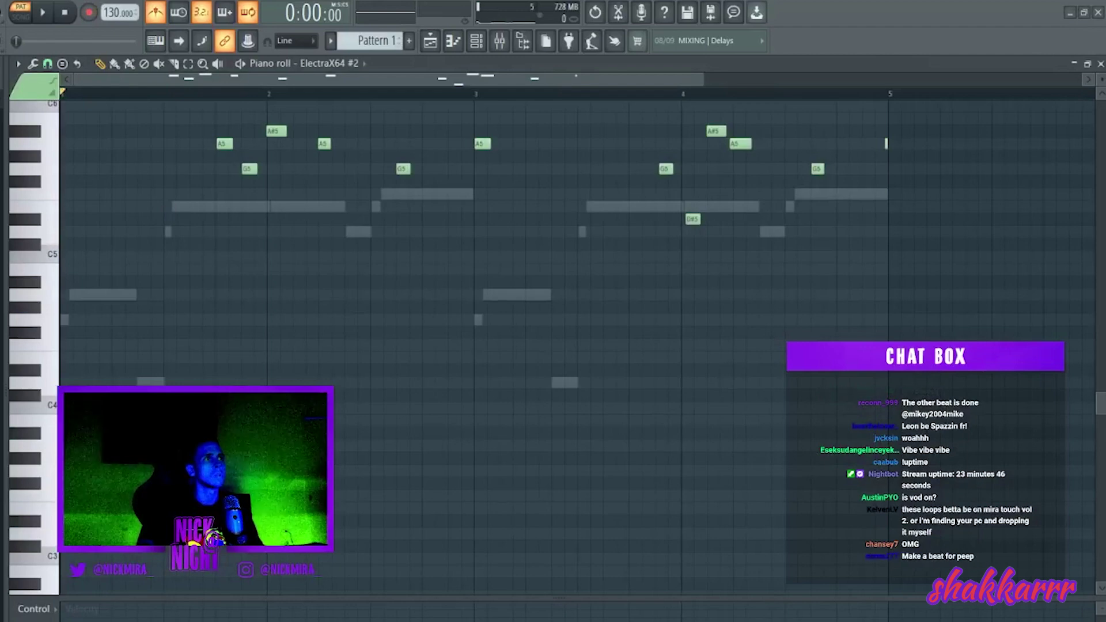
scroll(689, 279, "up", 3)
left_click_drag(691, 255, 693, 228)
key("space")
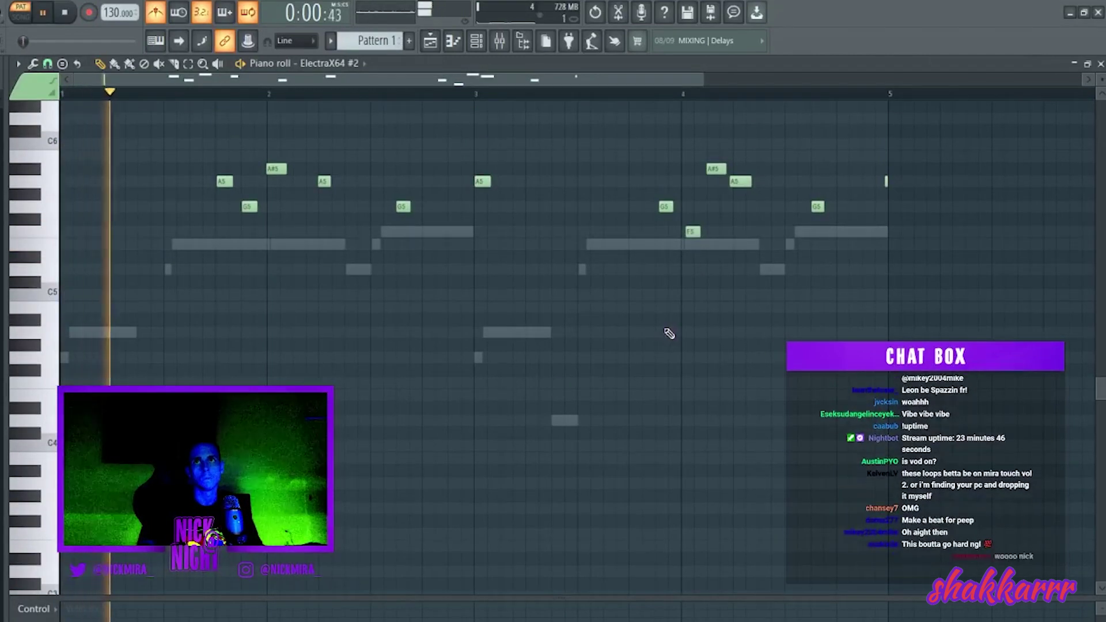
Step: Undo the quick quantize, then requantize the ElectraX64 #2 notes with the piano roll snap set to 1/2 beat
key("ctrl+z")
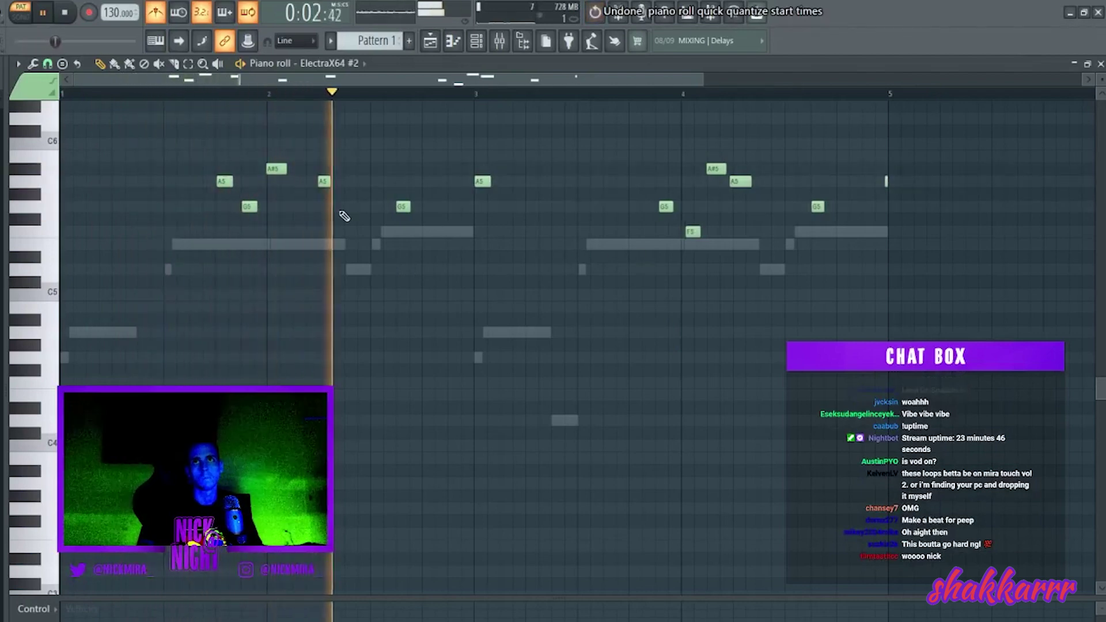
left_click(47, 63)
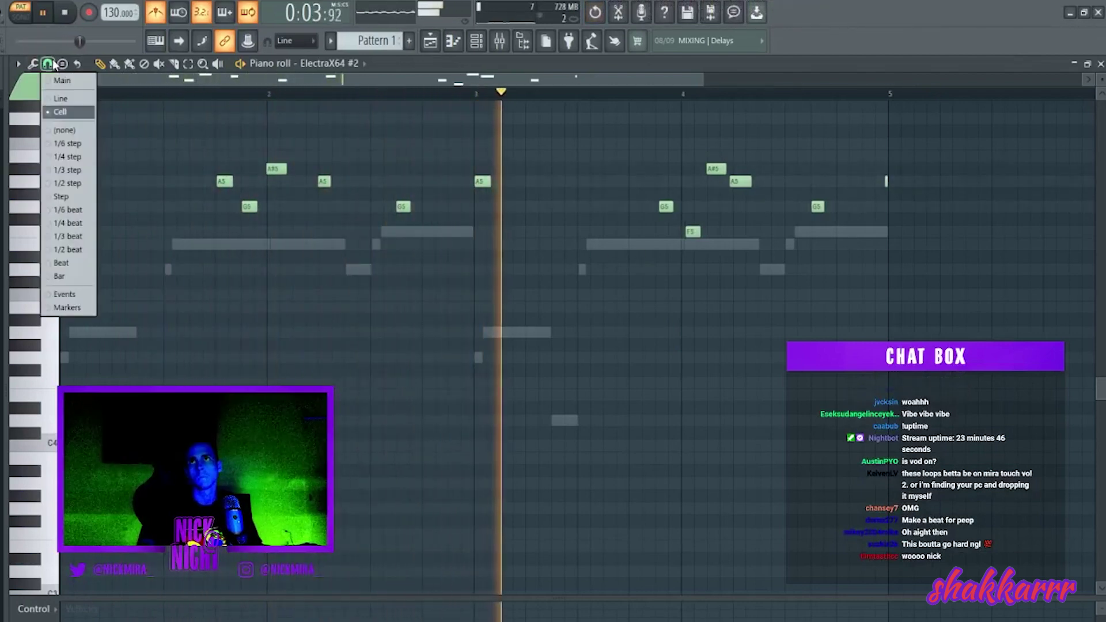
left_click(81, 248)
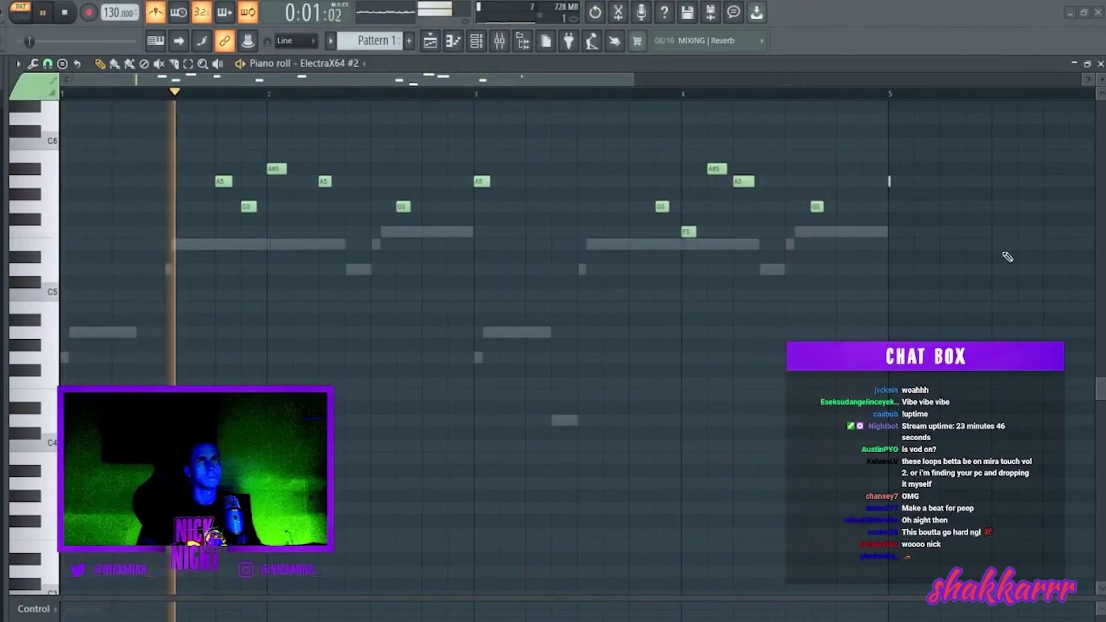
key("space")
key("space")
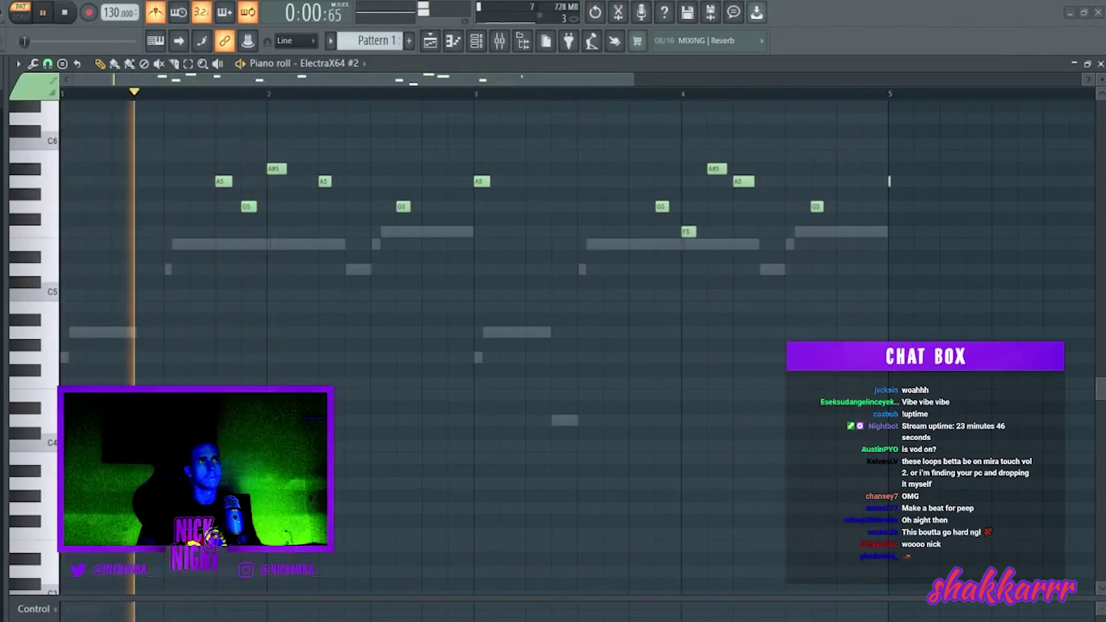
Step: Move all ElectraX64 #2 notes two beats earlier
key("space")
key("space")
key("ctrl+a")
left_click_drag(229, 181, 116, 178)
key("ctrl+d")
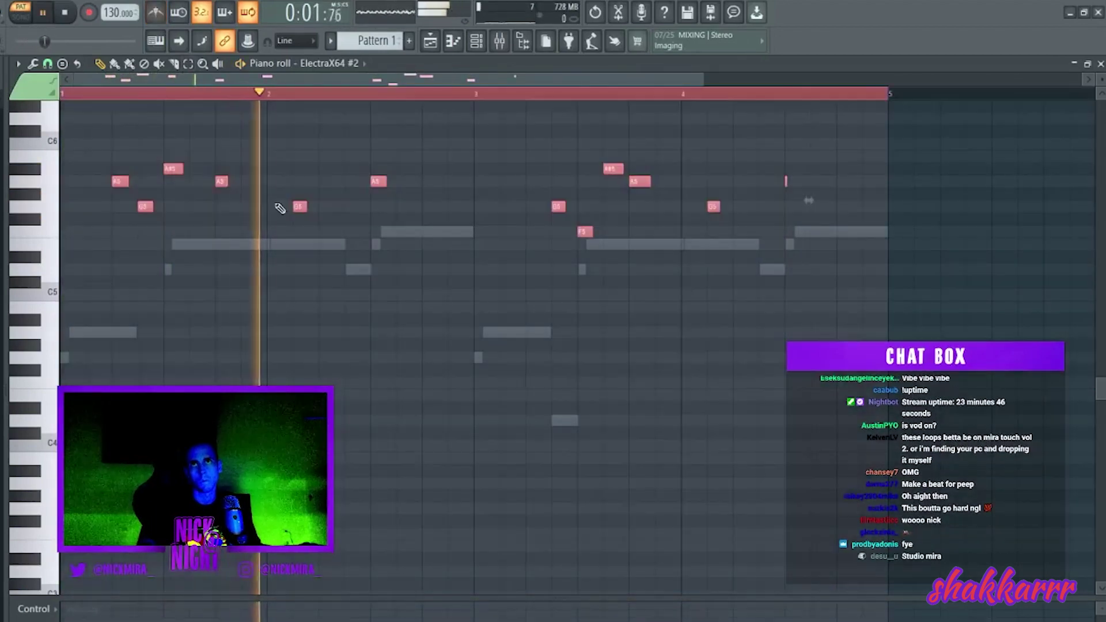
Step: Play the second melody and delete all of its notes from the ElectraX64 #2 piano roll
key("space")
key("space")
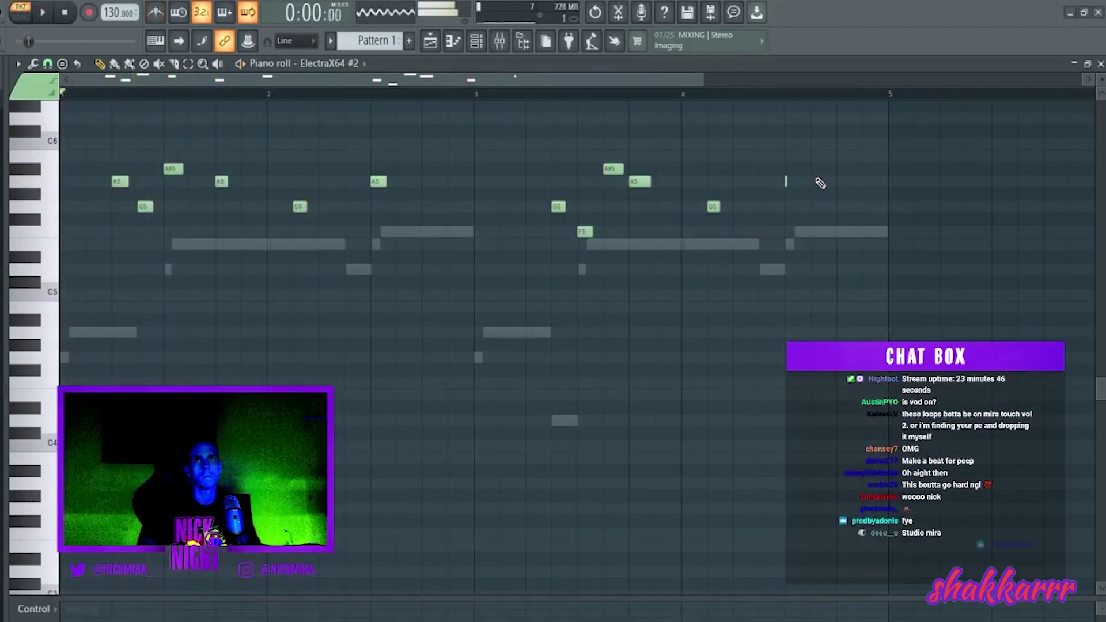
key("space")
key("ctrl+a")
key("Delete")
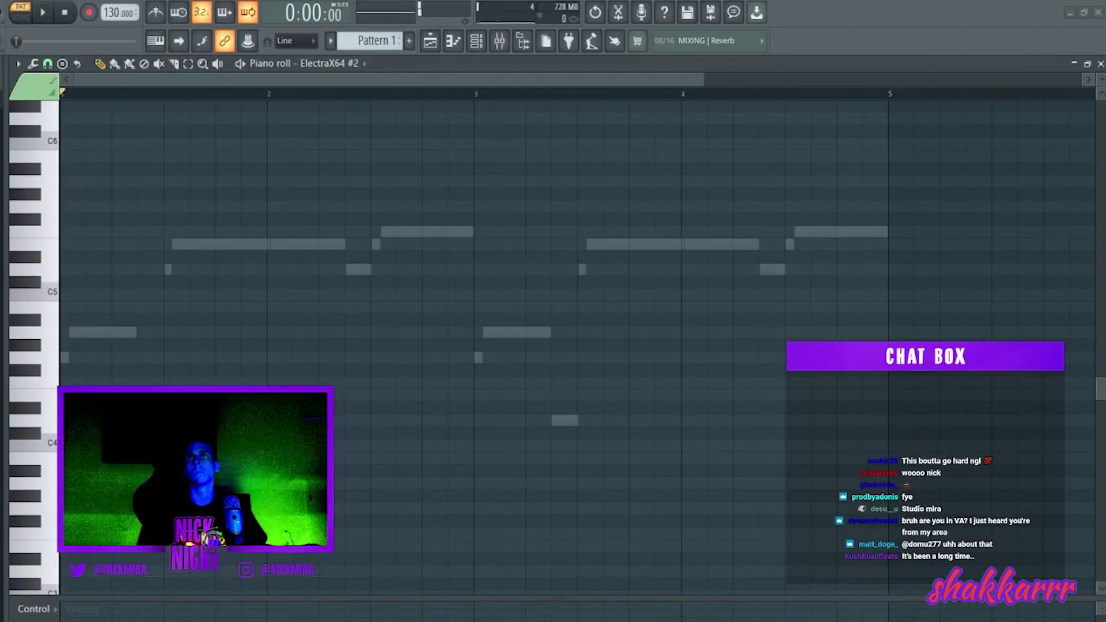
Step: Record a new melody of long D5, A5 and G5 notes on ElectraX64 #2 with the metronome on
left_click(156, 13)
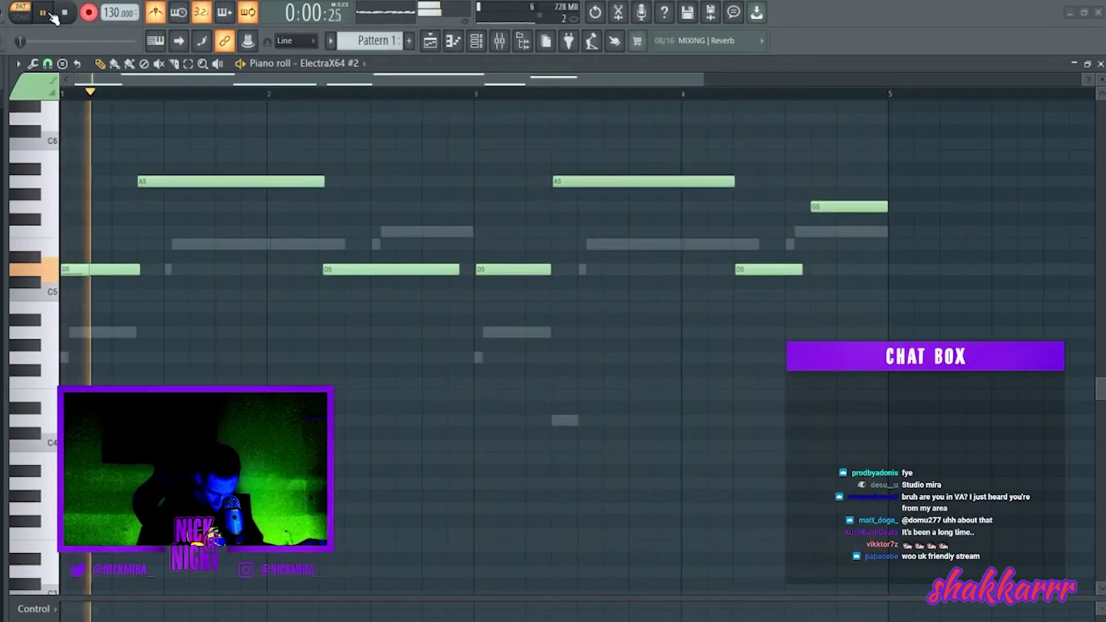
left_click(87, 14)
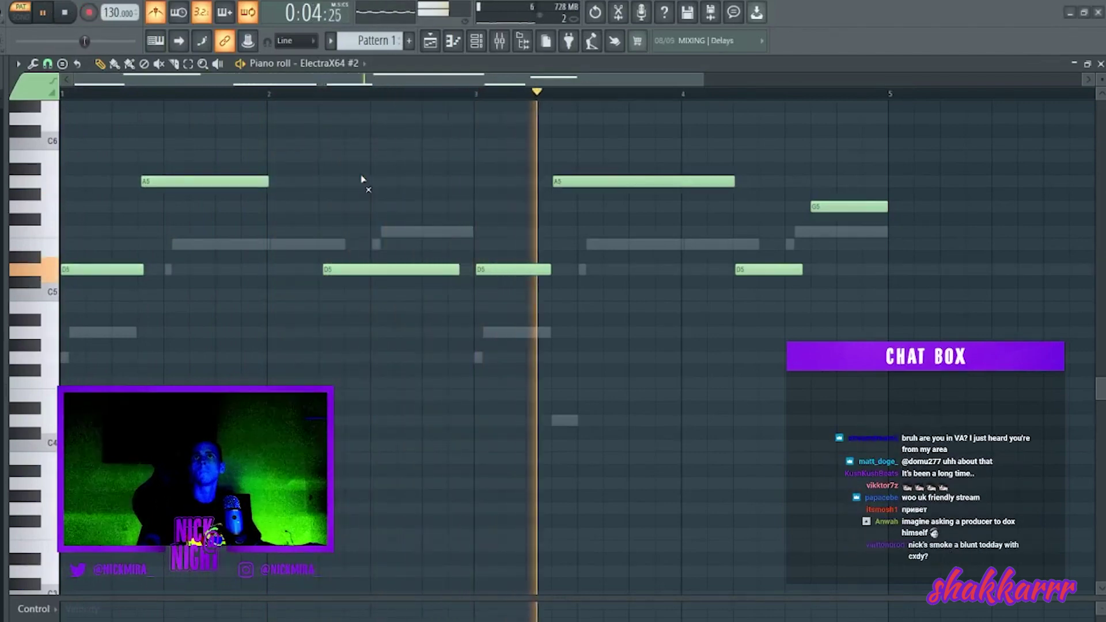
Step: Quantize the ElectraX64 #2 notes with the main snap set to 1/2 beat and transpose them up one octave
left_click(295, 40)
left_click(304, 207)
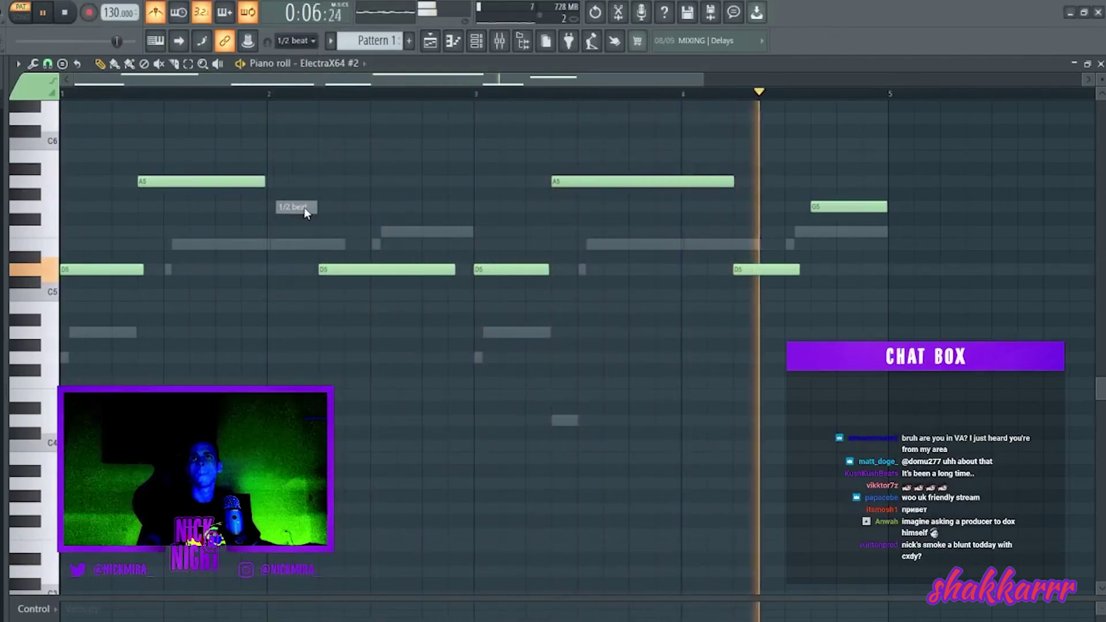
key("F7")
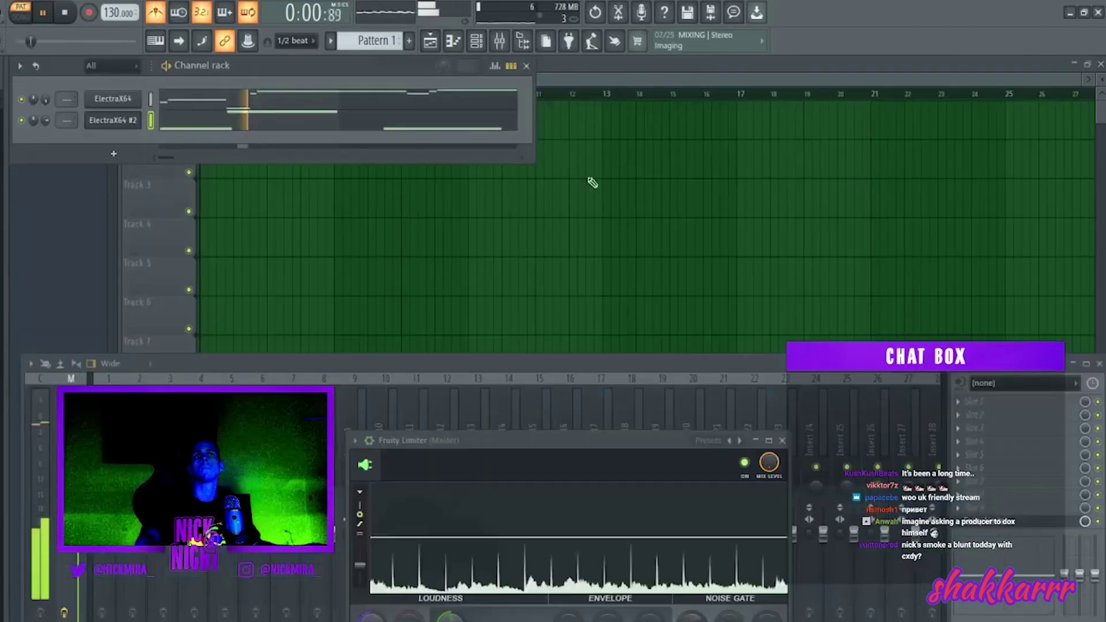
left_click(190, 122)
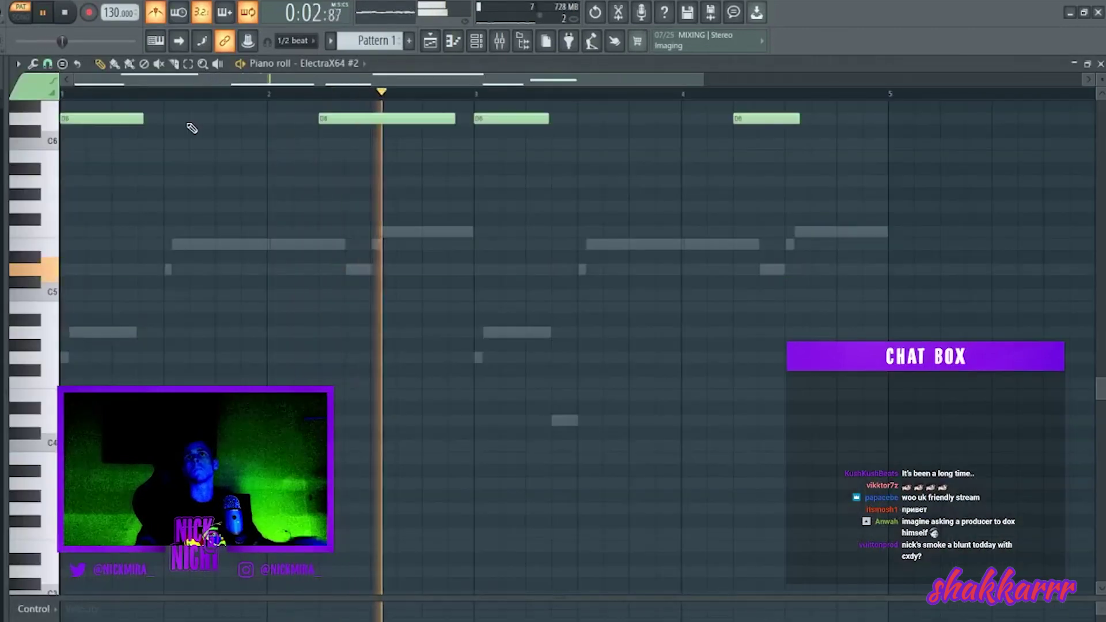
Step: Insert another ElectraX64 instrument channel above the existing ones in the channel rack
key("F7")
right_click(138, 99)
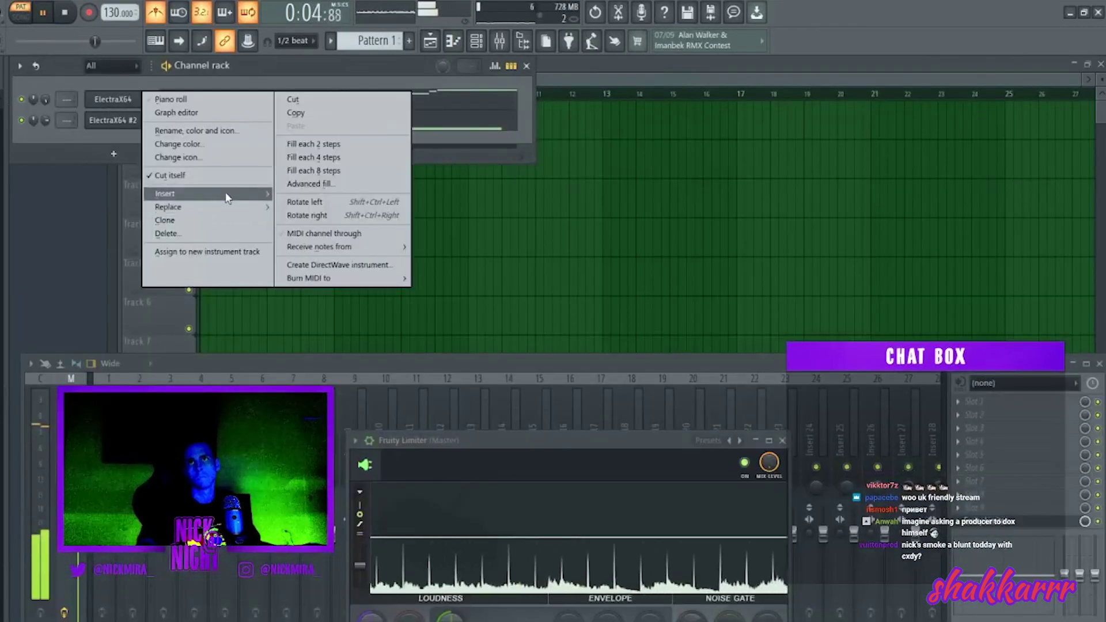
mouse_move(226, 196)
left_click(300, 225)
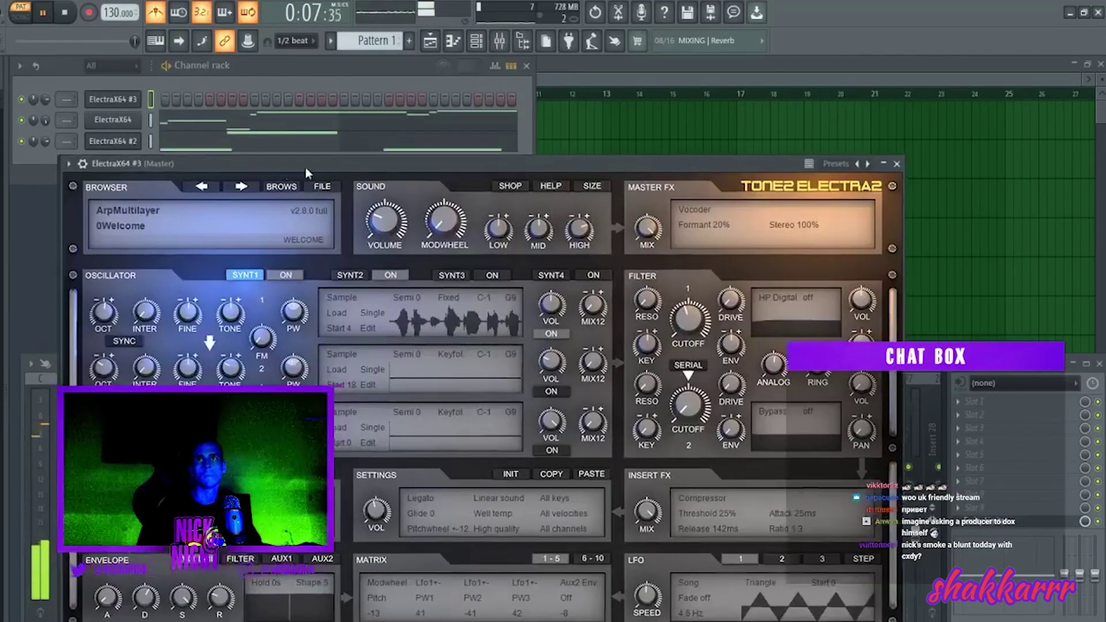
left_click_drag(306, 168, 233, 167)
left_click(81, 165)
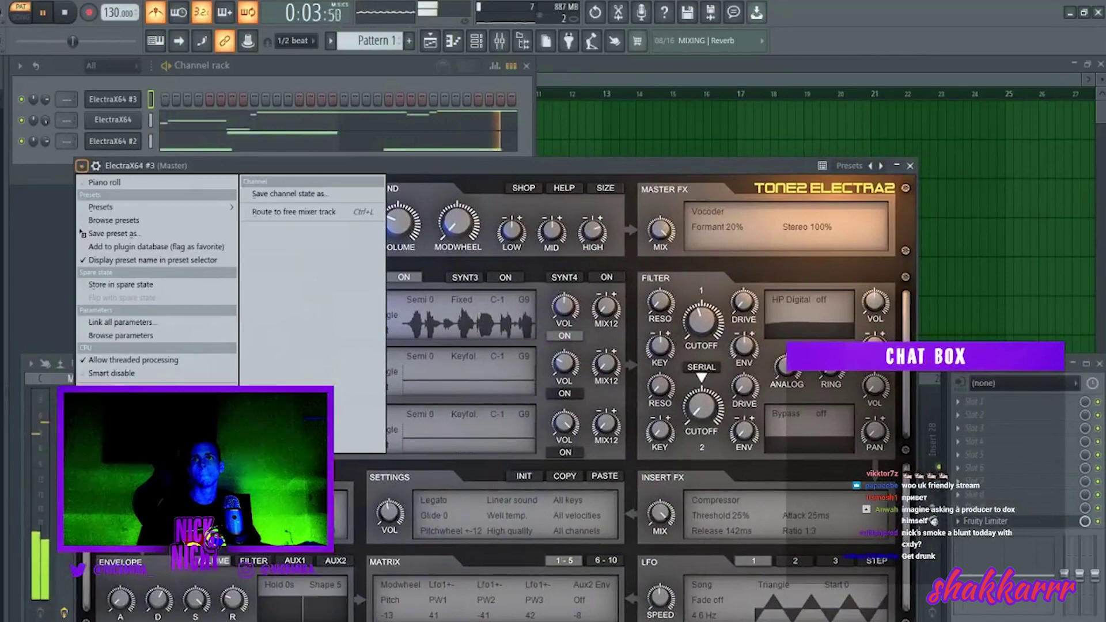
key("Escape")
key("Escape")
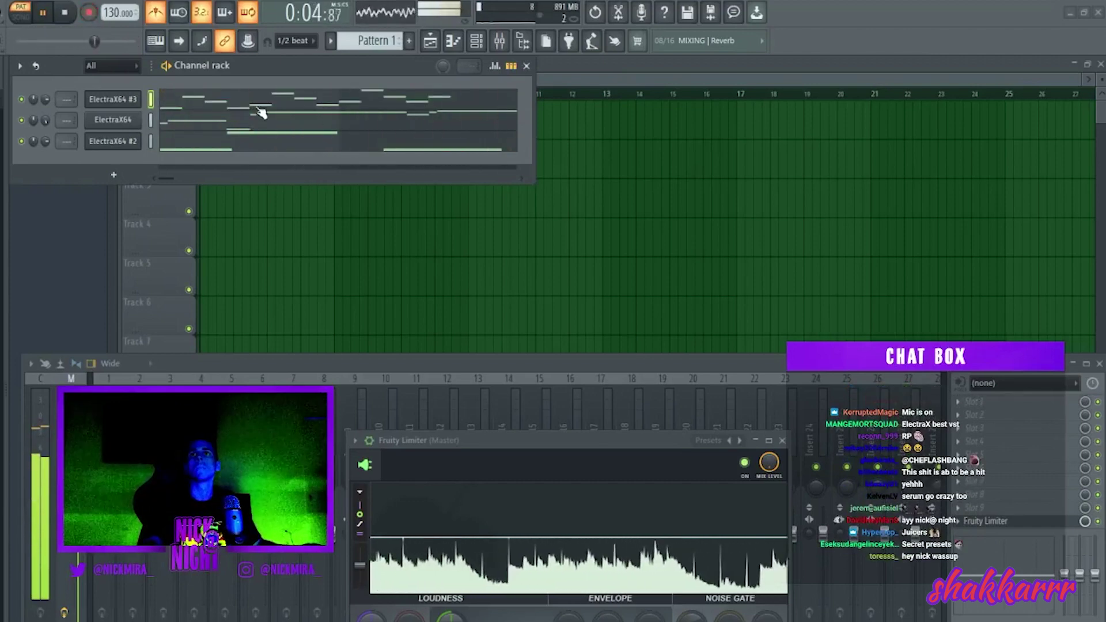
Step: Swap the two-bar halves of the ElectraX64 #3 melody so the part beginning D5, A5, F5 starts at bar 1, and play it
left_click(260, 113)
key("space")
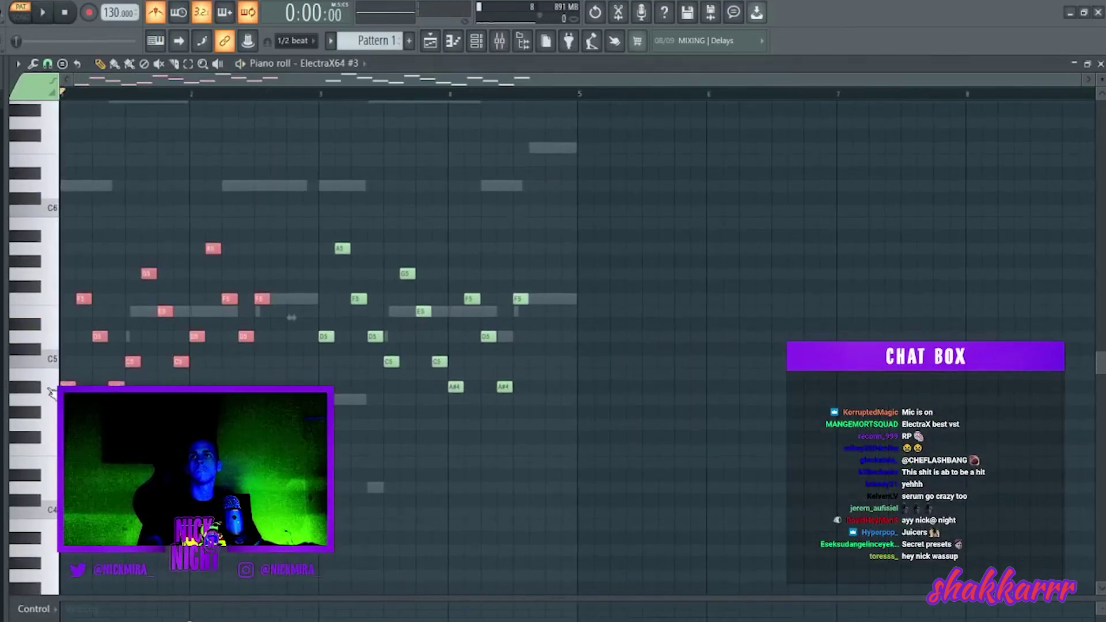
key("ctrl+z")
key("ctrl+z")
key("ctrl+z")
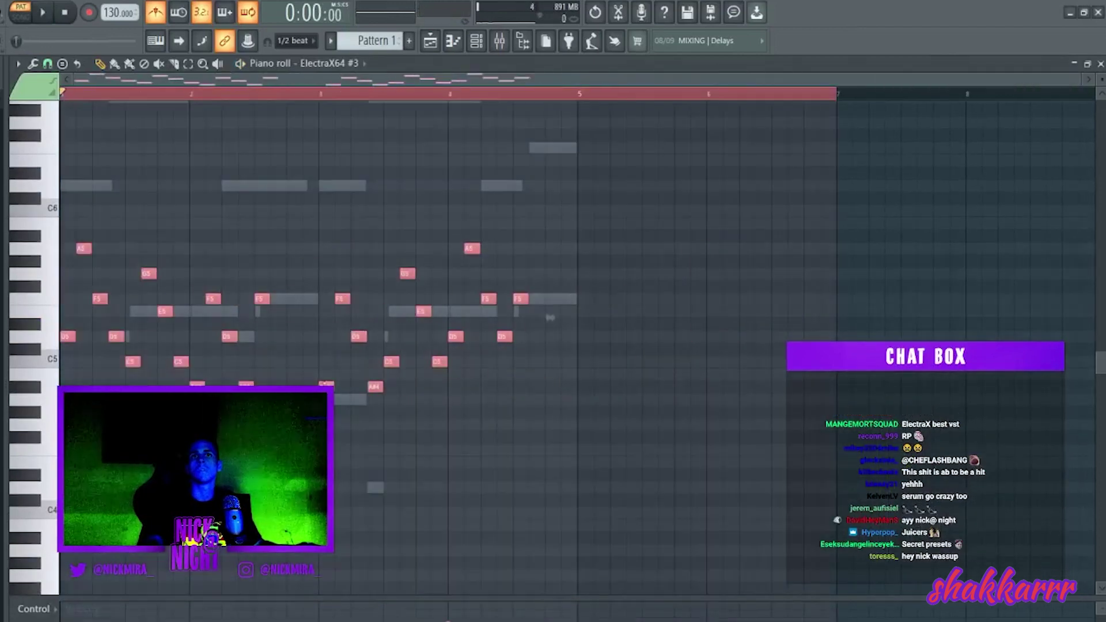
key("space")
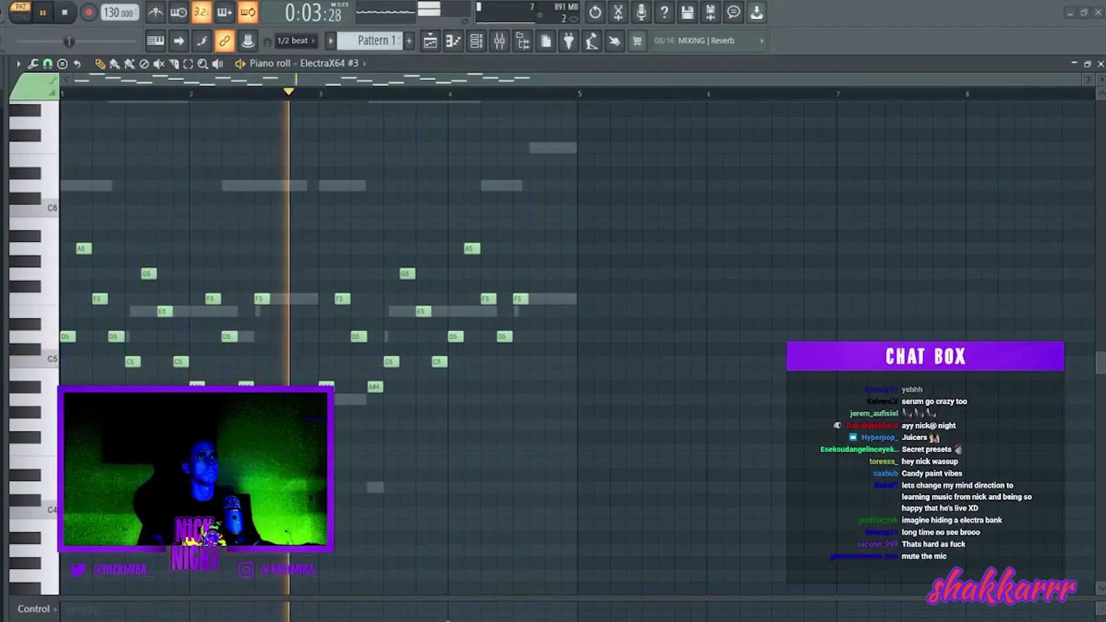
Step: Lengthen all the ElectraX64 #3 notes so the last F5 ends at bar 5 and the melody overlaps
key("ctrl+a")
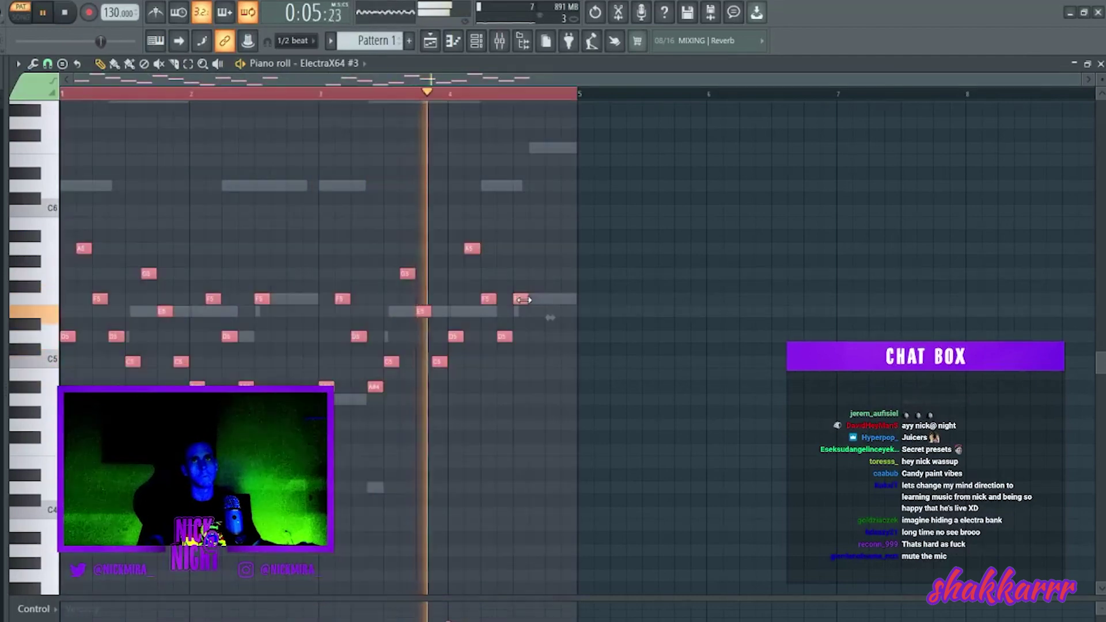
left_click_drag(526, 298, 576, 299)
key("ctrl+d")
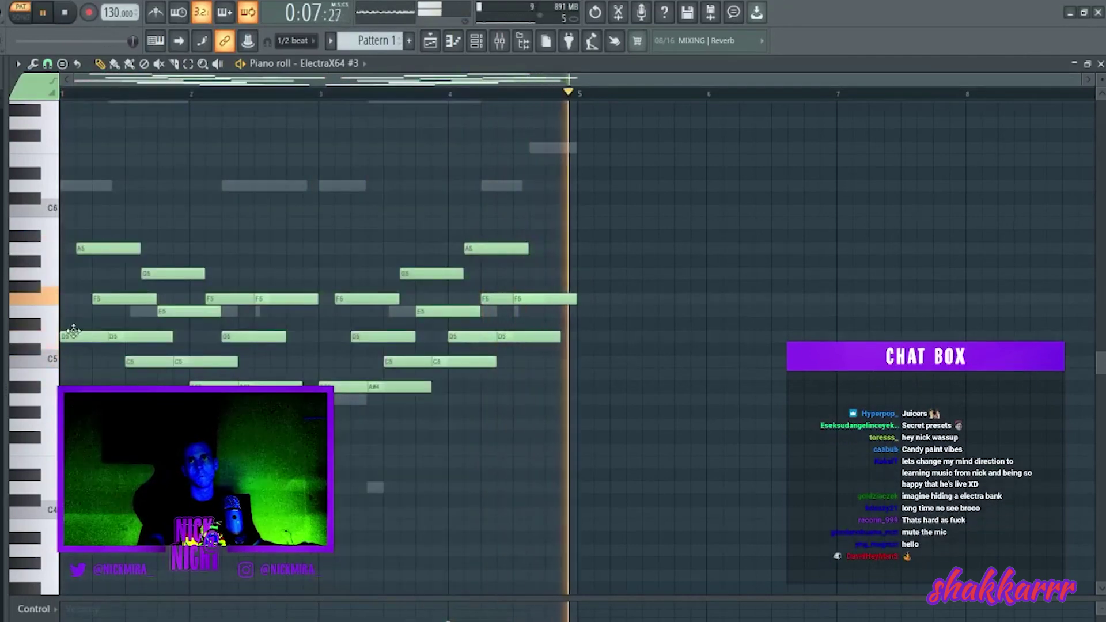
Step: Transpose the D5, C5 and A#4 notes that open each chord of the ElectraX64 #3 melody down one octave
left_click(221, 385, "ctrl")
left_click(351, 386, "ctrl")
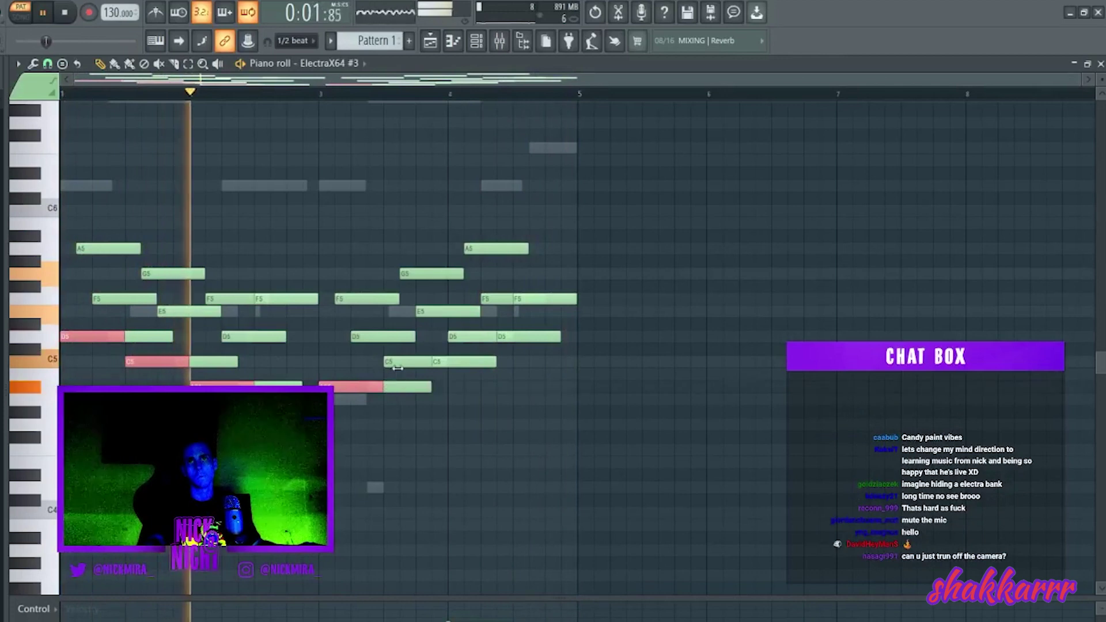
left_click(415, 362, "ctrl")
left_click(466, 335, "ctrl")
key("ctrl+Down")
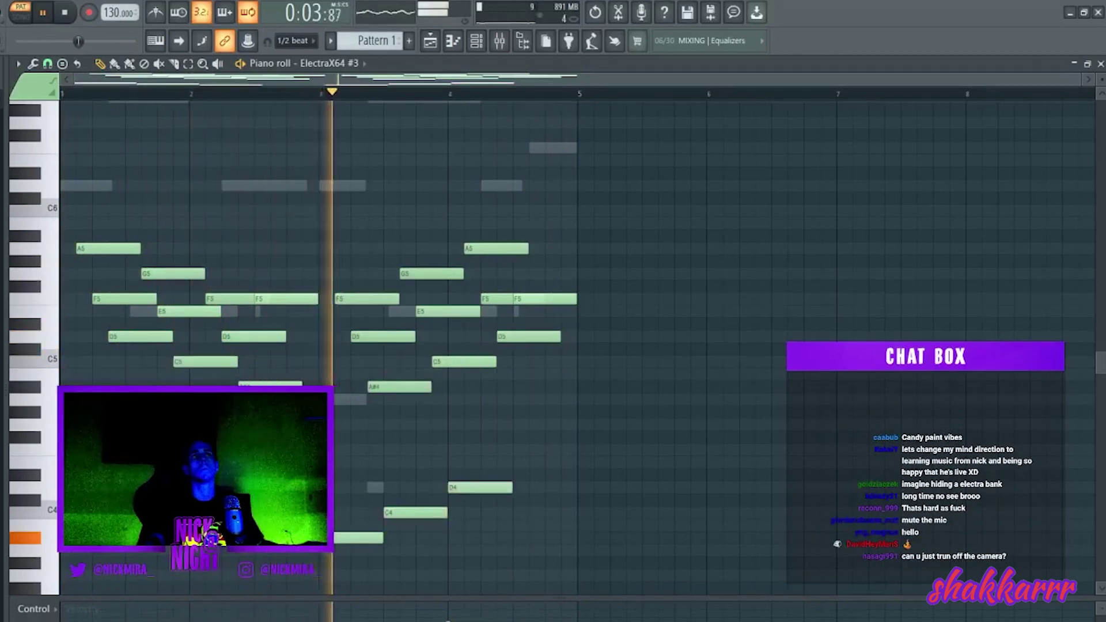
key("ctrl+d")
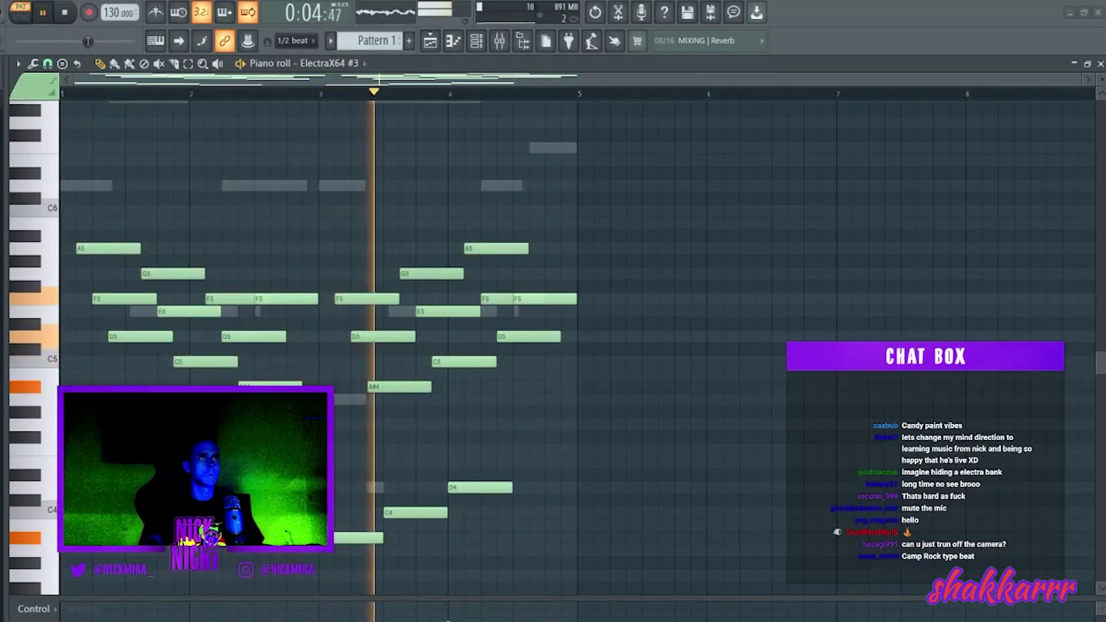
Step: Insert another ElectraX64 instrument above the ElectraX64 #3 channel
key("F7")
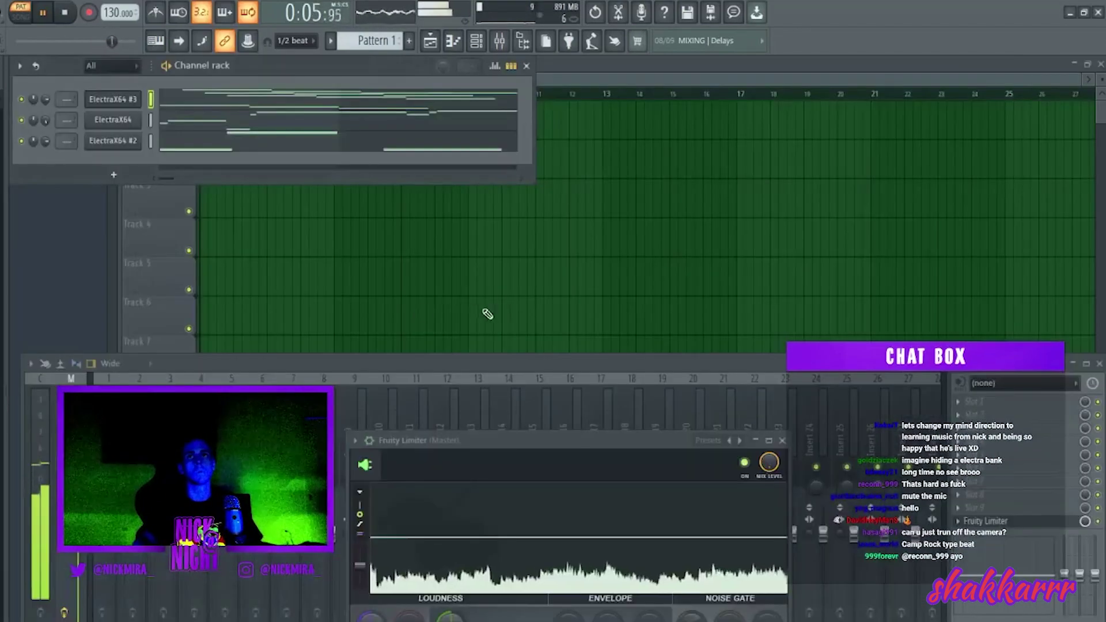
right_click(116, 98)
mouse_move(234, 195)
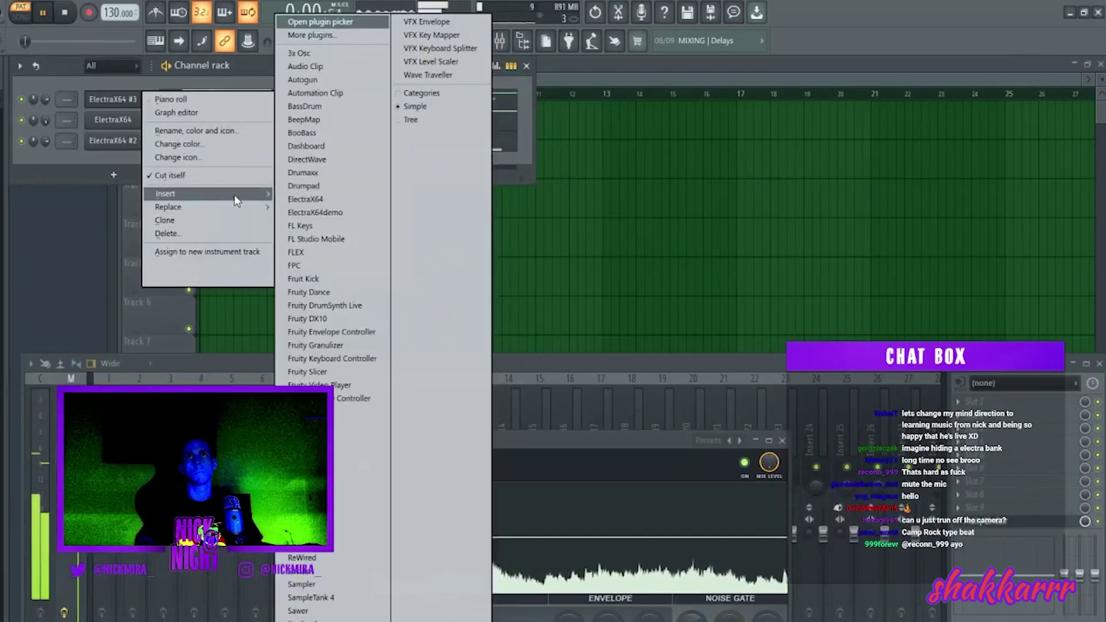
left_click(354, 205)
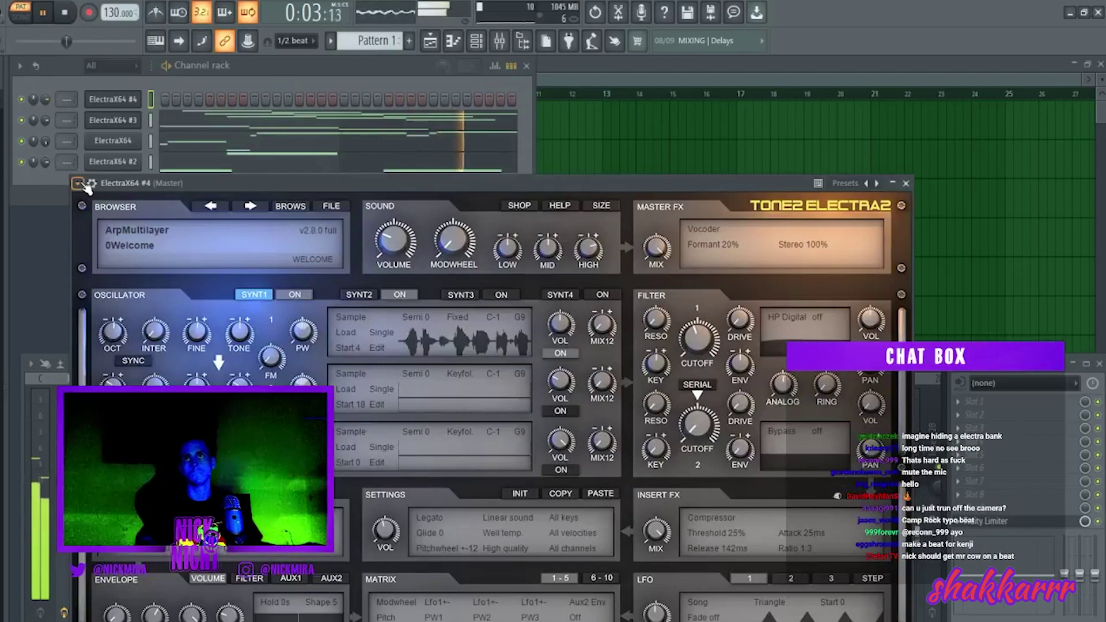
Step: Record a lead melody of G5, A5, F5, E5 and D5 notes on ElectraX64 #4 with the metronome on
left_click(78, 183)
key("Escape")
key("Escape")
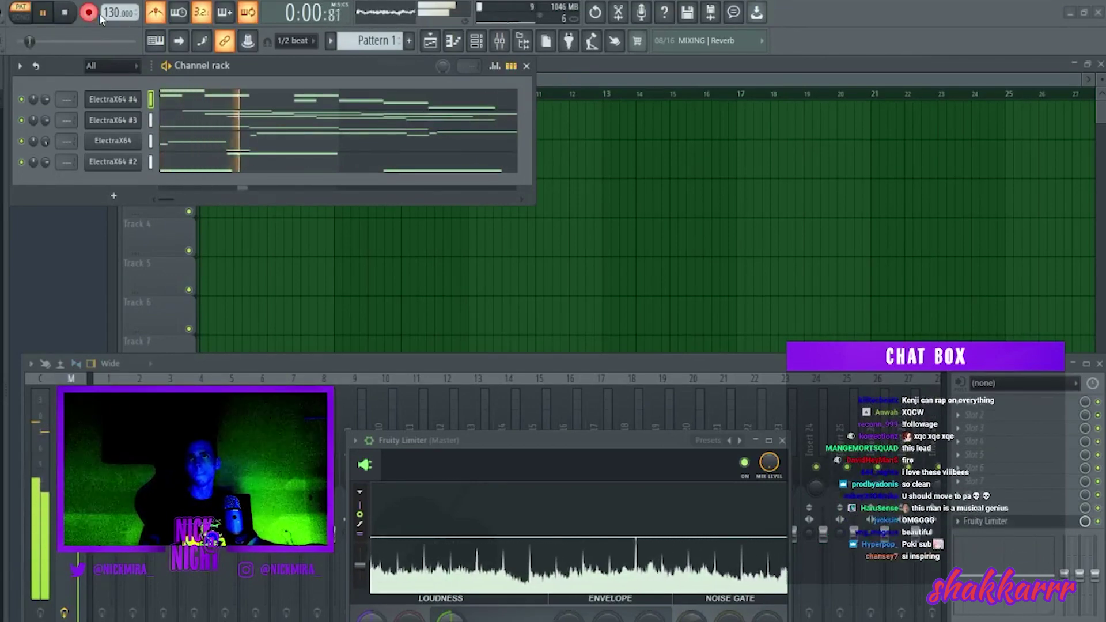
left_click(214, 94)
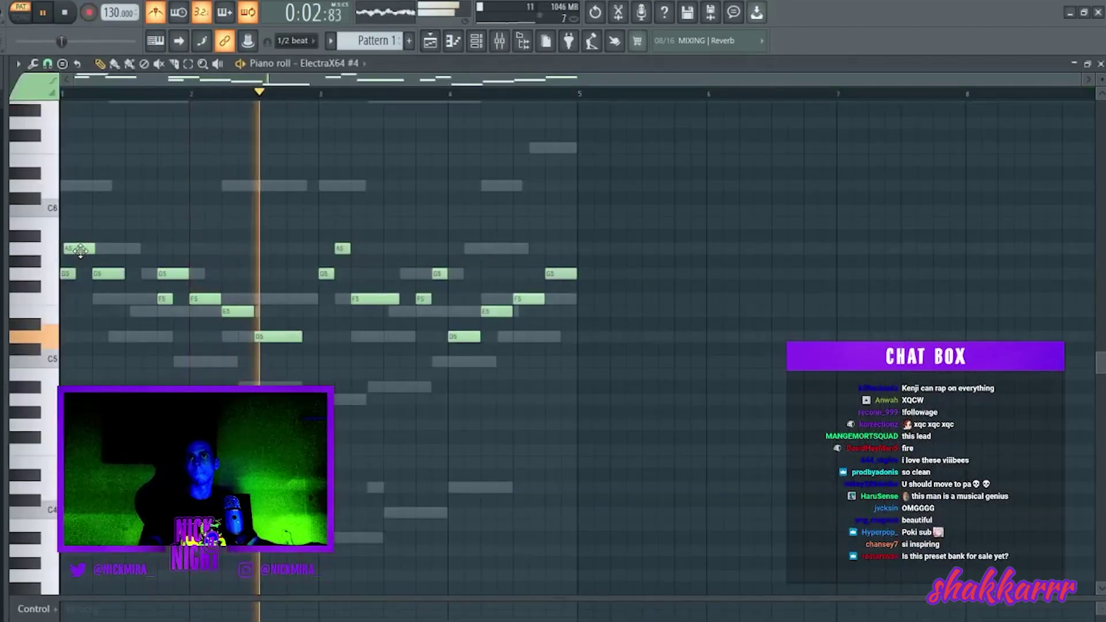
Step: Move the A5 at bar 3 of the ElectraX64 #4 melody earlier and shift the second long G5 in bar 1 slightly later
left_click_drag(344, 246, 333, 248)
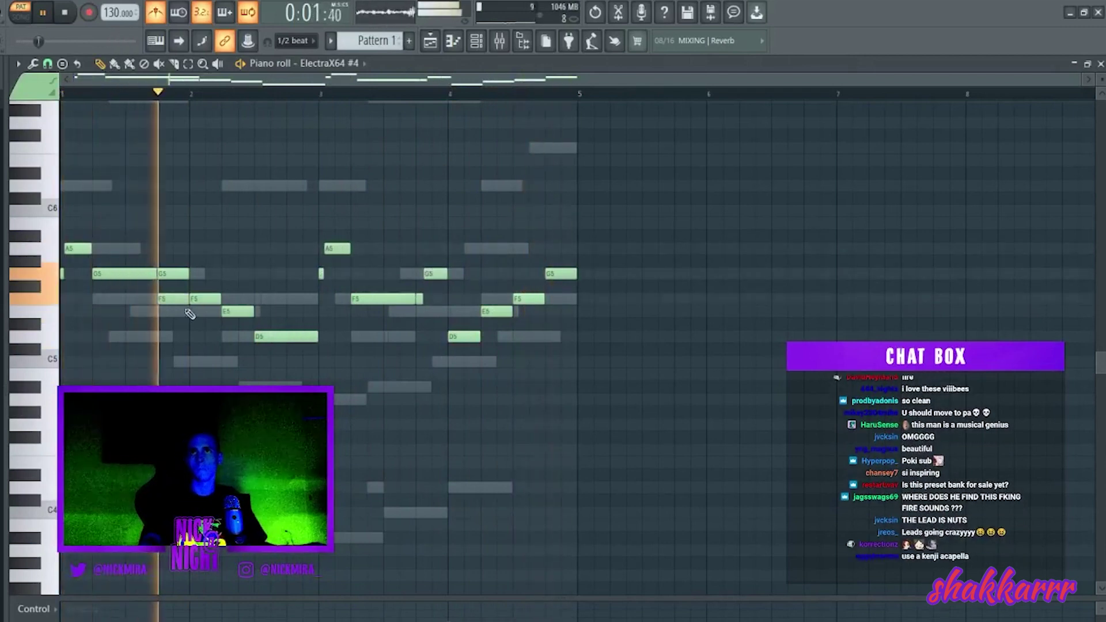
key("ctrl+z")
key("space")
key("space")
key("ctrl+z")
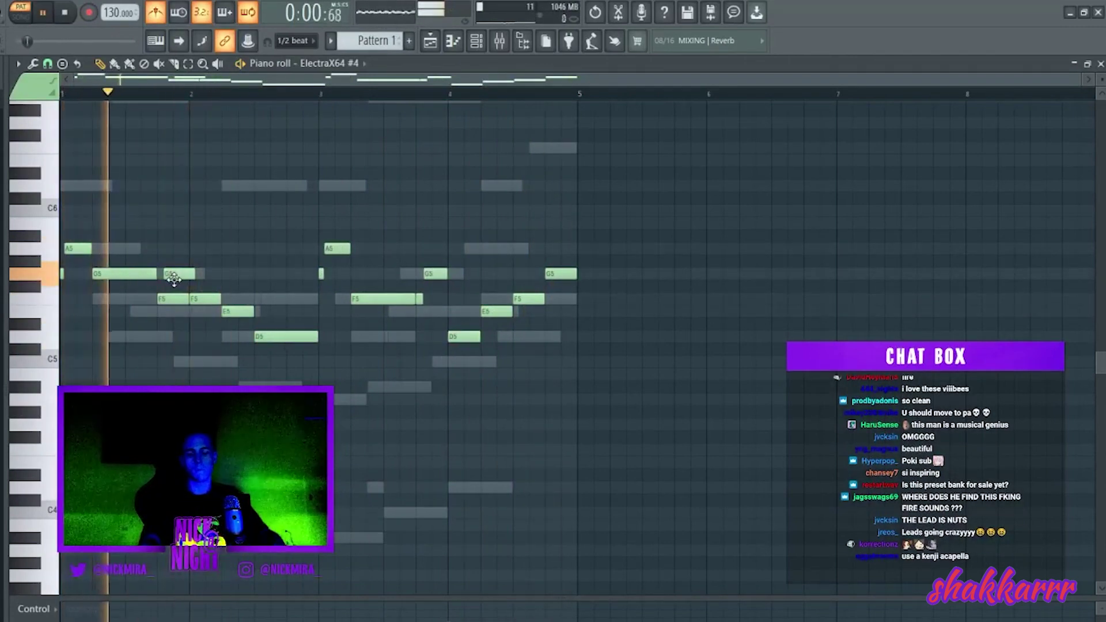
key("space")
key("space")
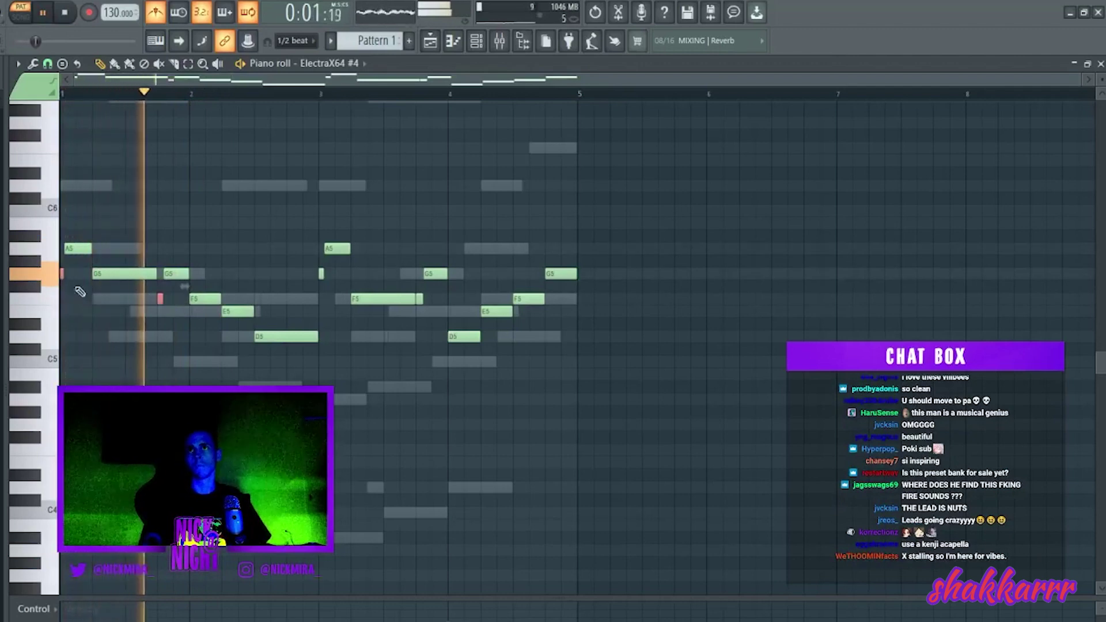
Step: Adjust the lengths of the short G5 and F5 grace notes in the ElectraX64 #4 melody
left_click(322, 273)
mouse_move(322, 275)
left_mouse_down()
mouse_move(349, 279)
mouse_move(326, 278)
left_mouse_up()
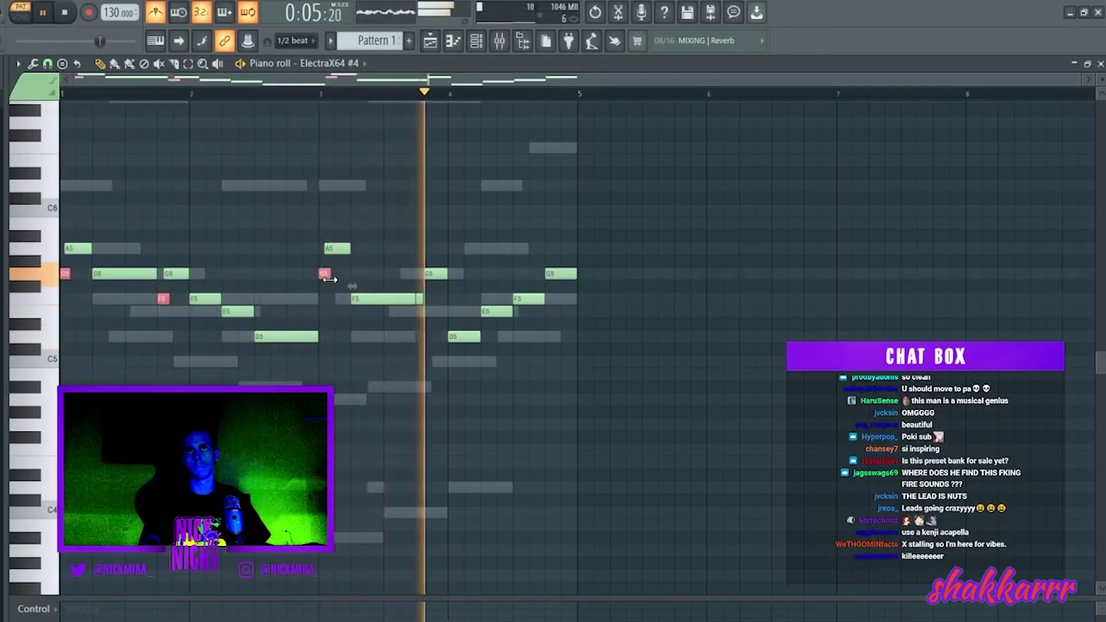
left_click(458, 288)
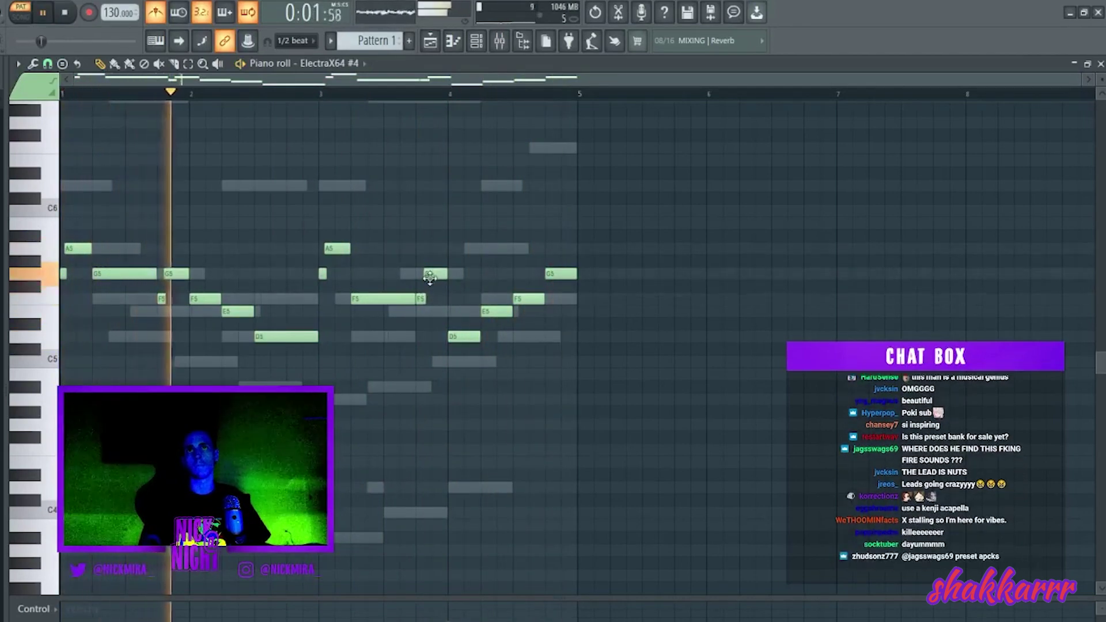
Step: Flip the ElectraX64 #4 melody horizontally and render it as an audio clip on playlist Track 2
key("alt+y")
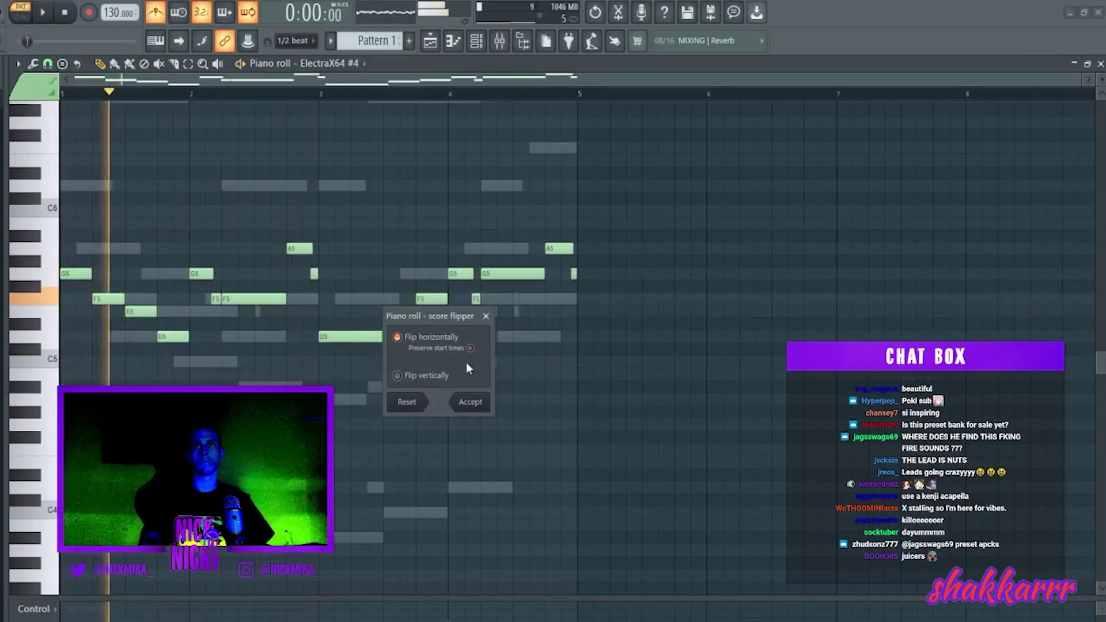
left_click(470, 401)
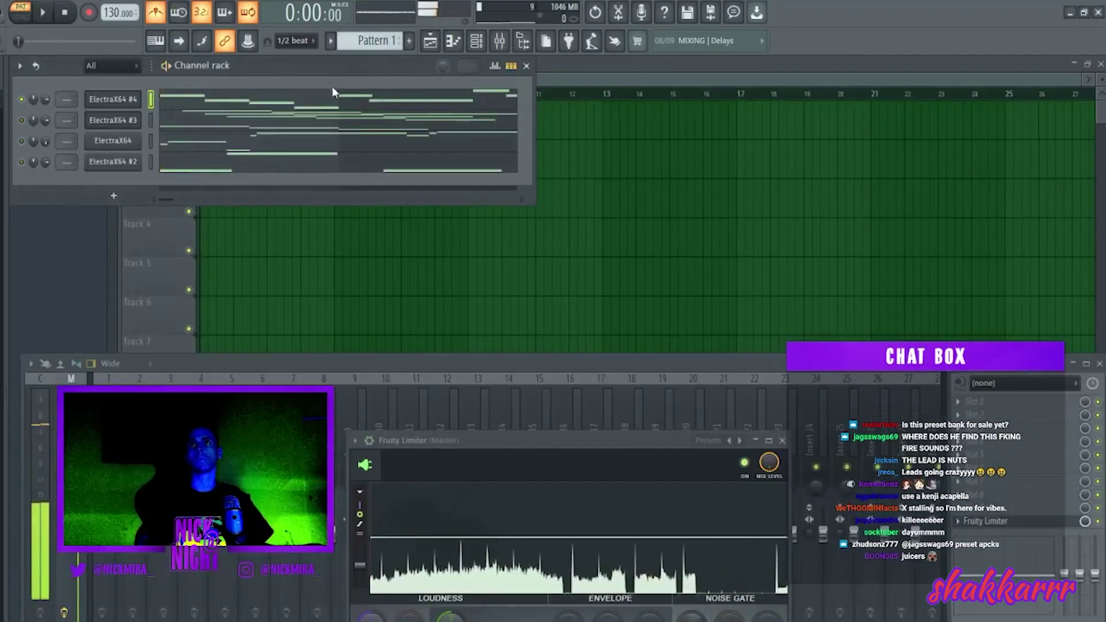
left_click(331, 40)
left_click(472, 279)
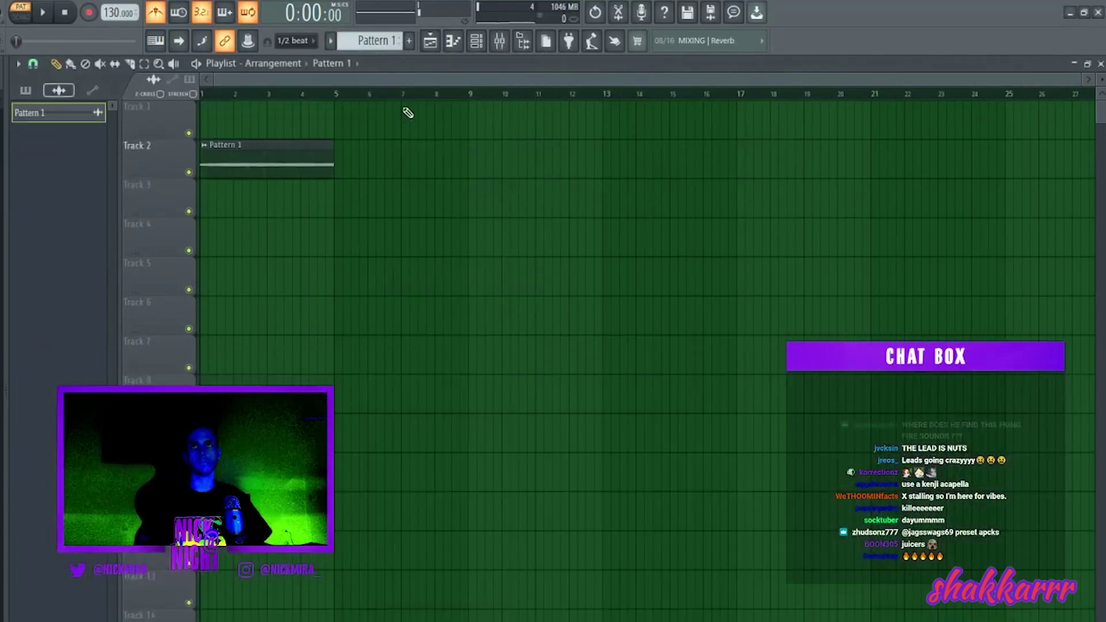
Step: Set the rendered audio clip's time stretching mode to Stretch and reverse it
key("space")
double_click(265, 159)
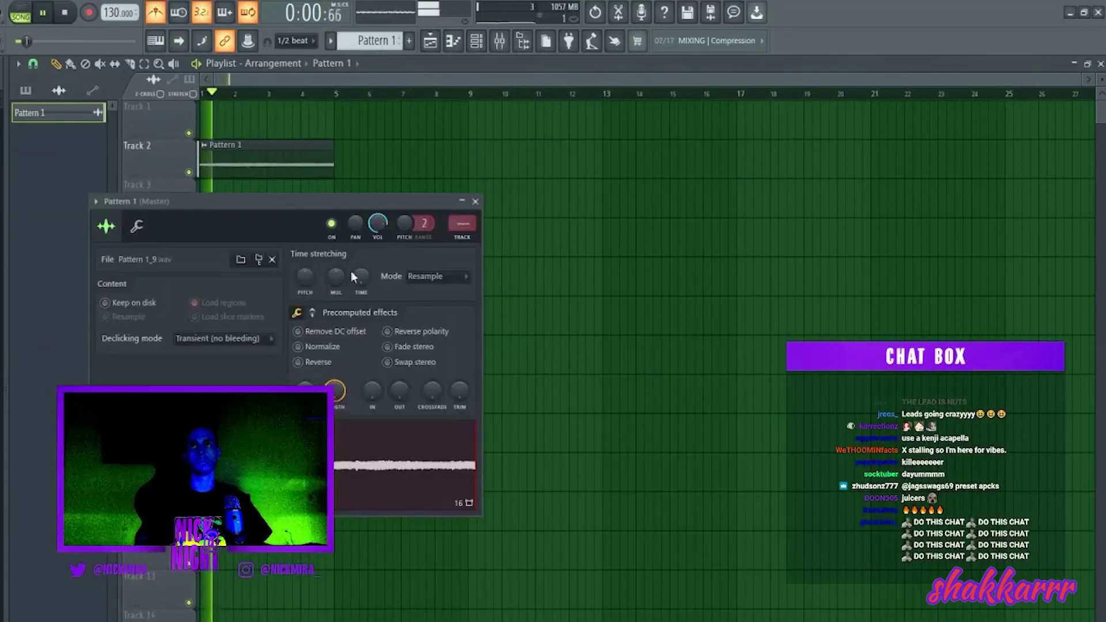
left_click(461, 276)
left_click(432, 316)
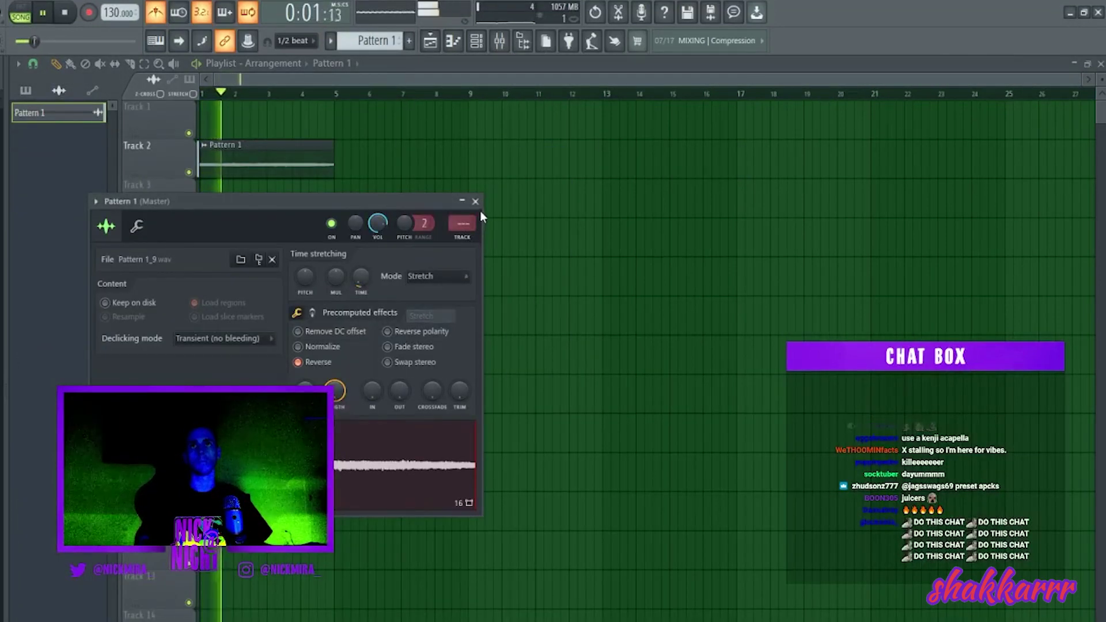
left_click(476, 201)
Step: Place a second copy of the audio clip at bar 5 on Track 2 and the Pattern 1 clip at bar 1 on Track 1
left_click(420, 153)
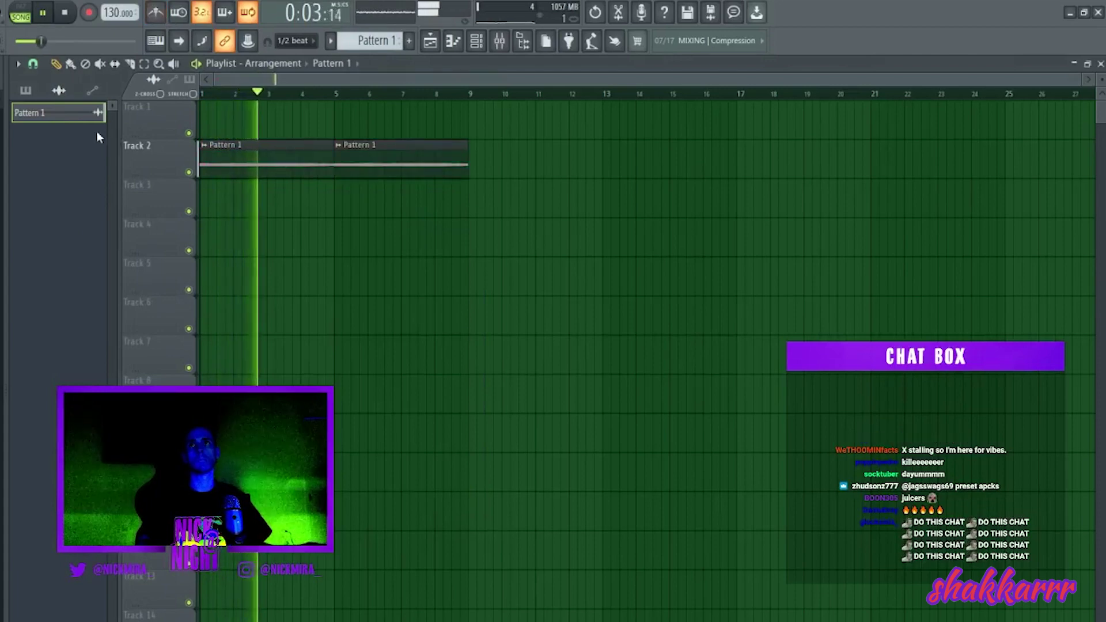
left_click_drag(55, 113, 208, 118)
Step: List all channels to mute ElectraX64 #4, and repeat the Pattern 1 clip at bar 5 on Track 1
left_click(468, 40)
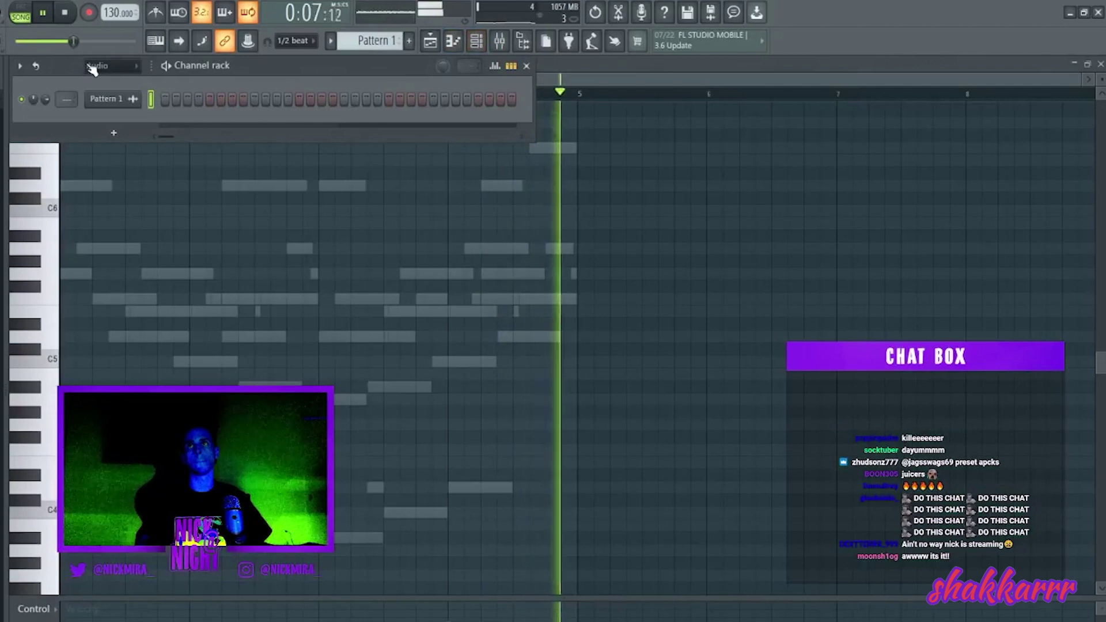
left_click(85, 85)
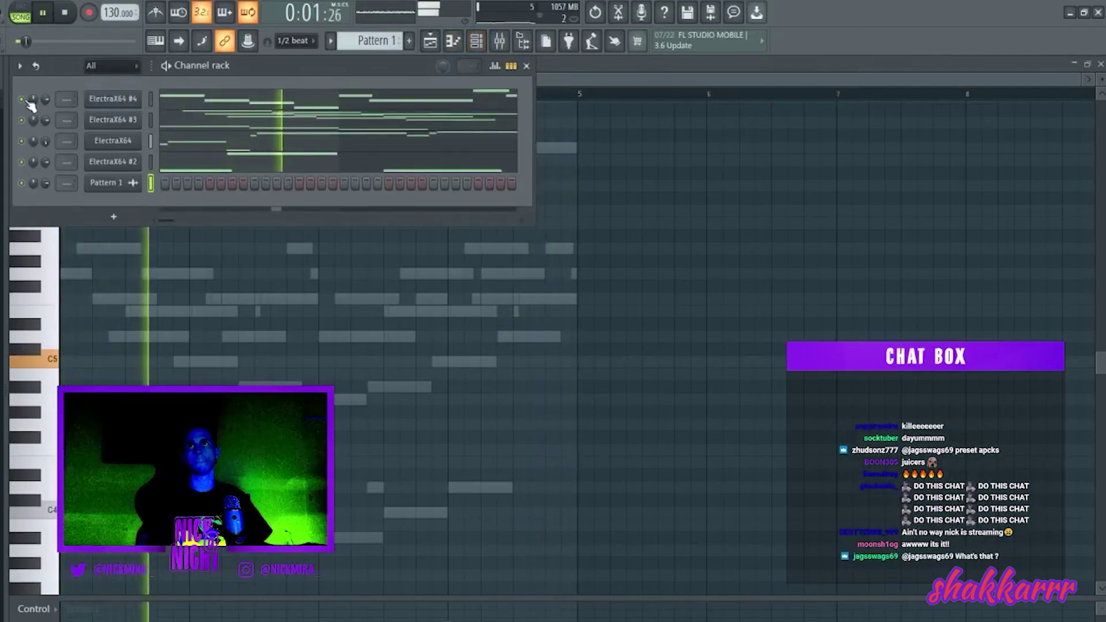
left_click(473, 43)
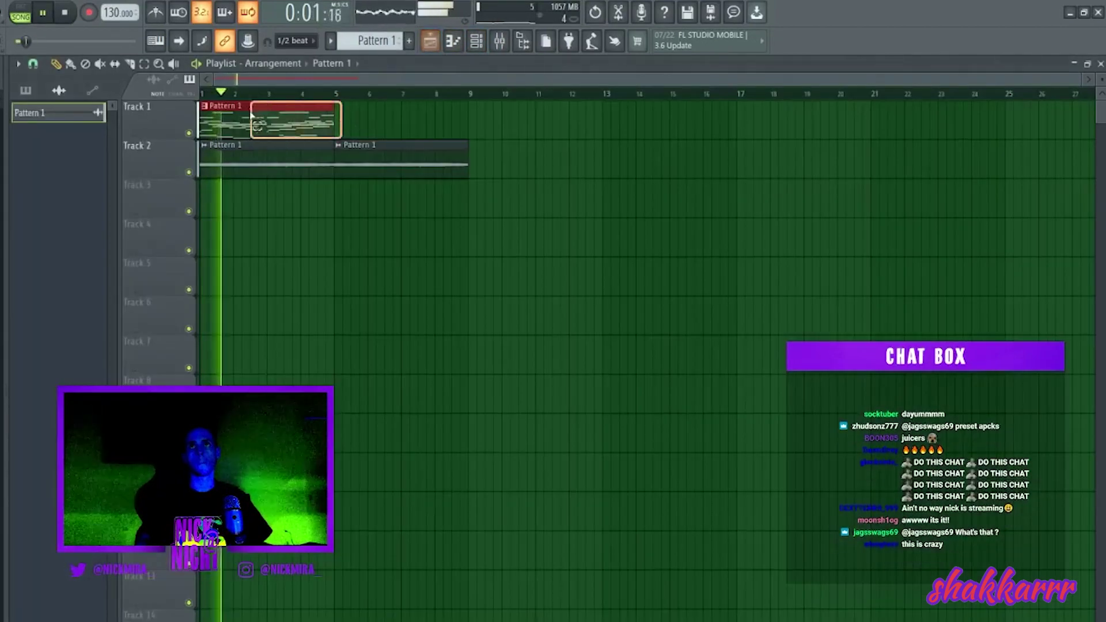
Step: Route the ElectraX64 channel to mixer track 1
left_click(474, 43)
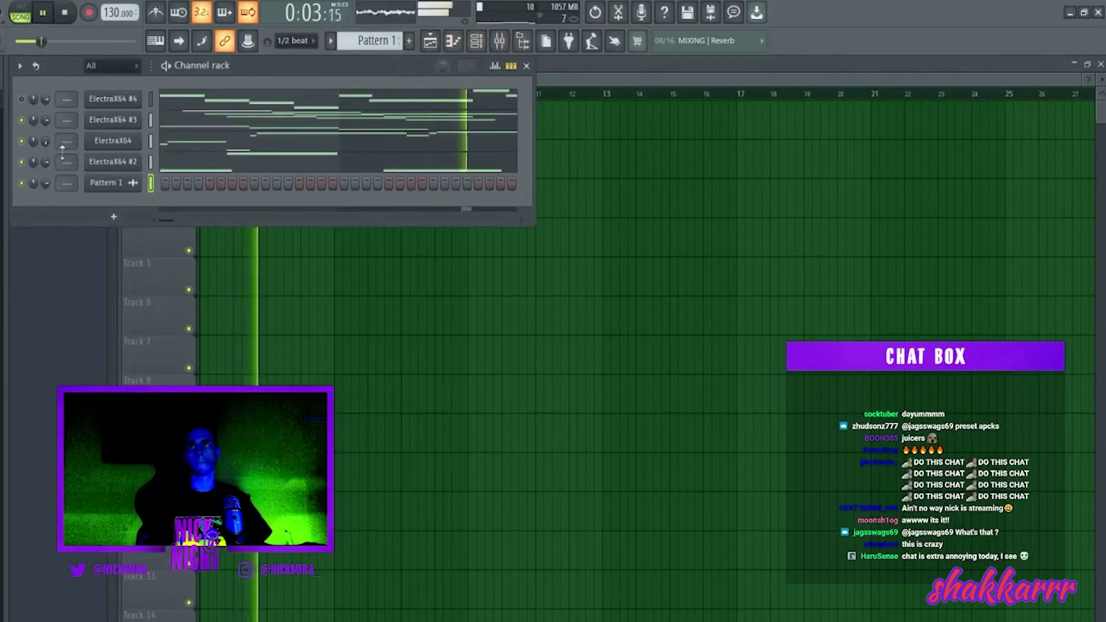
left_click(84, 142)
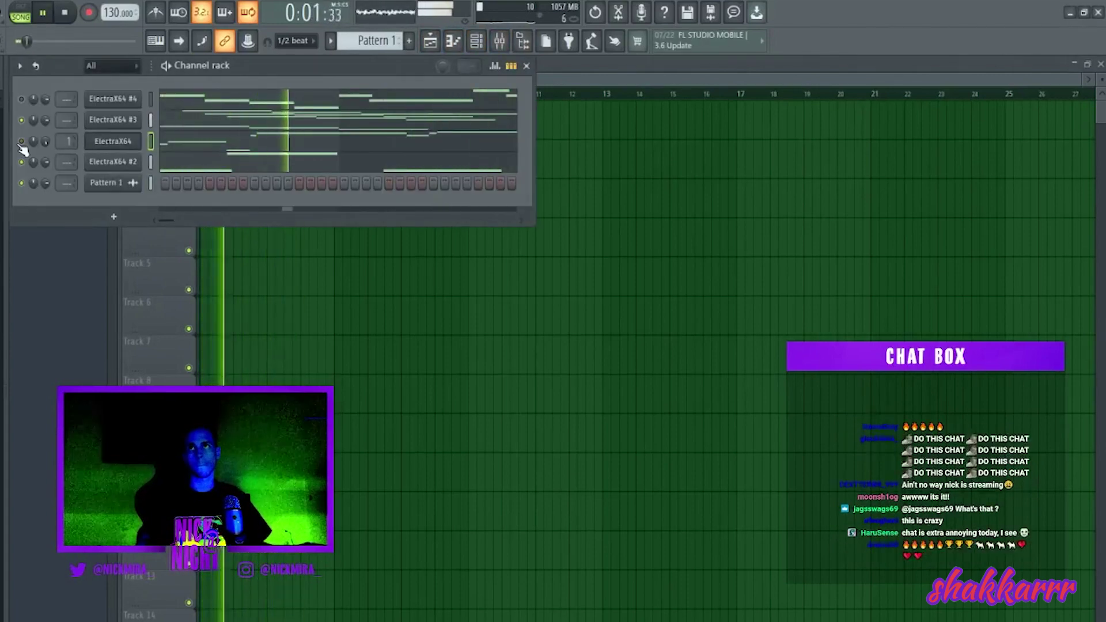
left_click(317, 246)
Step: Normalize the reversed audio clip and lower its pitch and volume
double_click(279, 166)
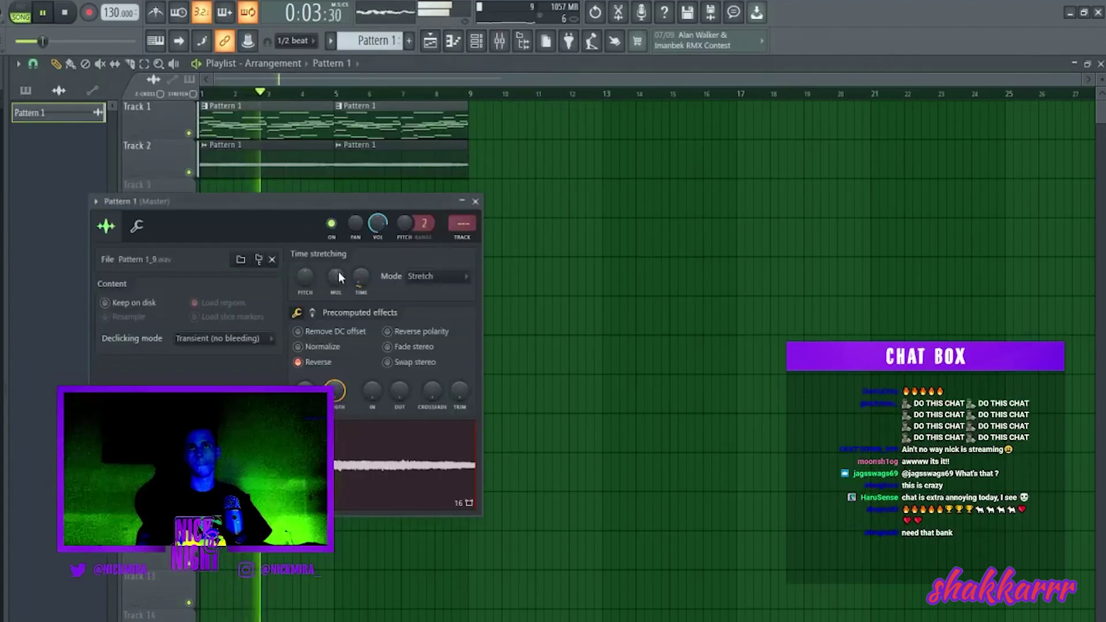
key("space")
key("space")
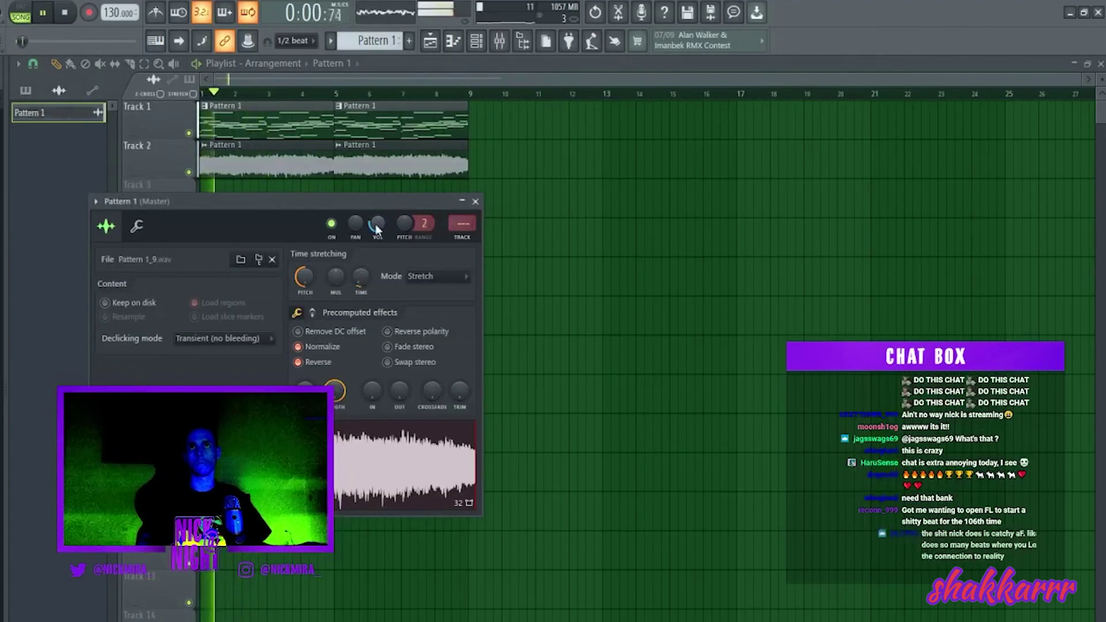
Step: Transpose the ElectraX64 melody up one octave
key("F6")
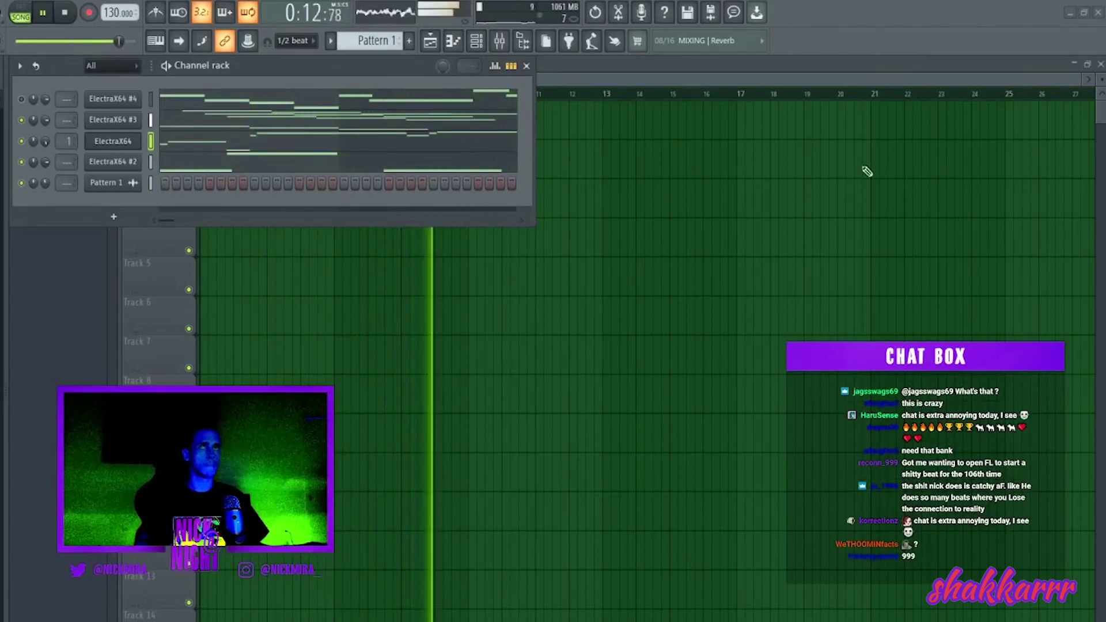
left_click(208, 139)
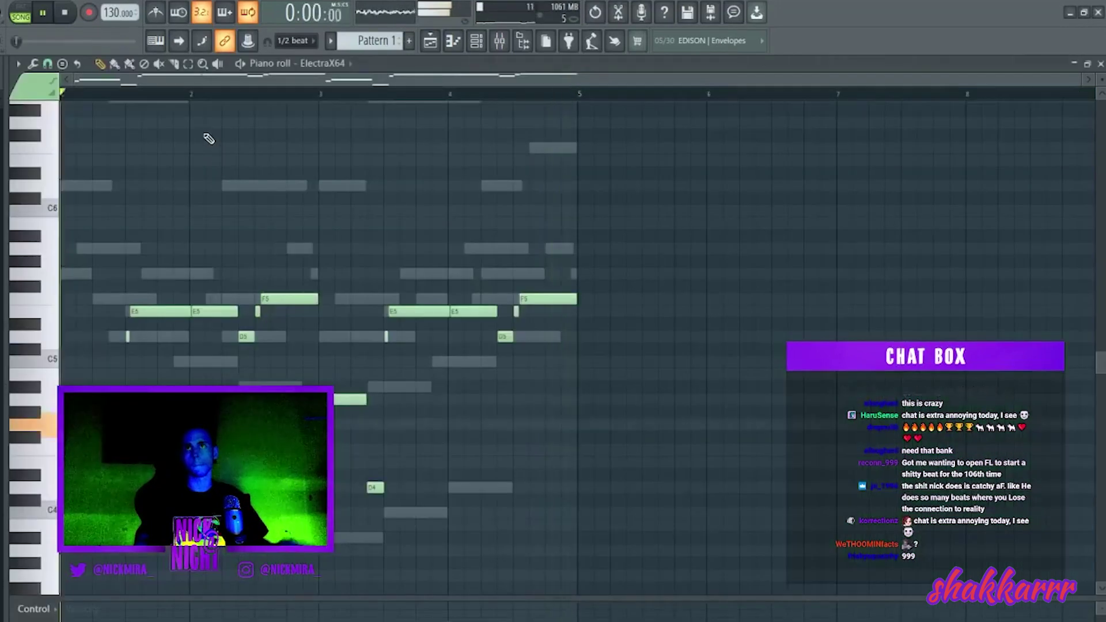
key("space")
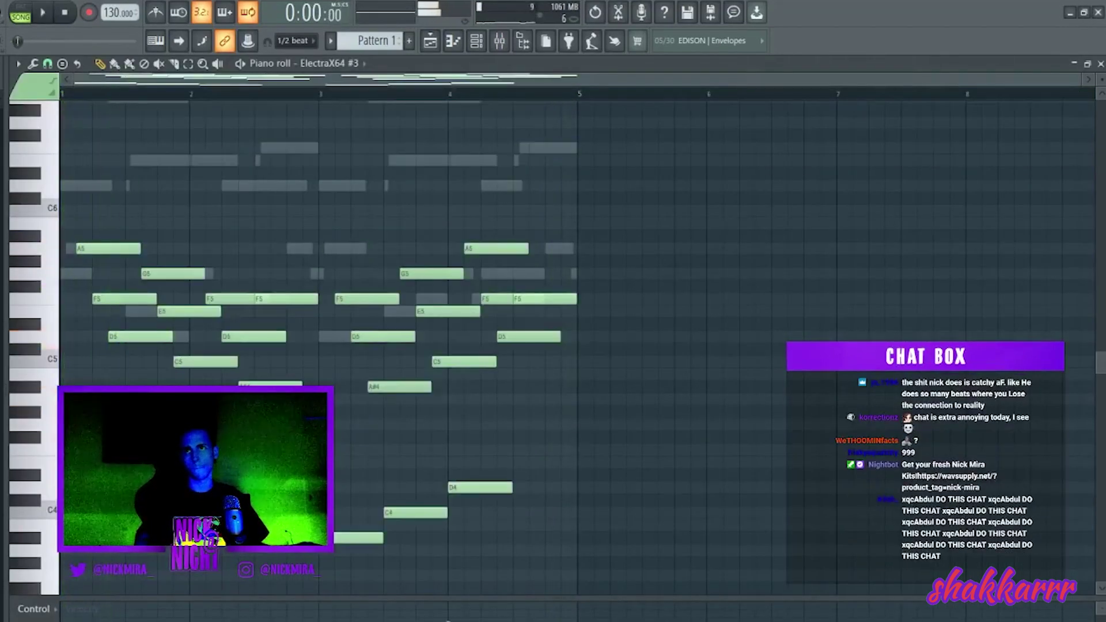
Step: Paste the low A#3, C4 and D4 notes from ElectraX64 #3 into the ElectraX64 part
key("space")
key("F7")
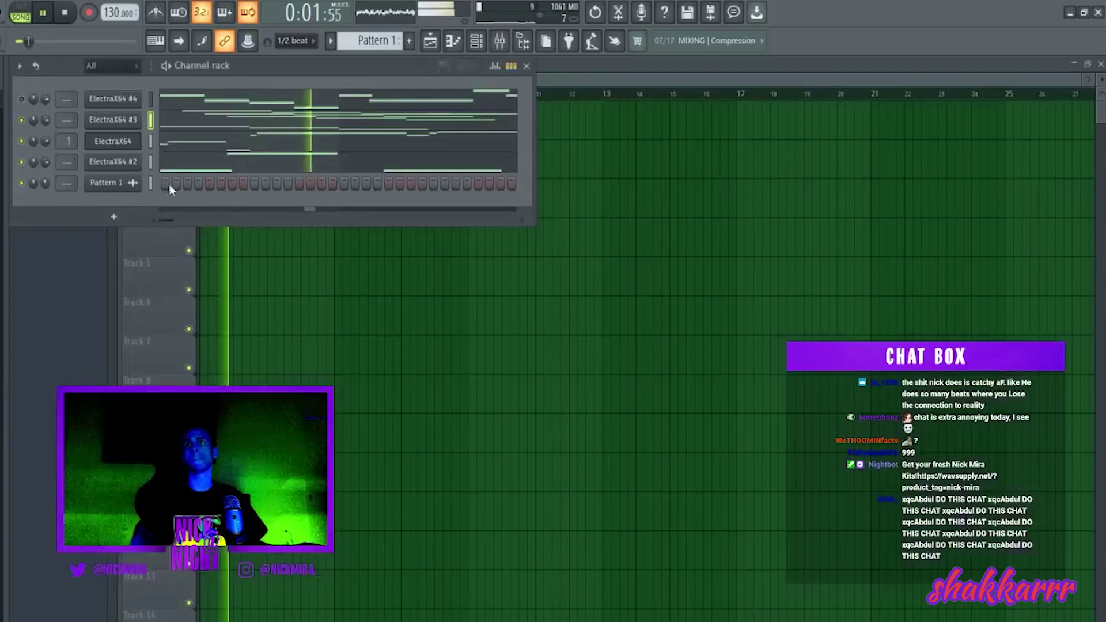
key("space")
left_click(173, 139)
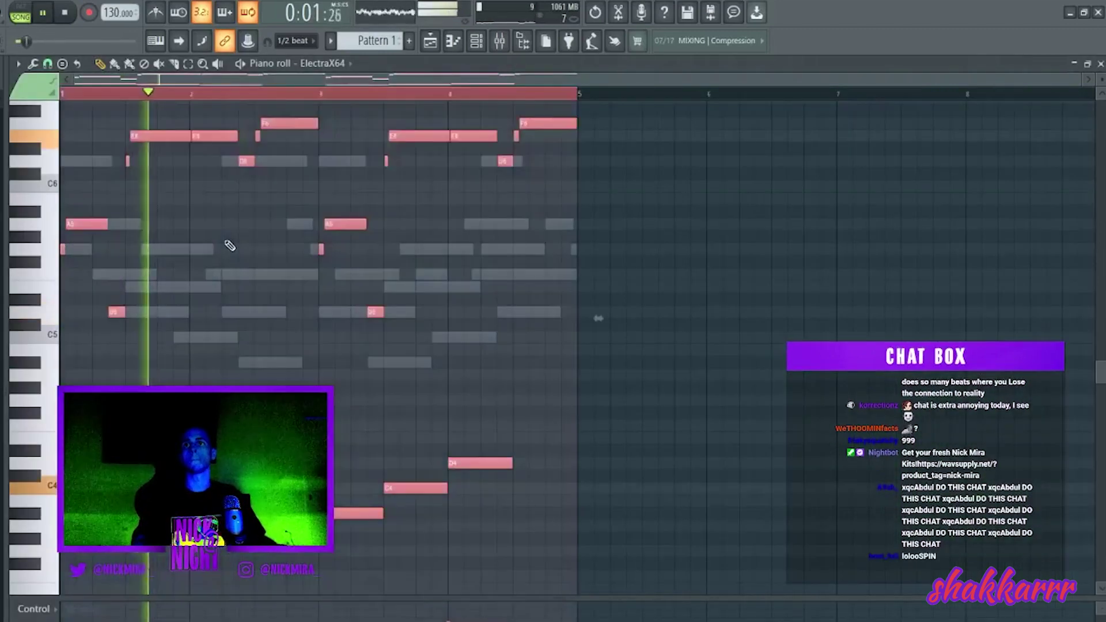
Step: Unmute ElectraX64 #4 and replace its melody with a new recording that starts D5, F5, D5, A5, G5, using the metronome
key("F7")
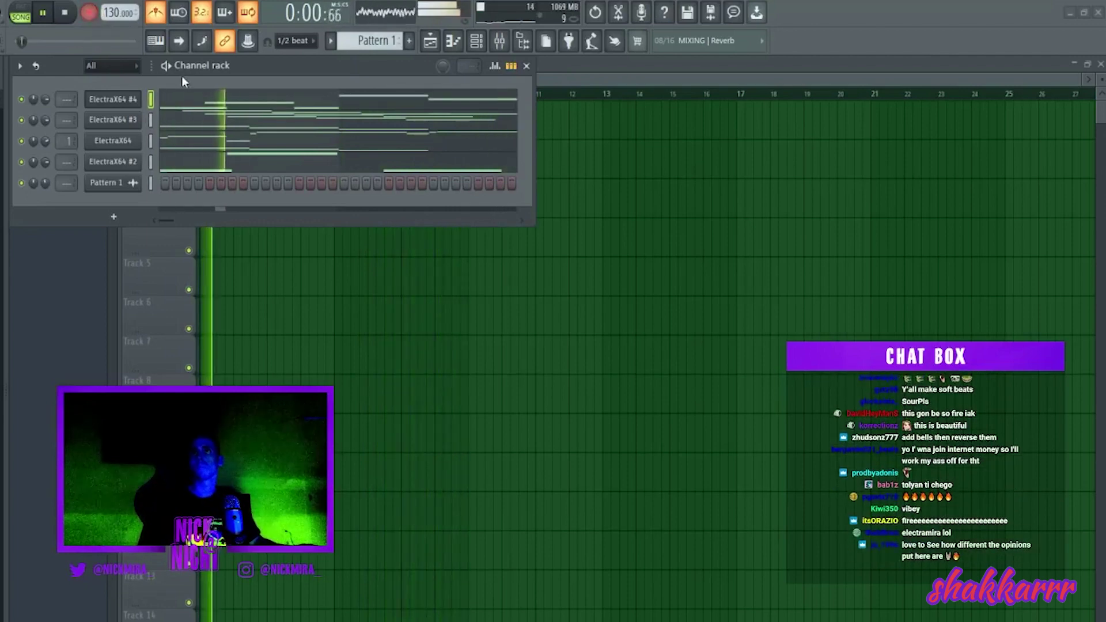
key("F7")
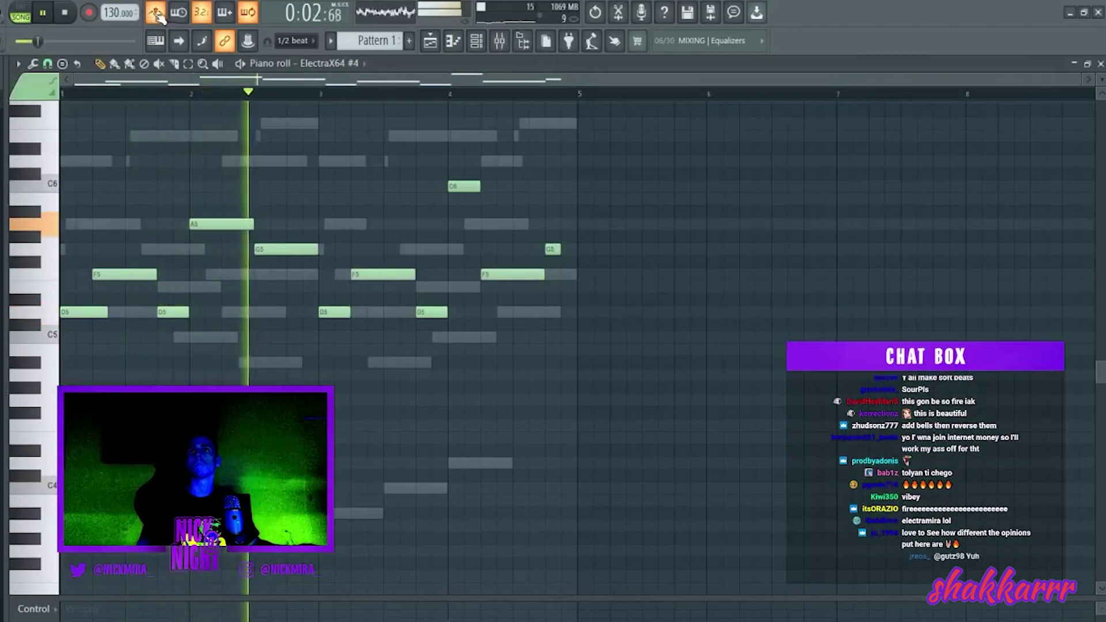
Step: Render Pattern 1 to an audio clip and show all channels in the channel rack
key("F6")
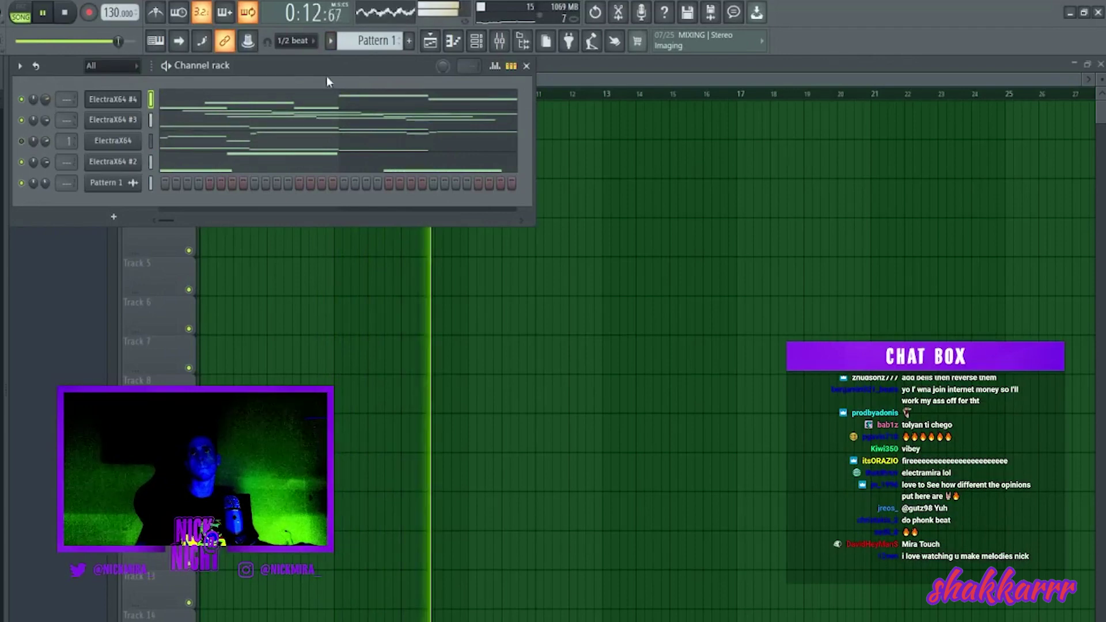
left_click(331, 40)
left_click(453, 292)
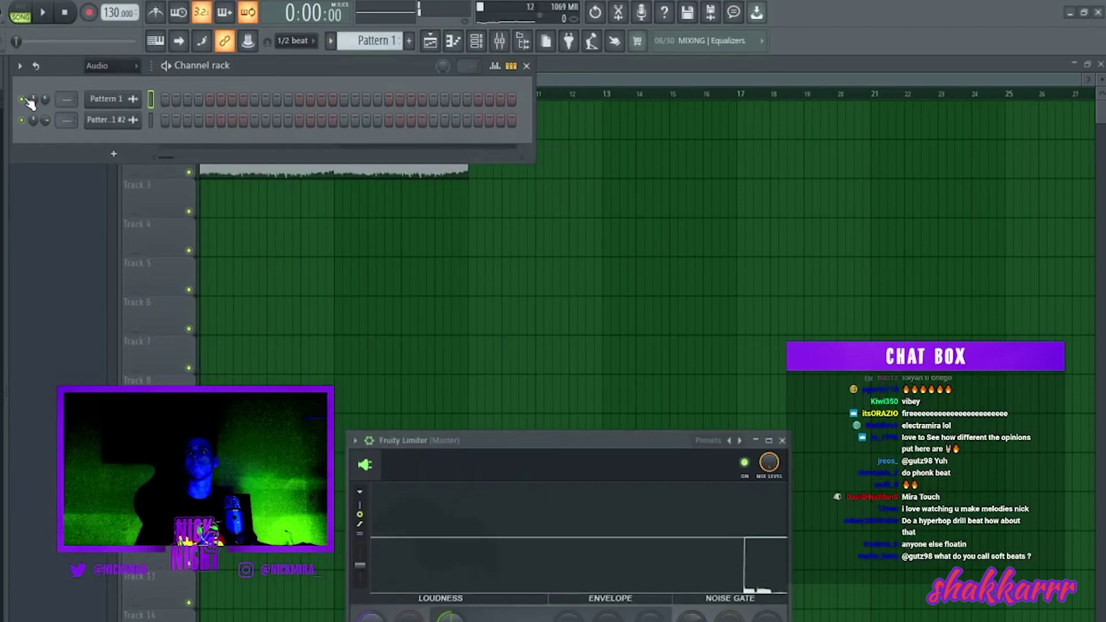
left_click(92, 81)
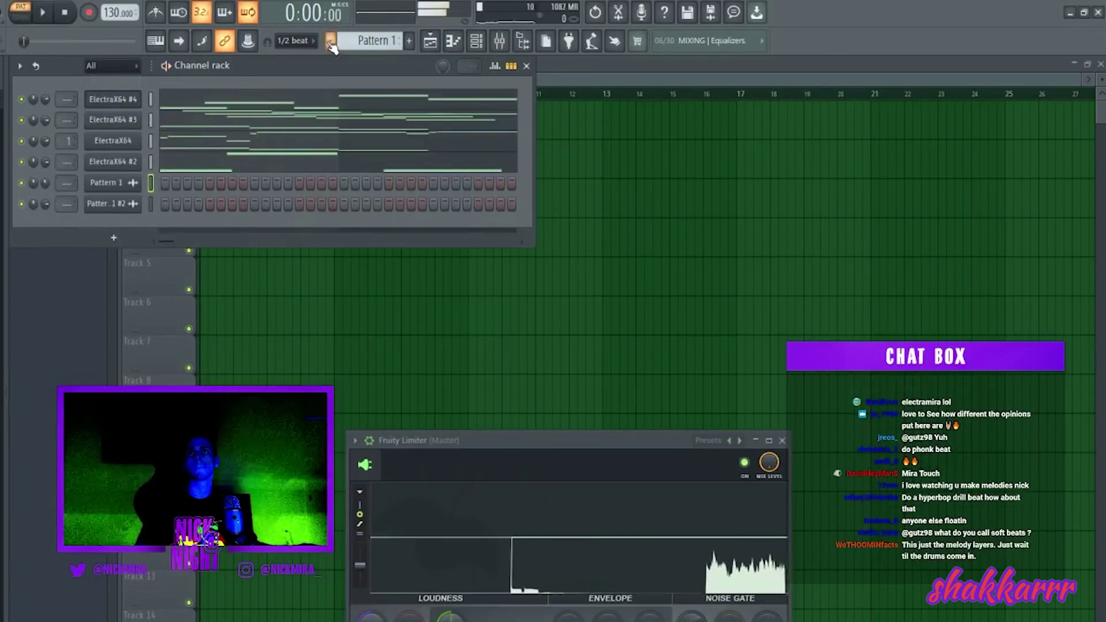
Step: Render Pattern 1 to WAV again and place the new audio clip on Track 4 at bar 9
left_click(331, 42)
left_click(437, 278)
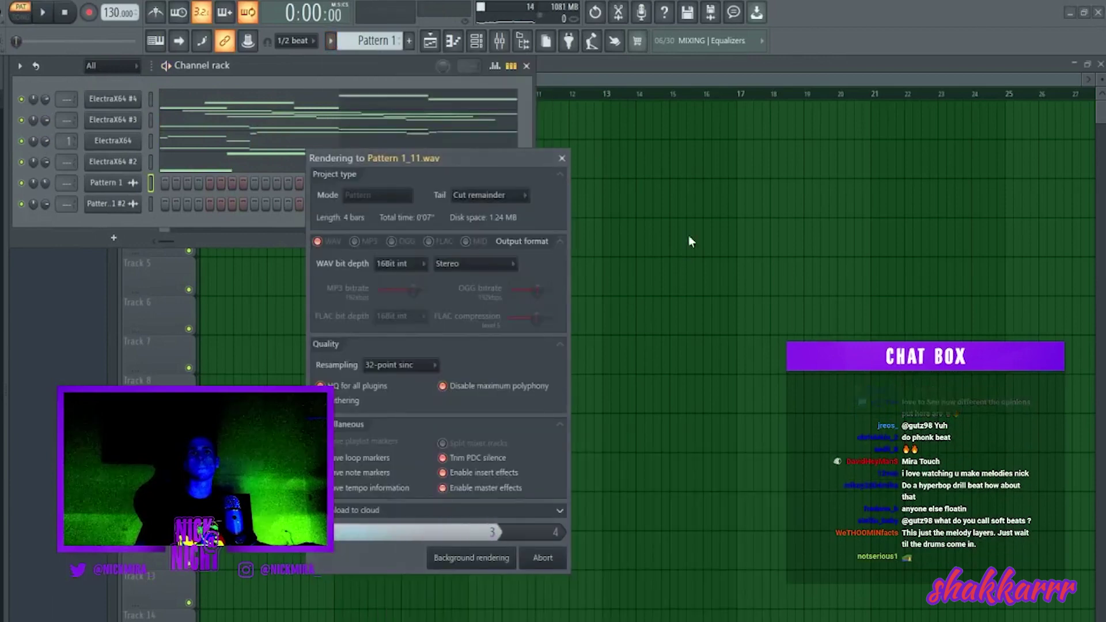
left_click_drag(697, 208, 461, 225)
left_click(483, 96)
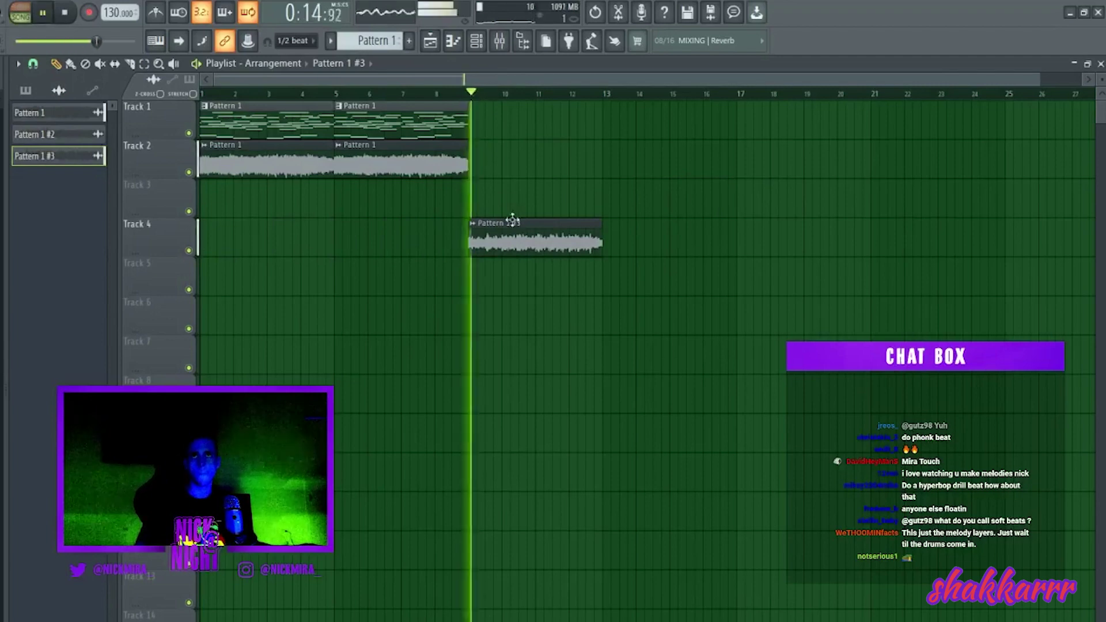
Step: Set the Track 4 audio clip's time stretching mode to Stretch and route it to mixer track 2
double_click(515, 245)
left_click(484, 317)
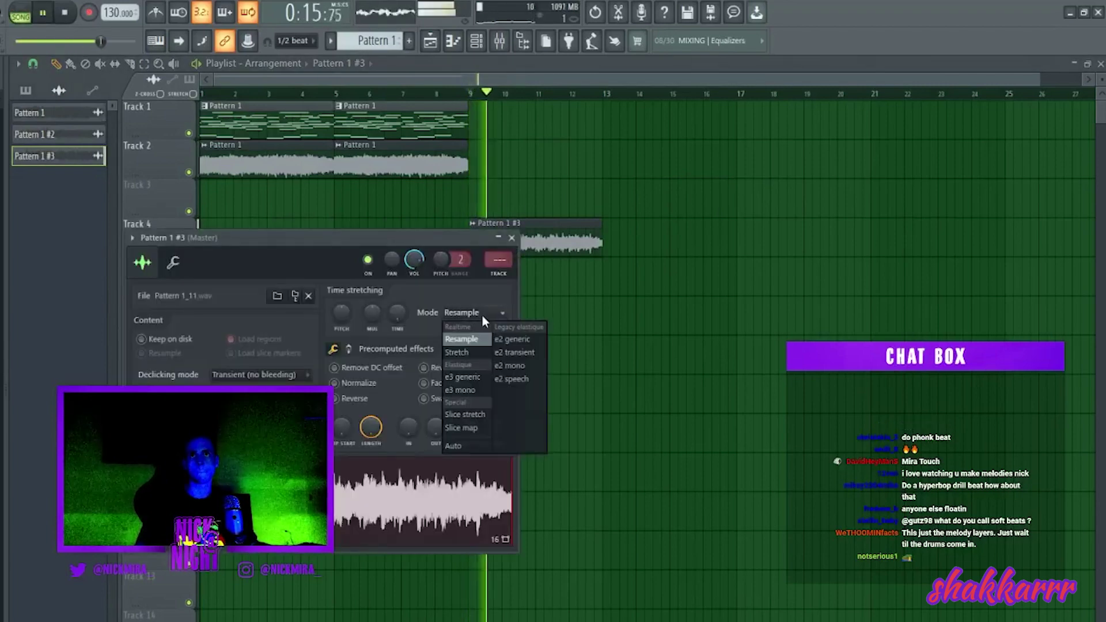
left_click(473, 354)
key("F9")
key("F9")
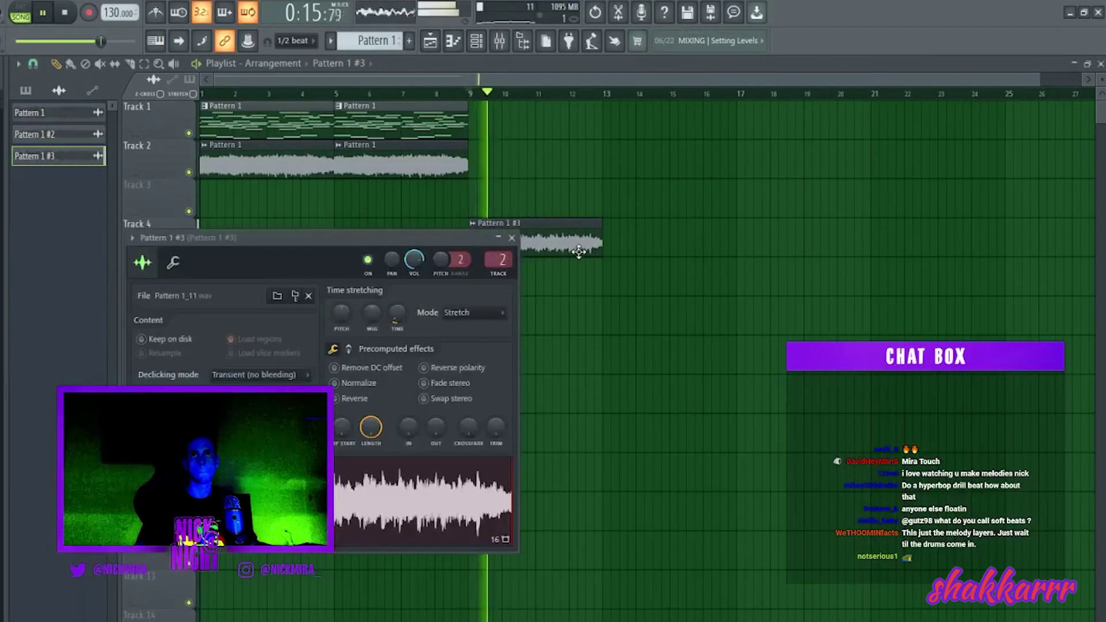
Step: Reverse the Pattern 1 #3 audio clip on Track 4
left_click(362, 396)
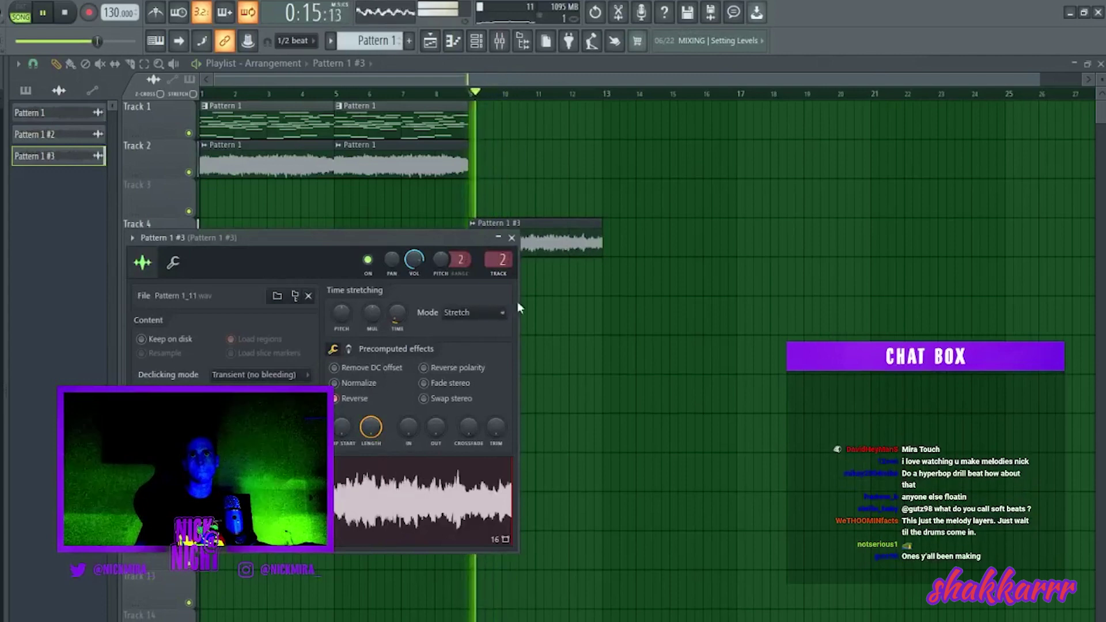
key("Escape")
scroll(552, 105, "up", 3)
scroll(552, 104, "up", 1)
Step: Try a different pitch on the reversed Pattern 1 #3 clip, and reset the pitch
double_click(586, 243)
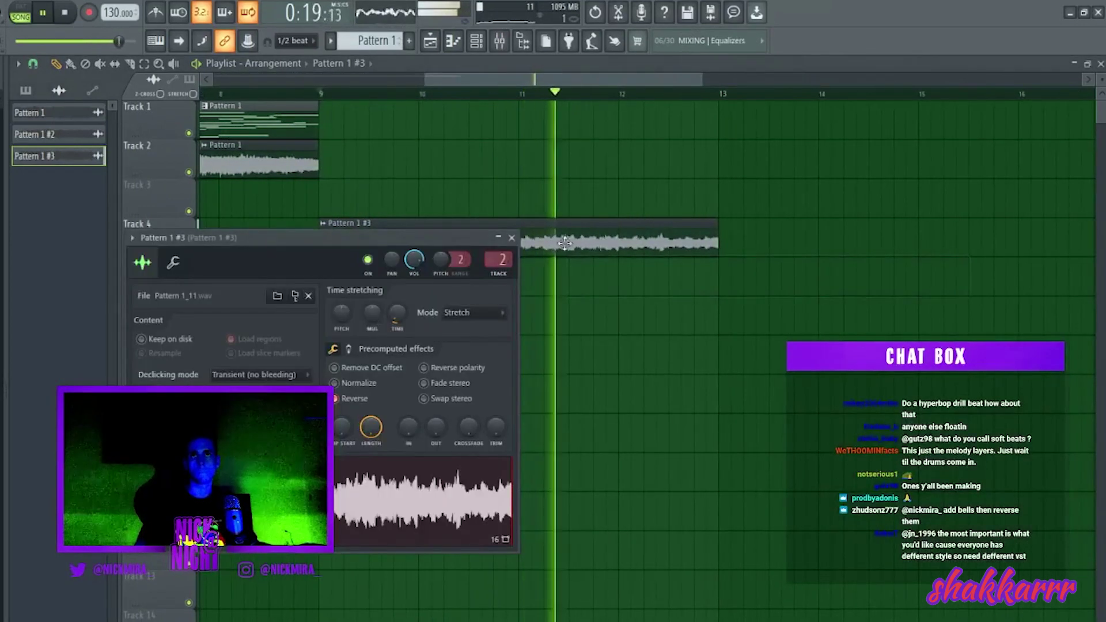
left_click_drag(346, 318, 345, 326)
right_click(339, 329)
left_click(352, 338)
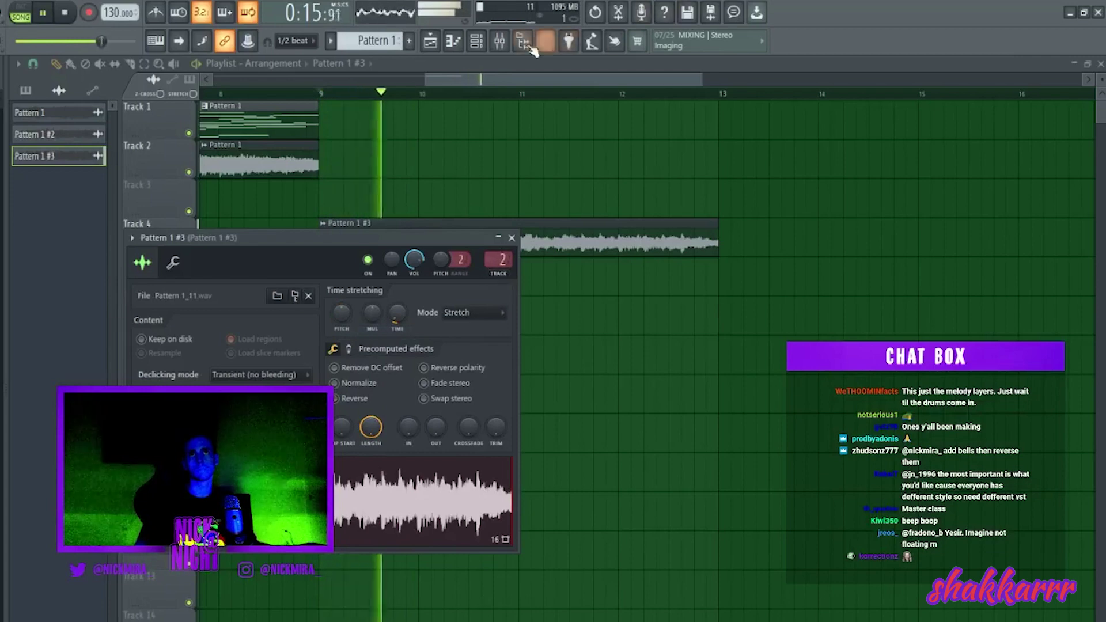
Step: Add Fruity Parametric EQ 2 to mixer track 2 with the 40Hz + 18kHz cut preset and adjust its curve
key("F9")
left_click(980, 405)
left_click(767, 465)
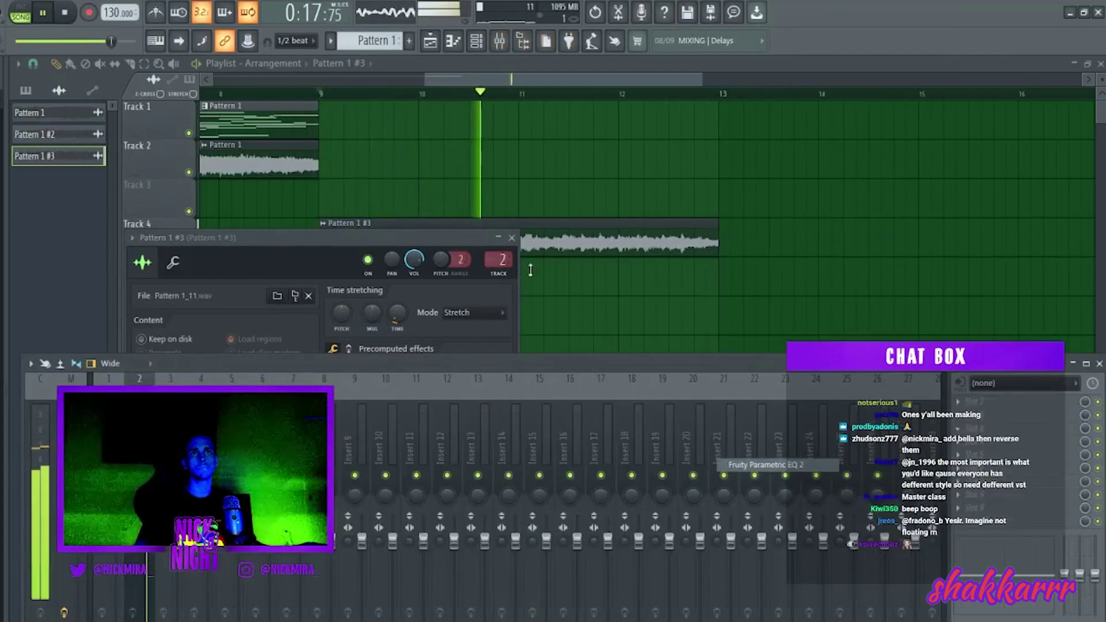
left_click(667, 262)
left_click(725, 339)
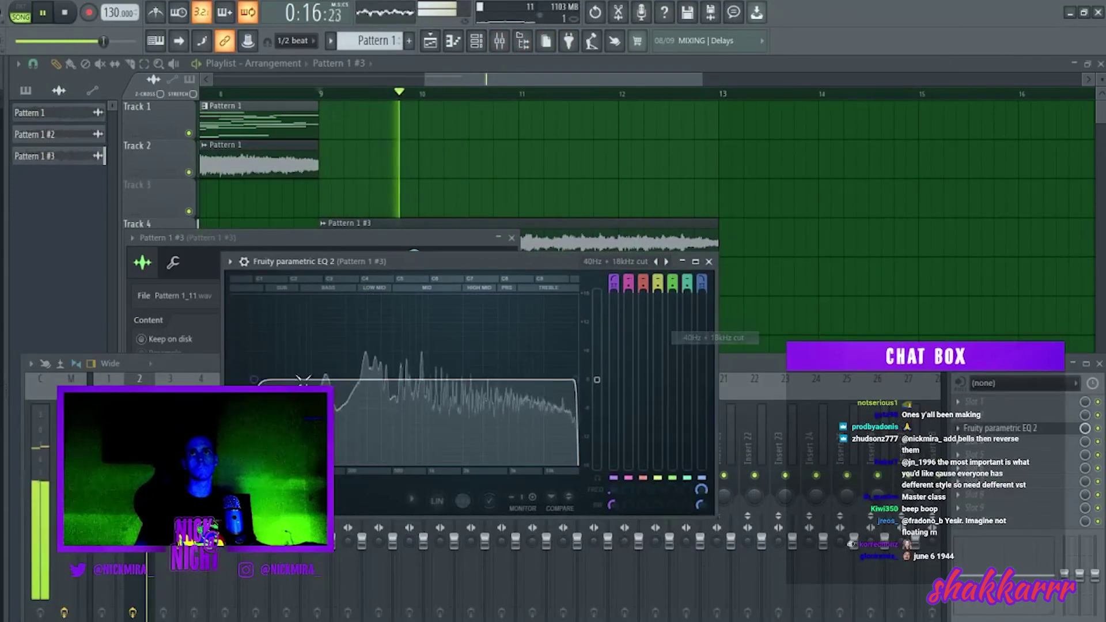
left_click_drag(473, 379, 487, 386)
key("F9")
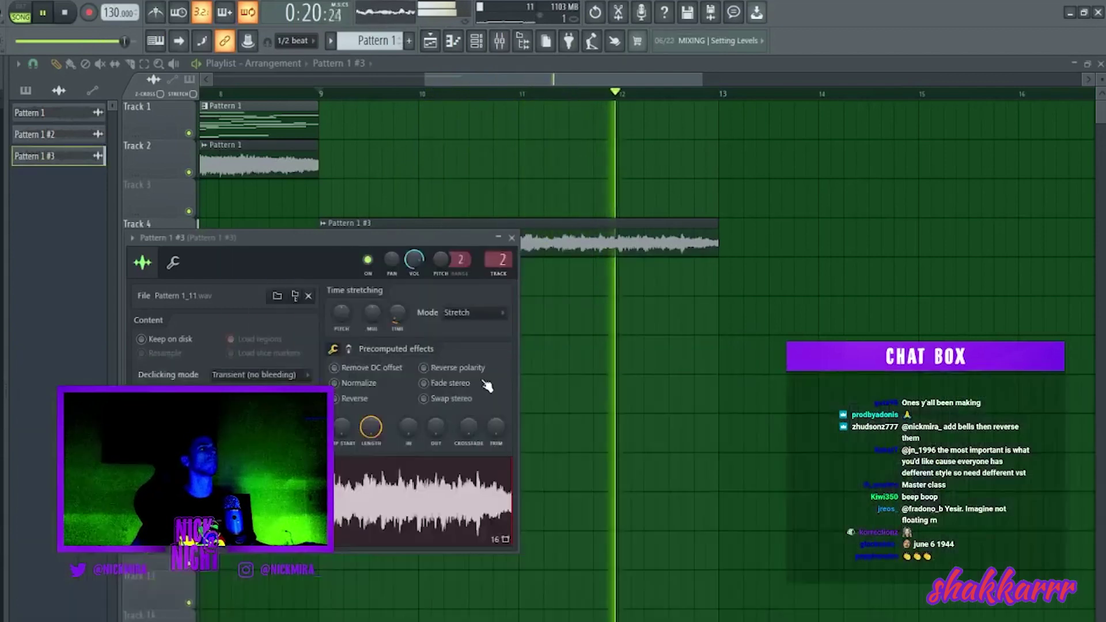
left_click(511, 237)
scroll(457, 105, "down", 3)
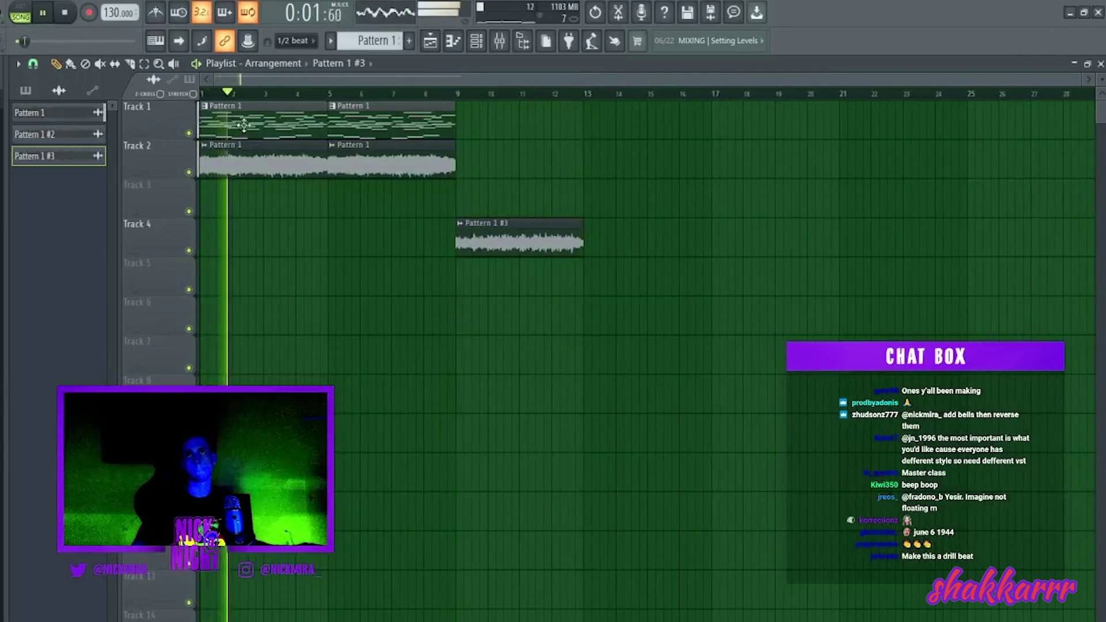
Step: Split Pattern 1 by channel, replacing its playlist clips with the four ElectraX64 patterns on Tracks 4 to 7, repeated at bar 5
left_click(374, 40)
left_click(425, 265)
left_click_drag(55, 112, 197, 238)
right_click(450, 124)
key("ctrl+b")
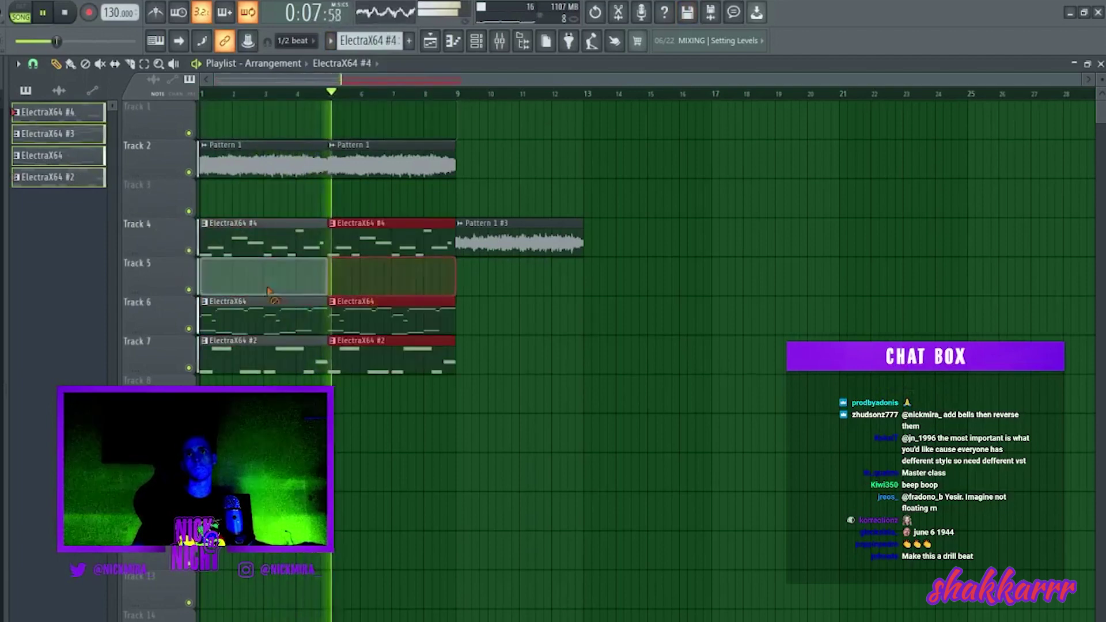
Step: Undo the last clip deletions and remove the first ElectraX64 #3, ElectraX64 #4 and Pattern 1 audio clips
key("ctrl+z")
key("ctrl+z")
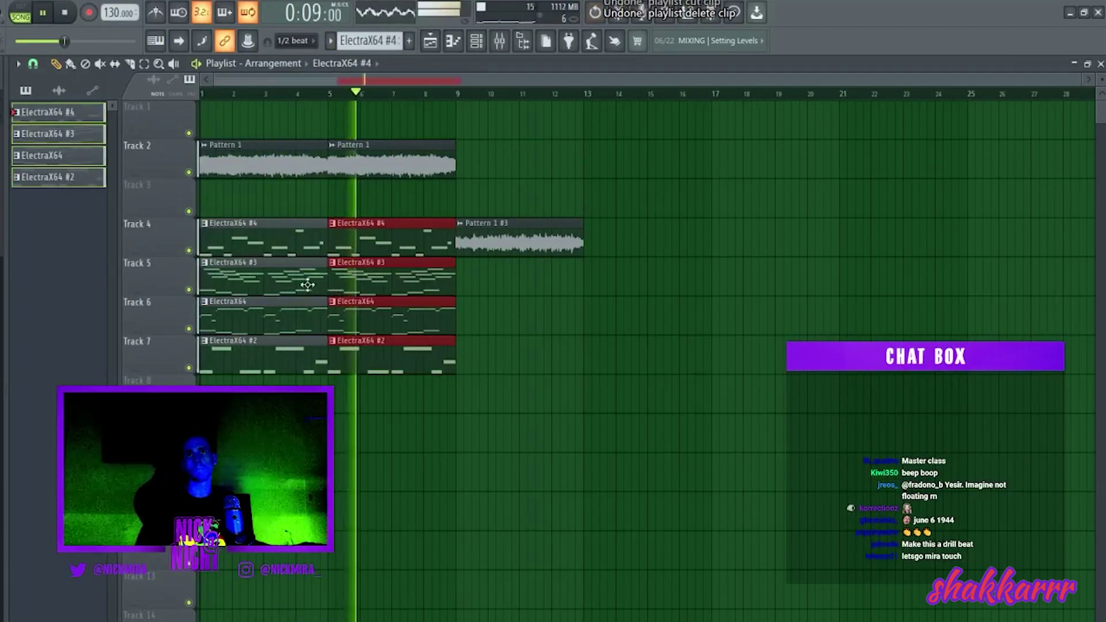
right_click(321, 290)
right_click(269, 253)
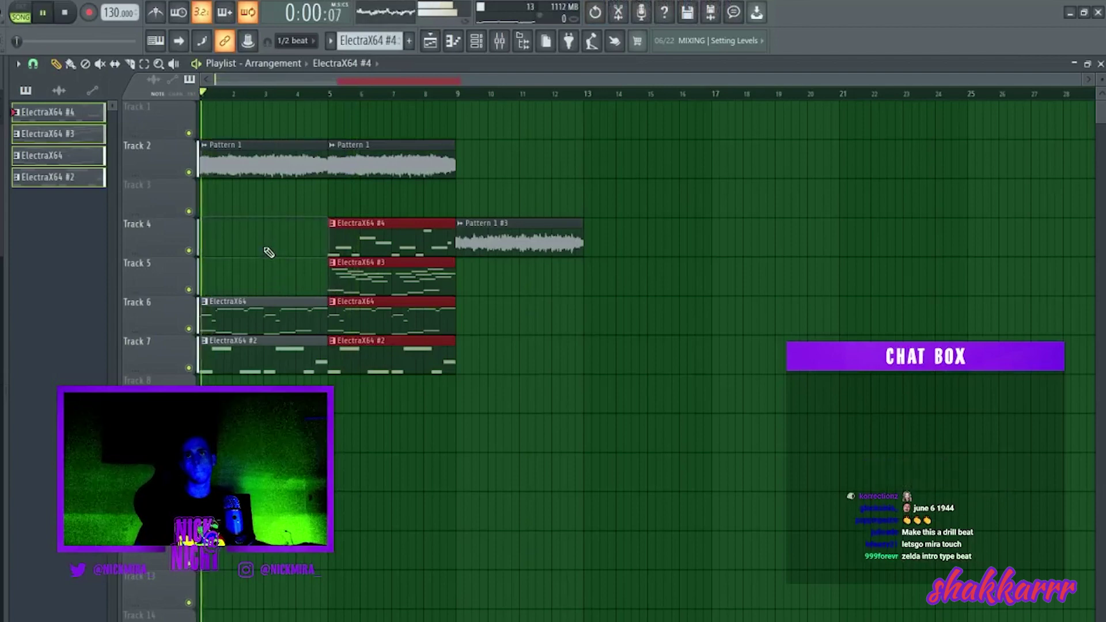
right_click(256, 168)
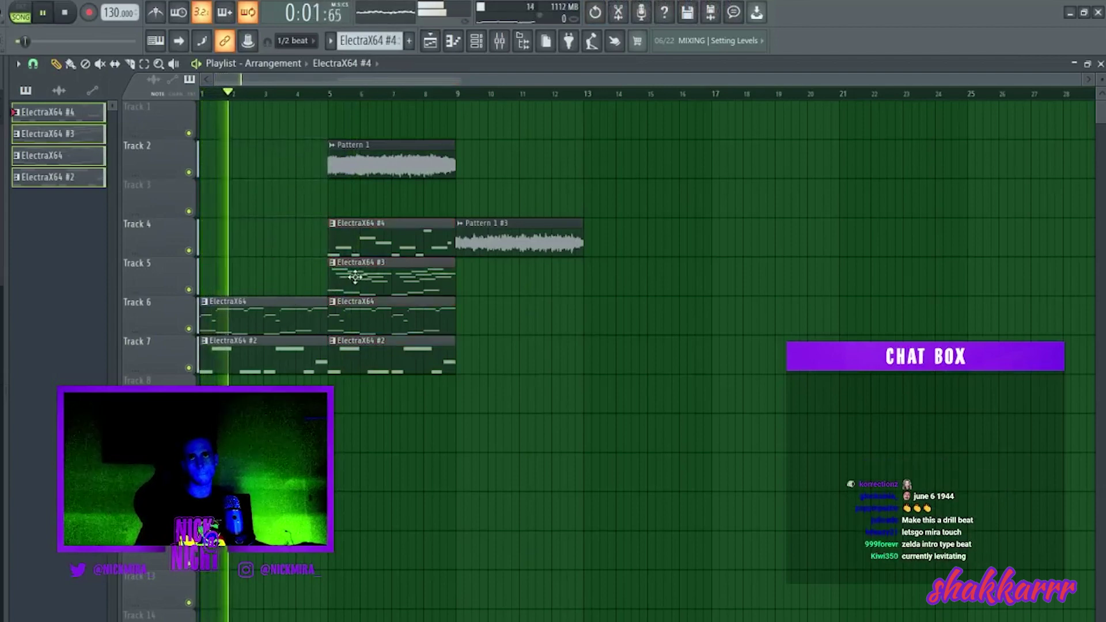
Step: Return the ElectraX64 #3 and #4 clips to bar 1 and play the loop without the first ElectraX64 clip
left_click(276, 276)
right_click(282, 328)
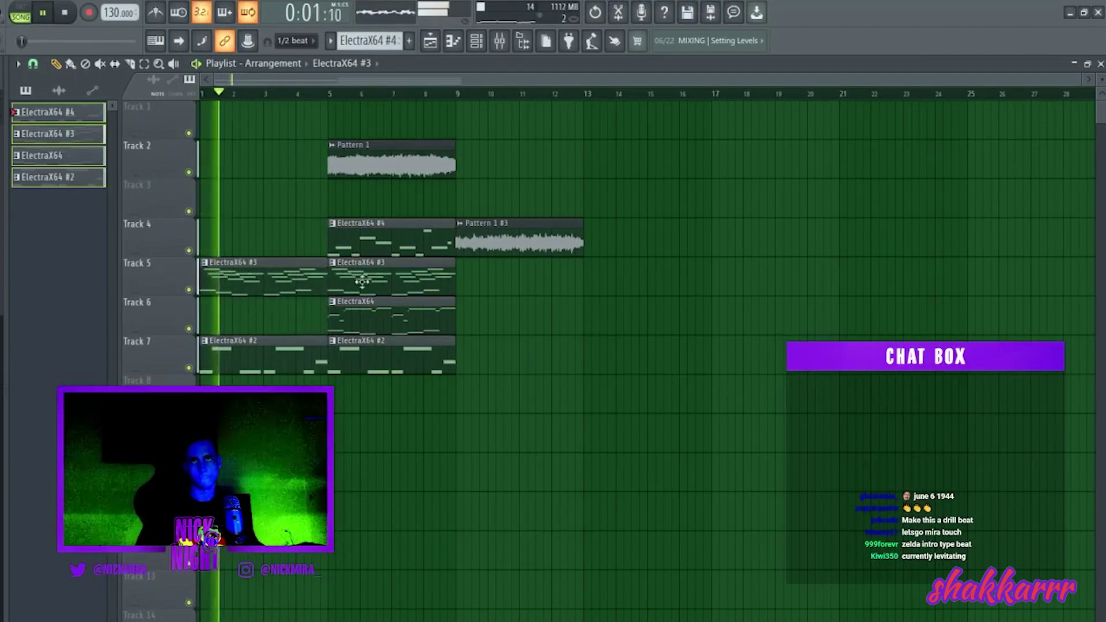
key("ctrl+z")
key("space")
key("ctrl+z")
key("space")
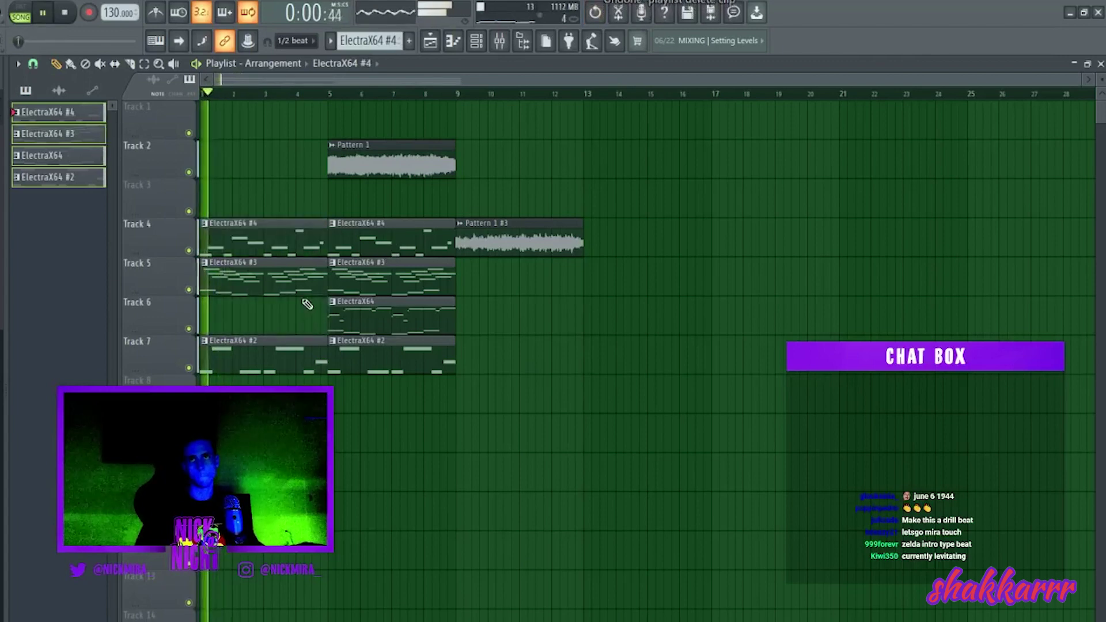
key("space")
key("space")
Step: Open the ElectraX64 #3 melody in the piano roll and review its notes during playback
double_click(254, 273)
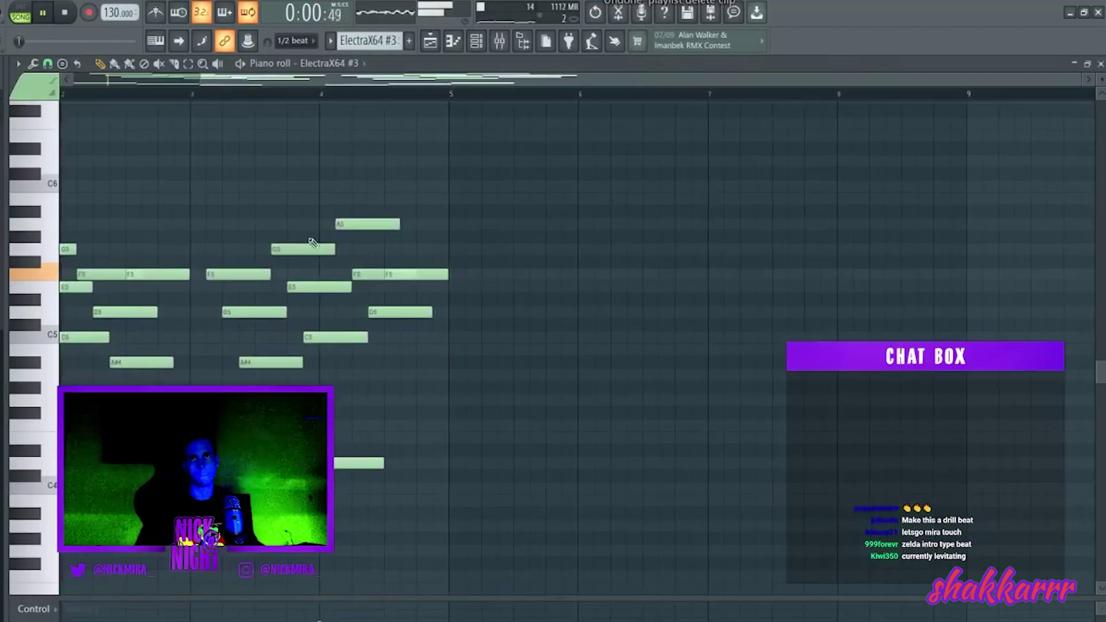
left_click(476, 40)
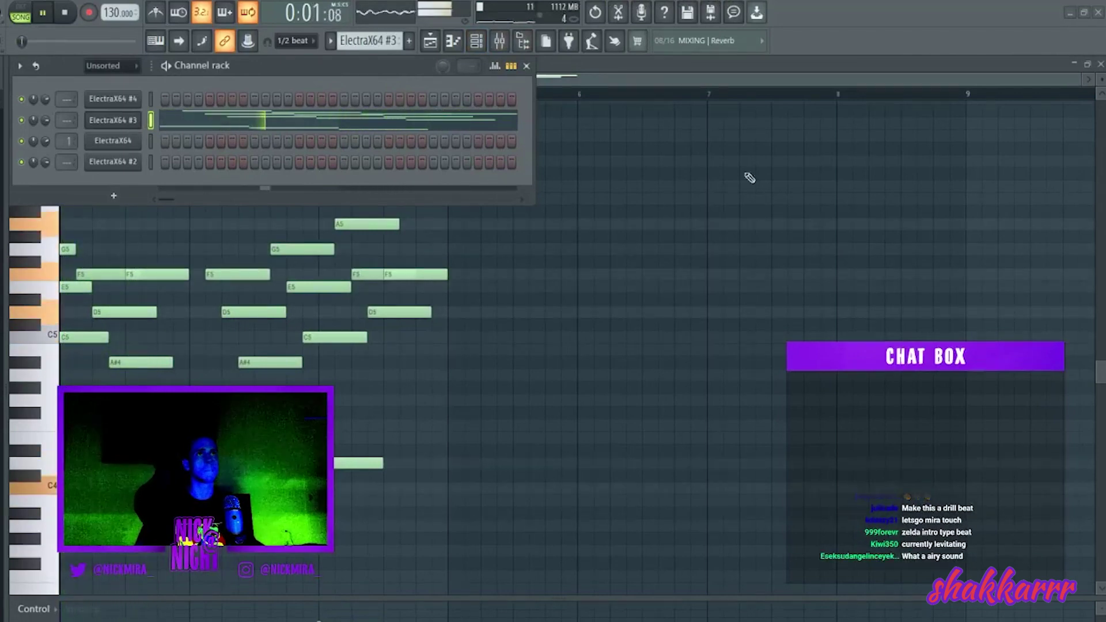
key("space")
key("space")
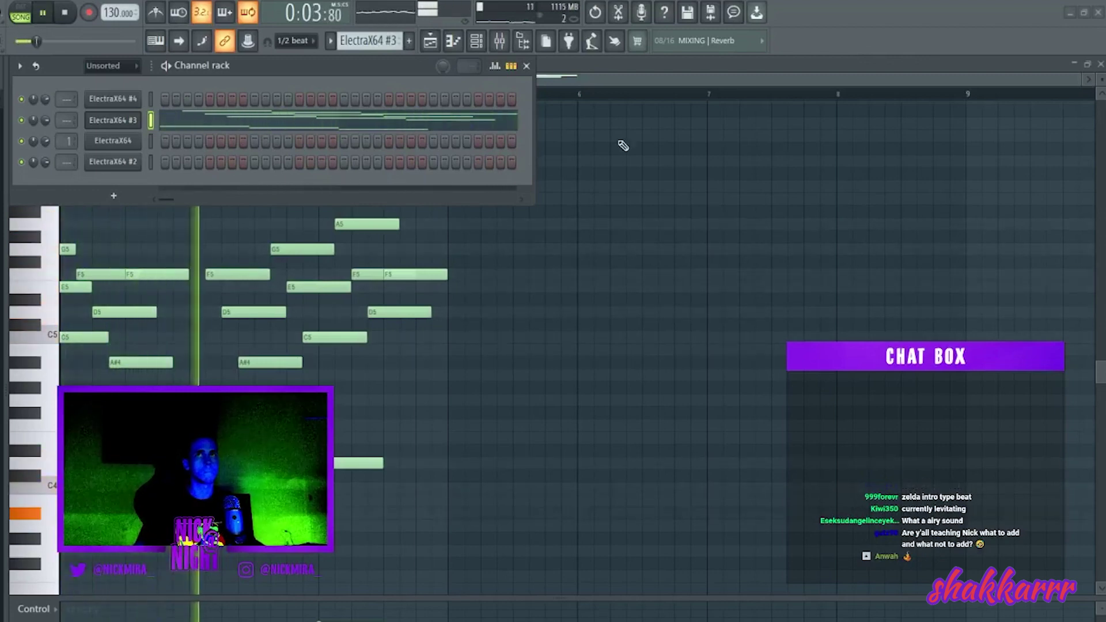
key("F5")
left_click(466, 132)
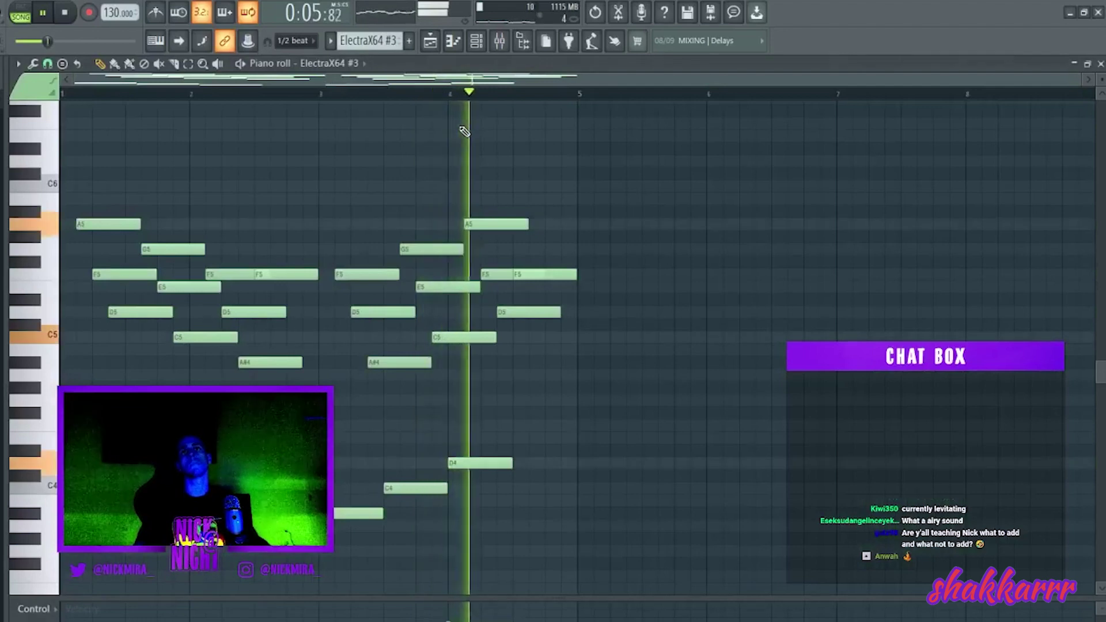
key("space")
key("space")
key("F5")
Step: Solo Track 5 to listen to the ElectraX64 #3 melody alone, and return to playing all tracks
key("F6")
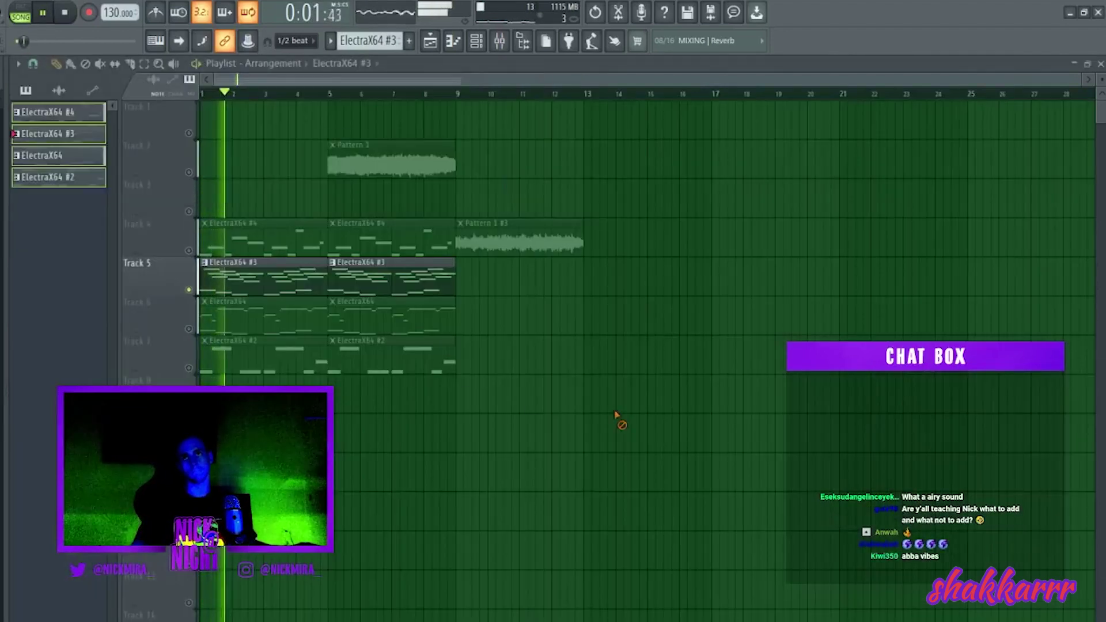
key("space")
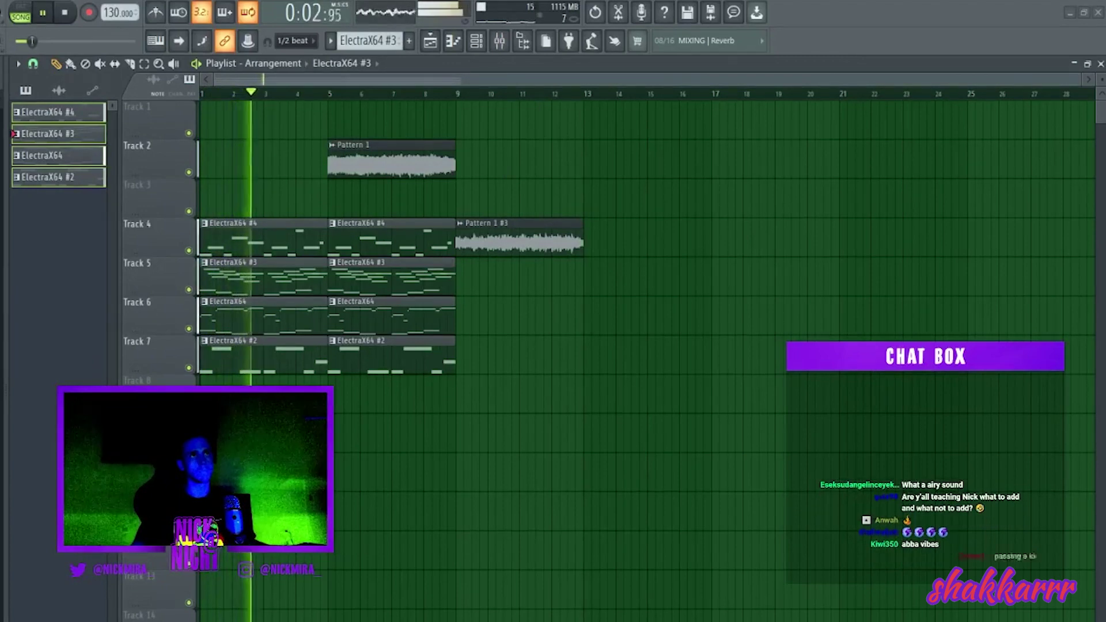
key("space")
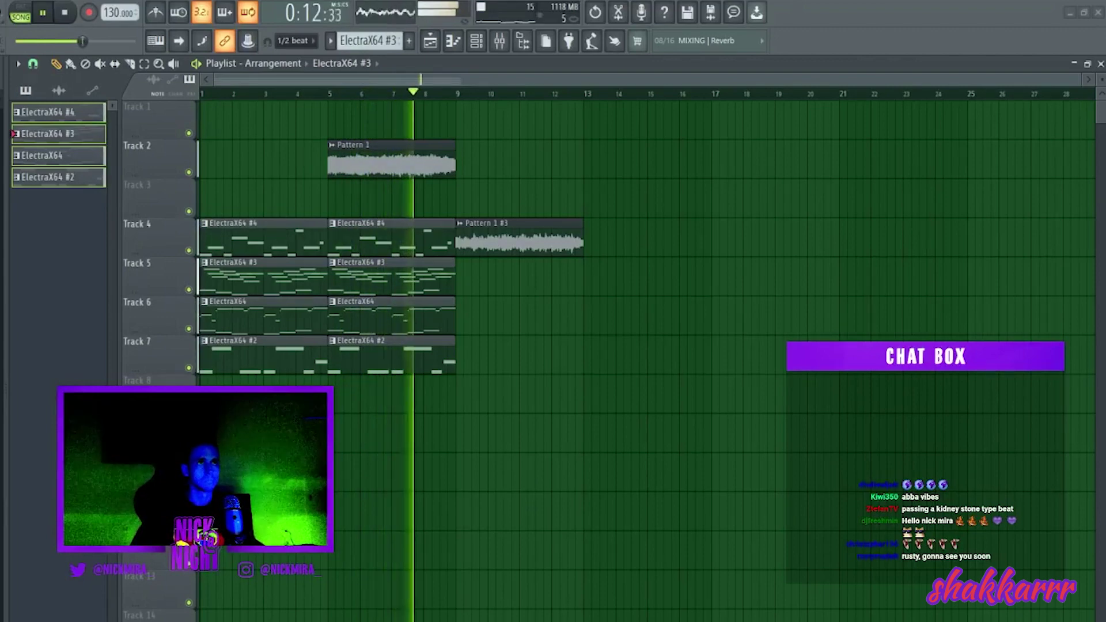
right_click(190, 290)
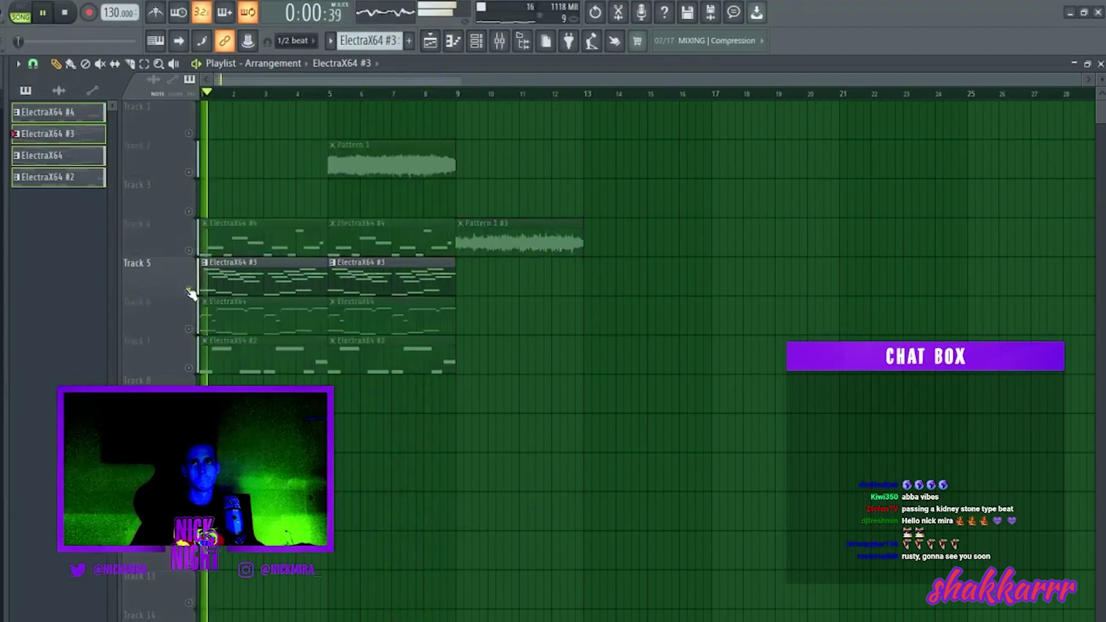
right_click(189, 290)
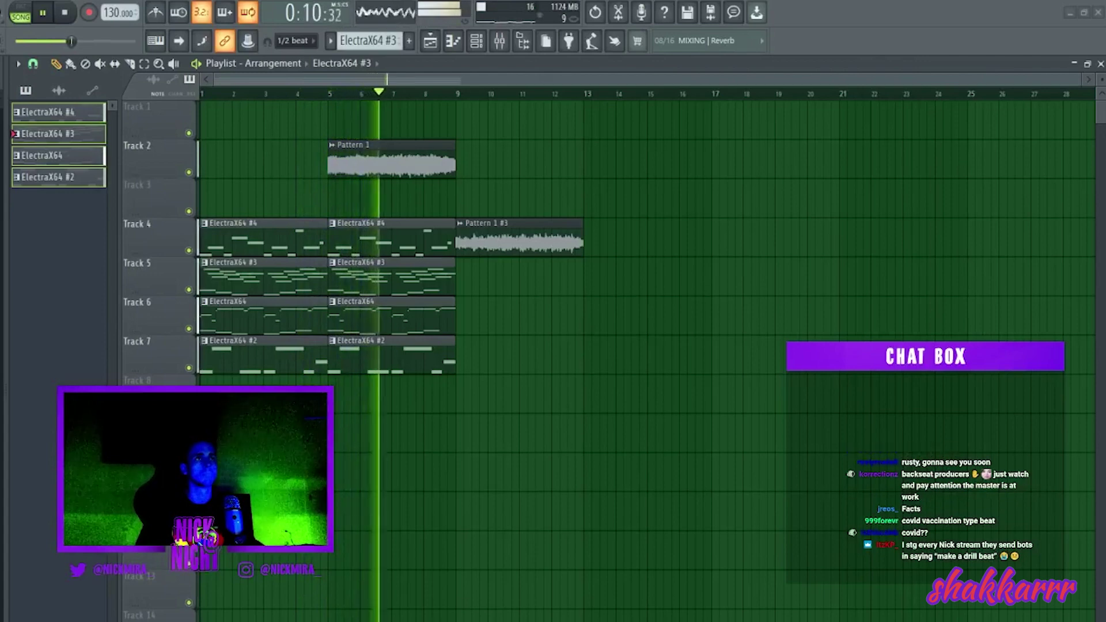
Step: Move the ElectraX64 #3, ElectraX64 and ElectraX64 #2 clips down one track, to Tracks 6 to 8
left_click_drag(465, 265, 202, 371)
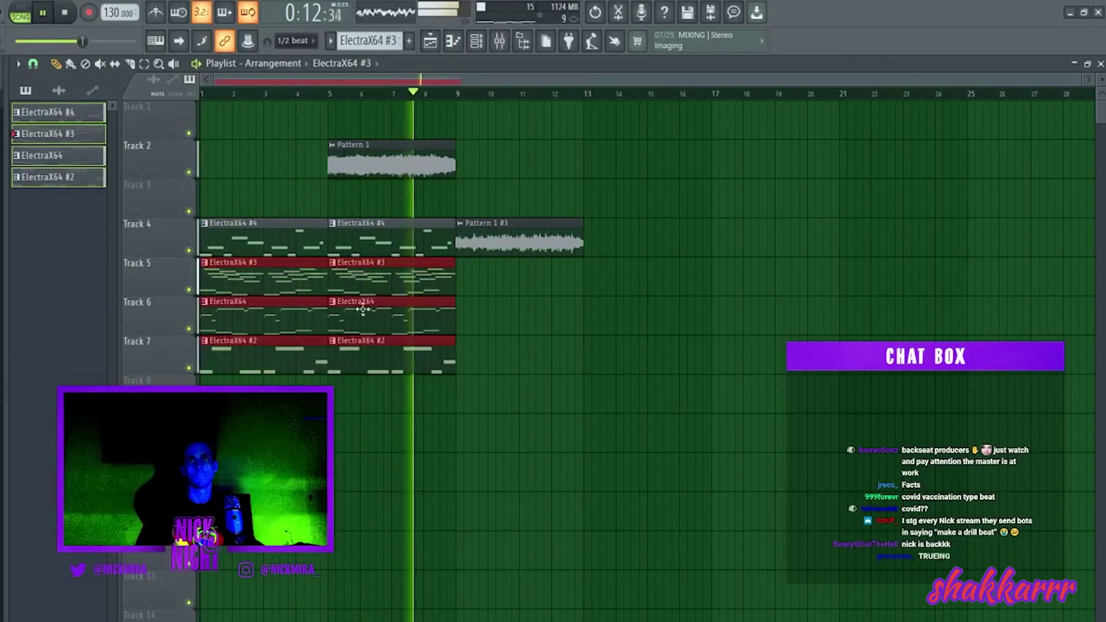
left_click_drag(363, 334, 363, 373)
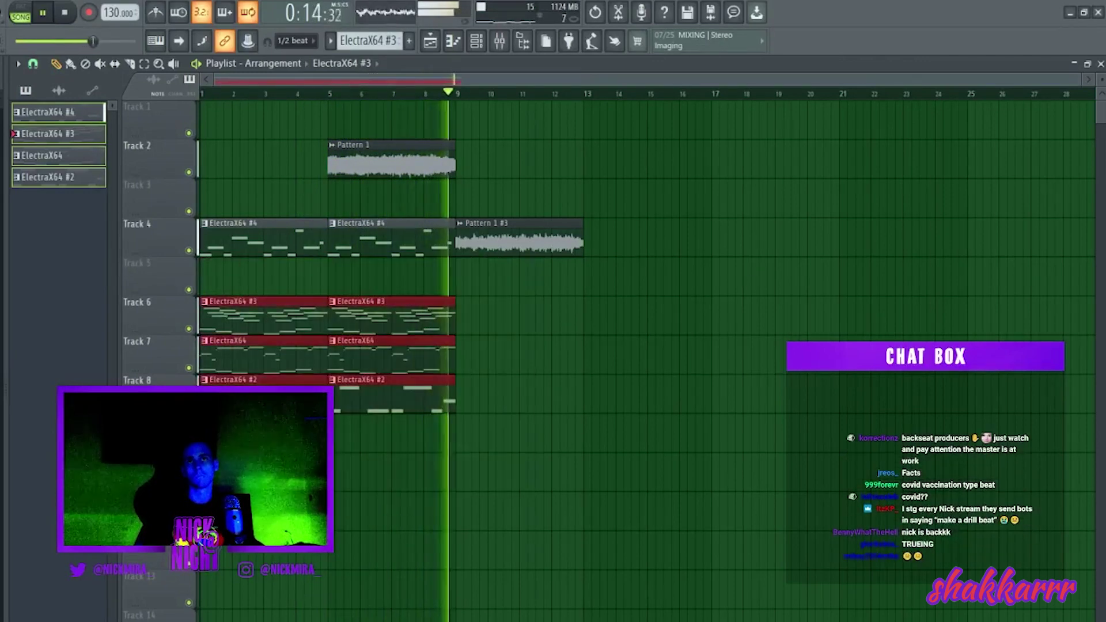
left_click(395, 358)
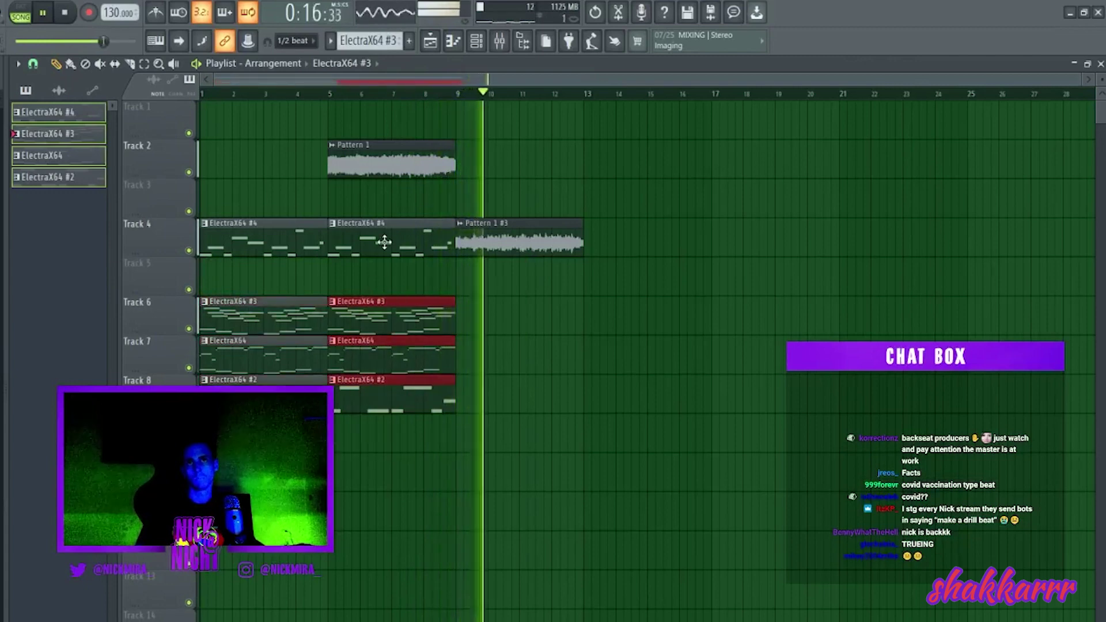
Step: Move the Pattern 1 #3 clip to Track 3 and duplicate both audio clips so each also plays at bar 13
left_click_drag(503, 235, 503, 196)
left_click(452, 167, "ctrl")
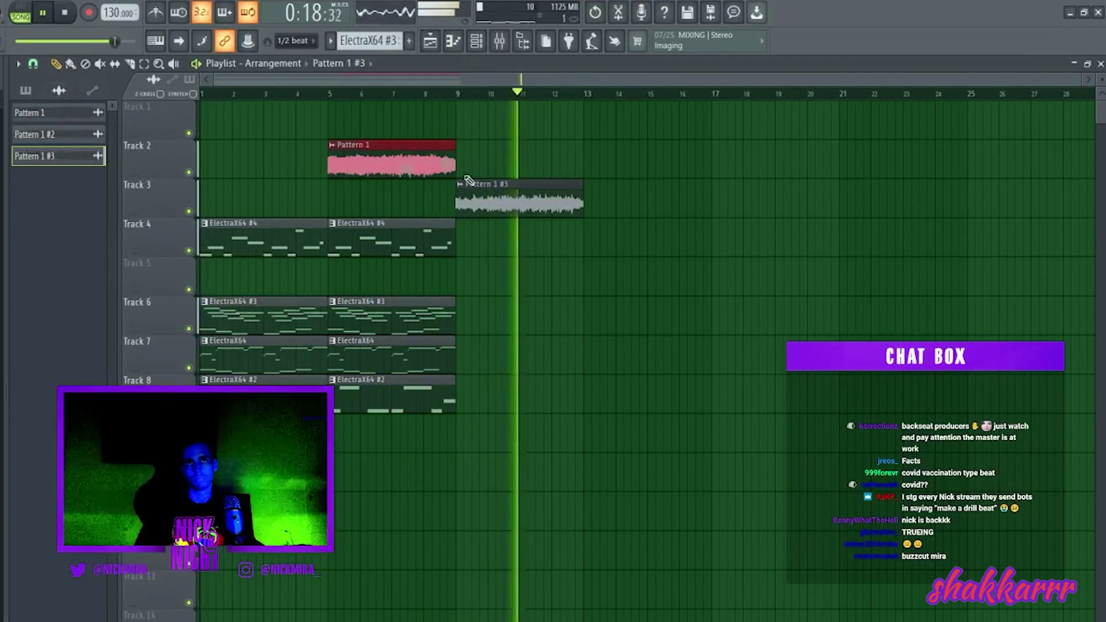
key("ctrl+b")
key("ctrl+b")
right_click(525, 163)
left_click(513, 199, "ctrl")
key("ctrl+b")
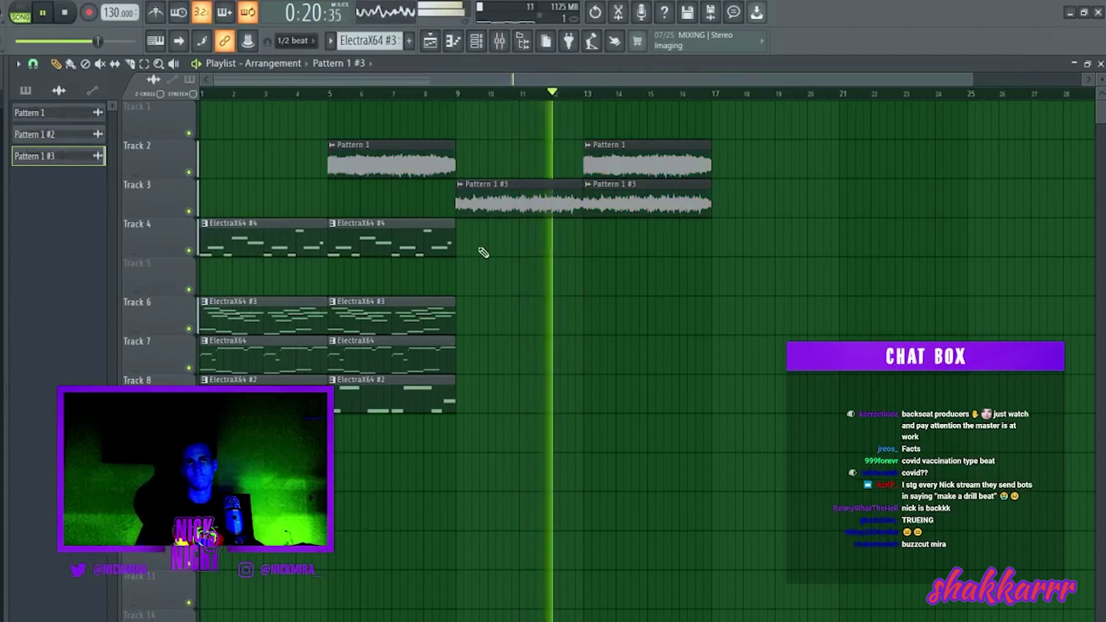
Step: Route the Pattern 1 audio clip to mixer track 3
double_click(654, 162)
left_click(464, 236)
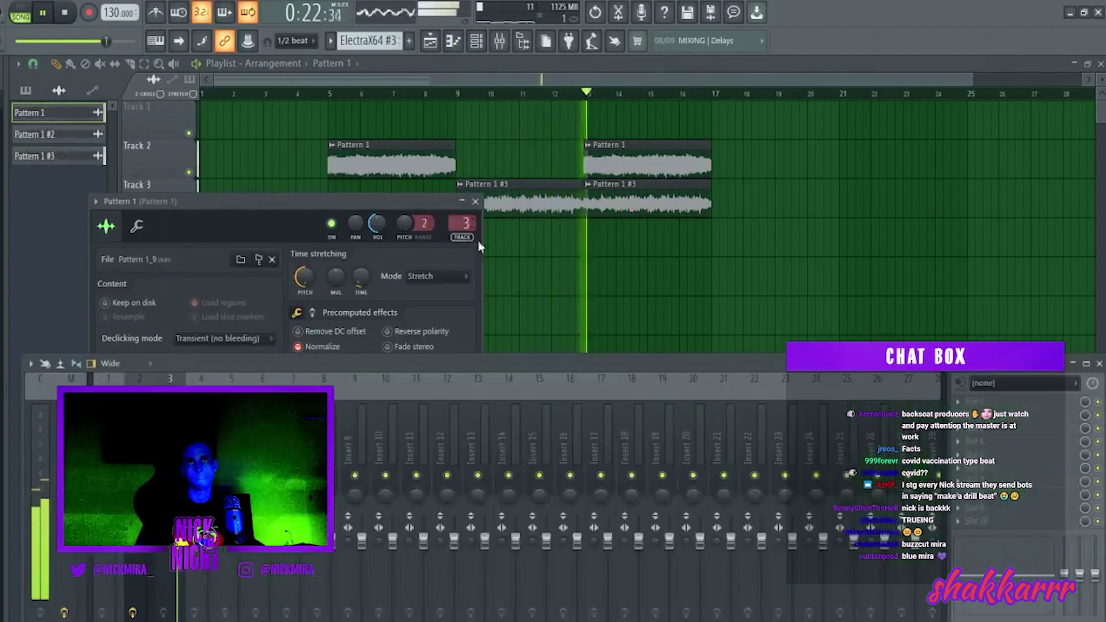
Step: Add Fruity Reeverb 2 as an effect on mixer track 3 for the Pattern 1 audio clip
left_click(959, 402)
mouse_move(970, 410)
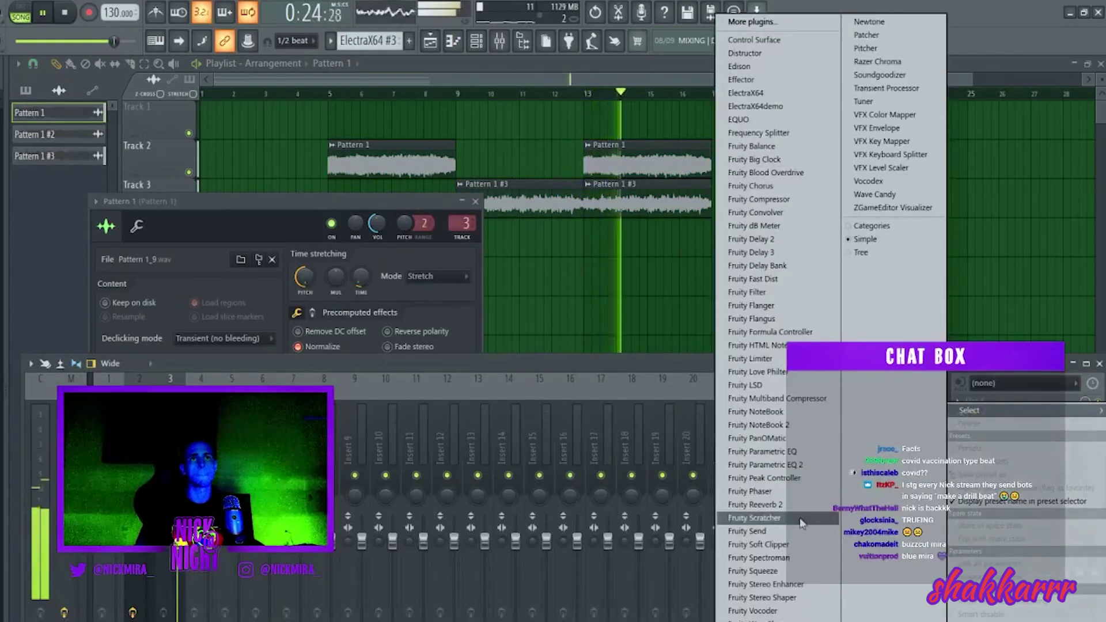
left_click(755, 505)
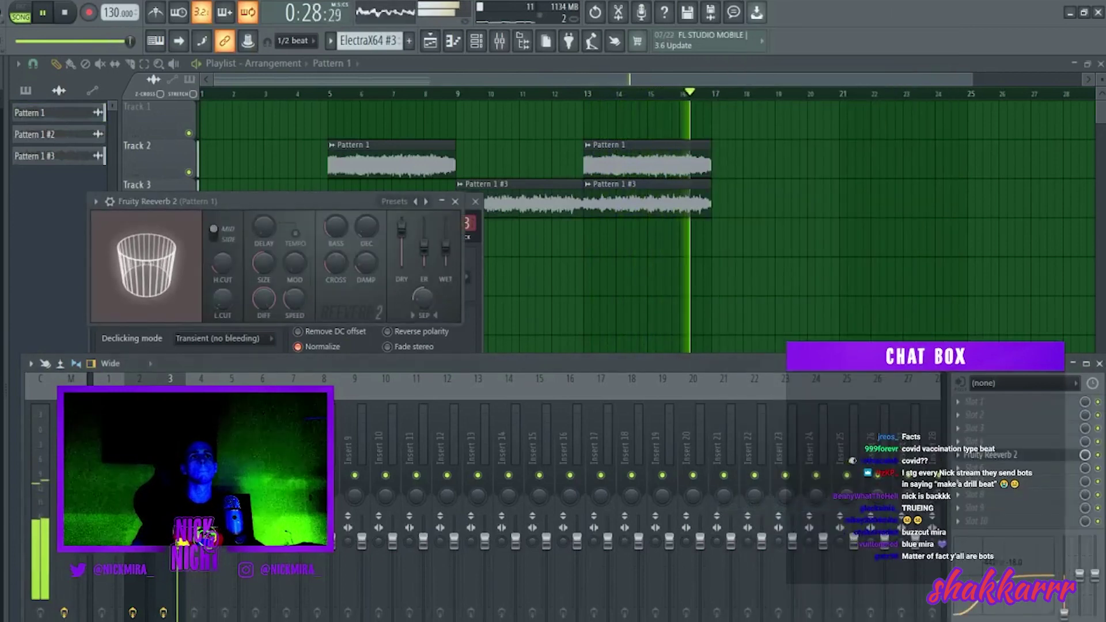
key("F9")
Step: Play the loop without the ElectraX64 #3 clip at bar 1, and restore the deleted clip
key("ctrl+z")
key("space")
key("space")
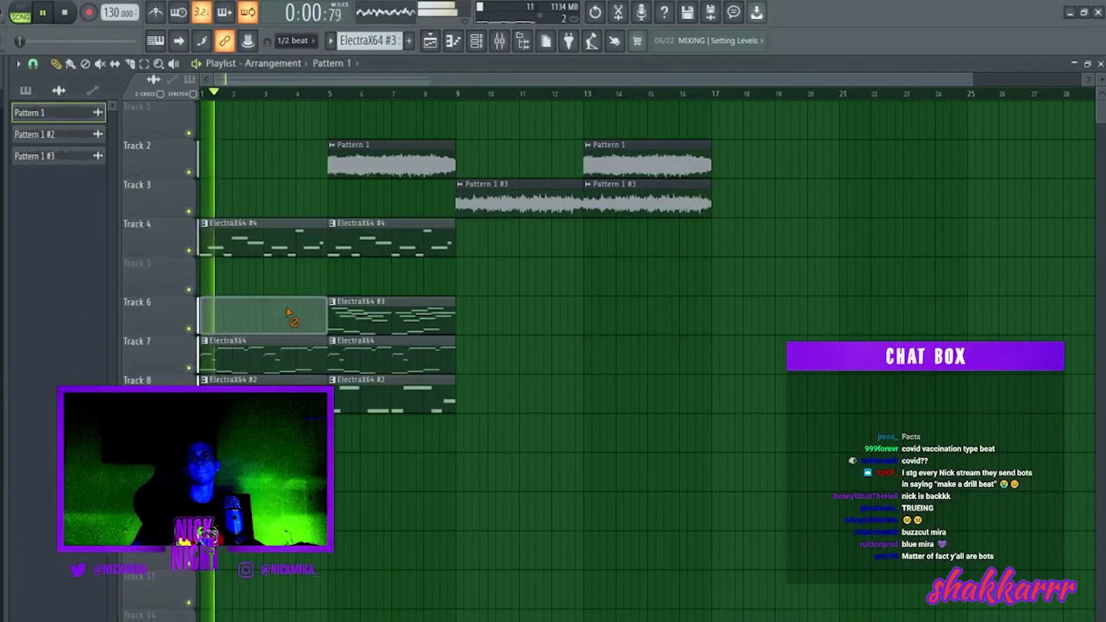
key("space")
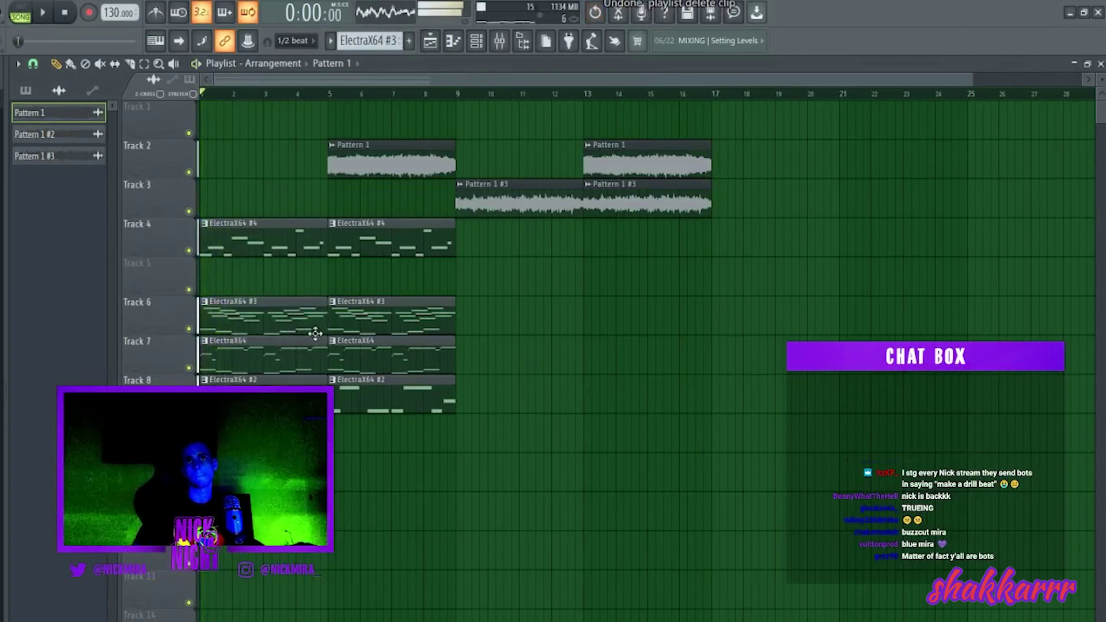
Step: Transpose all ElectraX64 #3 notes down one octave and route the channel to mixer track 4
key("F7")
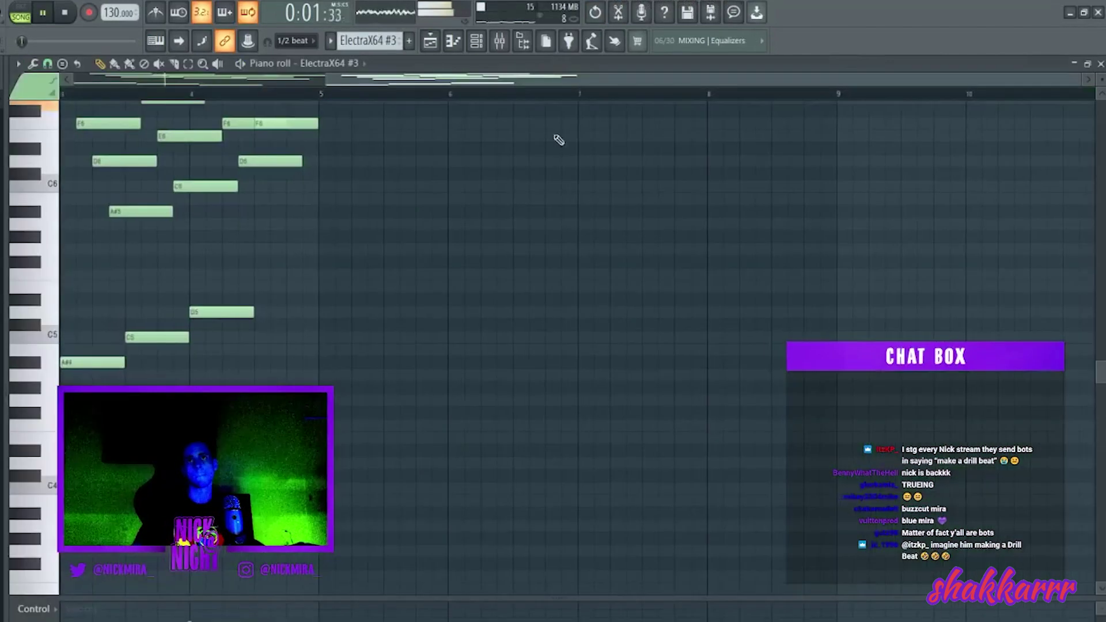
left_click(499, 41)
left_click(476, 42)
key("space")
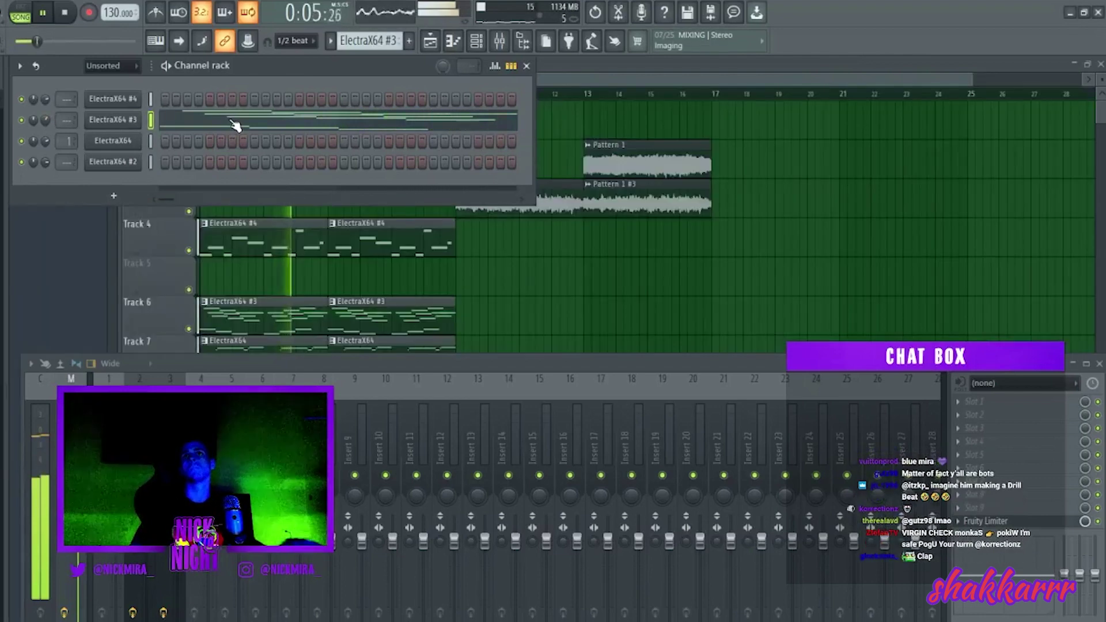
left_click(234, 126)
key("ctrl+Down")
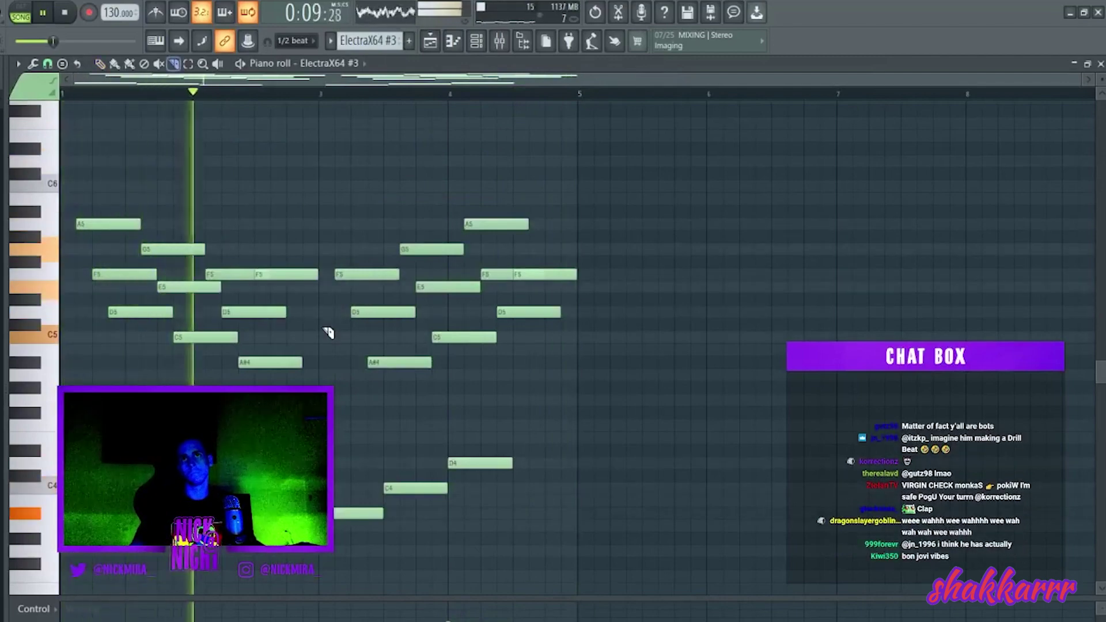
key("c")
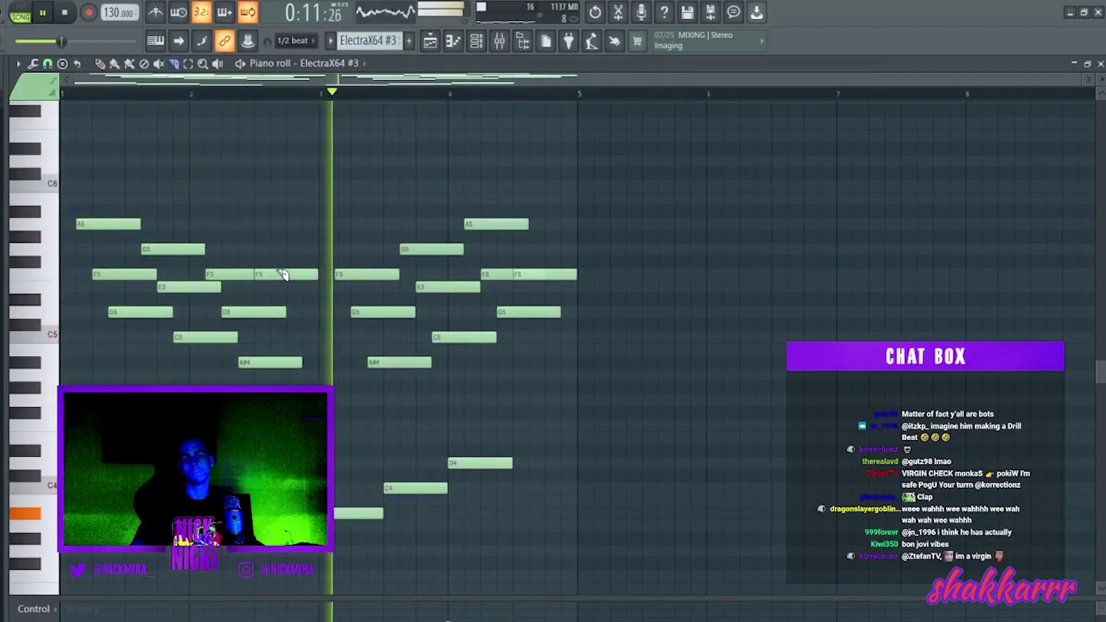
key("Escape")
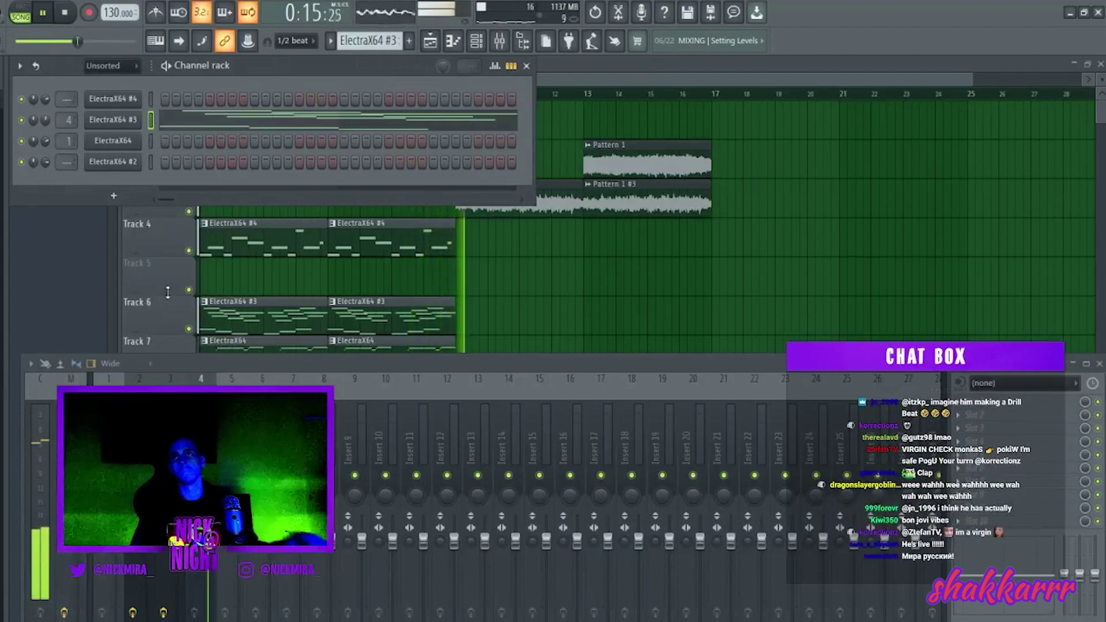
Step: Insert Fruity Parametric EQ 2 on mixer track 4 and load its 30Hz + 18kHz cut preset
left_click(1014, 468)
left_click(772, 516)
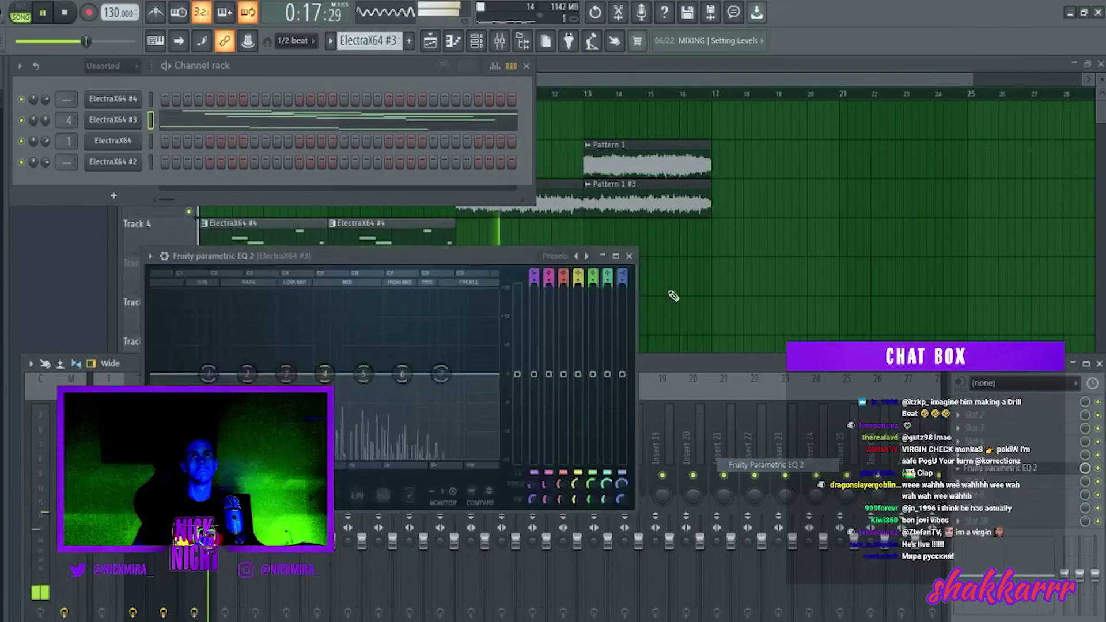
left_click(587, 256)
left_click(636, 321)
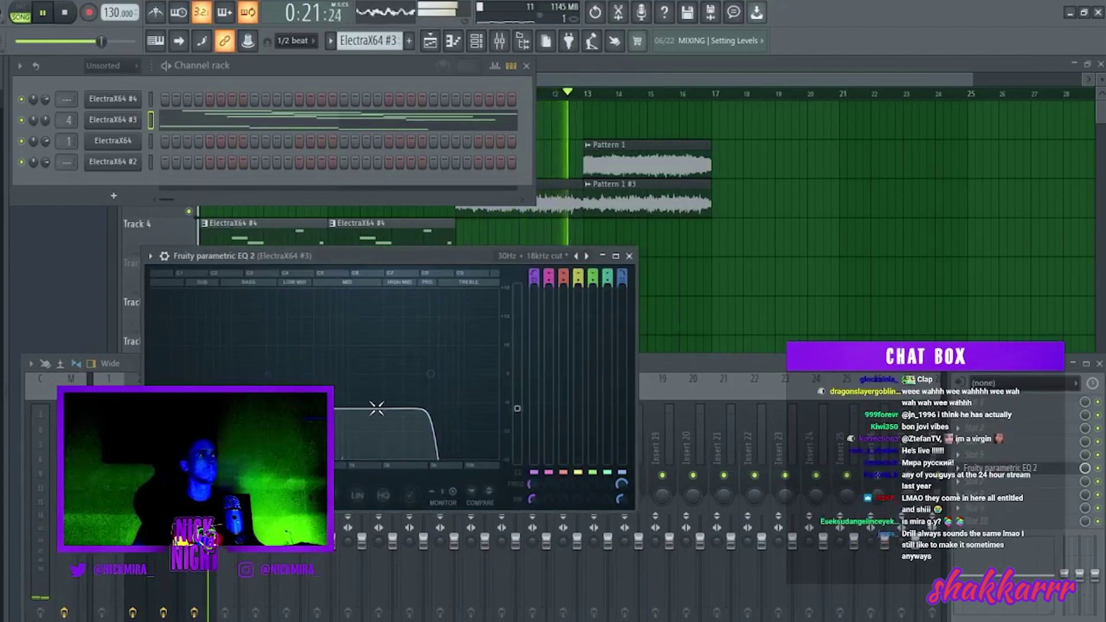
Step: Raise the ElectraX64 #3 EQ's output level and low cut, and lower its high cut into the high mids during playback
key("space")
key("space")
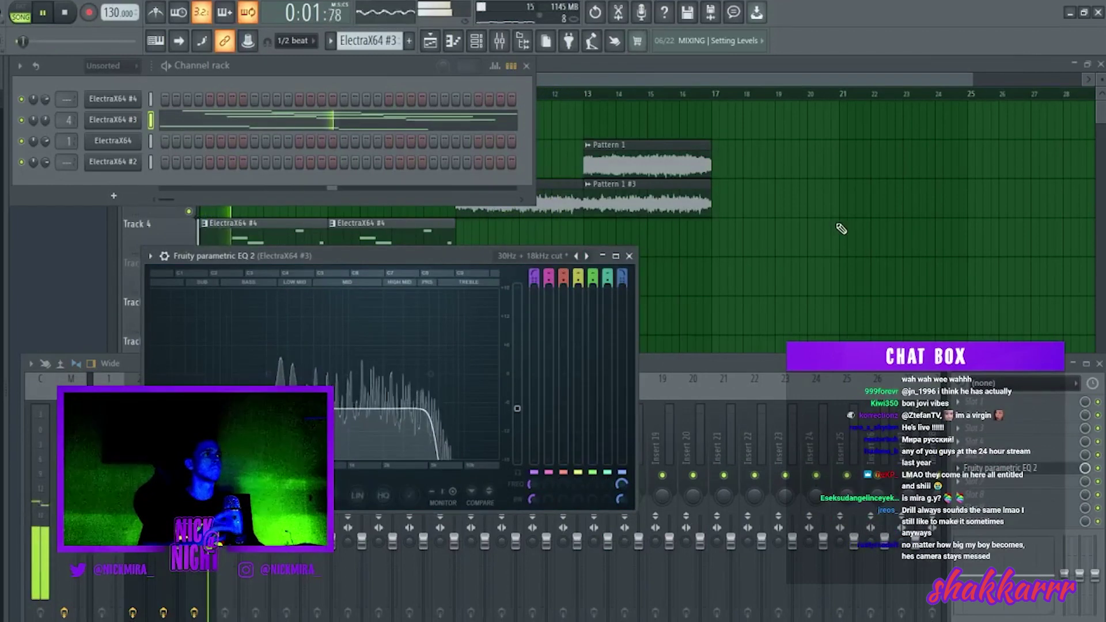
left_click_drag(518, 409, 517, 389)
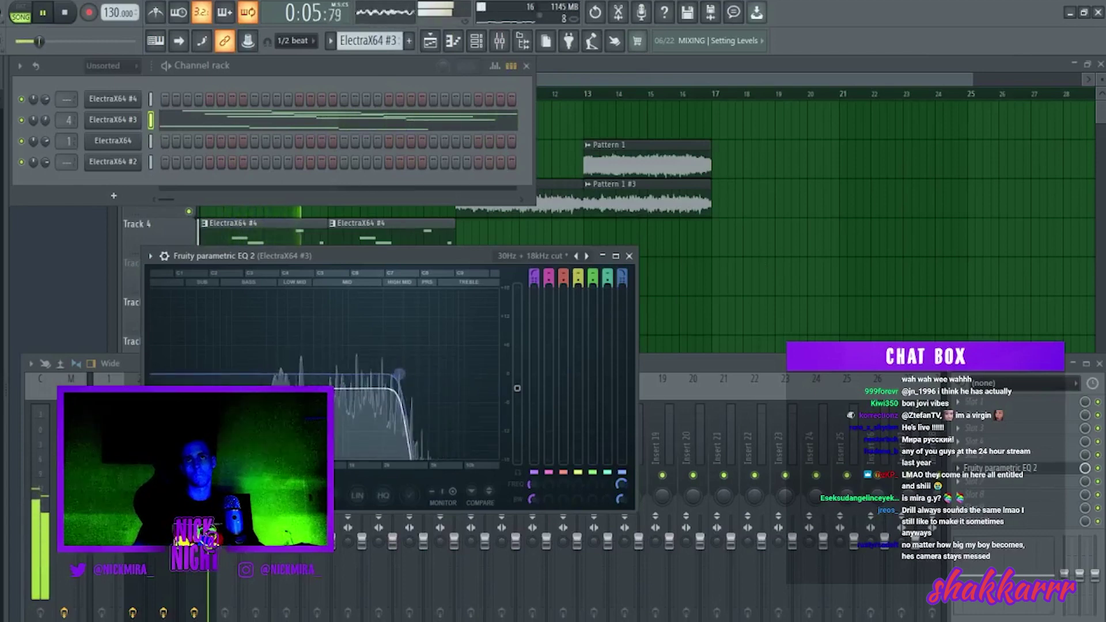
left_click_drag(173, 375, 286, 374)
key("F12")
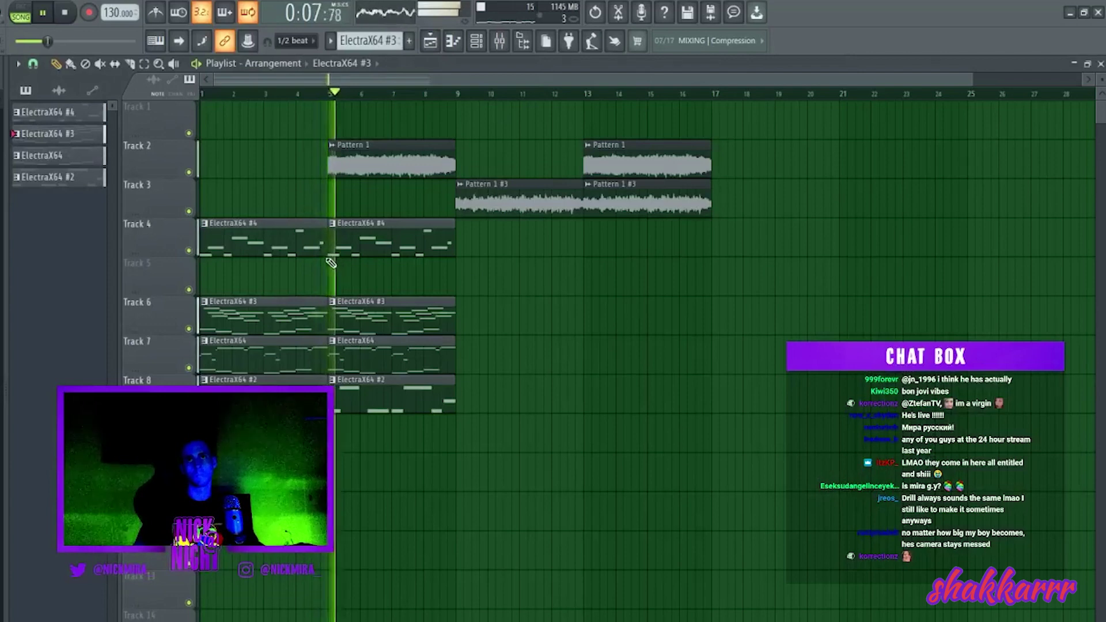
Step: Delete the bar 1 clips of ElectraX64 on Track 7 and ElectraX64 #3 on Track 6
right_click(264, 354)
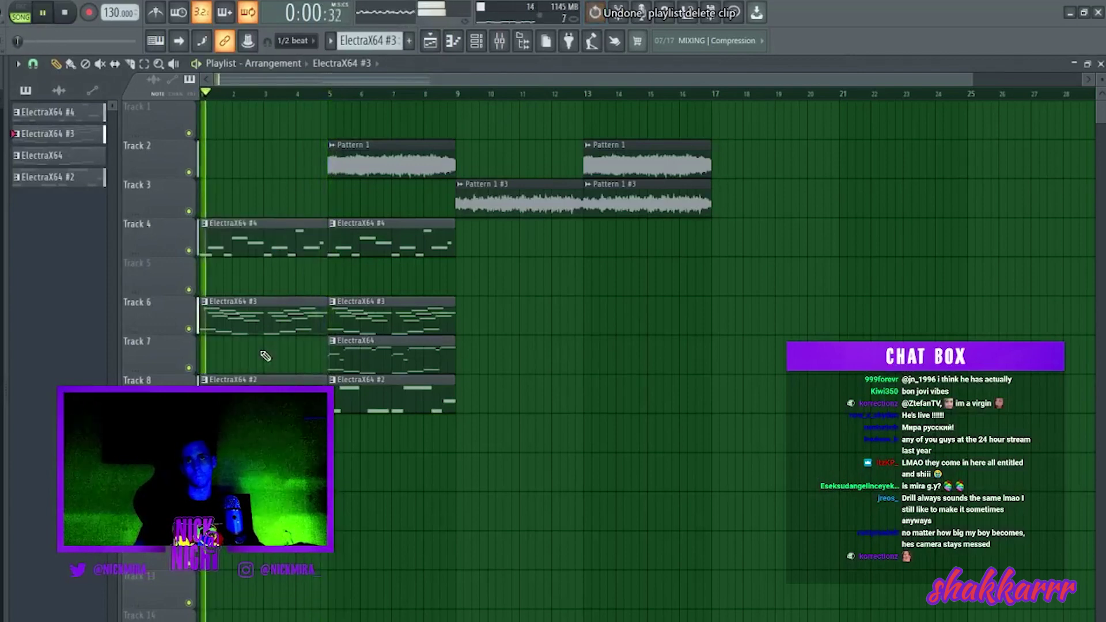
right_click(292, 254)
key("ctrl+z")
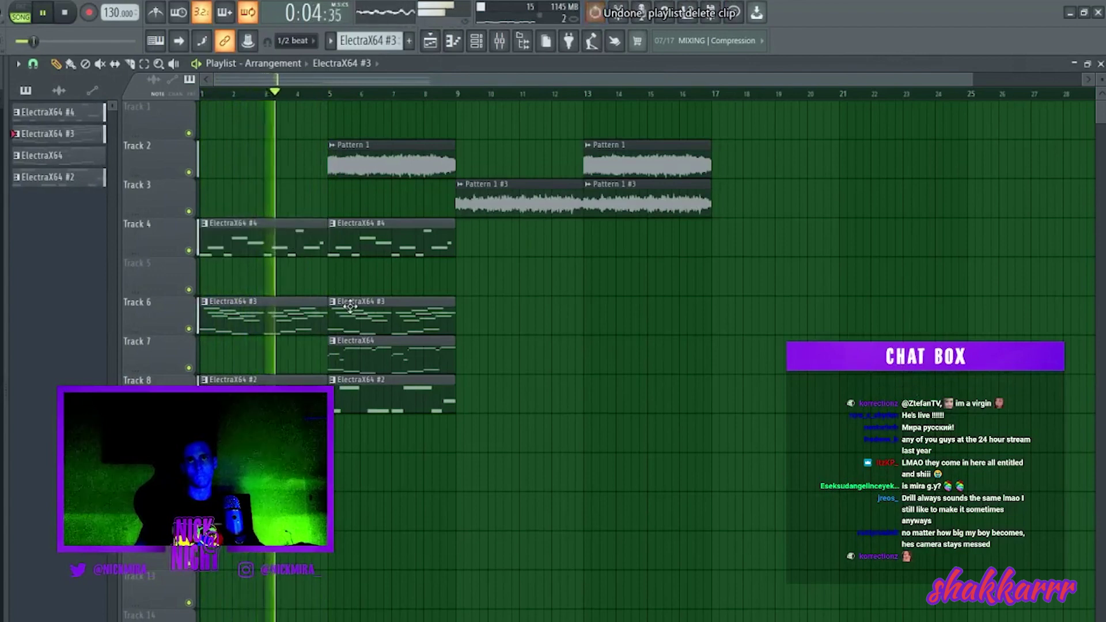
right_click(304, 314)
Step: Try a unique copy of the Pattern 1 #3 clip at bar 1 on Track 3, open its channel settings, and remove it
left_click(221, 203)
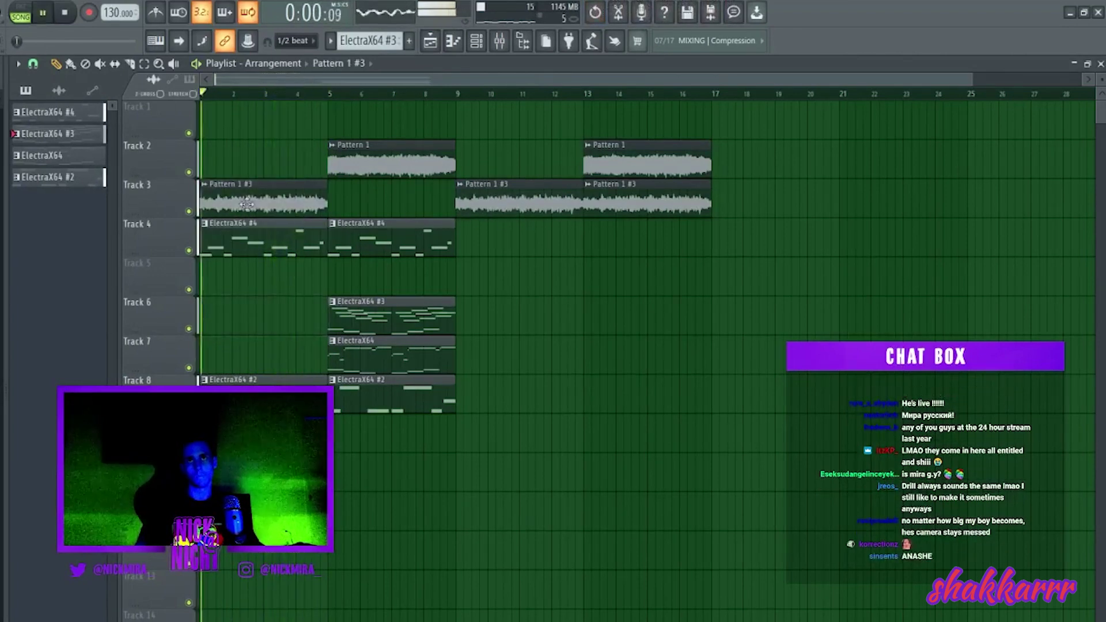
left_click(204, 184)
left_click(242, 289)
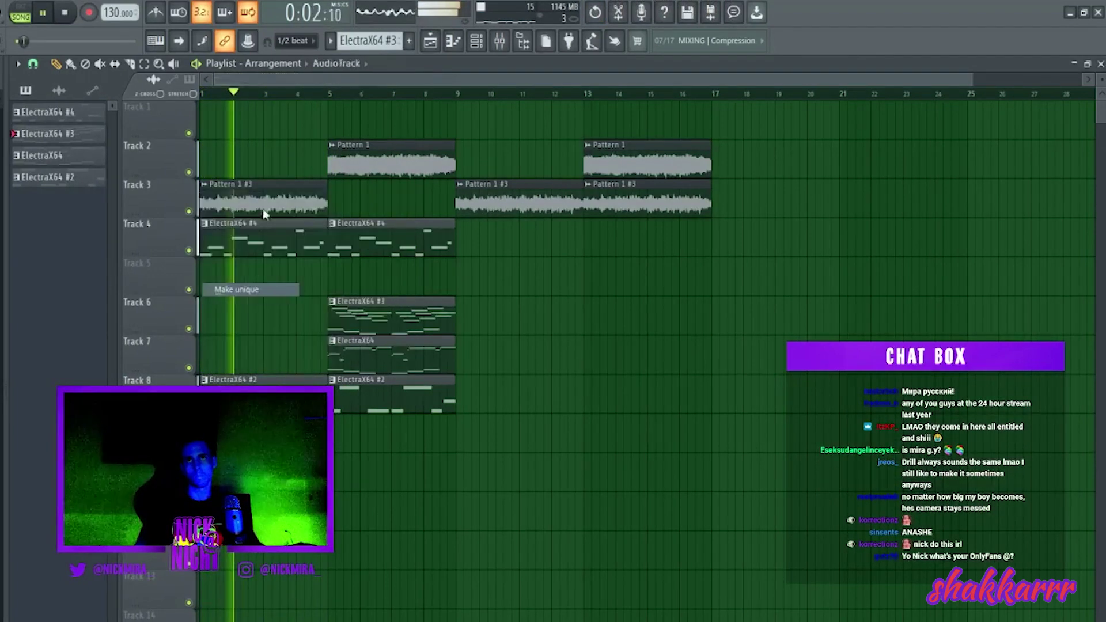
double_click(267, 184)
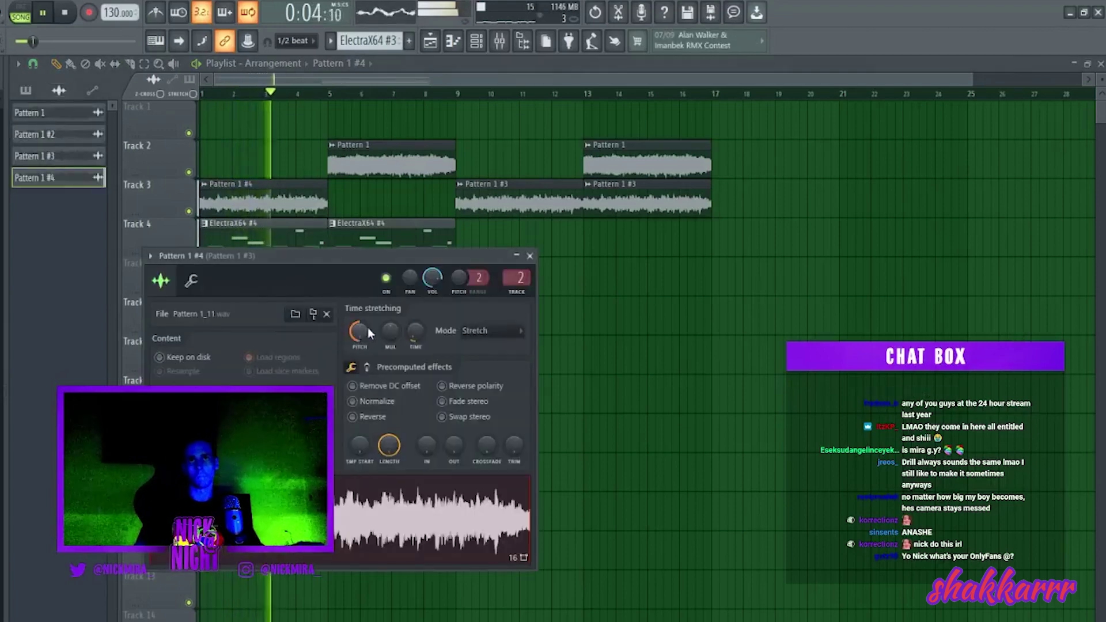
right_click(329, 205)
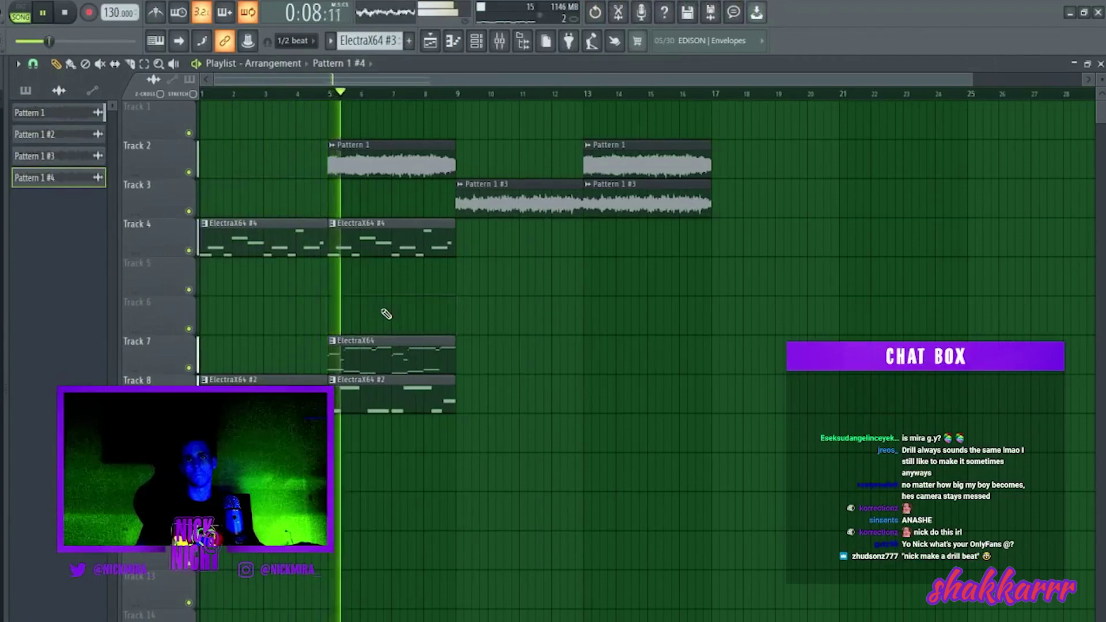
Step: Move the Track 7 ElectraX64 clip from bar 5 to bar 9 and copy the Track 6 ElectraX64 #3 clip to bar 13
key("ctrl+z")
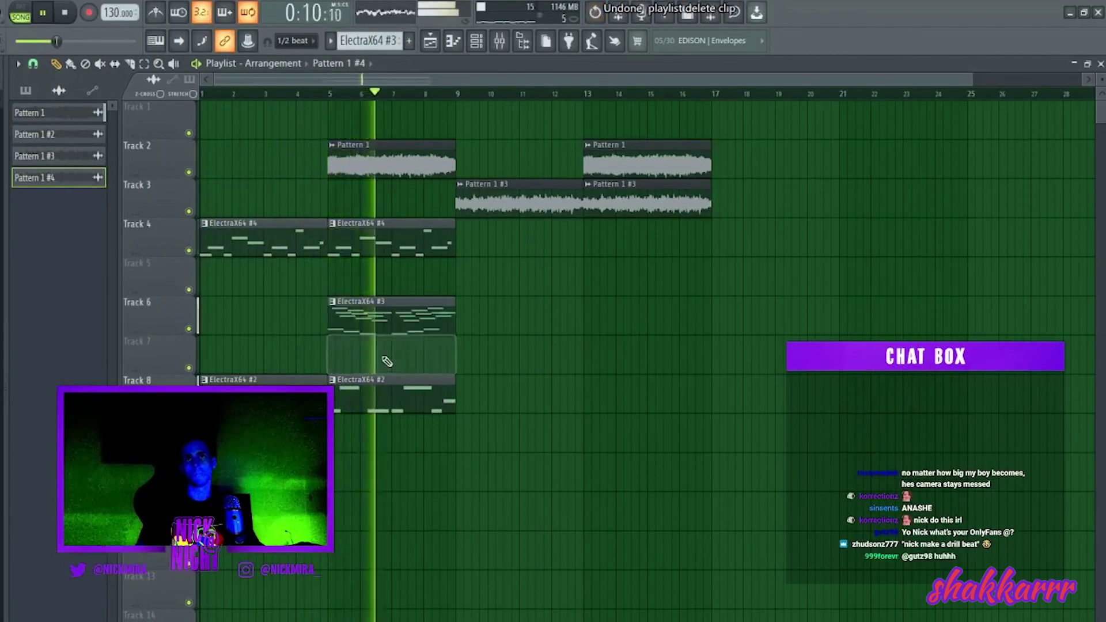
right_click(387, 360)
key("ctrl+z")
left_click_drag(365, 354, 493, 353)
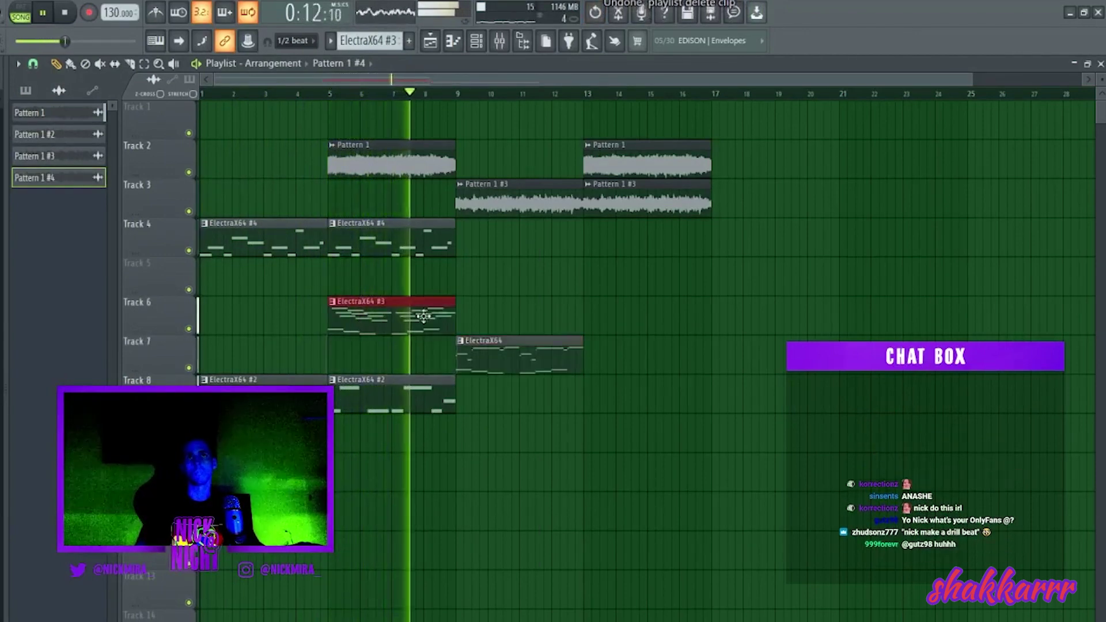
left_click_drag(397, 317, 650, 314)
left_click(500, 41)
left_click(103, 66)
left_click(93, 81)
key("F6")
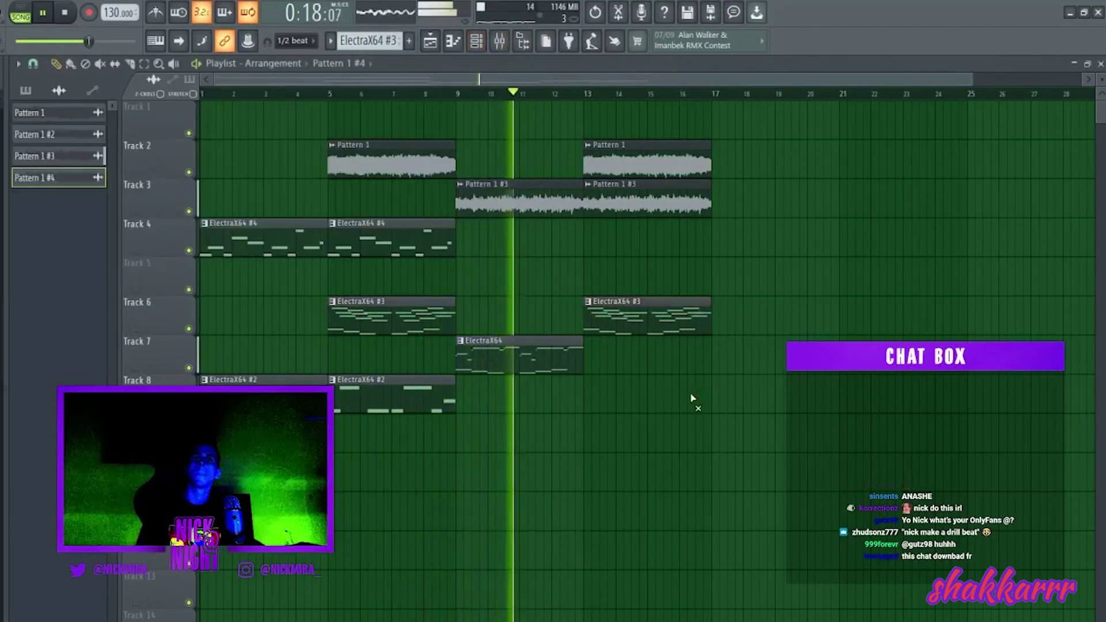
mouse_move(765, 141)
left_mouse_down()
mouse_move(605, 367)
mouse_move(526, 306)
left_mouse_up()
Step: Lay out single copies of ElectraX64 #4 at bar 17, ElectraX64 at bar 21 and ElectraX64 #3 at bar 25 on their own tracks
scroll(526, 306, "down", 2)
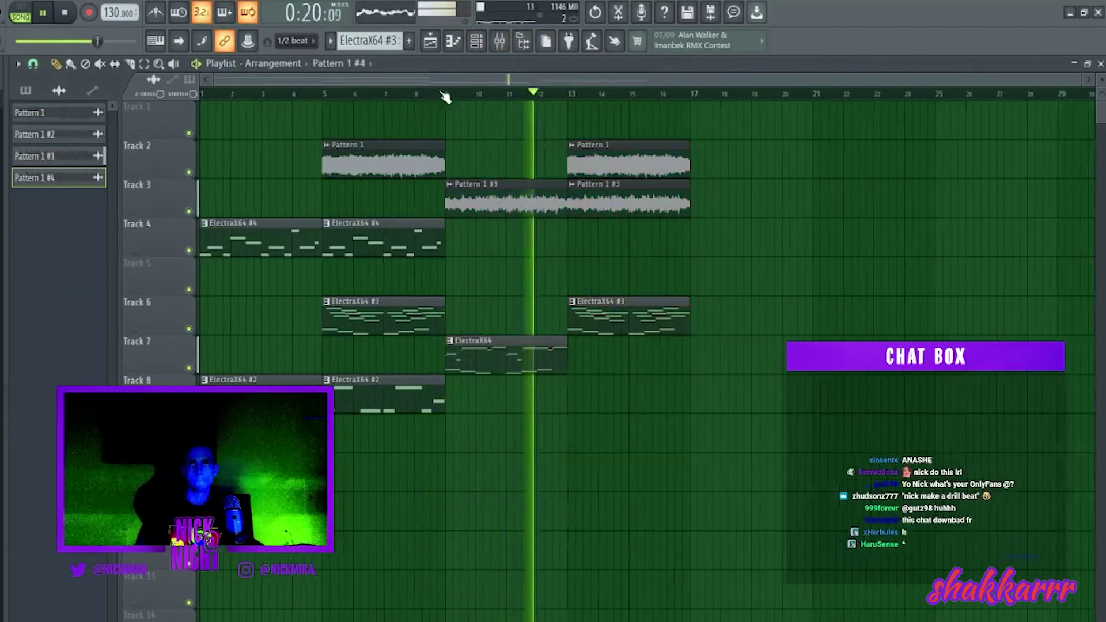
left_click(249, 241)
left_click_drag(249, 241, 696, 240)
left_click_drag(639, 297, 797, 354)
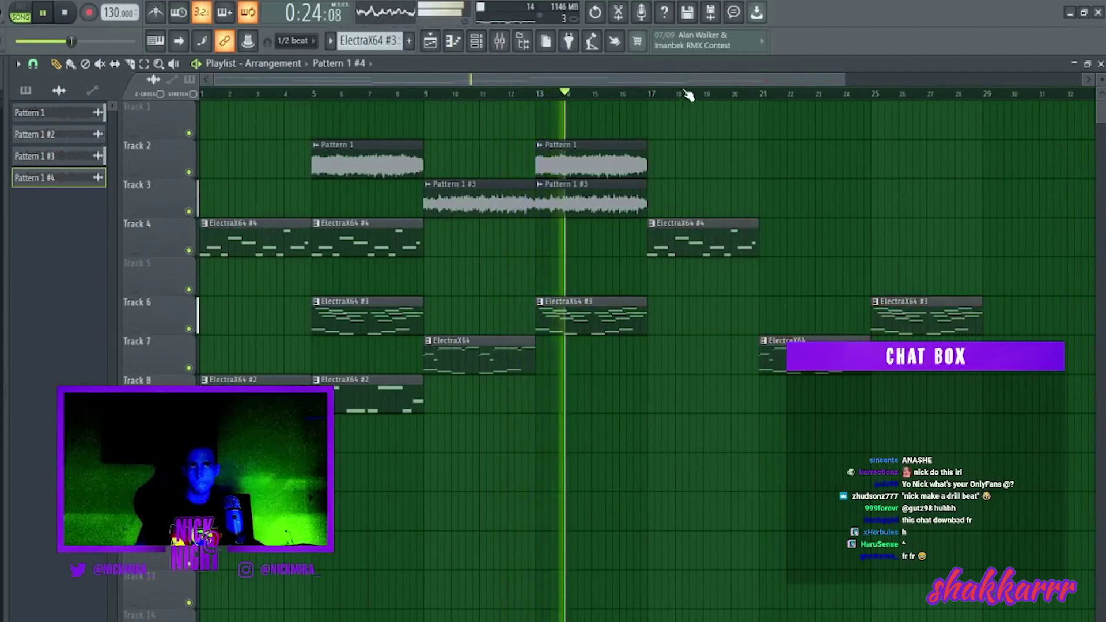
scroll(487, 279, "down", 2)
left_click(576, 247)
left_click(821, 242)
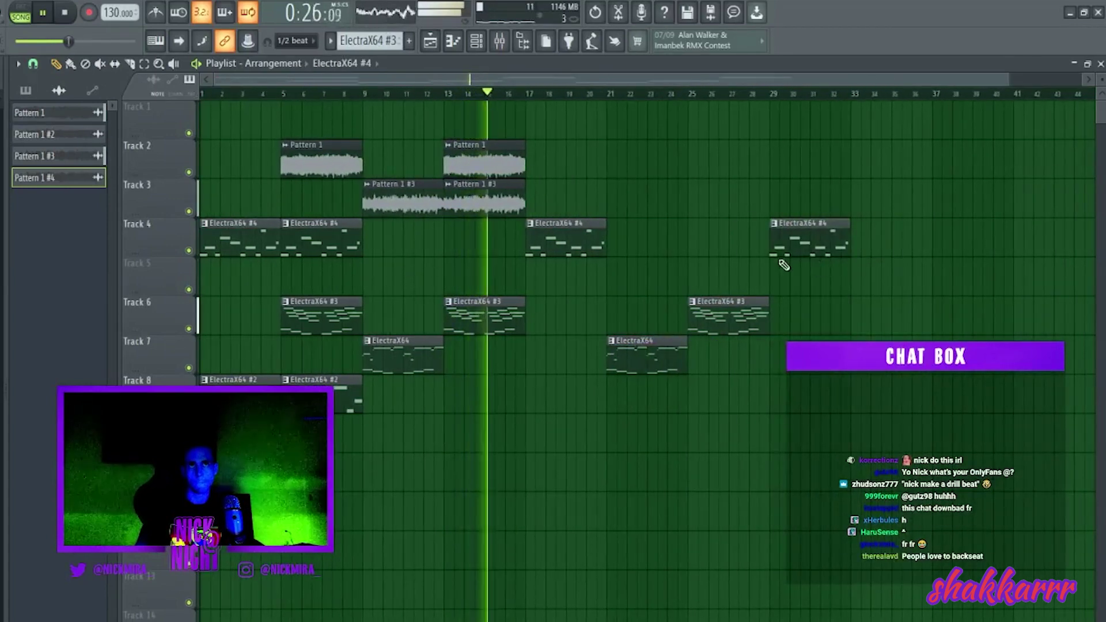
right_click(821, 247)
Step: Place single copies of Pattern 1 #3 at bar 29 on Track 3, Pattern 1 at bar 33 on Track 2 and ElectraX64 #2 at bar 37 on Track 8
left_click(484, 199)
left_click(807, 196)
left_click(484, 159)
left_click_drag(749, 159, 904, 167)
left_click(314, 380)
left_click(945, 392)
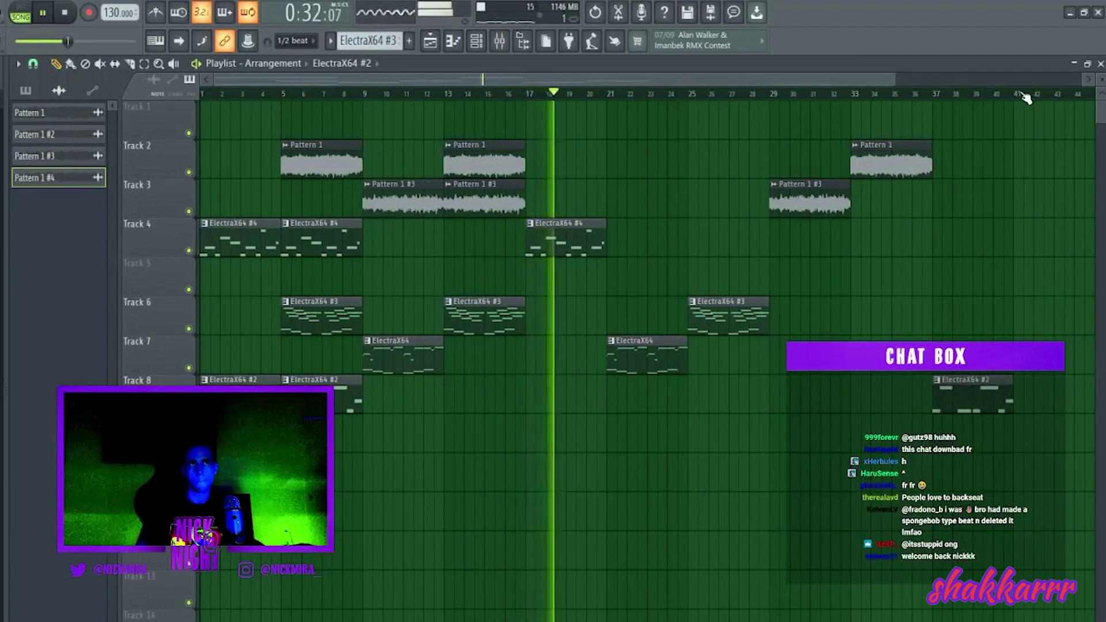
Step: Select the whole arrangement and render the master output to an audio clip on Track 1
key("ctrl+a")
left_click(500, 40)
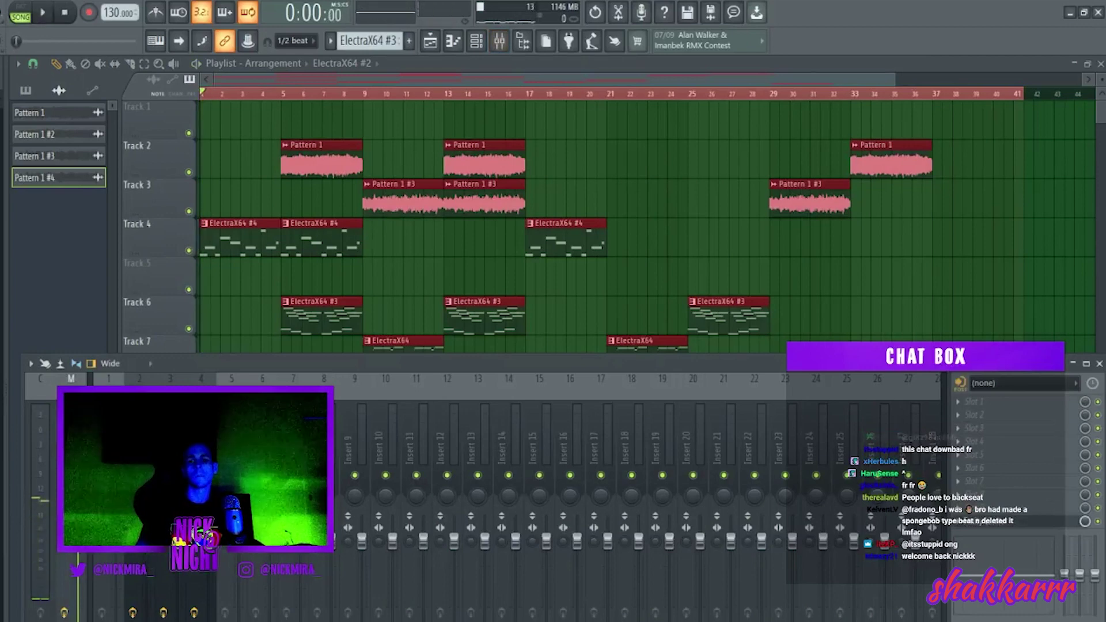
key("ctrl+alt+r")
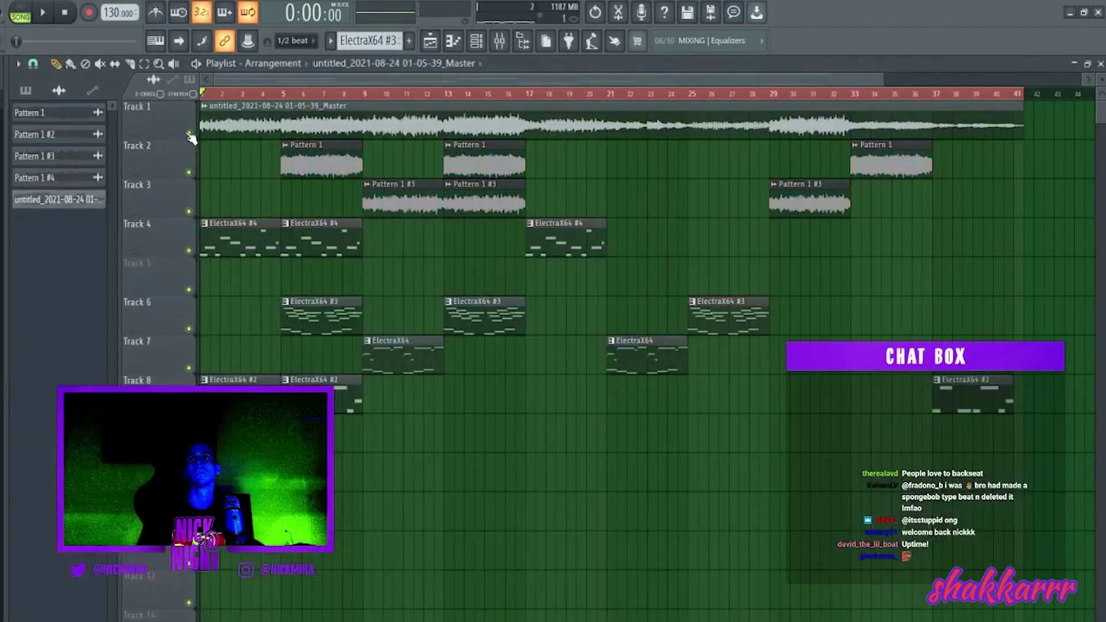
Step: Play the rendered master clip with Track 1 soloed, and mute Track 1 with all other tracks active again
left_click(188, 133, "ctrl")
key("space")
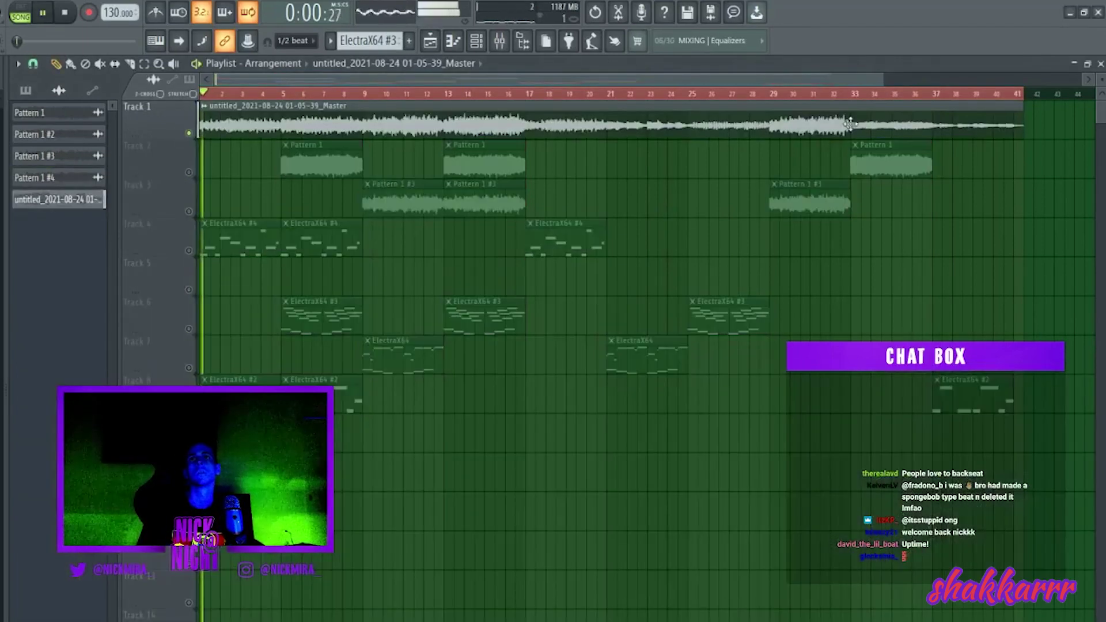
left_click_drag(1013, 96, 1015, 99)
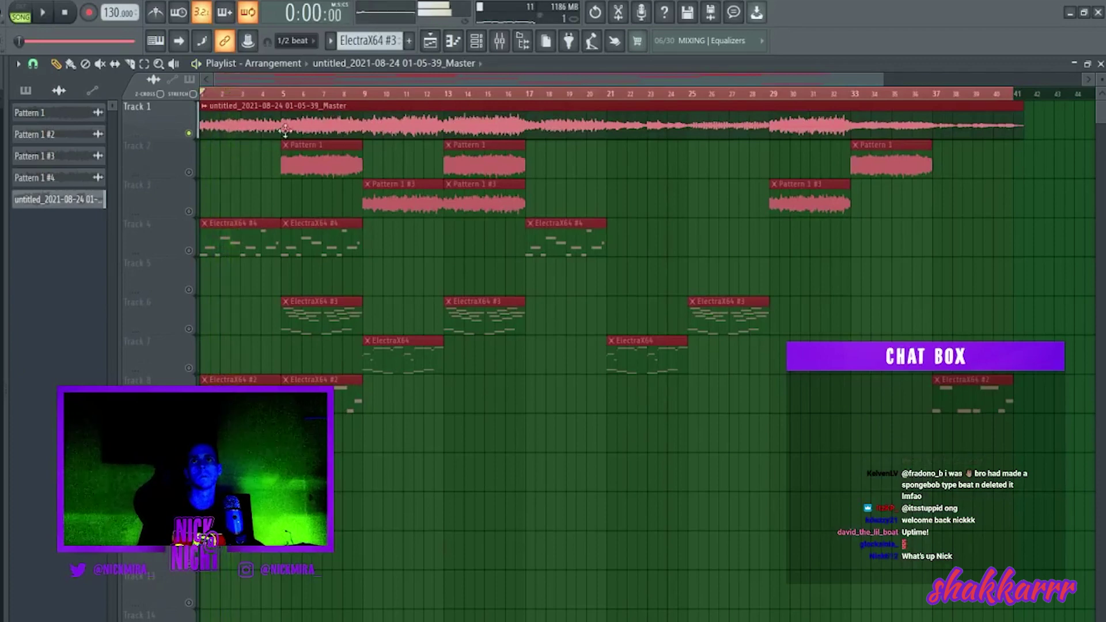
left_click(189, 133, "ctrl")
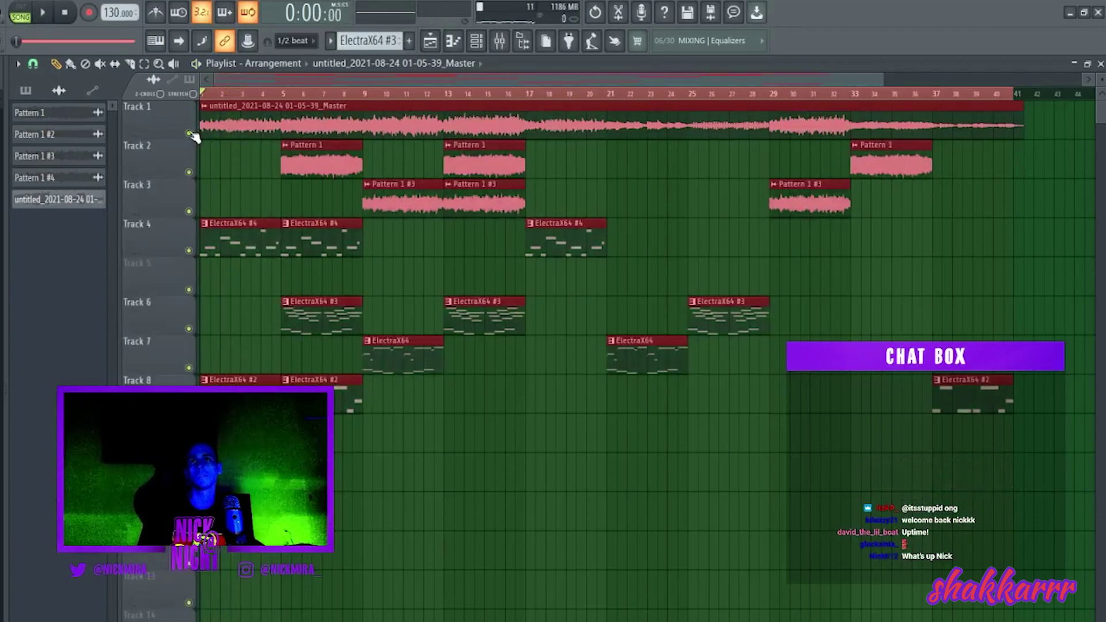
left_click(190, 133)
Step: Place ElectraX64 #3 and ElectraX64 at bar 1 on Tracks 6 and 7, and delete the ElectraX64 #4 and ElectraX64 #2 clips there
left_click(328, 306)
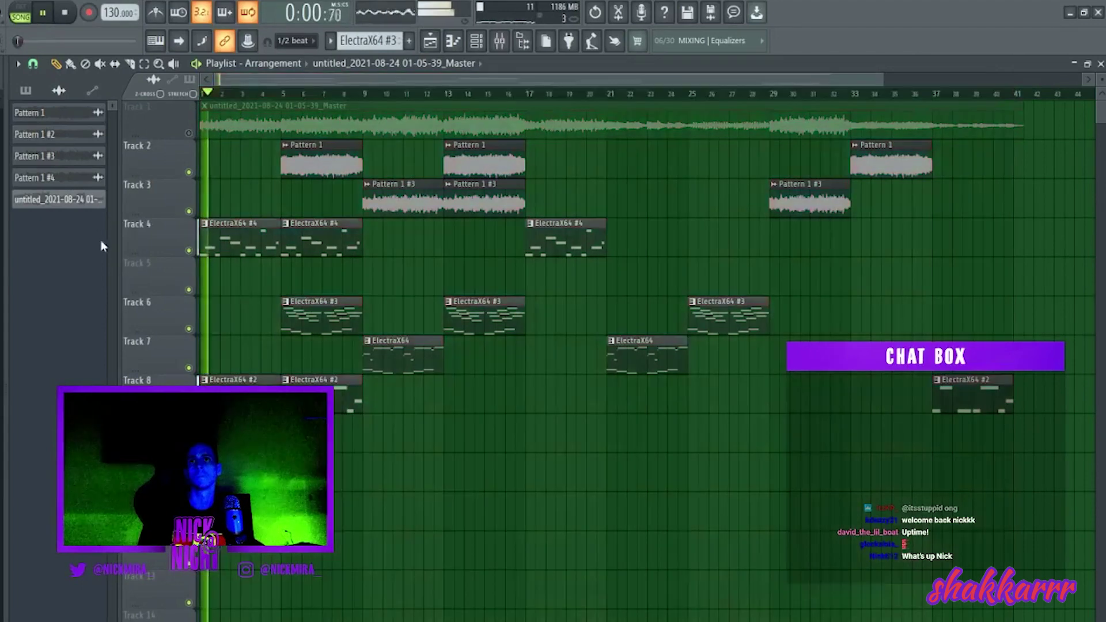
left_click(240, 314)
right_click(246, 309)
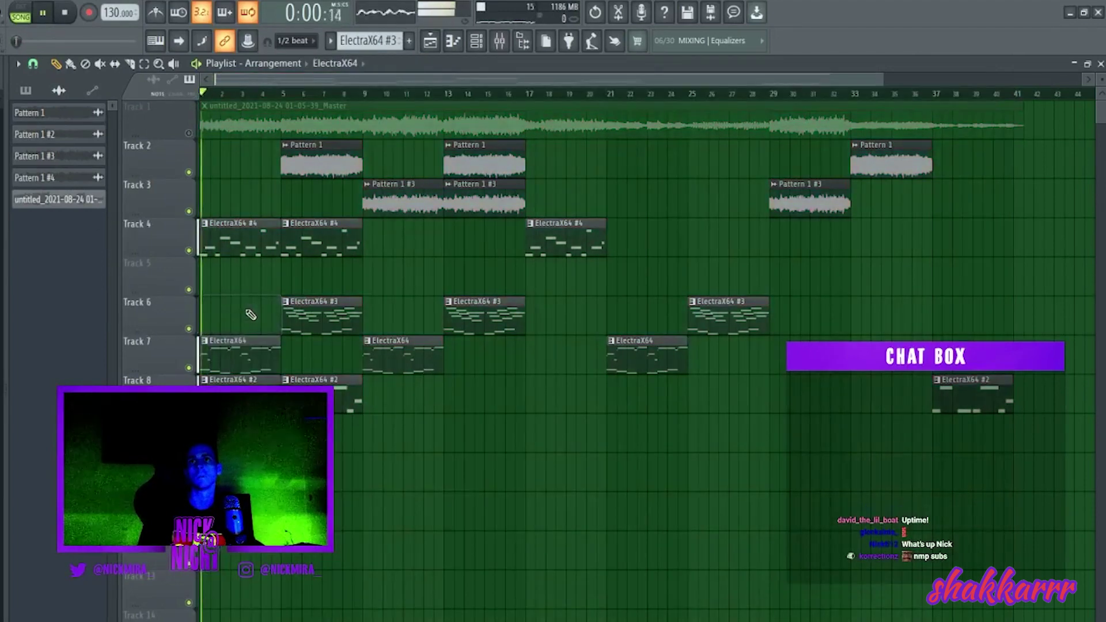
key("ctrl+z")
right_click(253, 245)
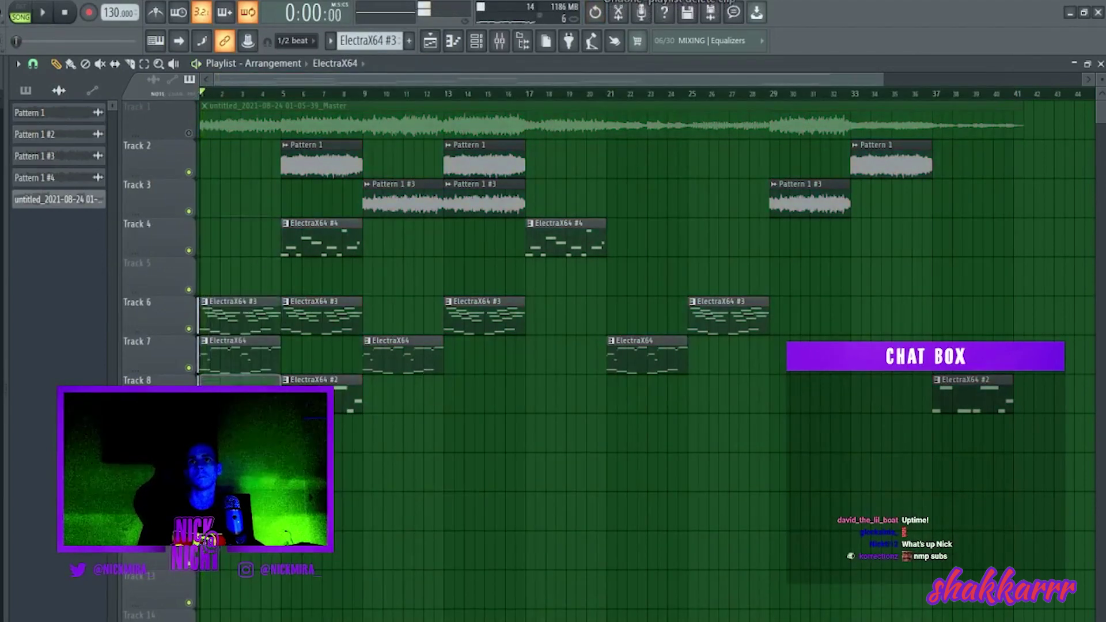
Step: Shift all clips from bar 5 onward four bars later and duplicate the bar 1 ElectraX64 #3 and ElectraX64 clips at bar 5
key("space")
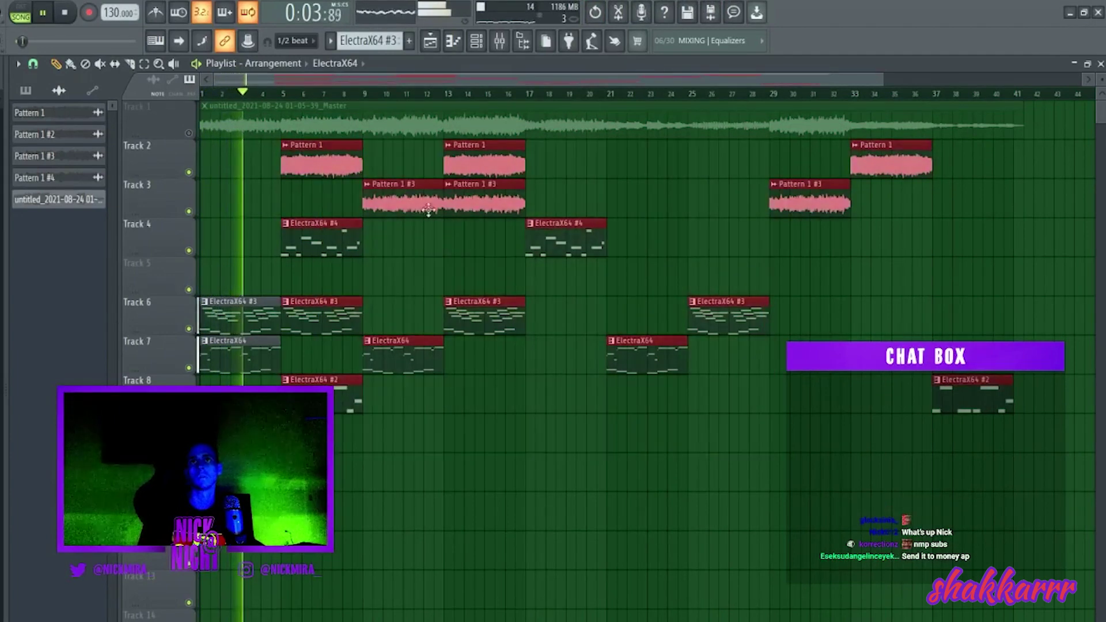
left_click_drag(321, 152, 403, 153)
key("ctrl+b")
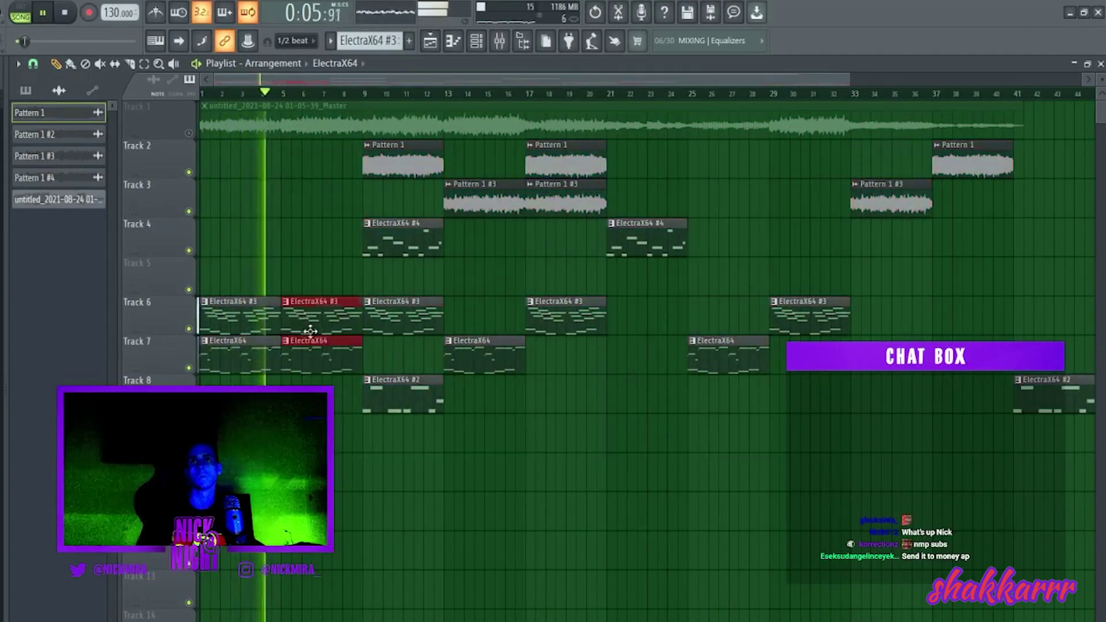
Step: Copy the ElectraX64 #4 clip from bar 9 to bar 5 on Track 4 and dismiss the Sticky Keys prompt
left_click_drag(403, 239, 322, 240)
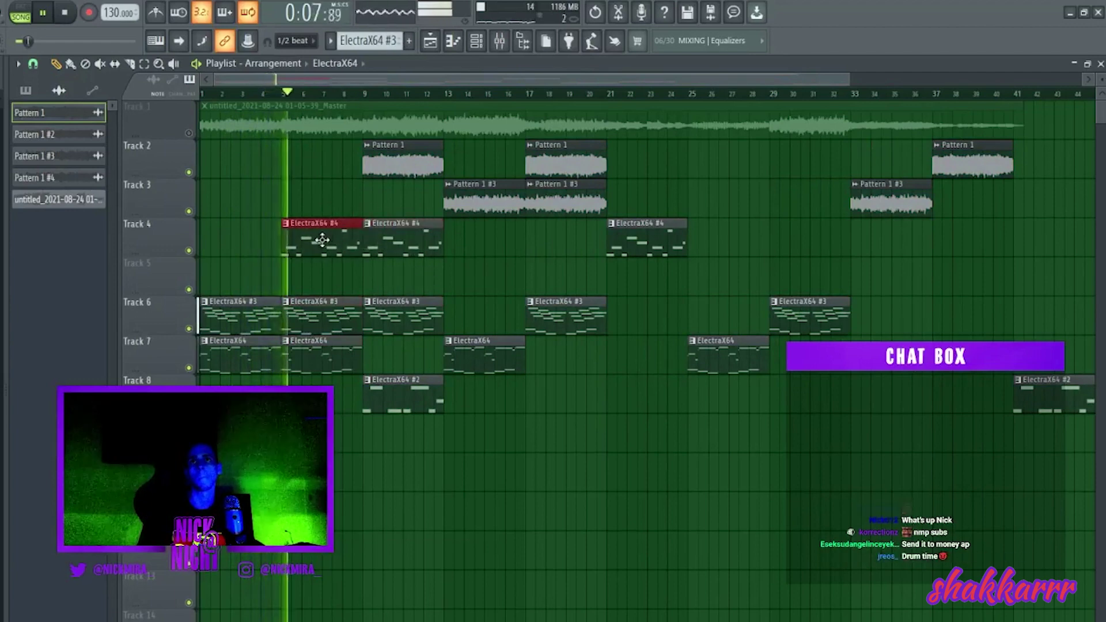
key("shift")
key("shift")
key("shift")
key("shift")
key("shift")
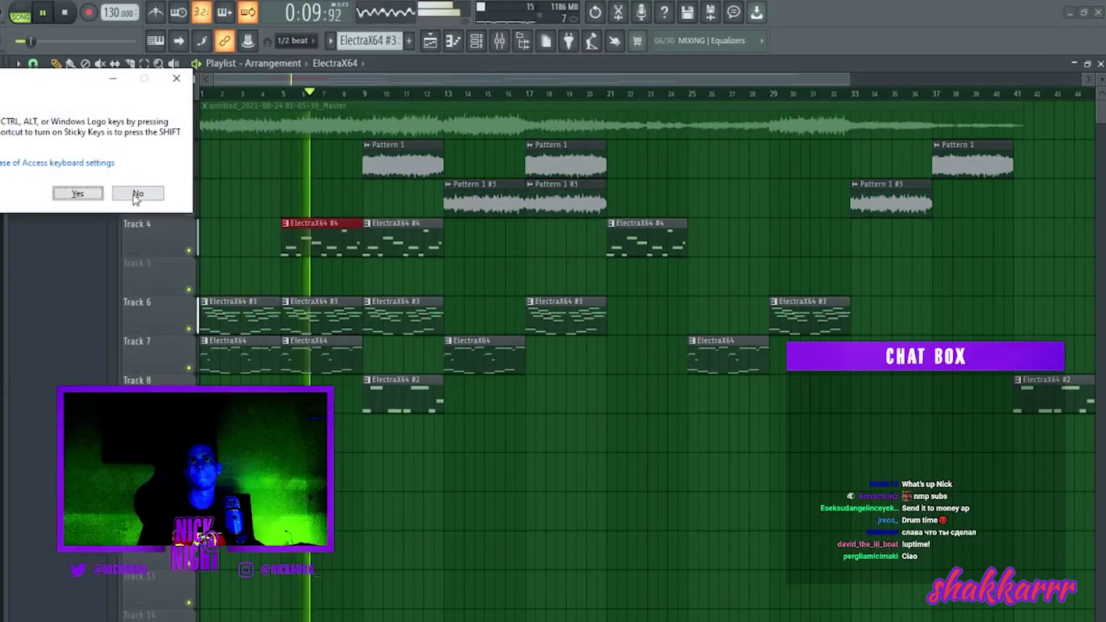
key("Escape")
left_click(337, 236)
left_click(392, 283)
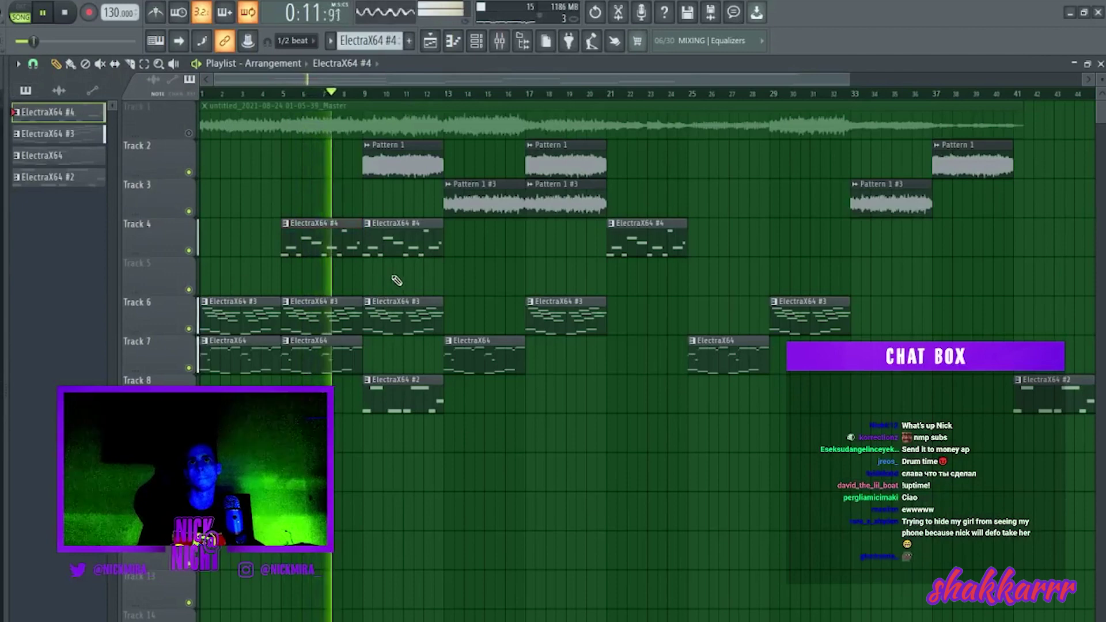
Step: Shift all clips from bar 13 onward to start at bar 17 and duplicate the bar 9 section at bar 13
left_click(456, 171, "ctrl")
left_click_drag(457, 172, 538, 173)
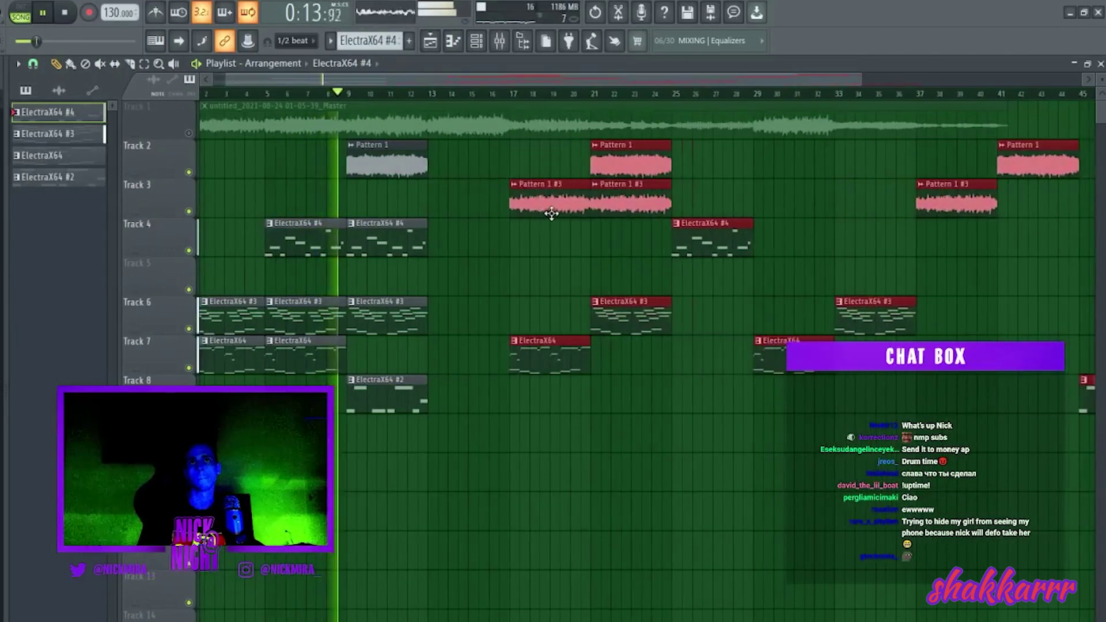
left_click_drag(442, 182, 367, 501)
left_click_drag(397, 392, 478, 392)
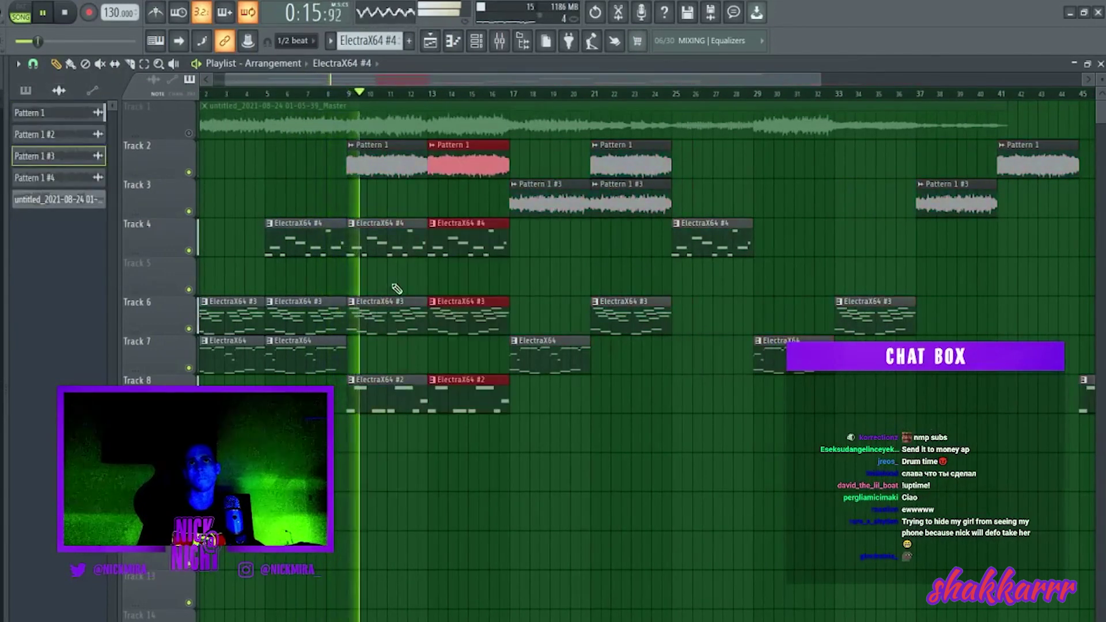
Step: Delete ElectraX64 #4 and ElectraX64 #3 at bar 9 and the ElectraX64 clip at bar 17 on Track 7
left_click(384, 256)
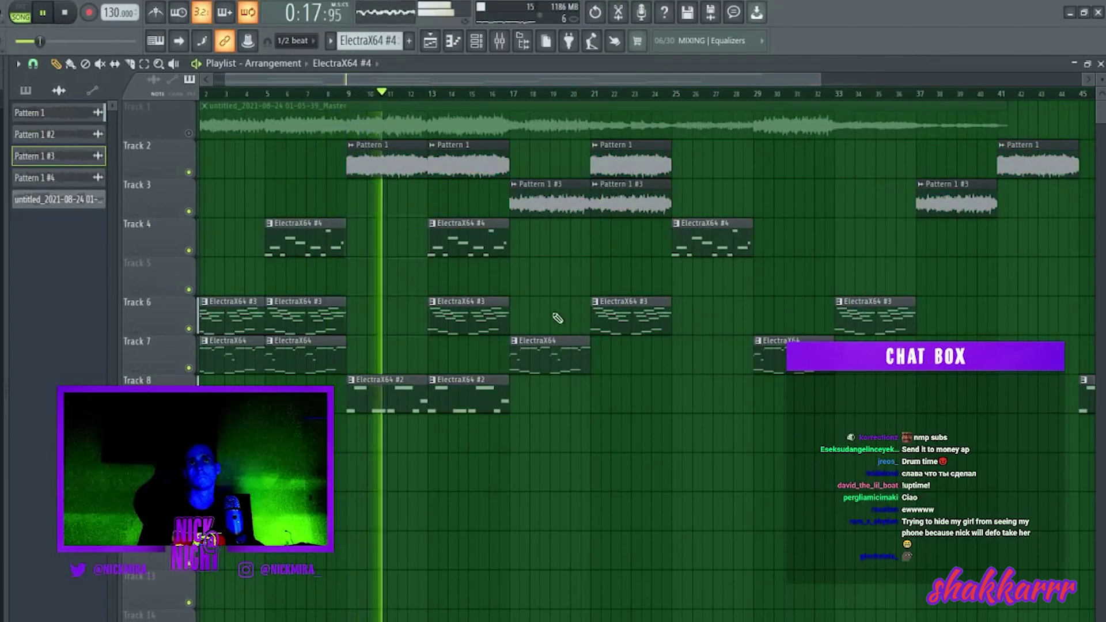
left_click(552, 363)
key("space")
left_click(522, 94)
key("space")
right_click(545, 360)
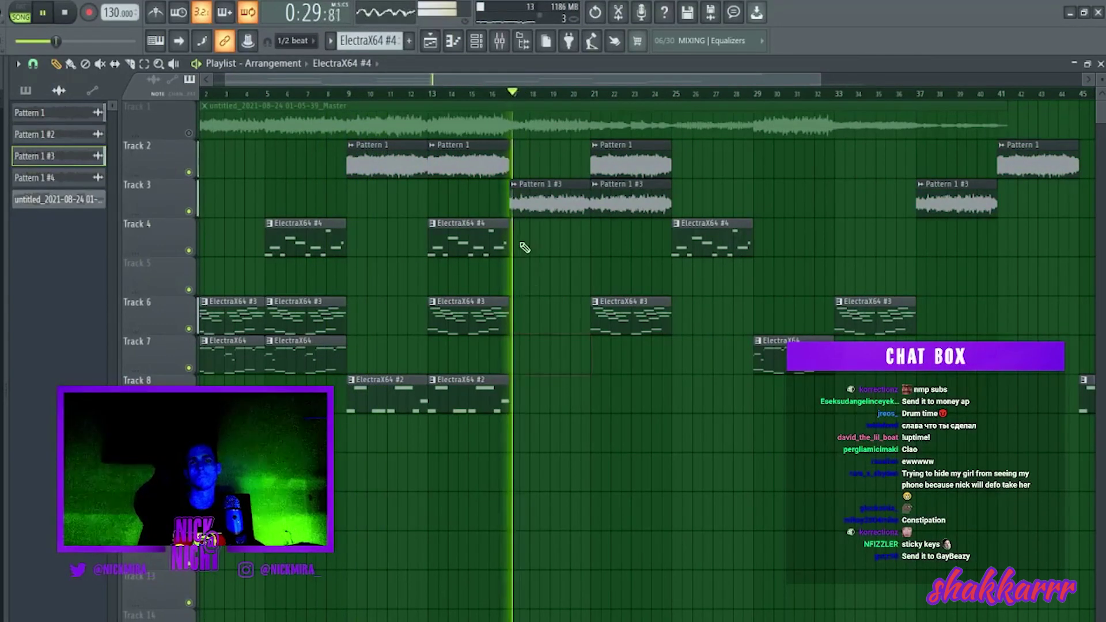
Step: Replay from bar 7 and copy ElectraX64 #3 and ElectraX64 #4 from bar 13 to bar 9 on Tracks 6 and 4
left_click_drag(519, 145, 388, 422)
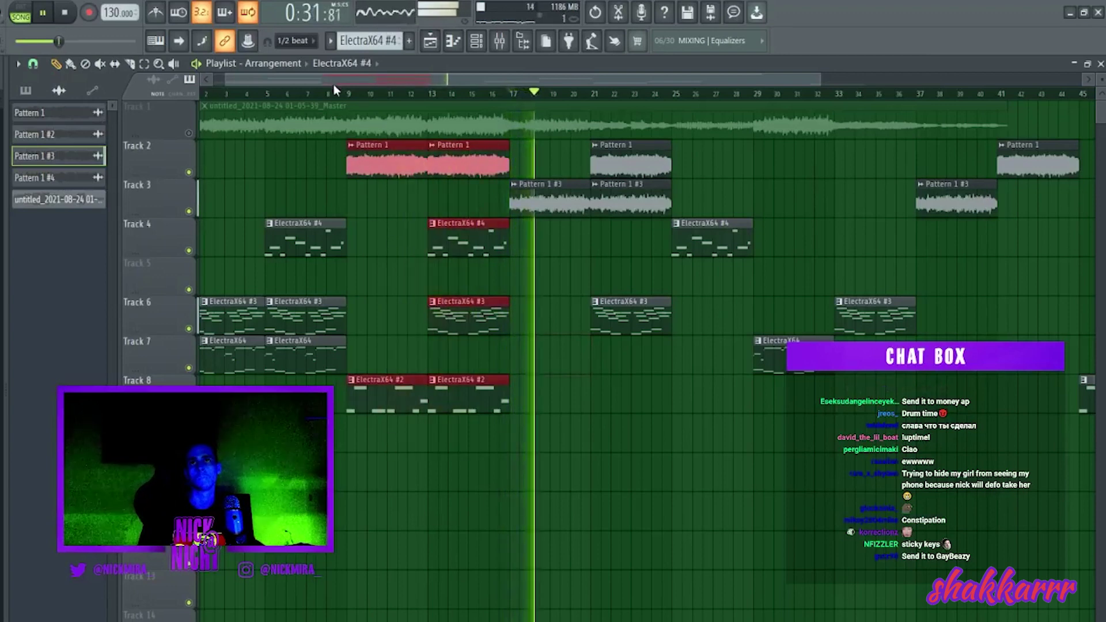
left_click(318, 96)
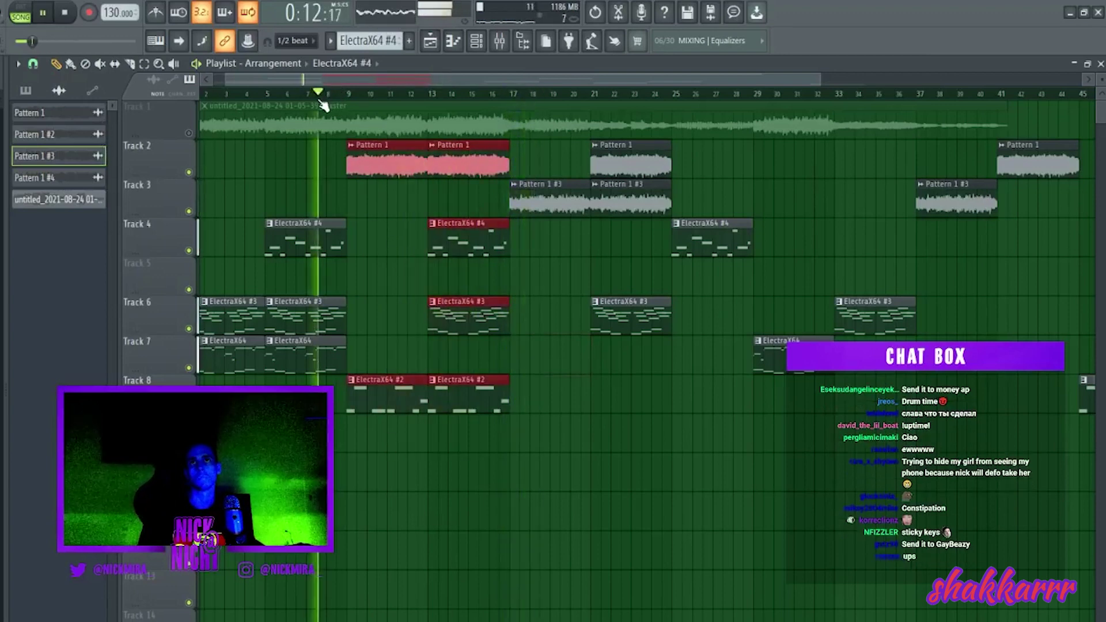
left_click(440, 229)
left_click_drag(449, 306, 367, 305)
left_click_drag(489, 226, 408, 226)
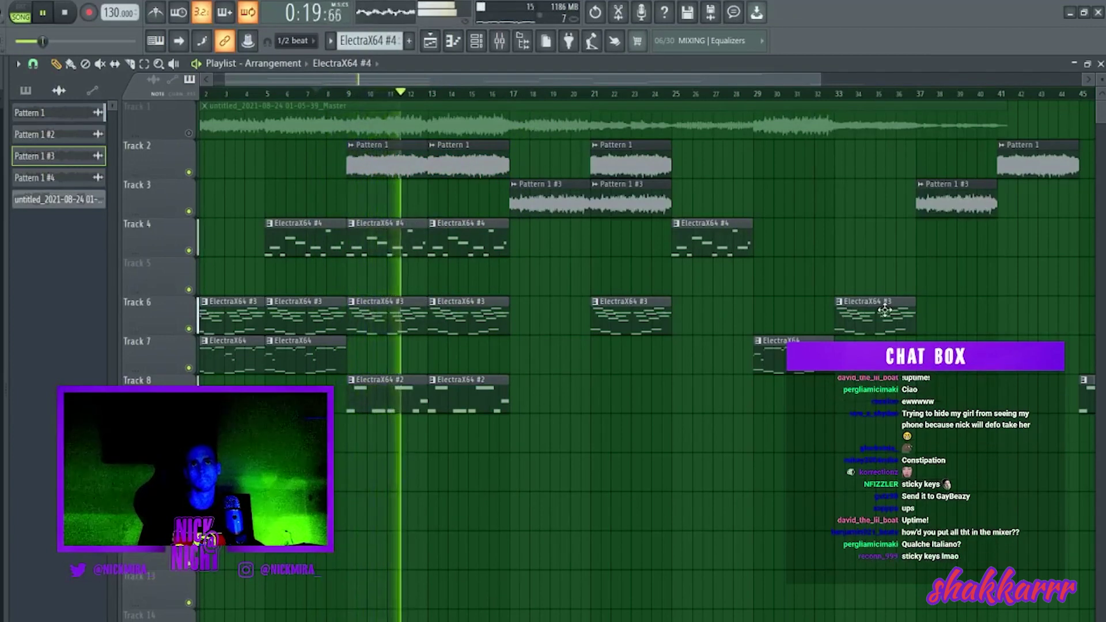
Step: Place copies of Pattern 1 #3 at bars 9 and 13 on Track 3
left_click(551, 211)
left_click(353, 201)
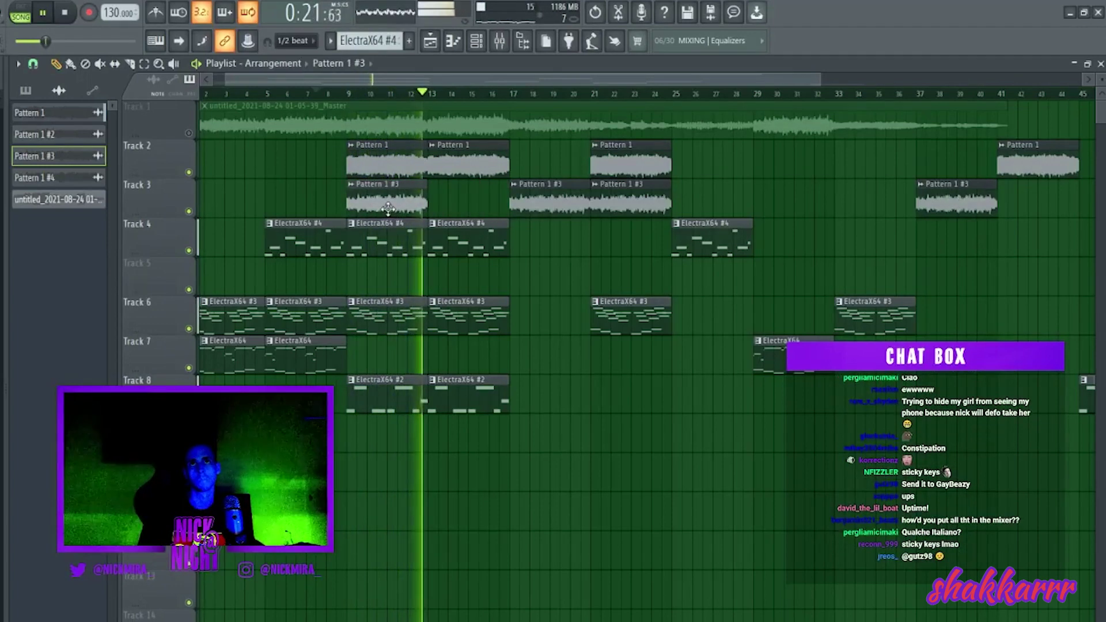
left_click(435, 202)
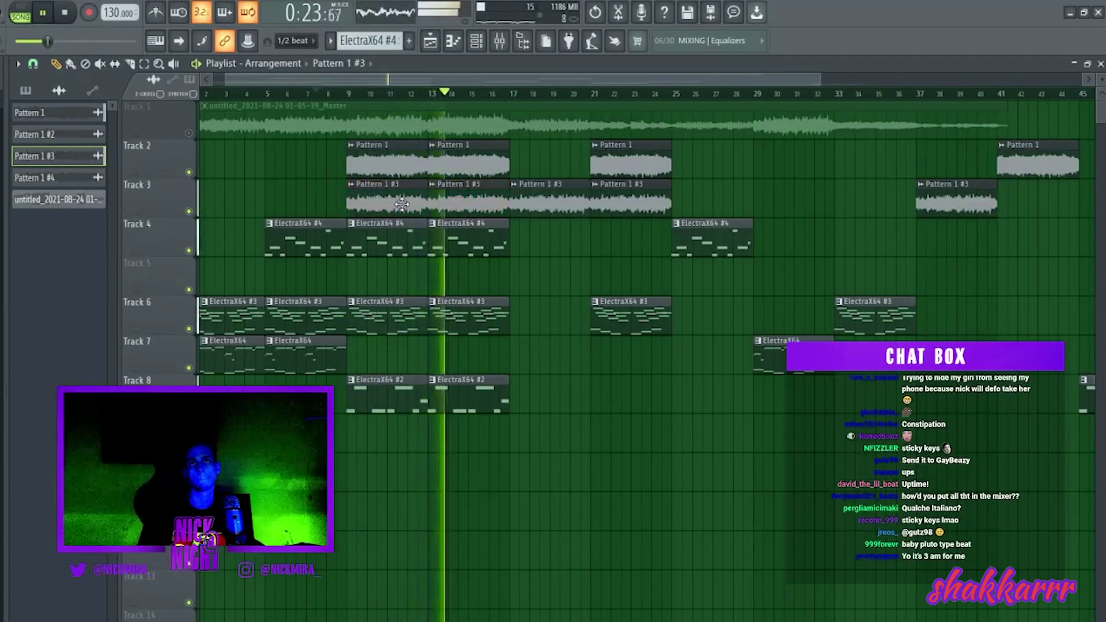
Step: Delete the ElectraX64 #4, ElectraX64 #3 and ElectraX64 #2 clips at bar 9 and replay the section
left_click_drag(349, 222, 427, 412)
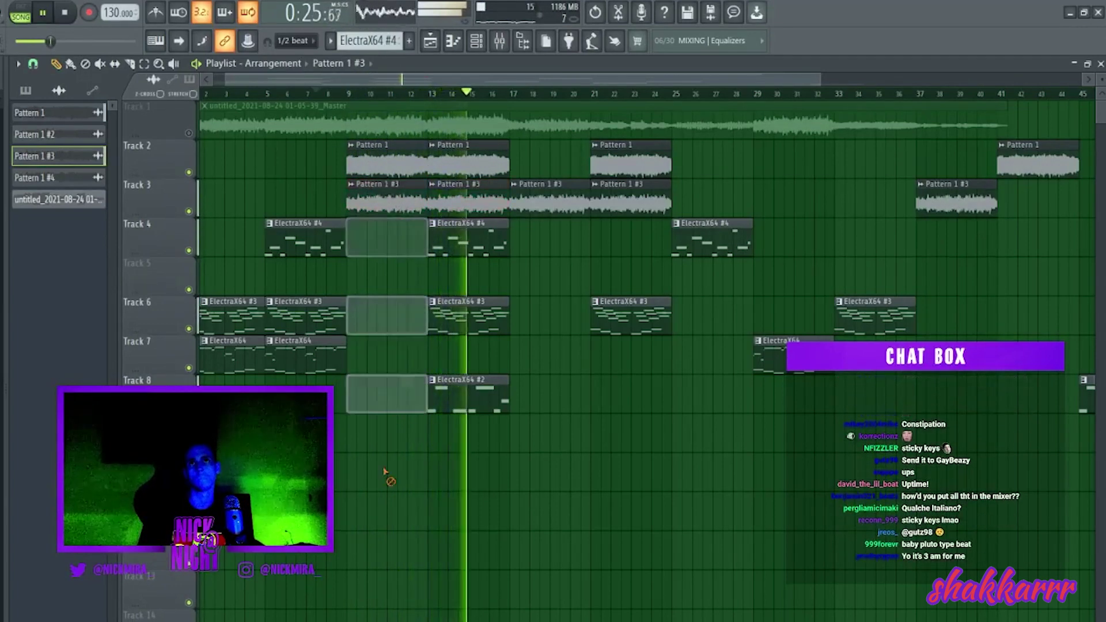
key("Delete")
left_click(308, 95)
left_click(352, 97)
Step: Try deleting Pattern 1 at bar 9 on Track 2, undo the deletion, and replay the transition into bar 9
right_click(367, 163)
key("ctrl+z")
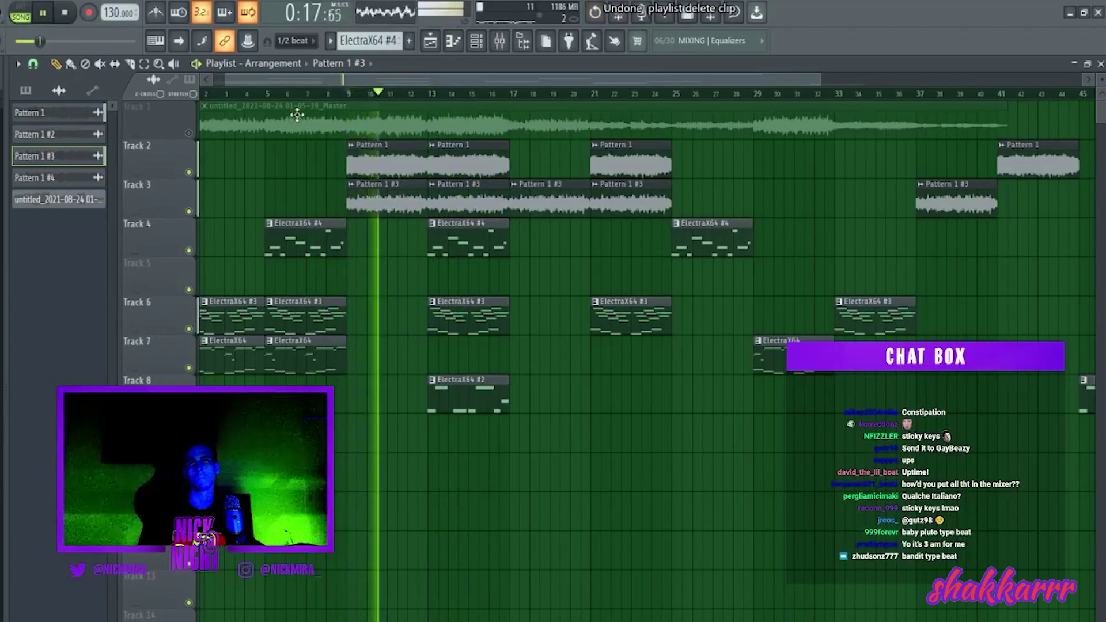
left_click(369, 122)
left_click(271, 93)
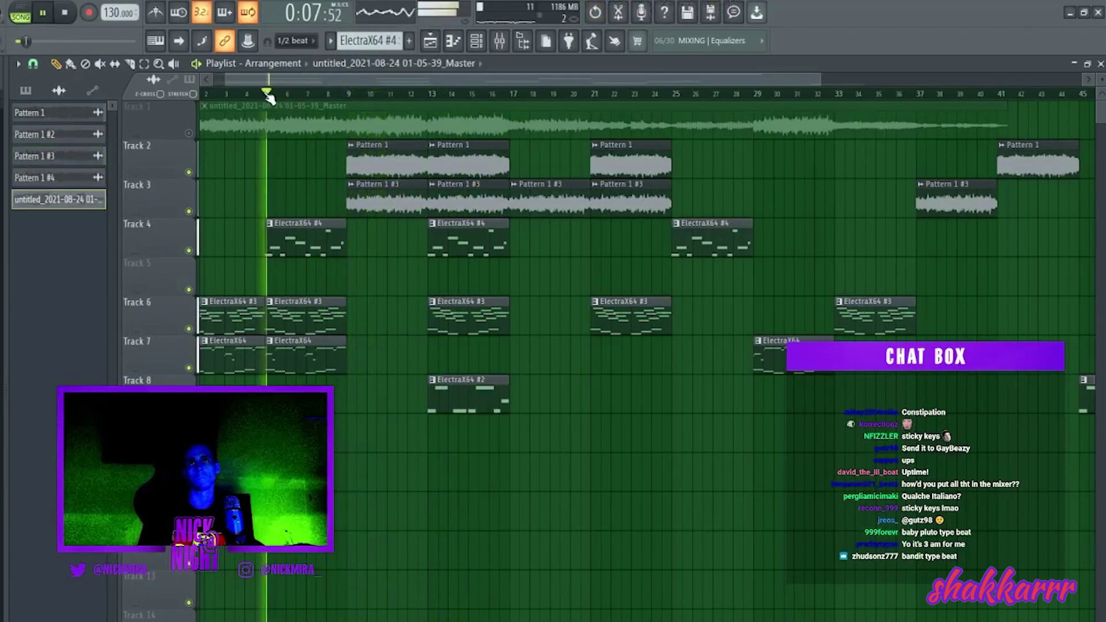
left_click(344, 93)
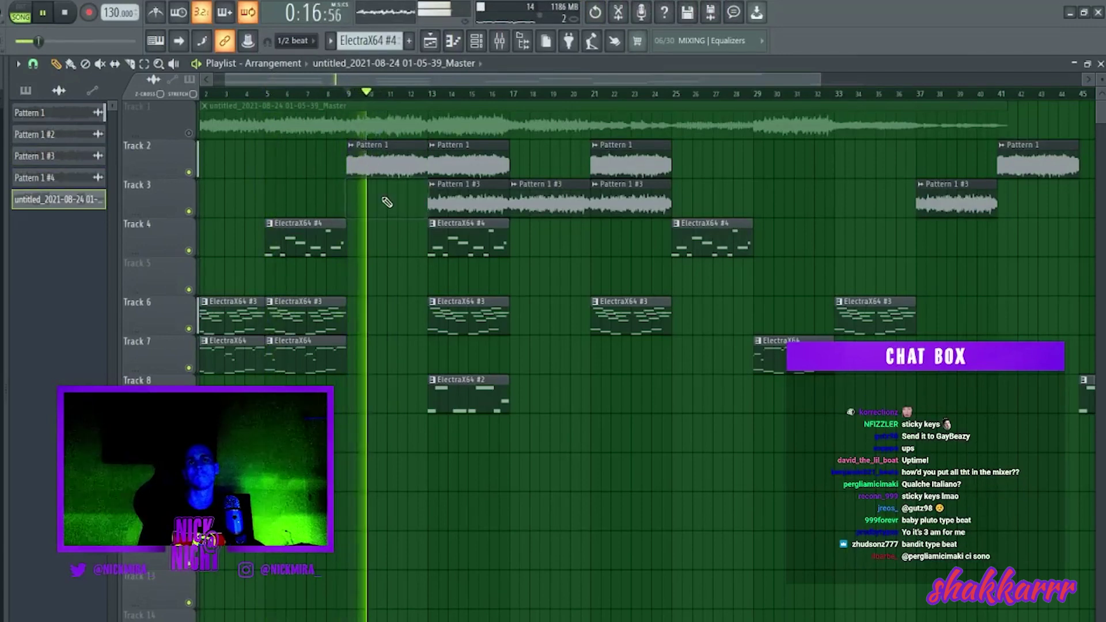
Step: Delete Pattern 1 #3, ElectraX64 #4 and ElectraX64 #3 at bar 13 and place ElectraX64 there on Track 7
left_click_drag(518, 297, 476, 422)
right_click(468, 201)
right_click(491, 257)
left_click(469, 263)
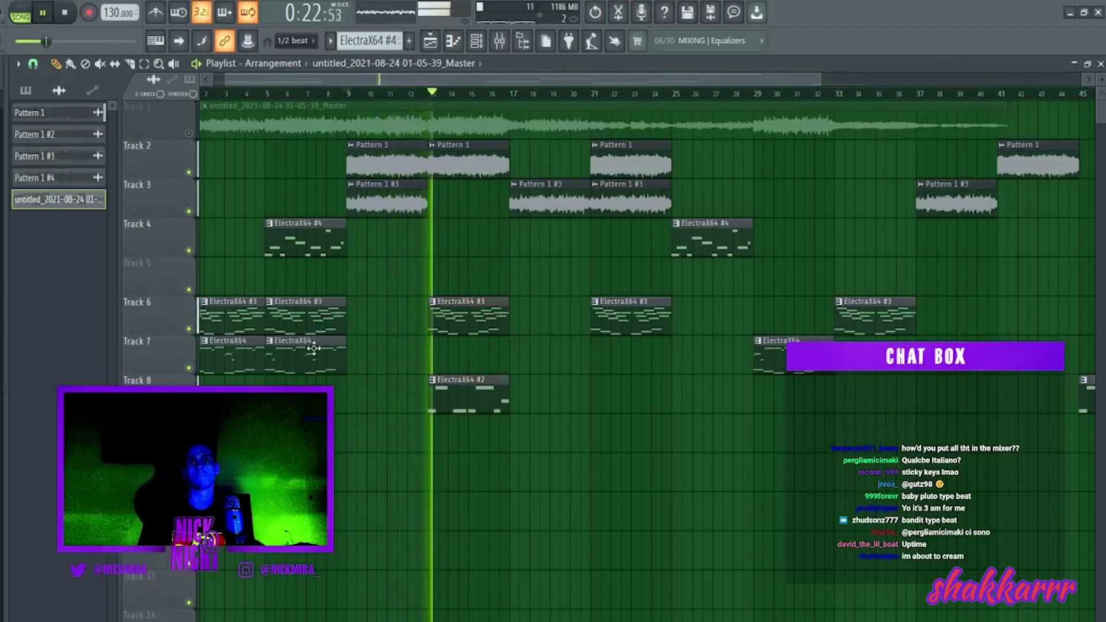
left_click_drag(461, 314, 461, 353)
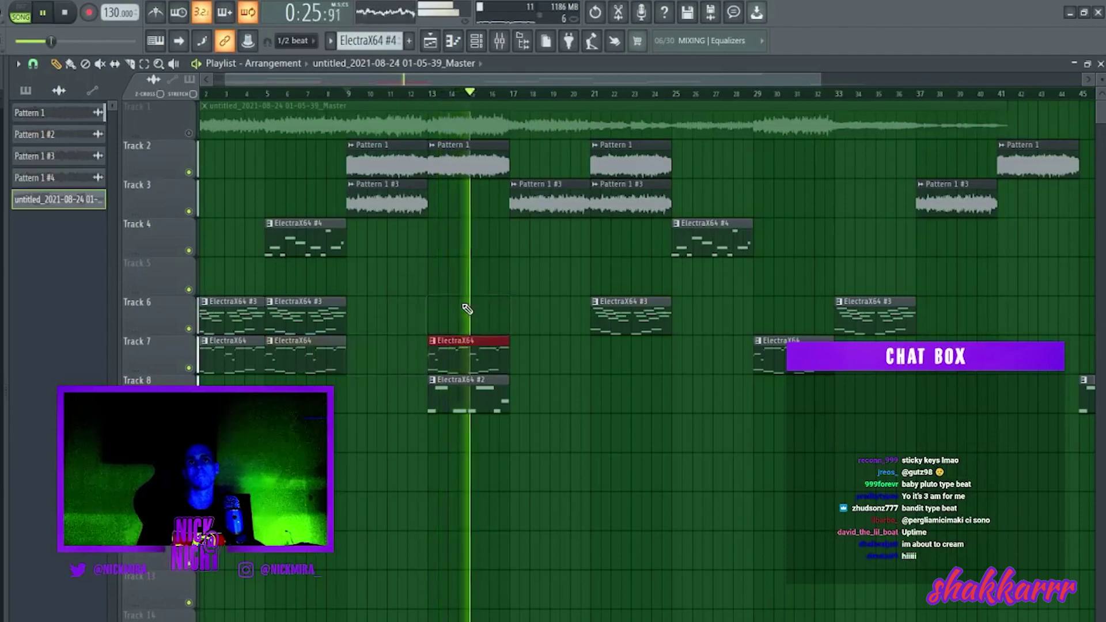
left_click(501, 304)
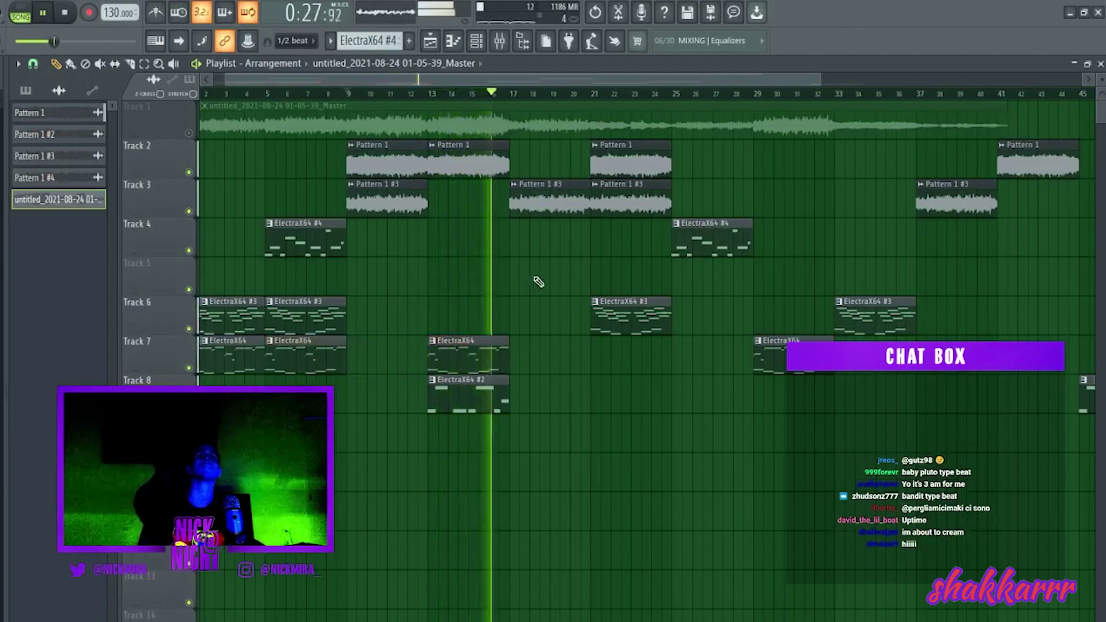
Step: Select the whole arrangement from bar 1 to bar 49 and render the master output to an audio clip on Track 5
scroll(669, 101, "down", 1)
scroll(669, 103, "down", 1)
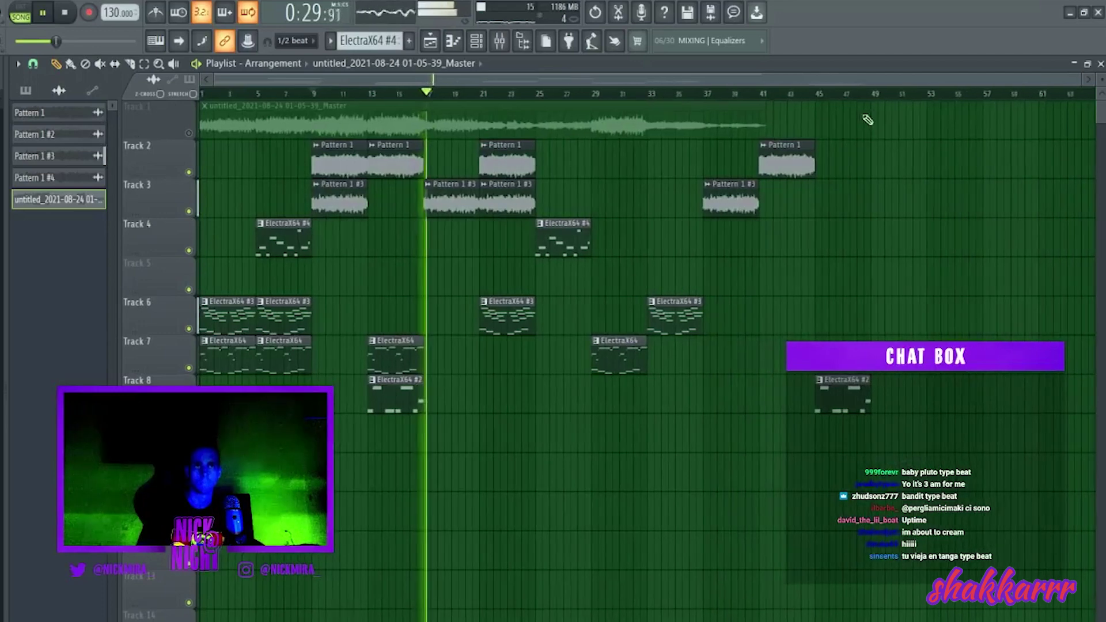
key("ctrl+a")
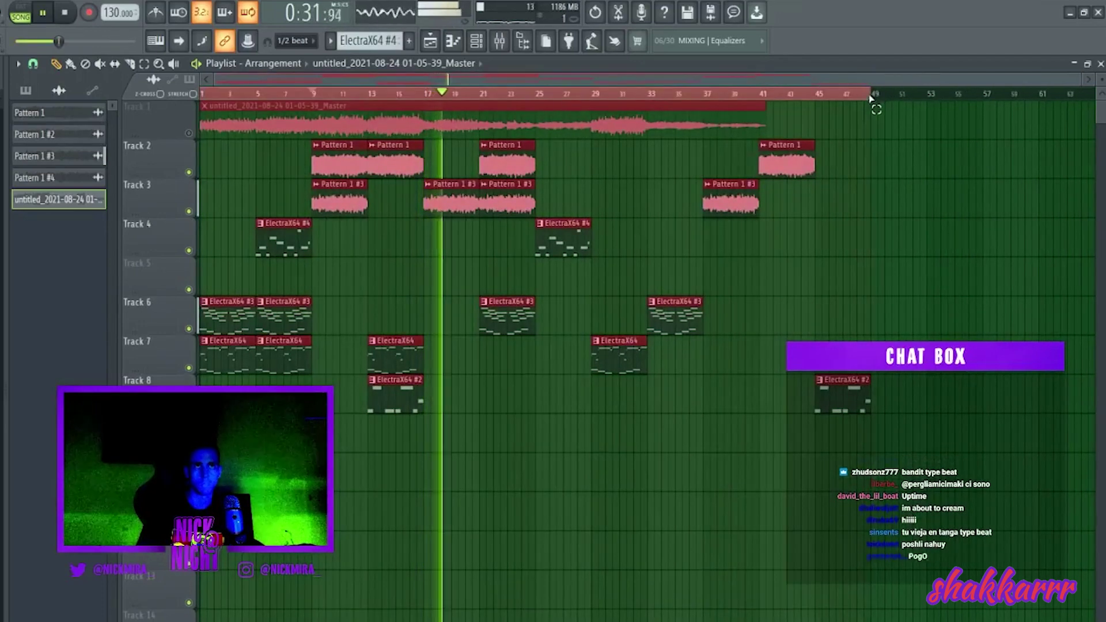
key("F9")
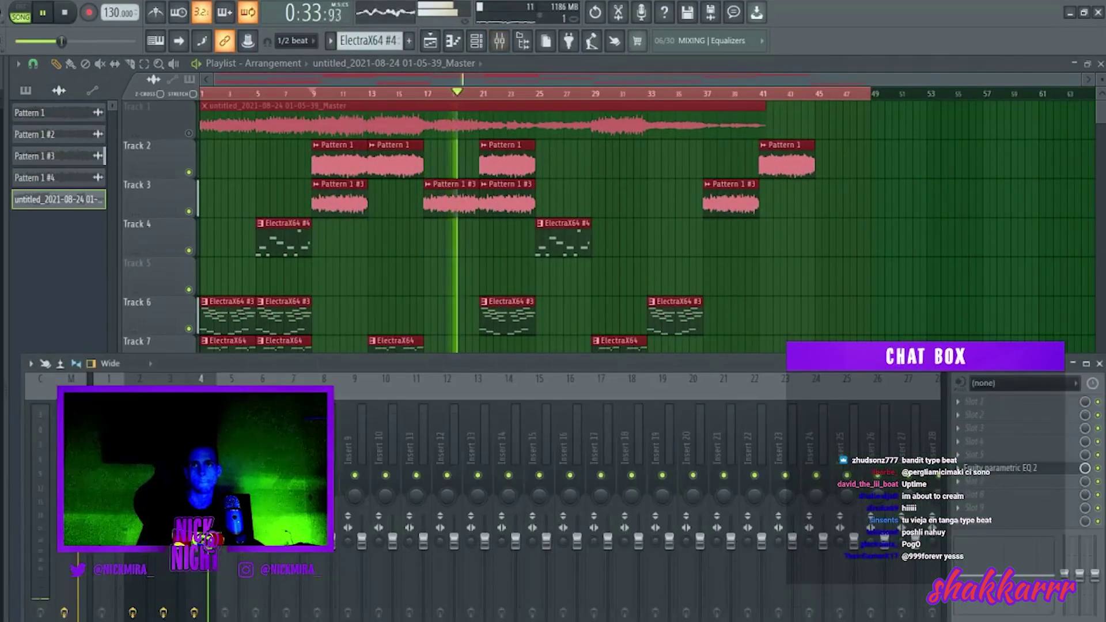
key("space")
key("ctrl+r")
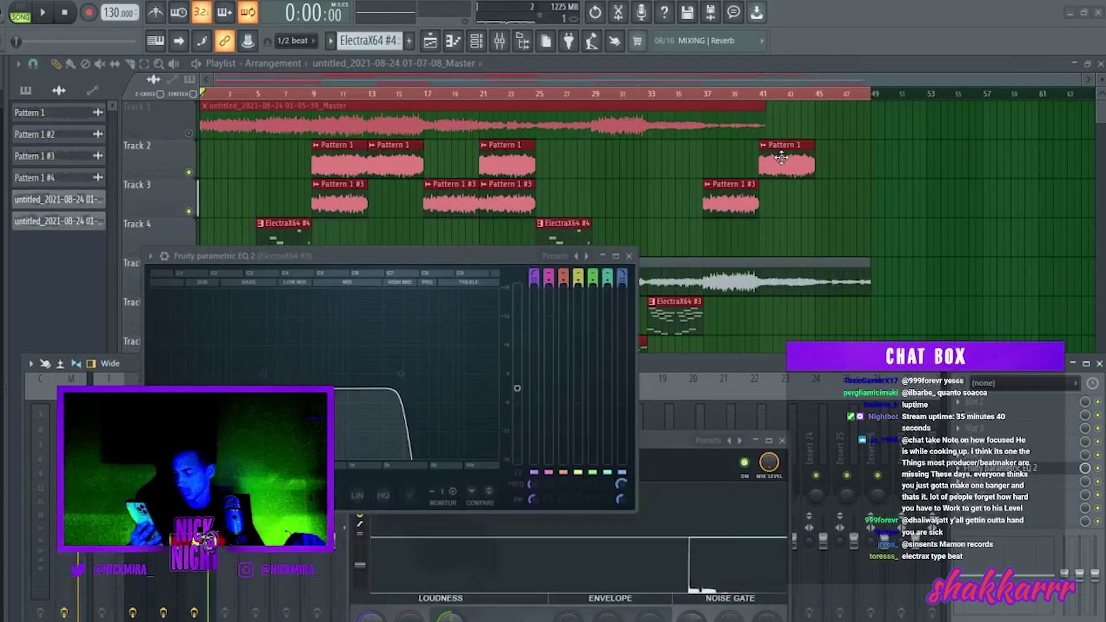
left_click(572, 82)
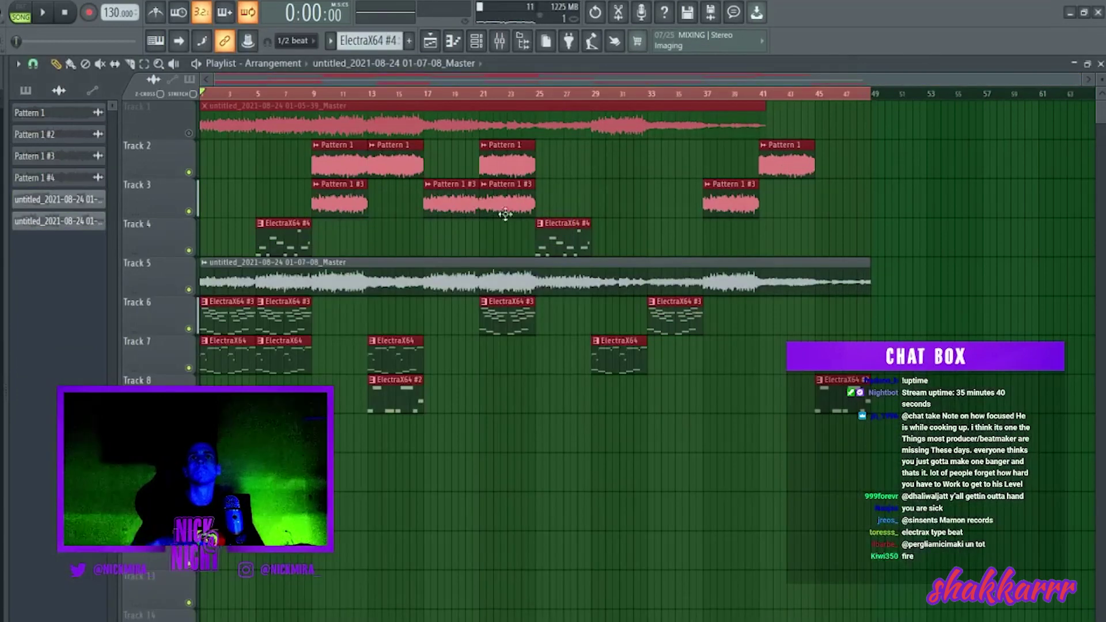
Step: Set the new Track 5 master clip's time stretching mode to Stretch and play it with Track 5 soloed
double_click(242, 264)
left_click(381, 222)
left_click(368, 264)
key("space")
Step: Raise the project tempo to 155 BPM and set the master clip's pitch range to 12
scroll(254, 232, "up", 1)
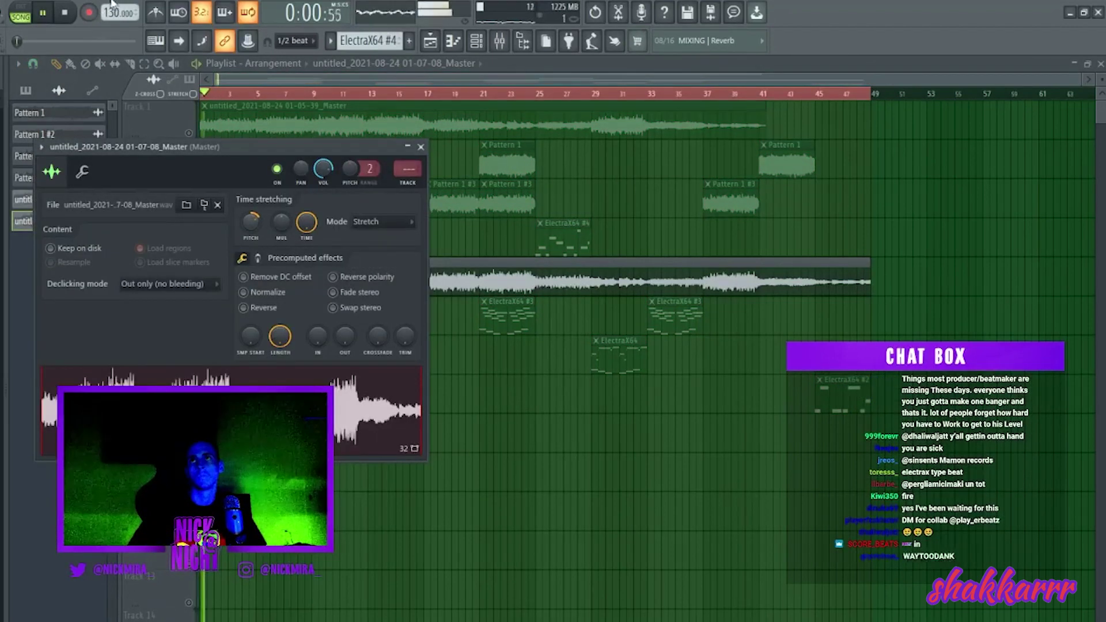
key("space")
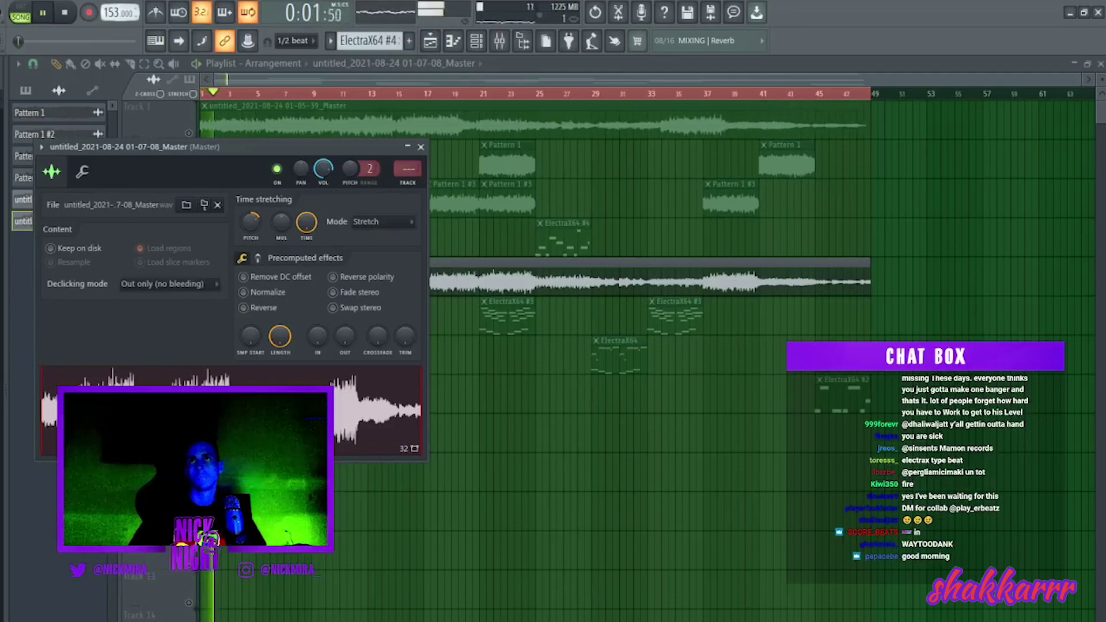
scroll(118, 14, "down", 6)
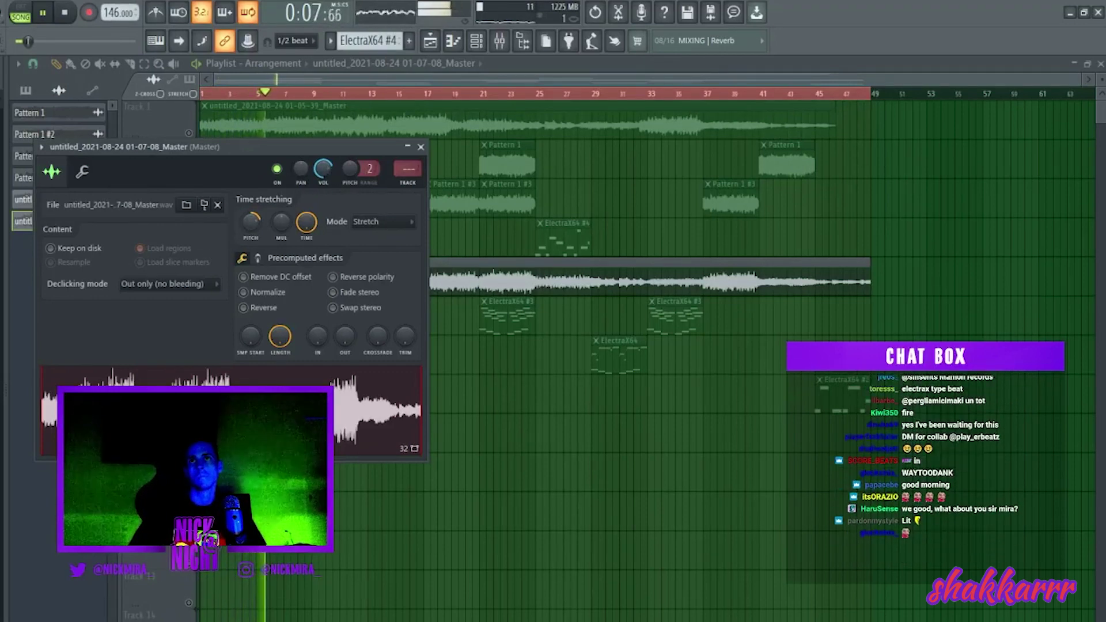
scroll(111, 8, "down", 3)
scroll(120, 8, "up", 12)
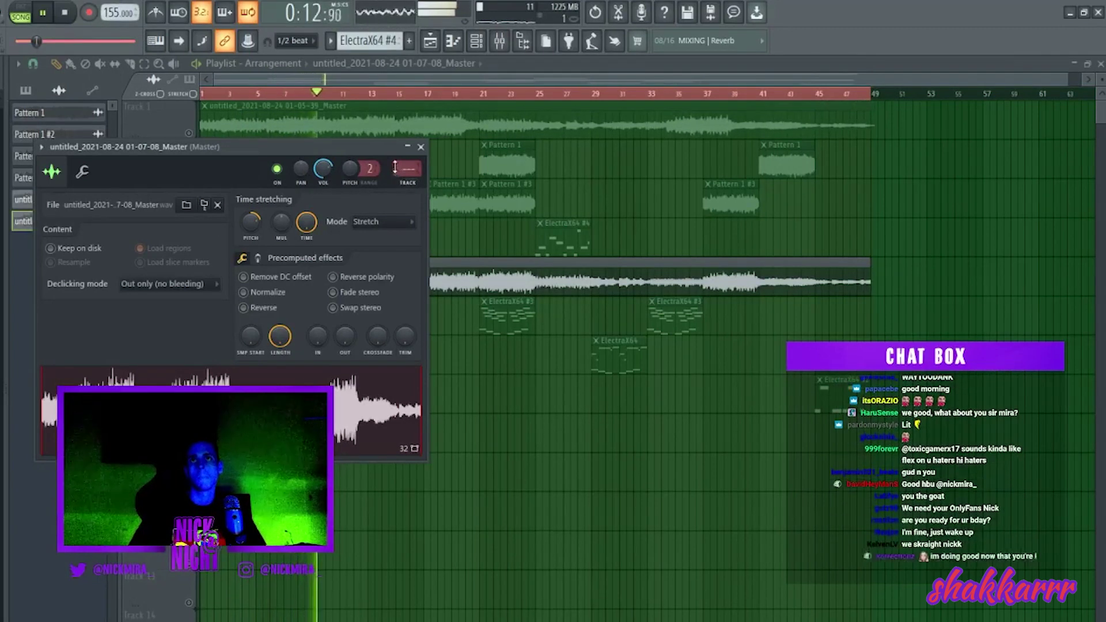
scroll(370, 168, "up", 4)
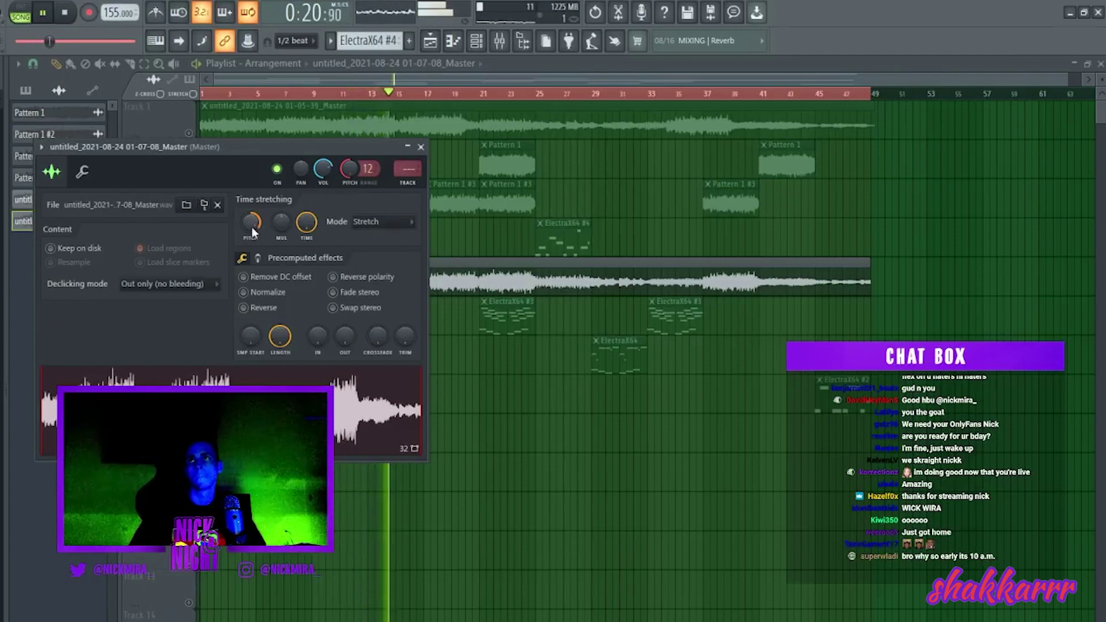
Step: Create a new empty pattern and close the master clip's channel settings
left_click(476, 40)
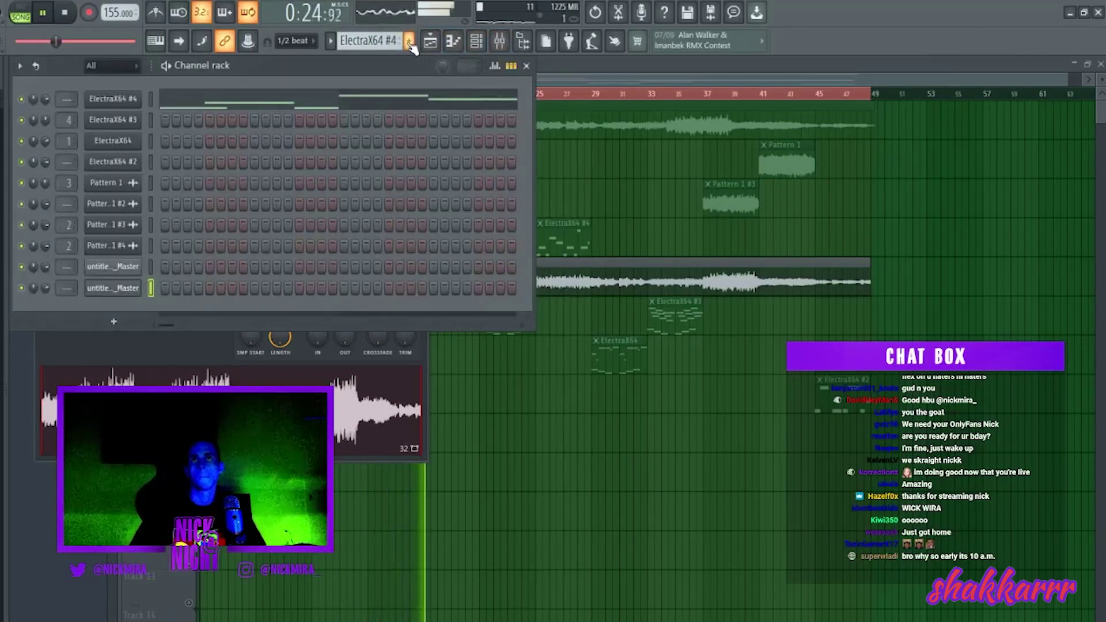
key("F6")
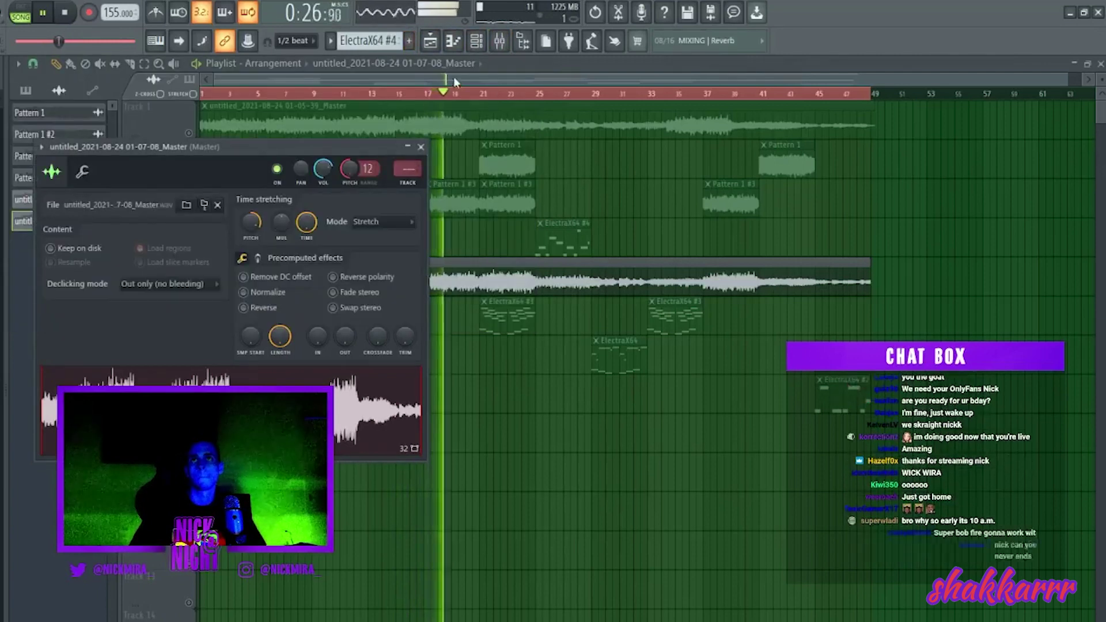
left_click(409, 40)
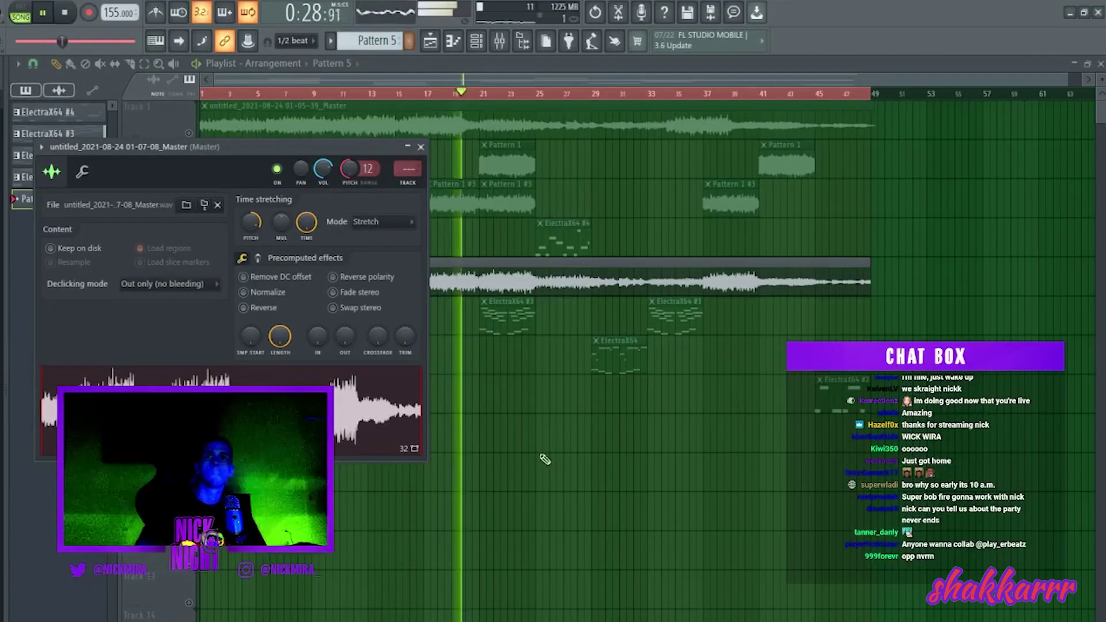
key("Escape")
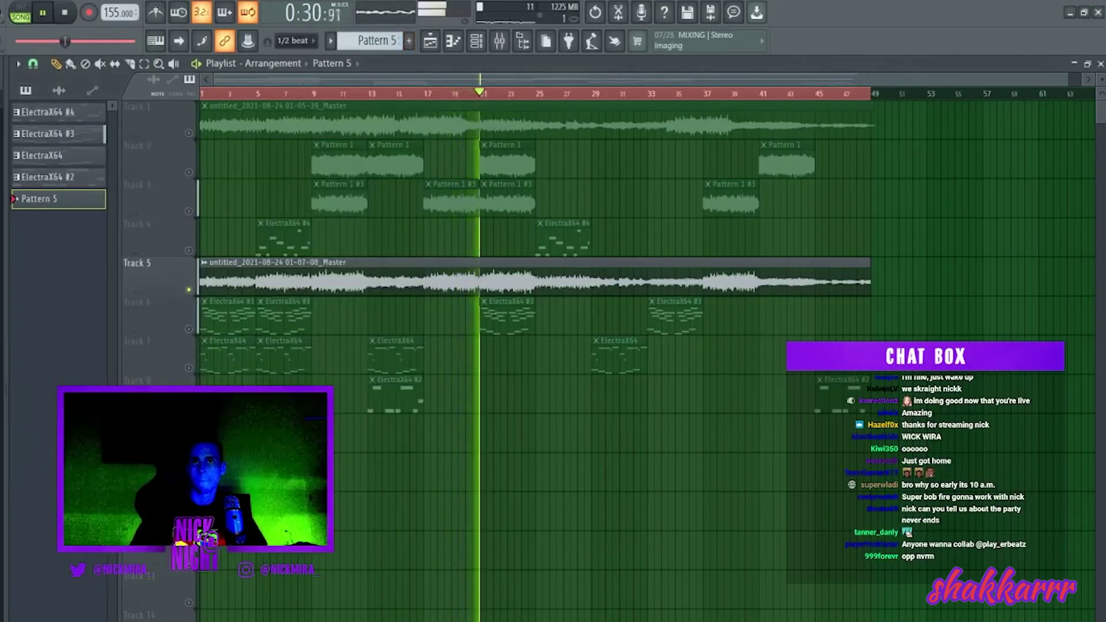
Step: Clear the playlist's time selection and move the master clip from Track 5 to Track 10
key("ctrl+d")
key("space")
left_click(150, 277)
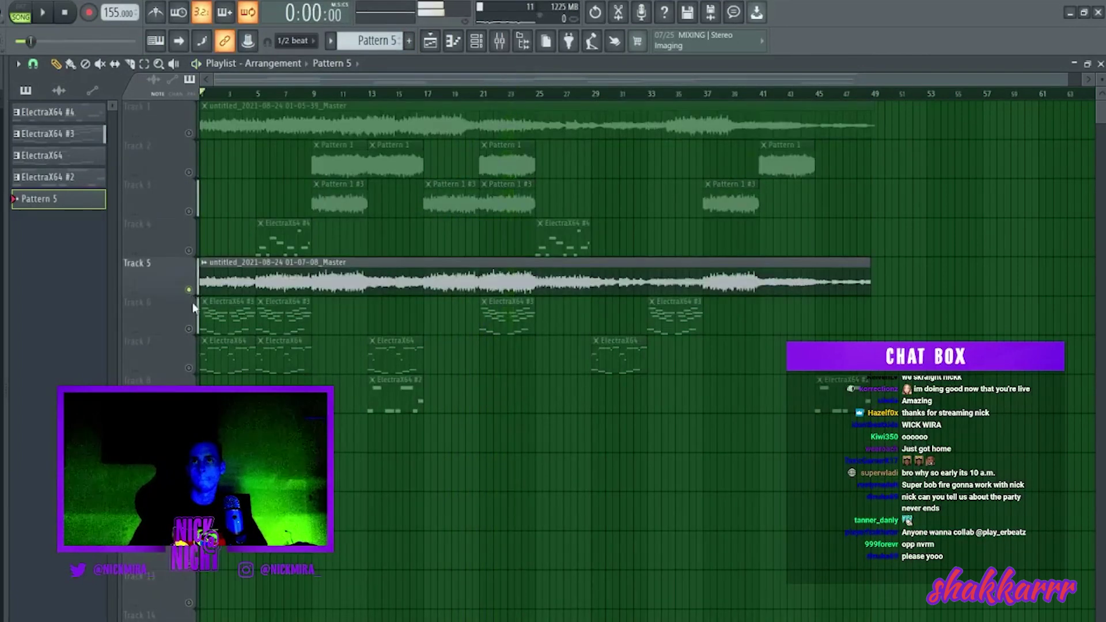
left_click_drag(279, 284, 279, 480)
key("space")
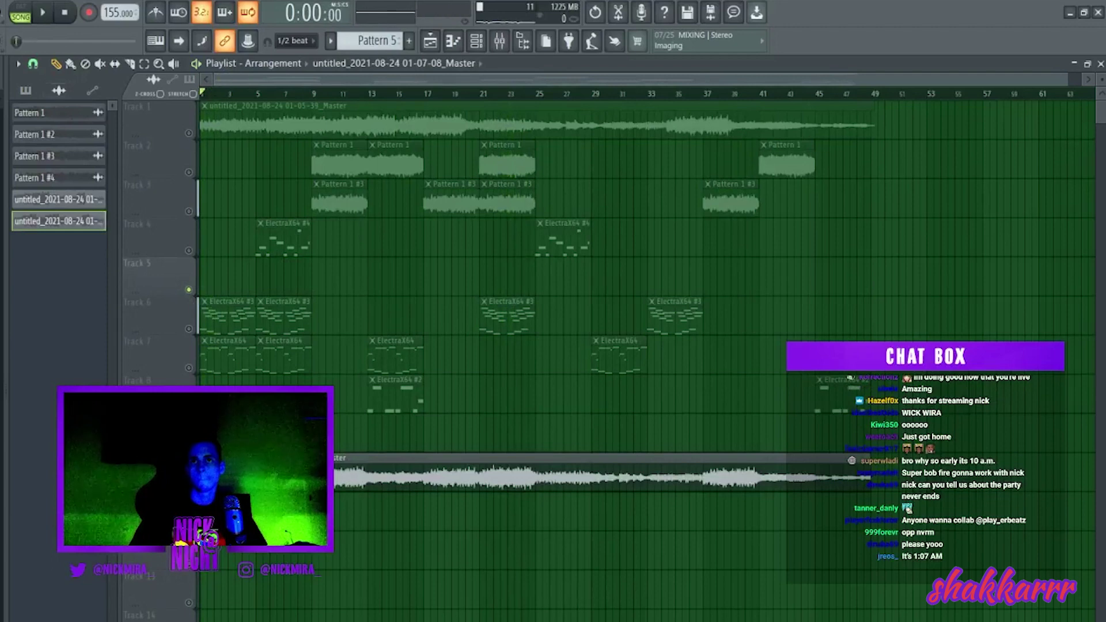
Step: Raise the project tempo to 158 BPM and route the master clip's channel to mixer track 5
double_click(279, 478)
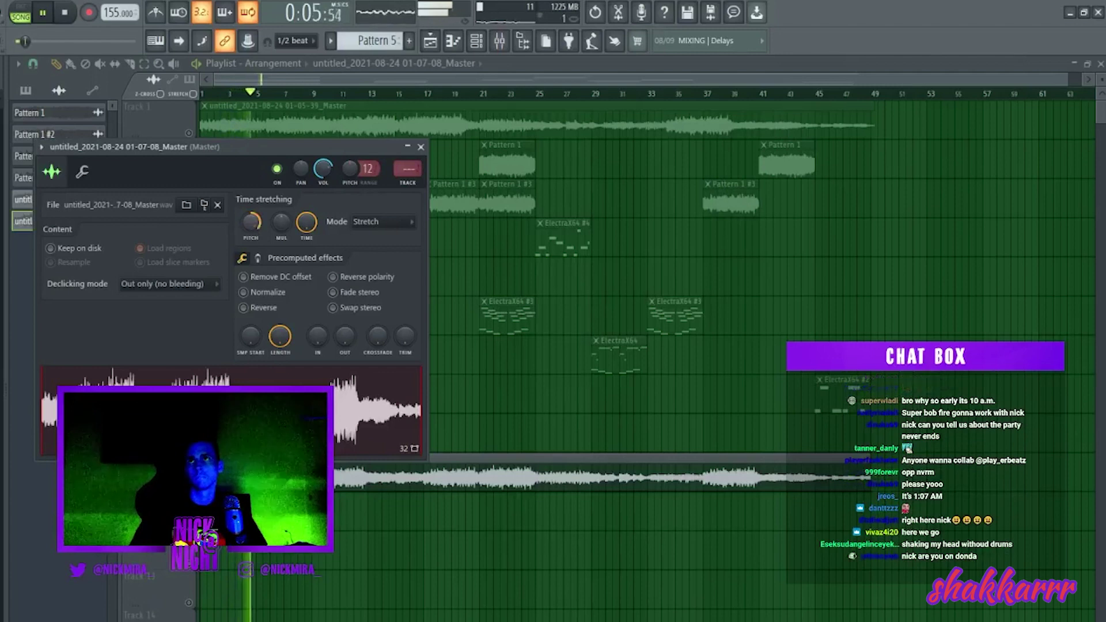
scroll(111, 9, "up", 3)
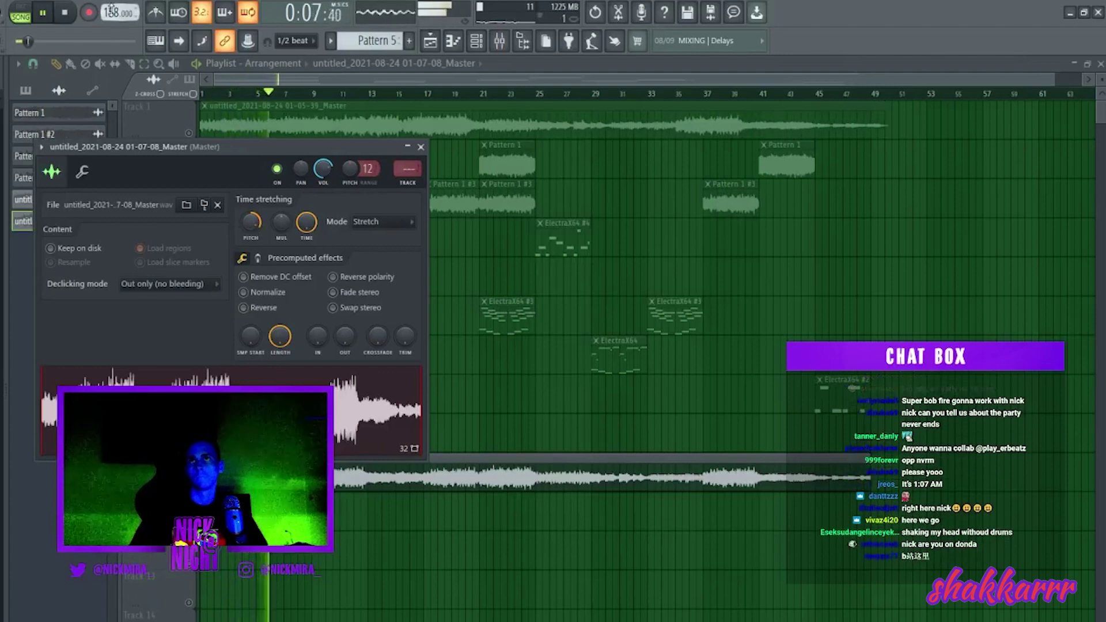
left_click(406, 185)
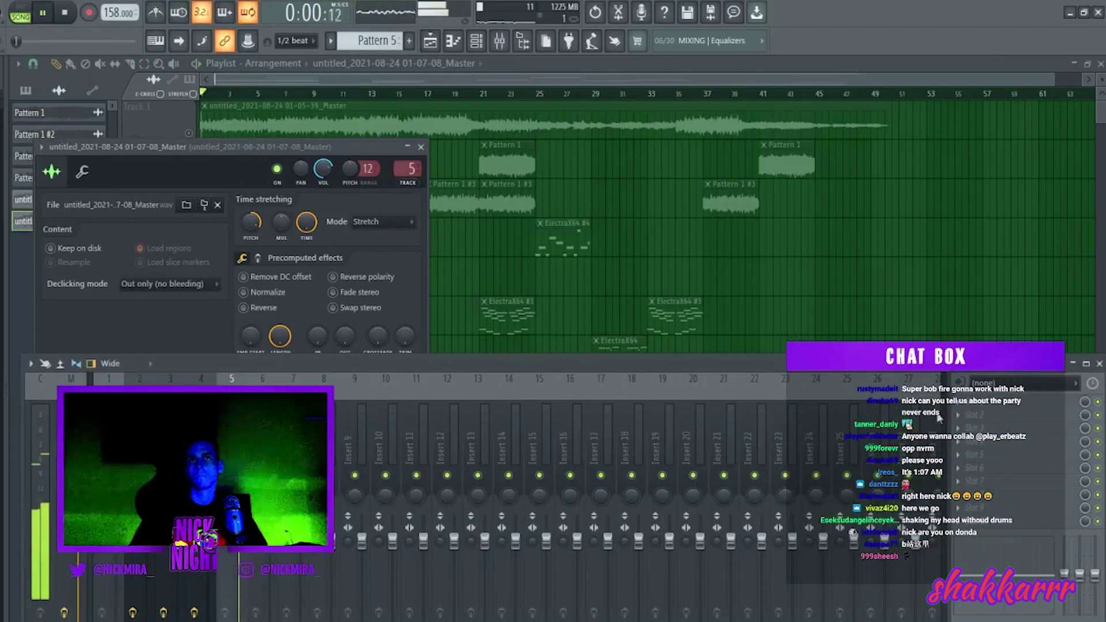
Step: Add Gross Beat to effect slot 4 of mixer track 5 and load its Momentary preset
left_click(993, 450)
mouse_move(974, 410)
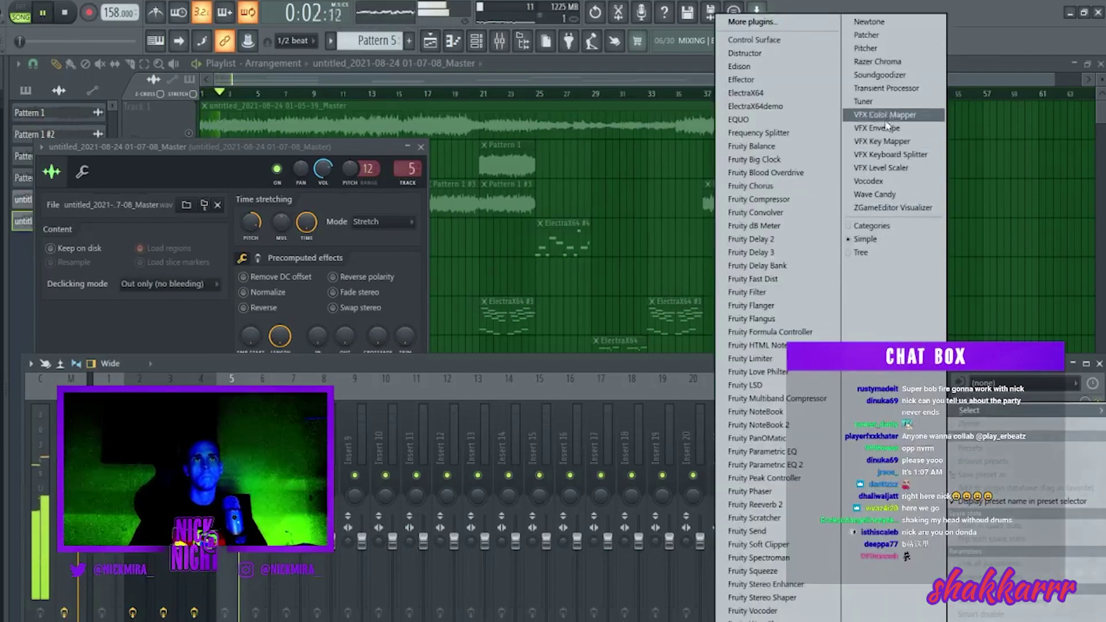
left_click(749, 617)
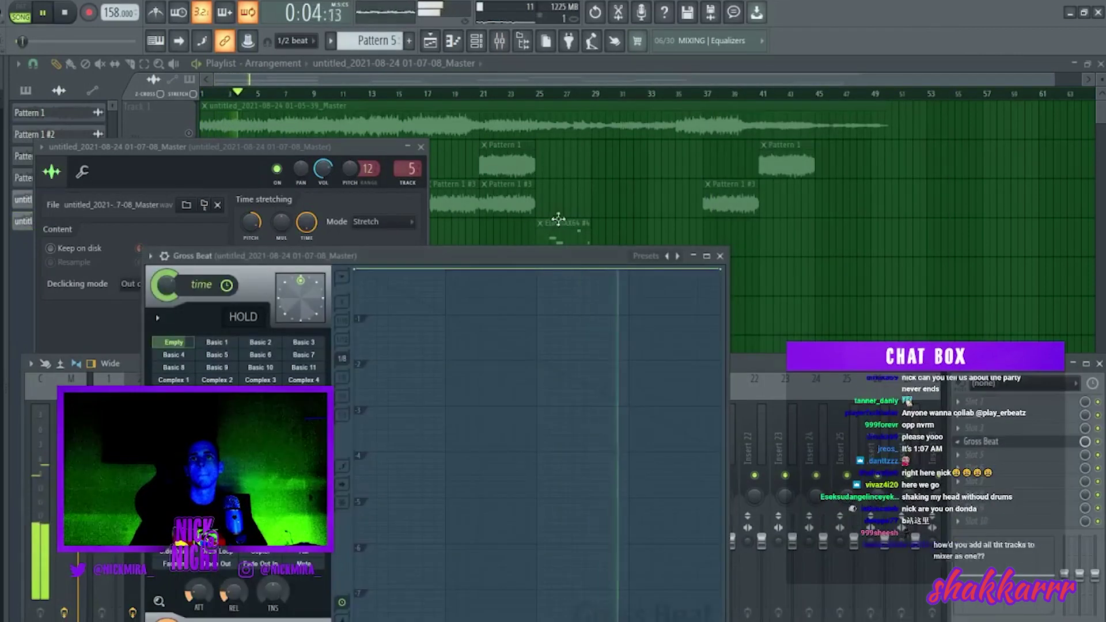
left_click(678, 256)
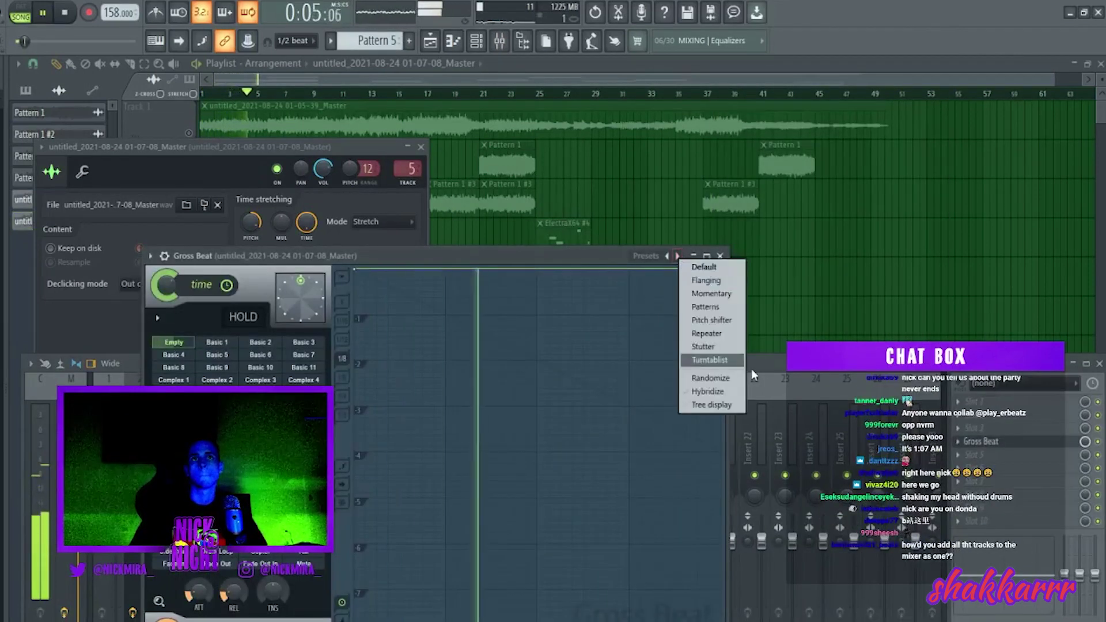
left_click(717, 297)
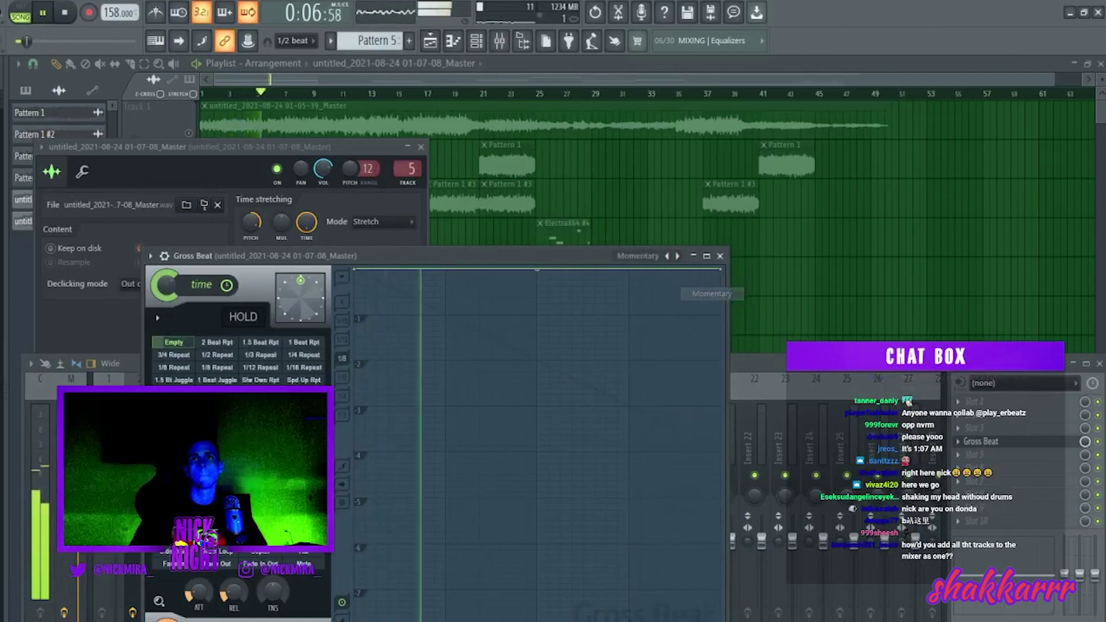
left_click(720, 256)
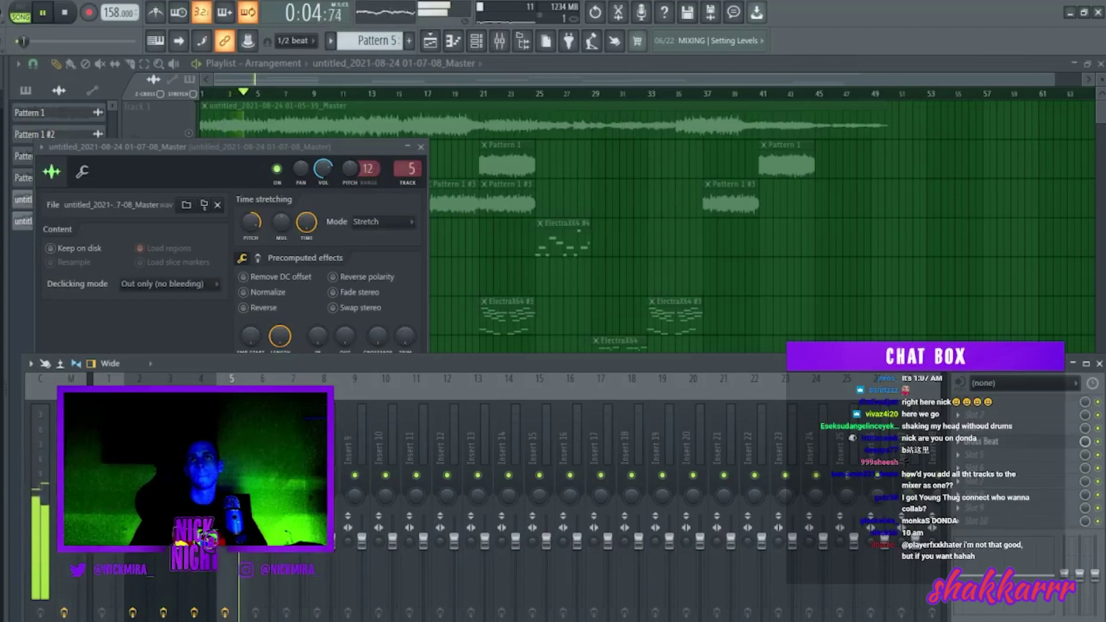
Step: Reshape Gross Beat's time envelope, setting the middle point to Single curve mode and raising the end point, and close the plugin
left_click(1053, 441)
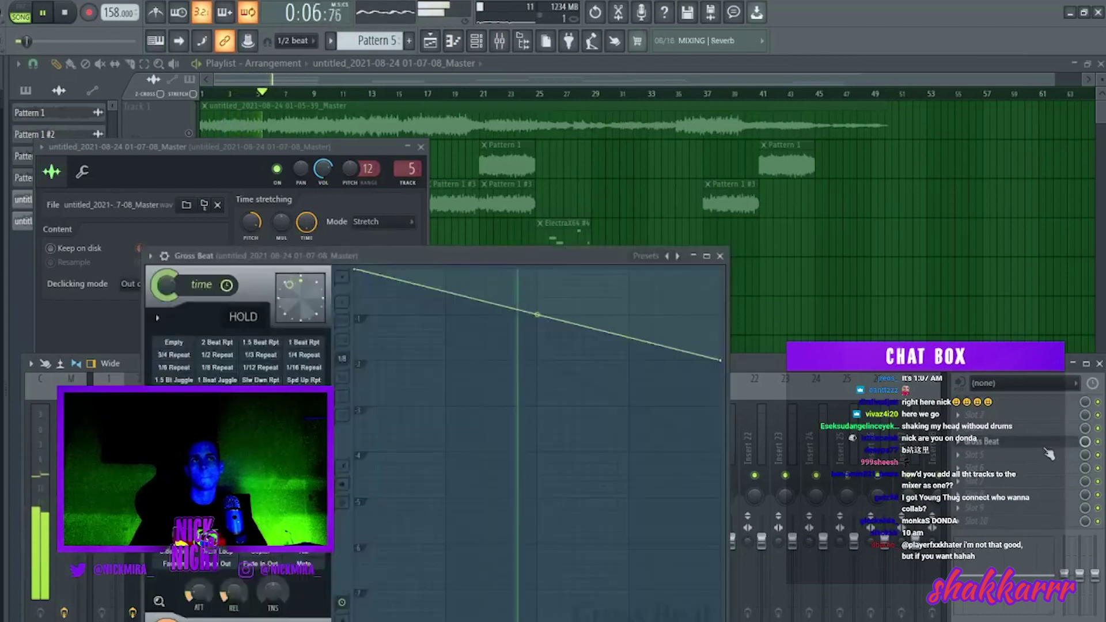
left_click_drag(565, 345, 537, 314)
right_click(537, 316)
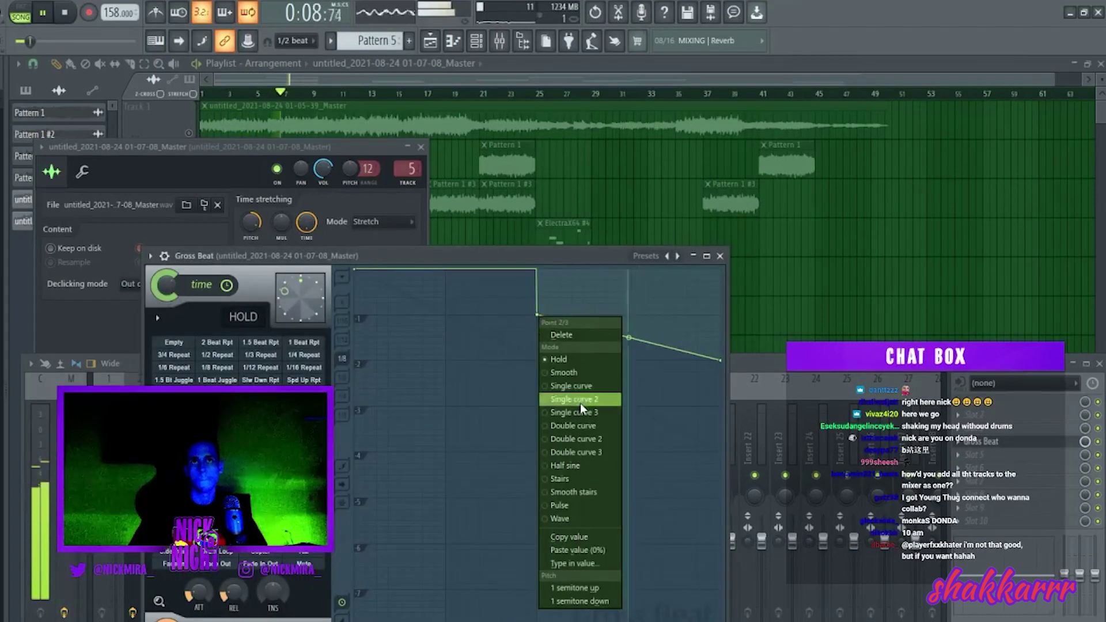
left_click(582, 386)
left_click_drag(631, 316, 630, 269)
left_click_drag(721, 362, 721, 291)
left_click(720, 256)
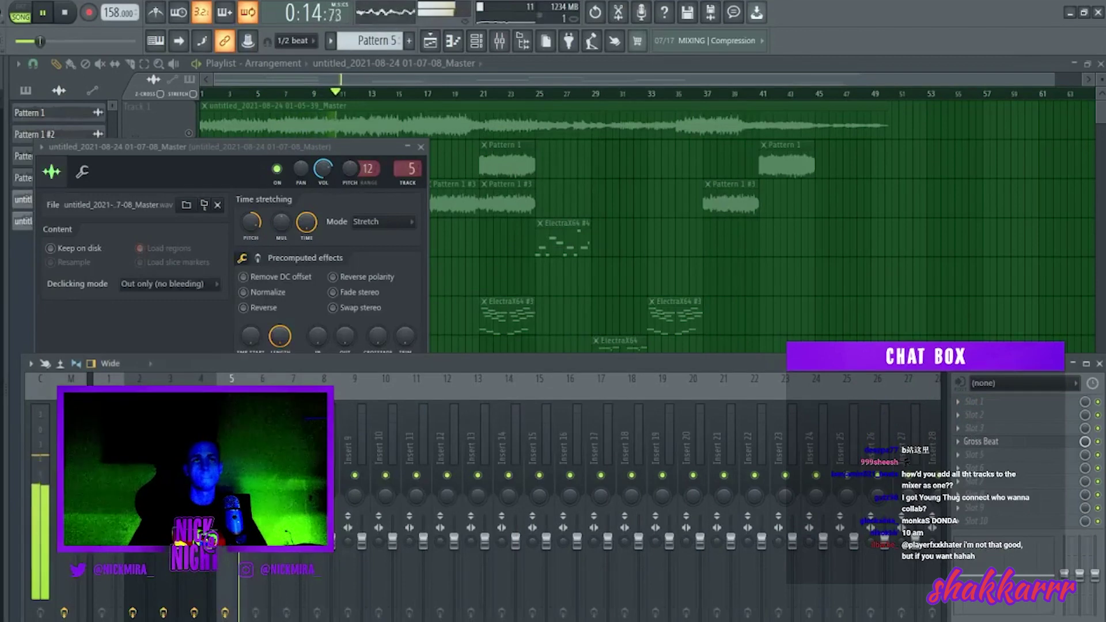
Step: Close the mixer, reopen the master clip's channel settings and replay the arrangement from the start
key("Escape")
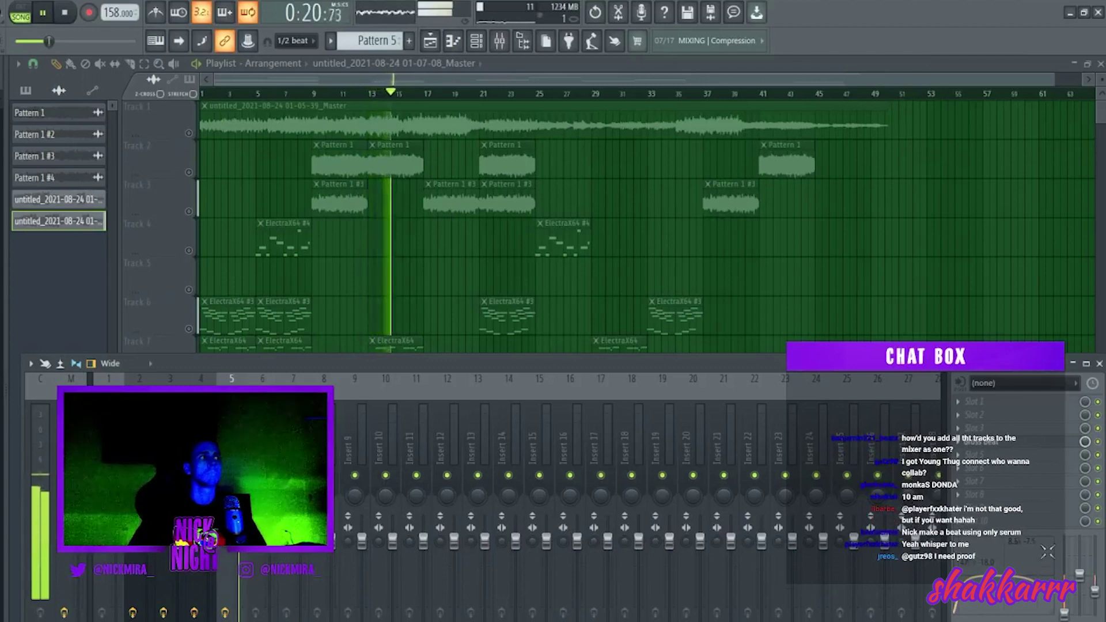
key("F9")
double_click(459, 464)
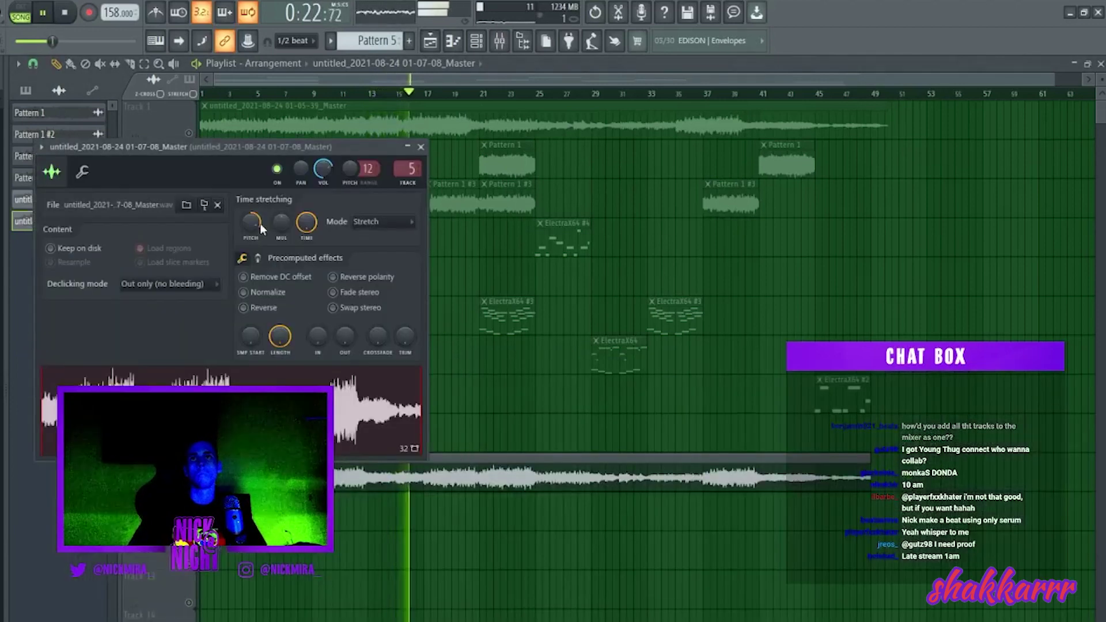
key("space")
key("space")
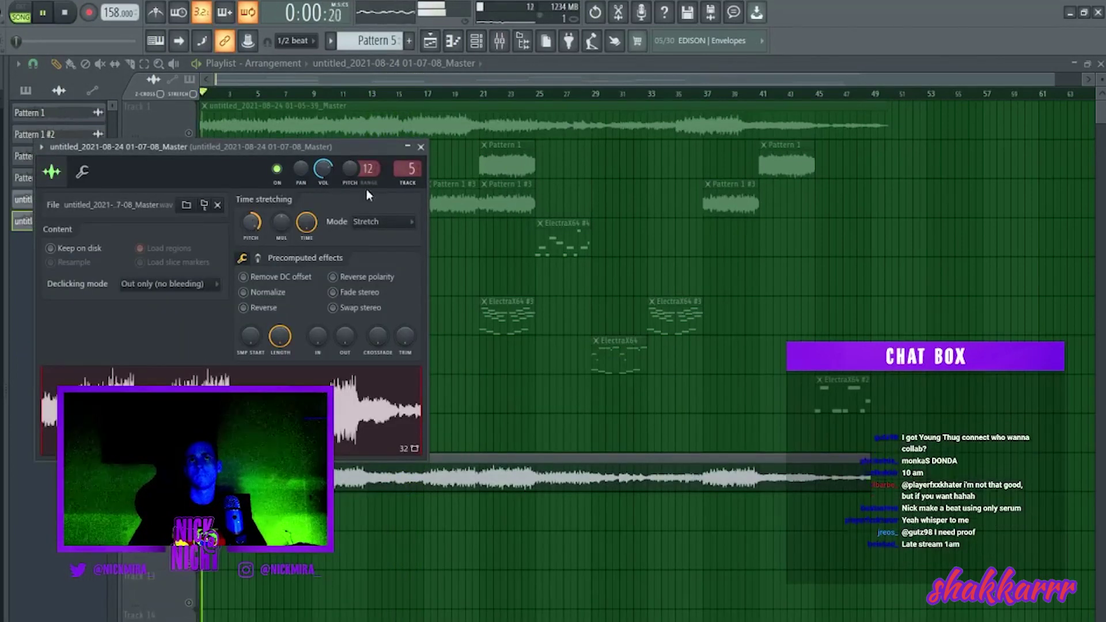
Step: Insert a channel below the master clips in the channel rack and load the 808 (JumpMan) sample into it
left_click(477, 45)
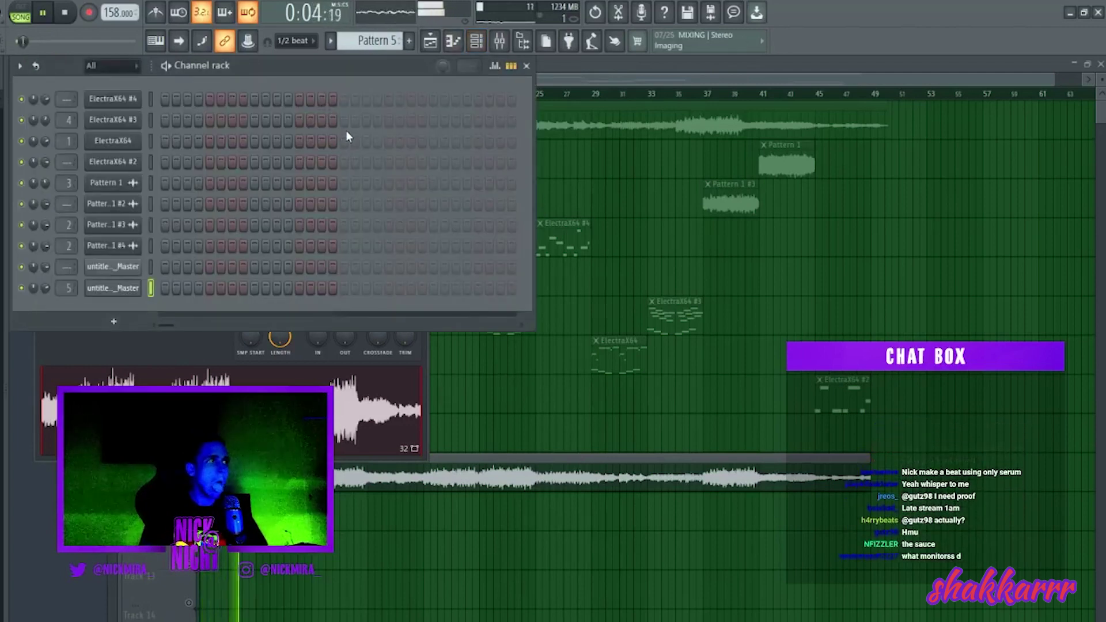
left_click(93, 85)
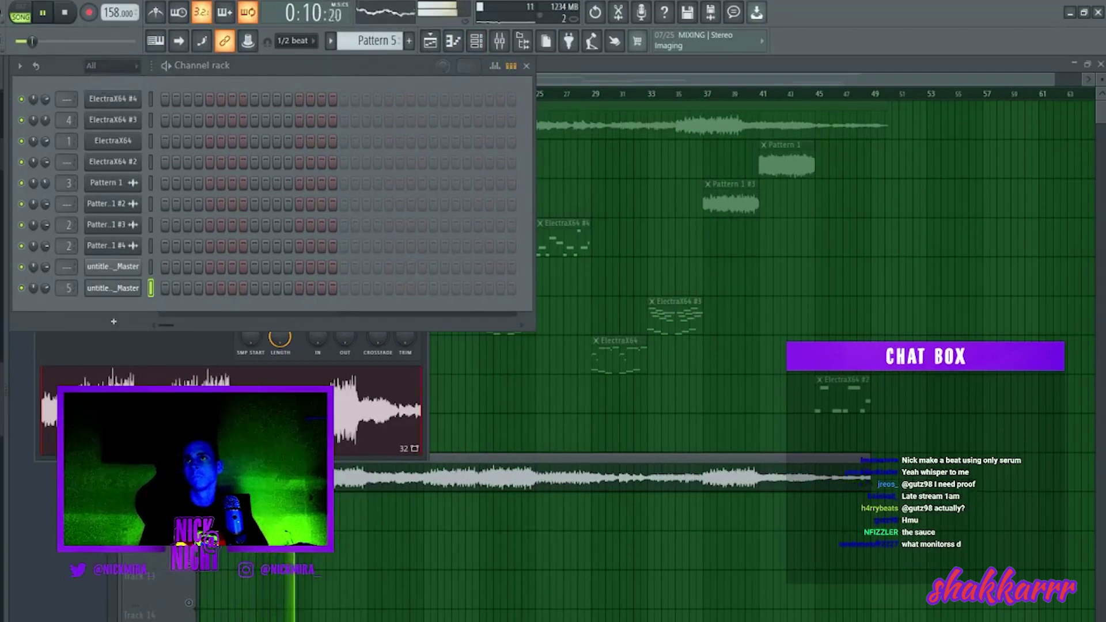
right_click(113, 291)
left_click(184, 310)
mouse_move(50, 155)
left_mouse_down()
mouse_move(57, 180)
mouse_move(38, 274)
mouse_move(40, 247)
left_mouse_up()
key("space")
key("F7")
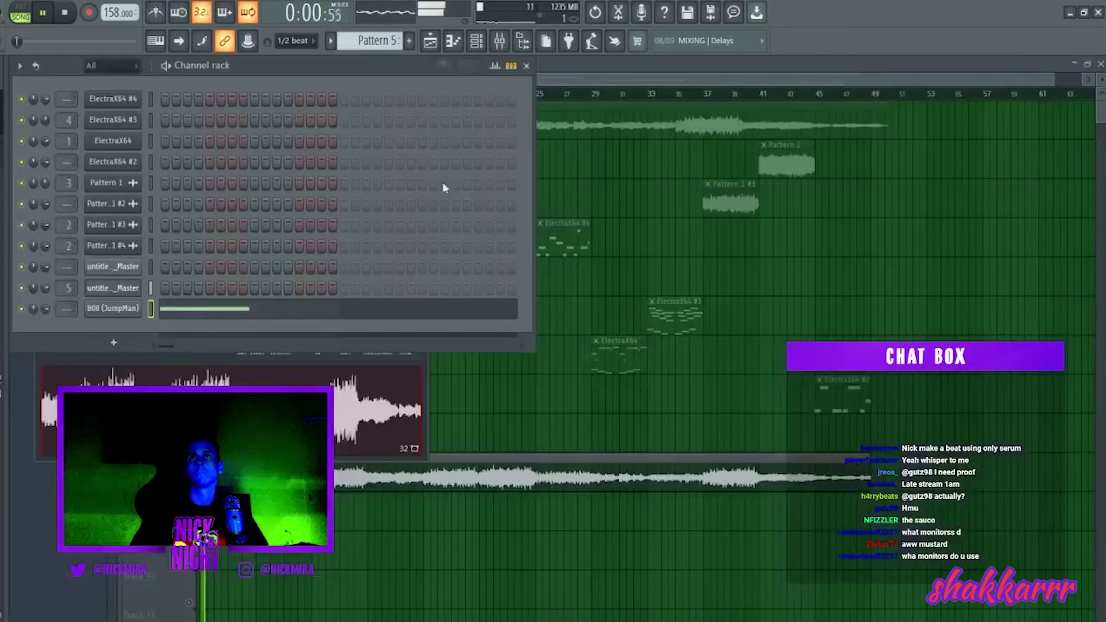
Step: Enable the volume envelope on the 808 (JumpMan) channel and close its settings
key("F5")
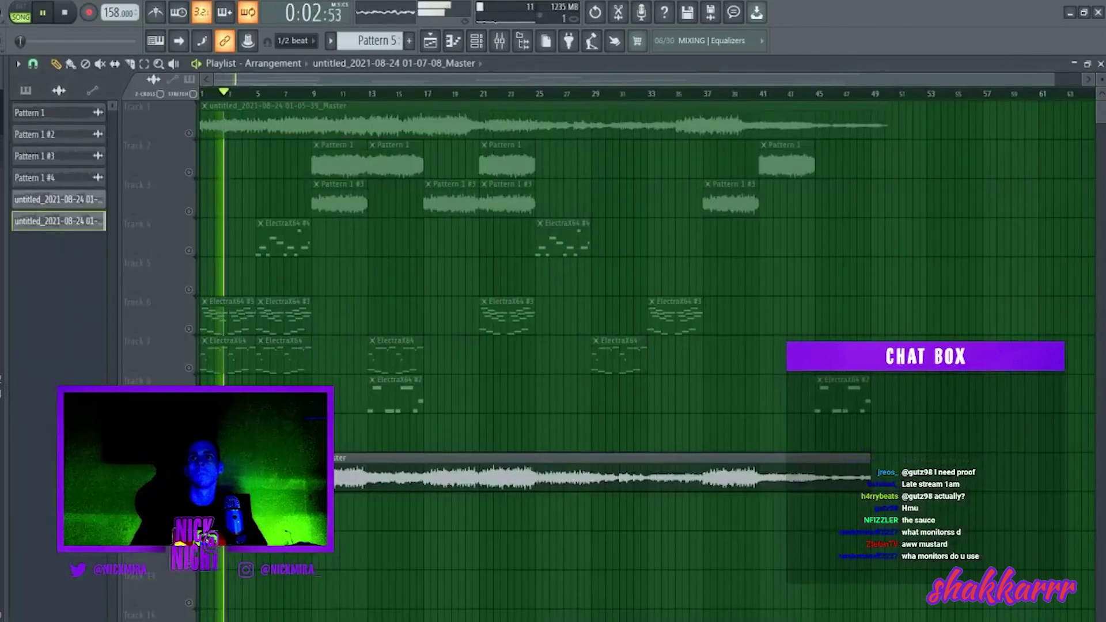
key("F7")
left_click(477, 44)
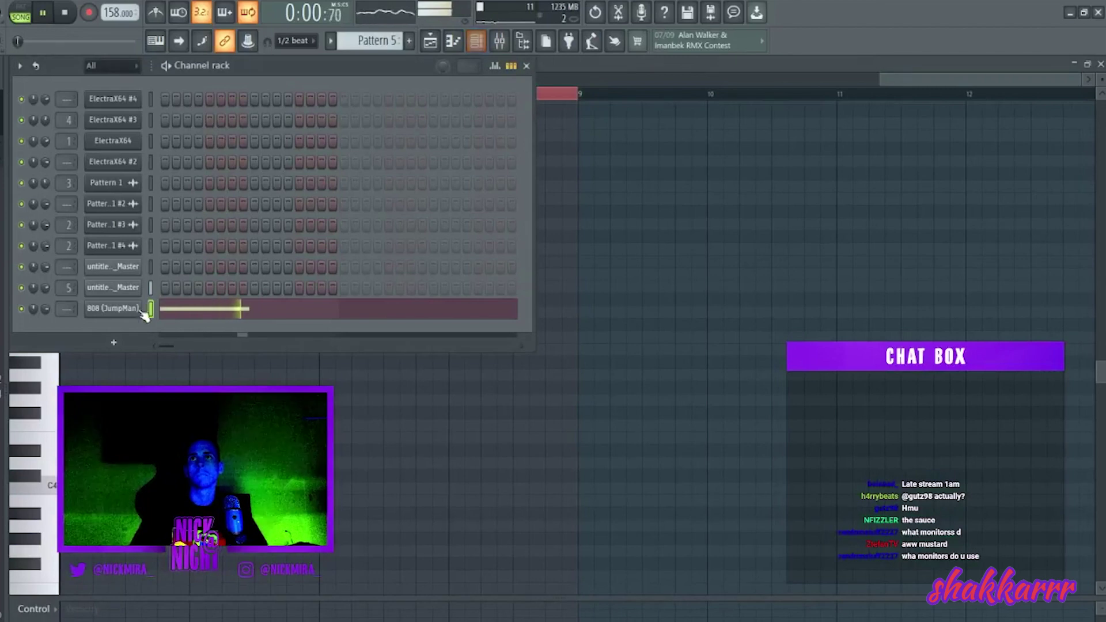
left_click(122, 312)
left_click(99, 190)
left_click_drag(74, 275, 65, 259)
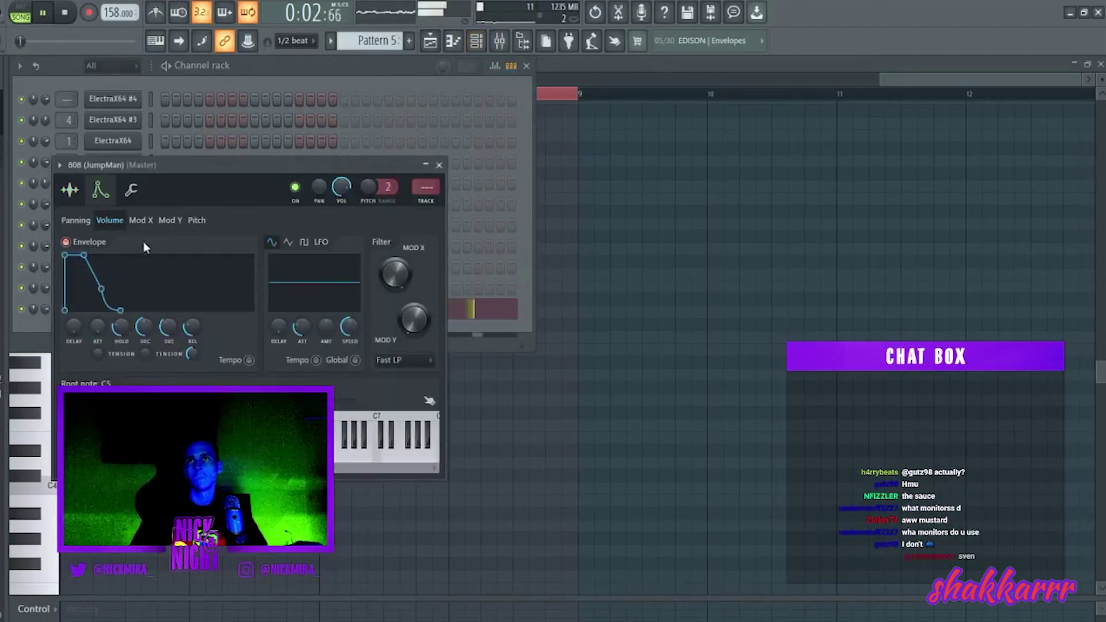
key("Escape")
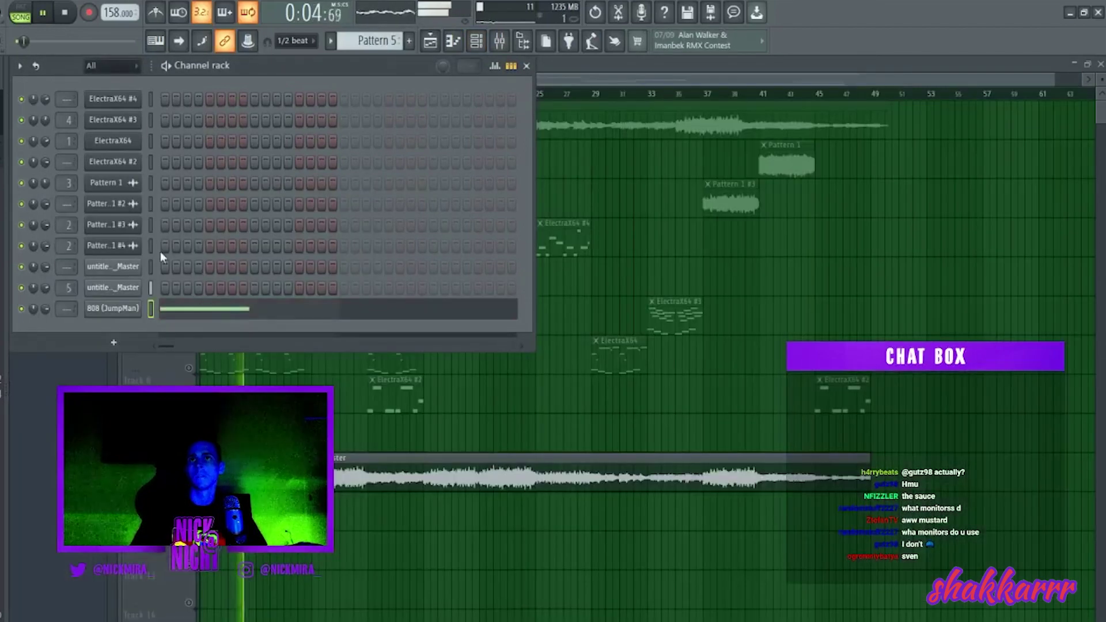
Step: Open the 808's piano roll, audition the F#5 and E5 notes against the master clip and delete both
left_click(174, 312)
key("space")
left_click(128, 288)
key("space")
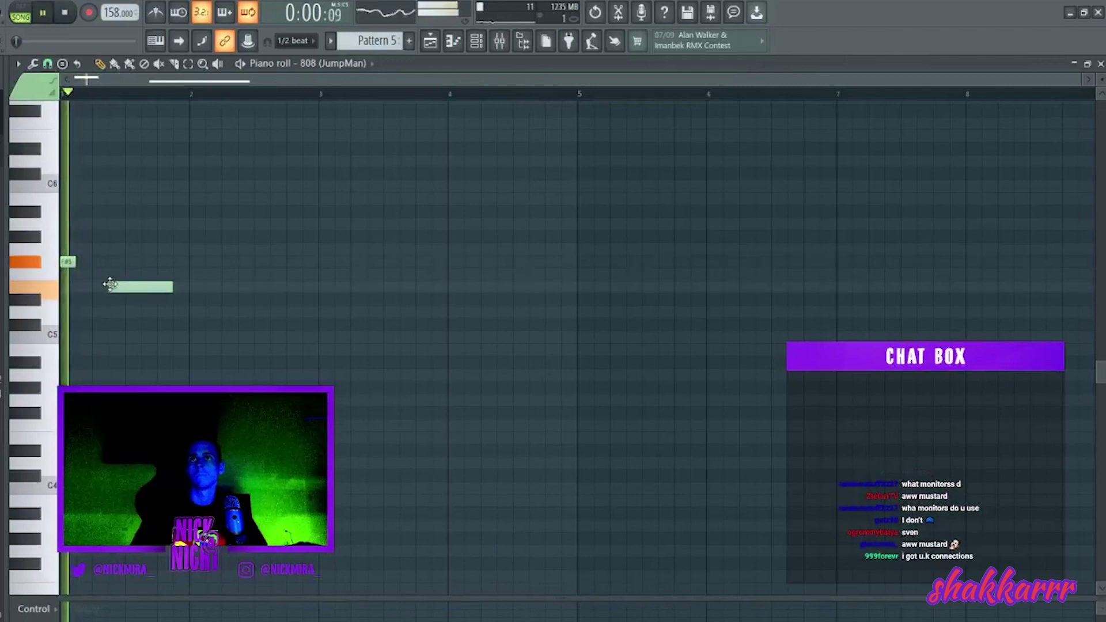
key("space")
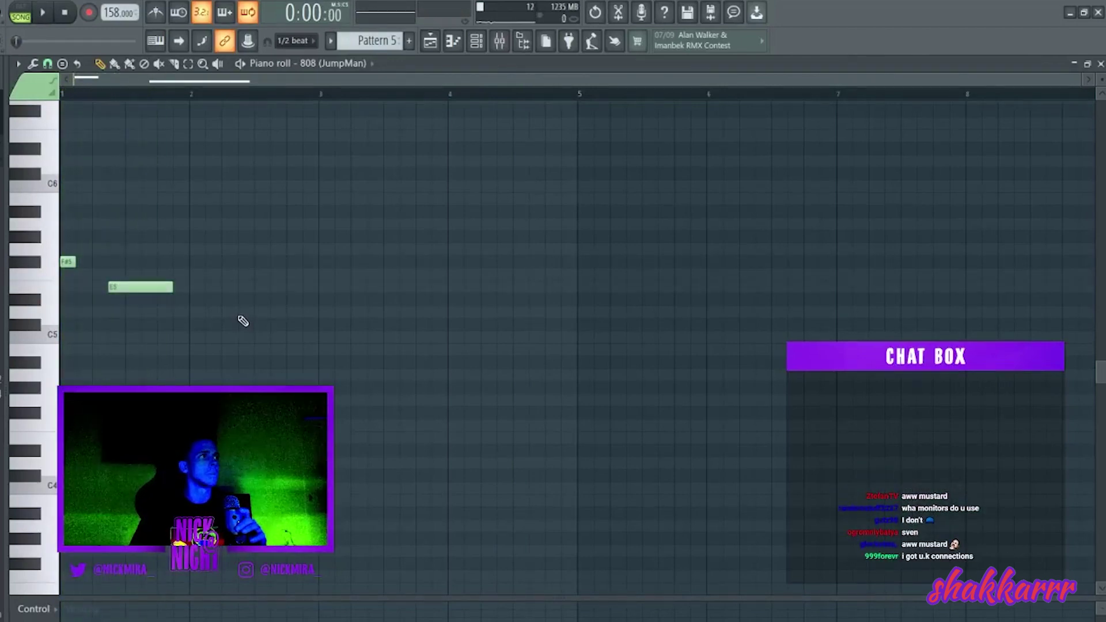
key("space")
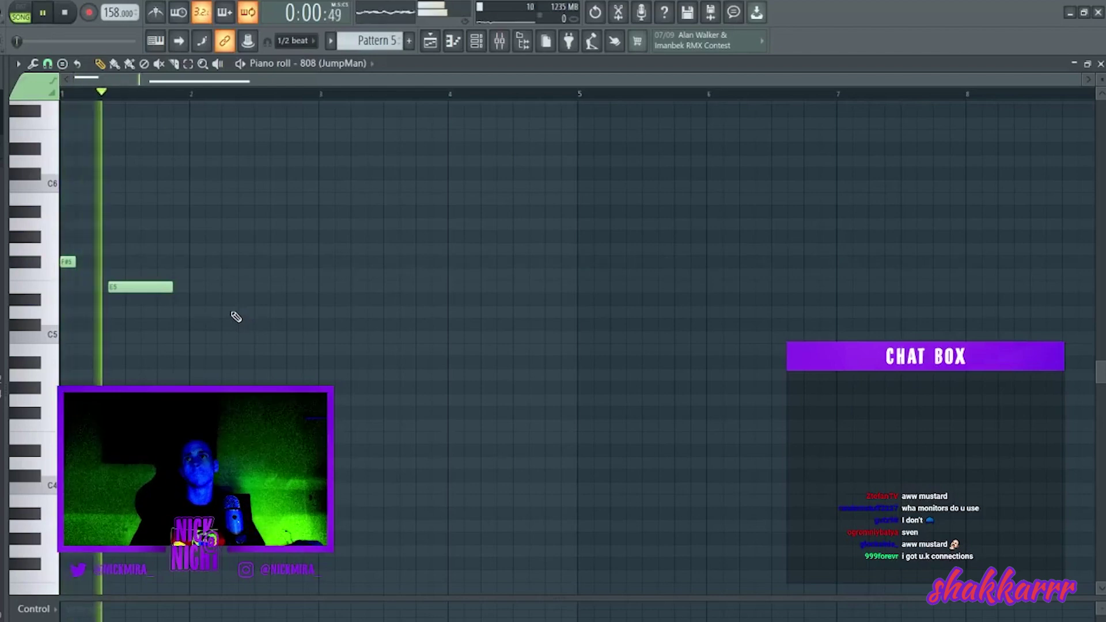
right_click(160, 287)
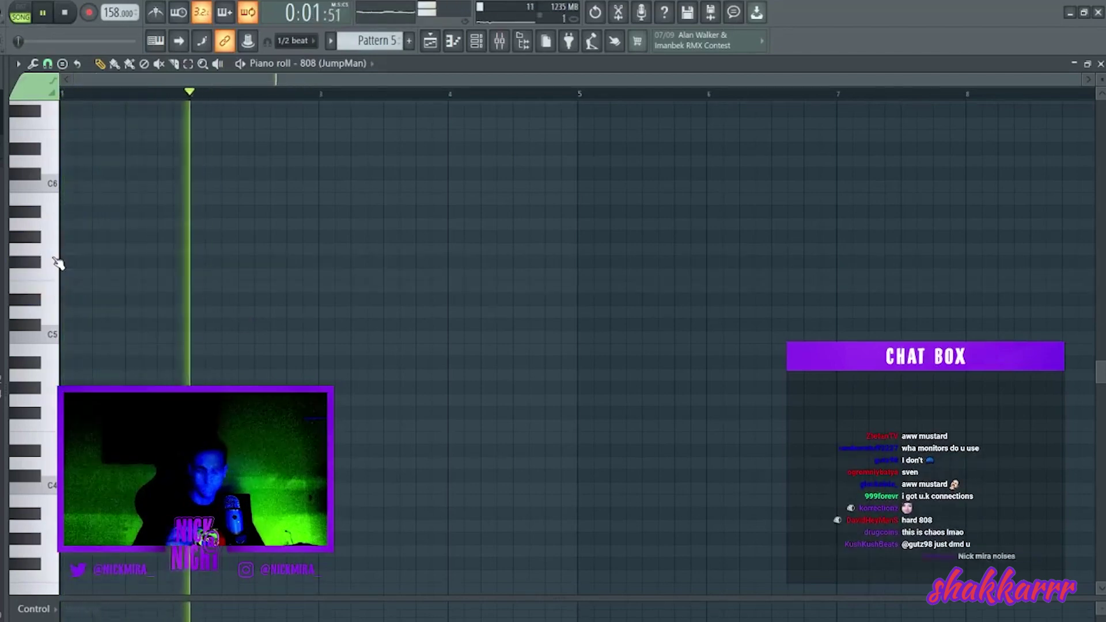
Step: Replace the 808 sample with DT - New Freeman (808) and set the channel to cut itself
key("F6")
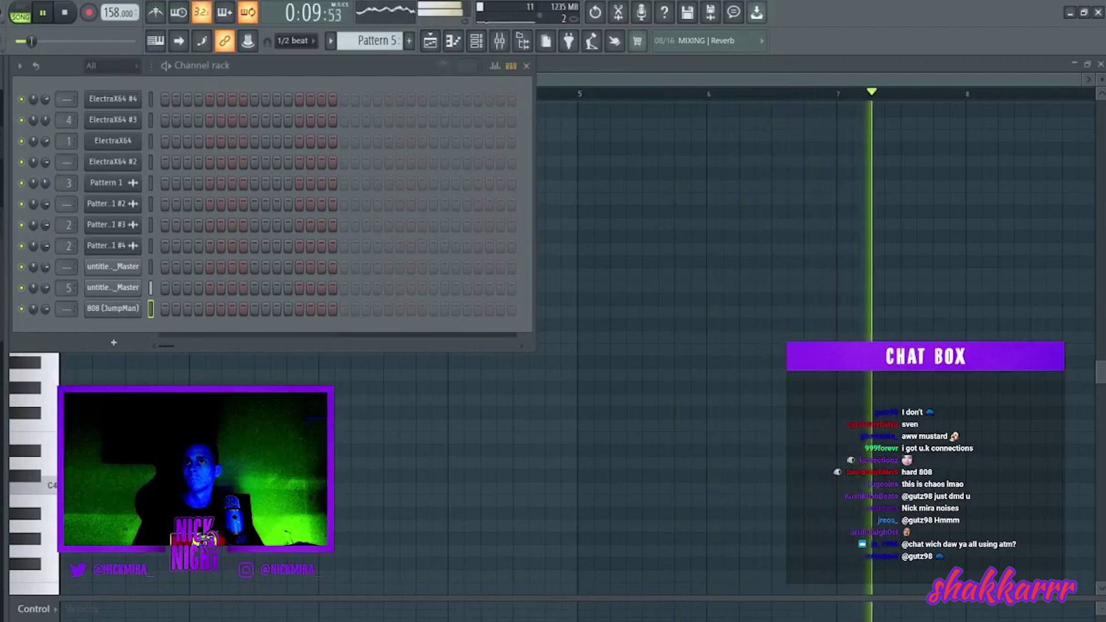
left_click_drag(0, 324, 123, 309)
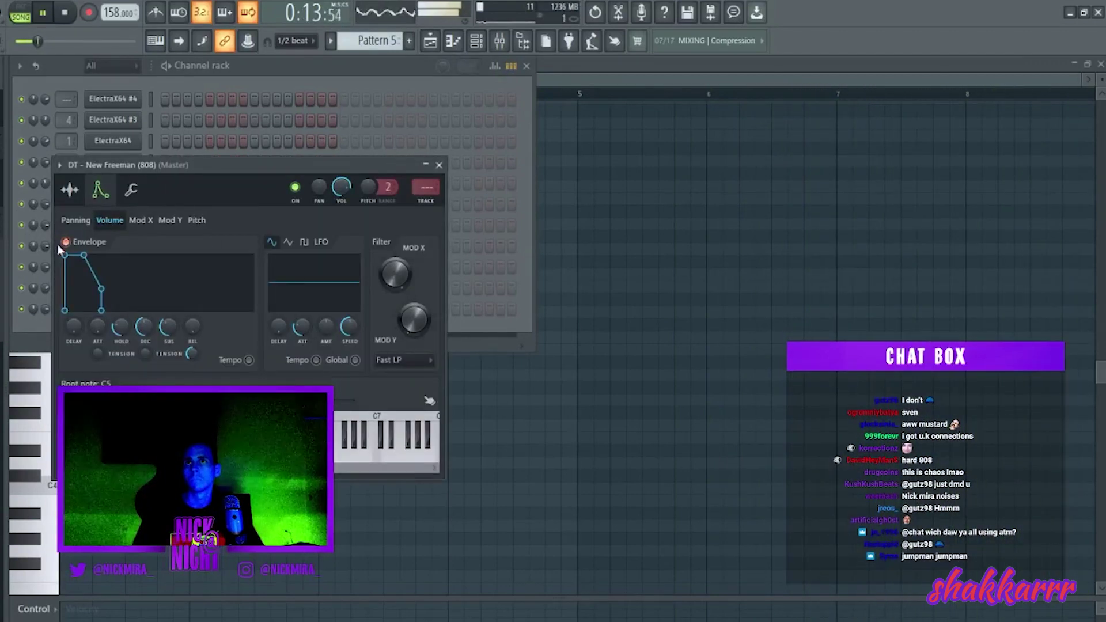
left_click(139, 193)
left_click(85, 359)
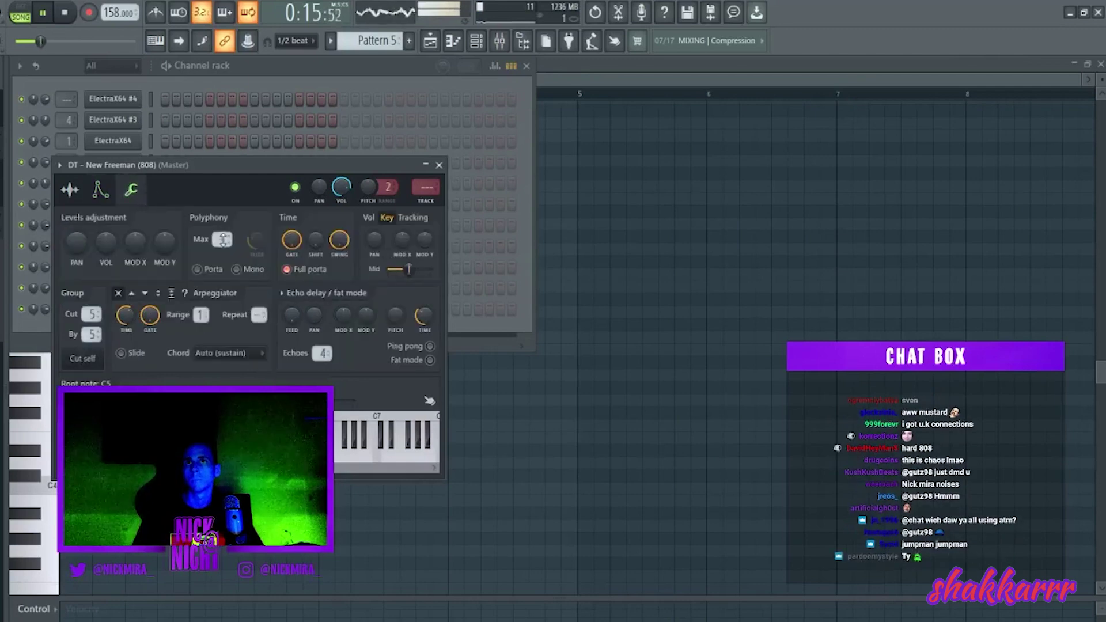
Step: Lower the project tempo to 154 BPM and open the Track 10 master clip's channel settings in the playlist
left_click(74, 192)
scroll(113, 8, "up", 1)
key("F5")
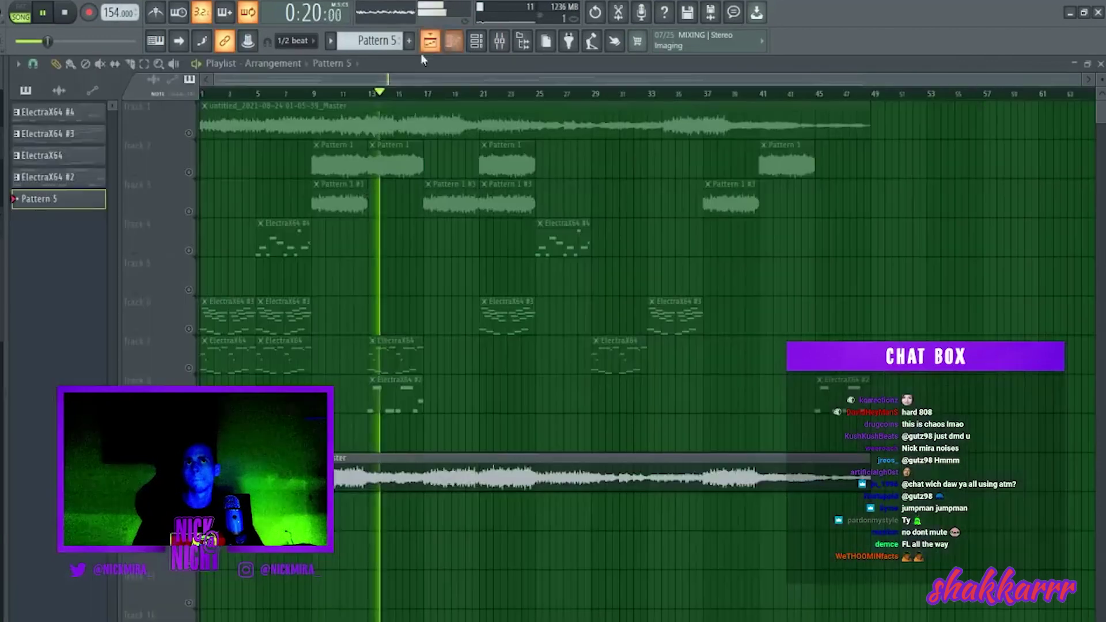
double_click(359, 483)
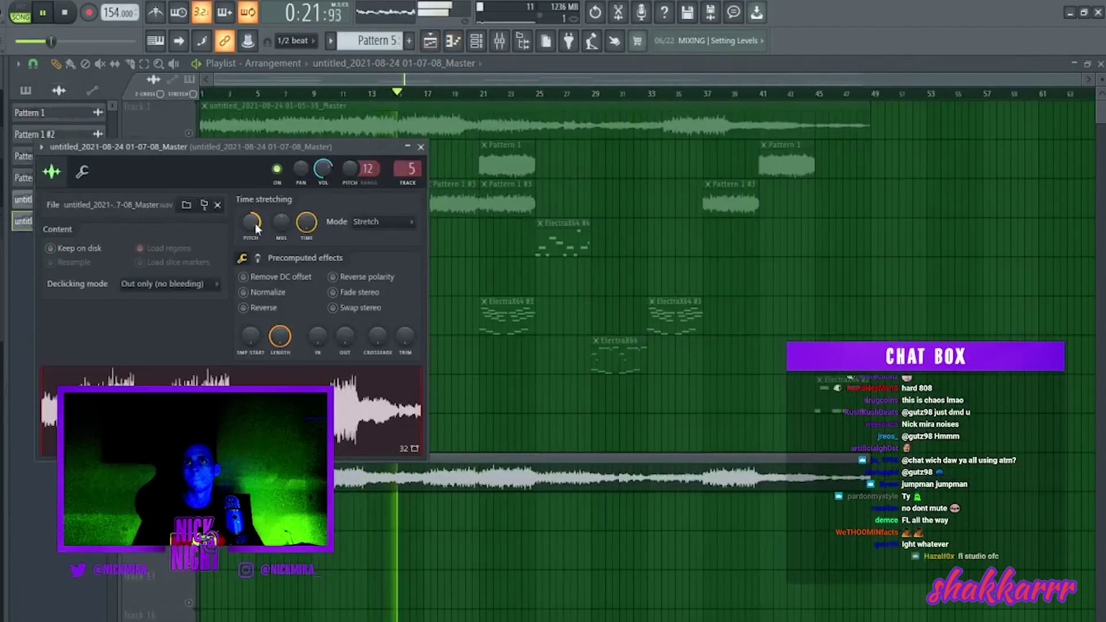
Step: Adjust the DT - New Freeman (808) channel's volume in the channel rack and open its sample settings
left_click(453, 40)
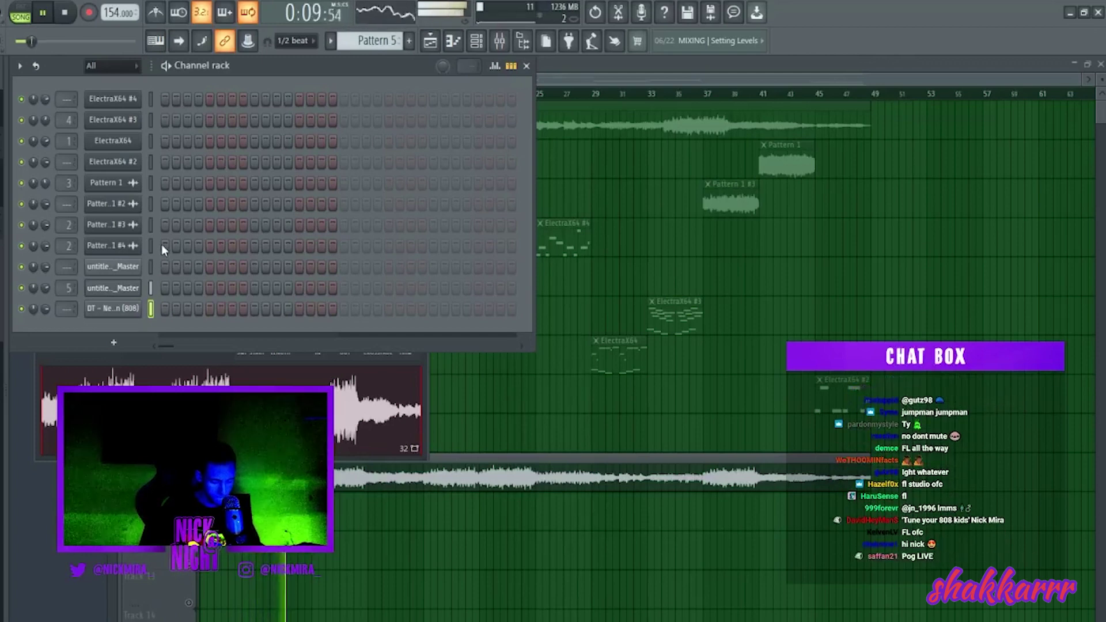
left_click_drag(41, 307, 50, 339)
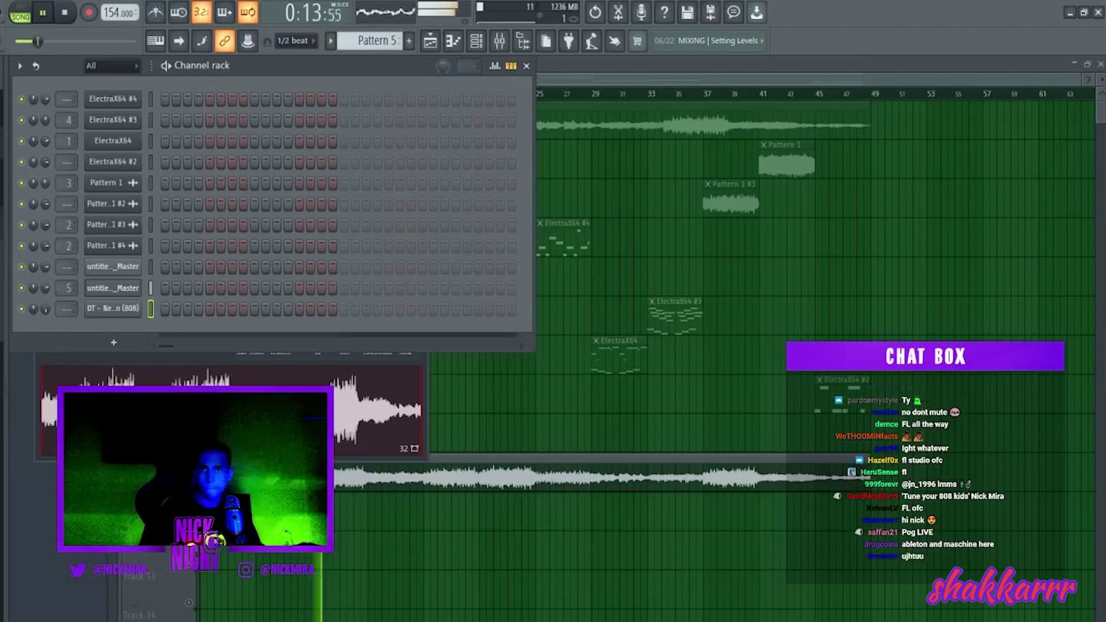
left_click(130, 311)
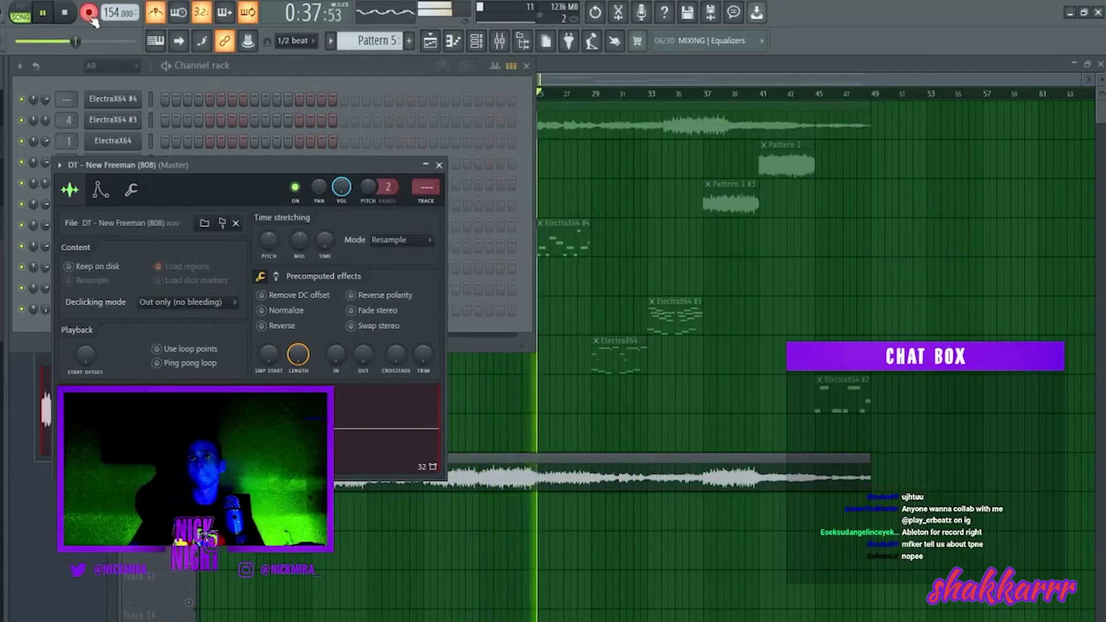
Step: Record an 808 melody over the loop and move the notes to the start of the DT - New Freeman (808) piano roll
left_click(426, 320)
key("space")
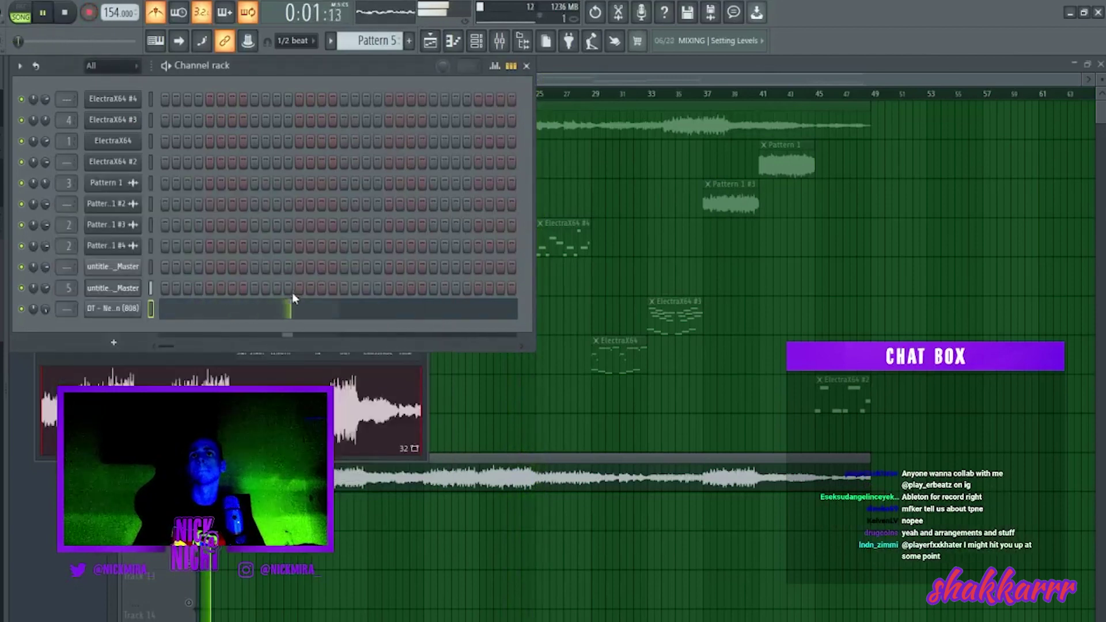
left_click(317, 306)
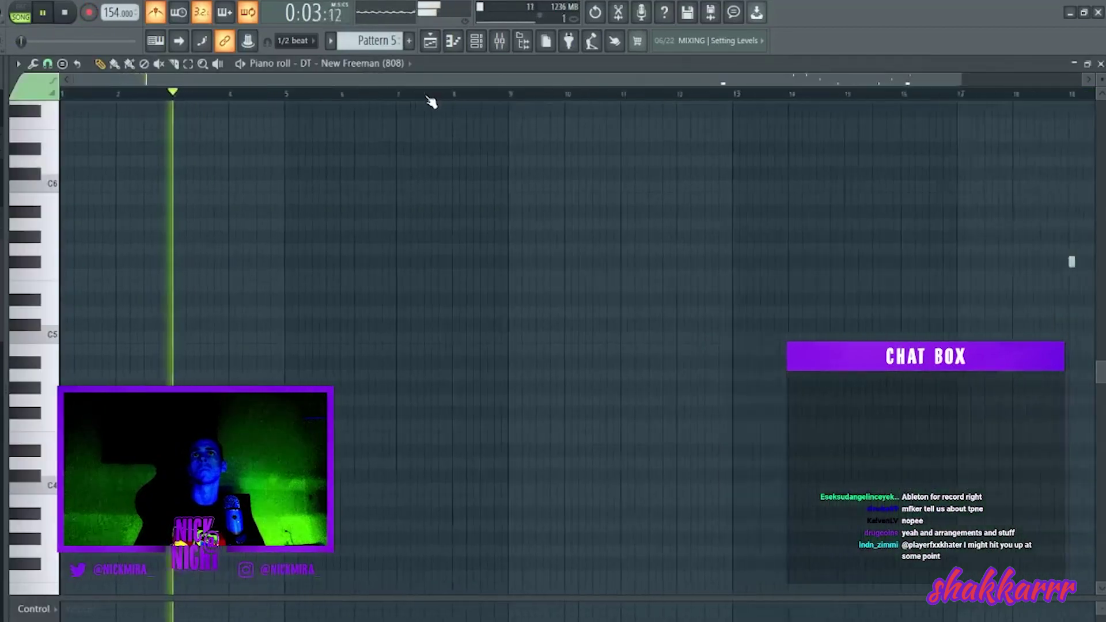
key("ctrl+a")
right_click(727, 298)
left_click_drag(798, 247, 60, 248)
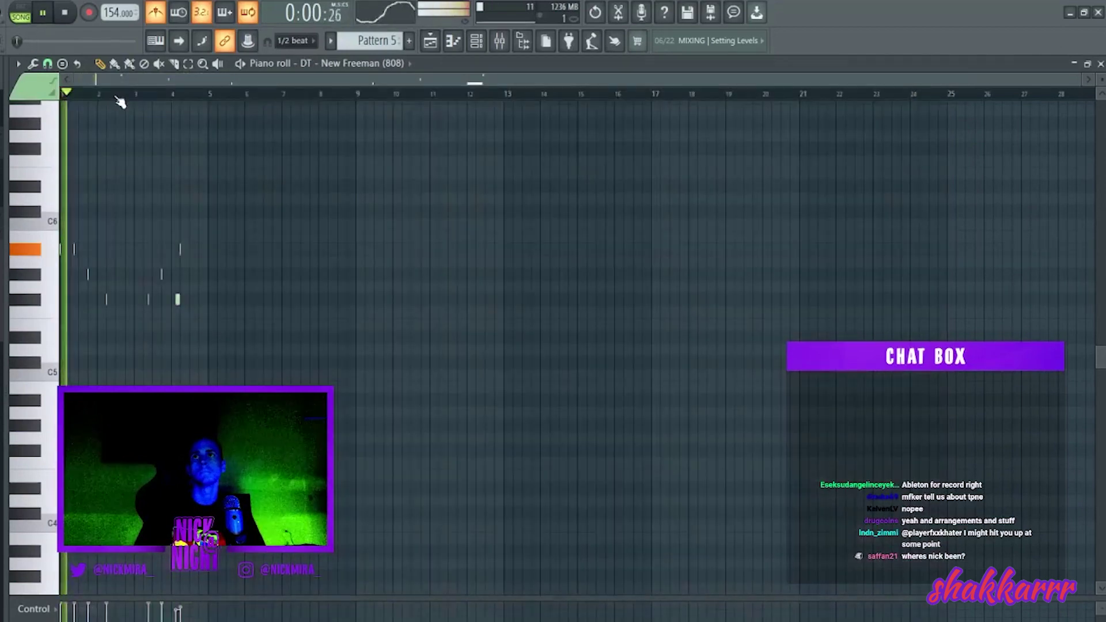
Step: Delete the F#5 note in bar 4 and the second A#5 note, and lengthen the 808 notes so the last ends at bar 5
scroll(69, 101, "up", 3)
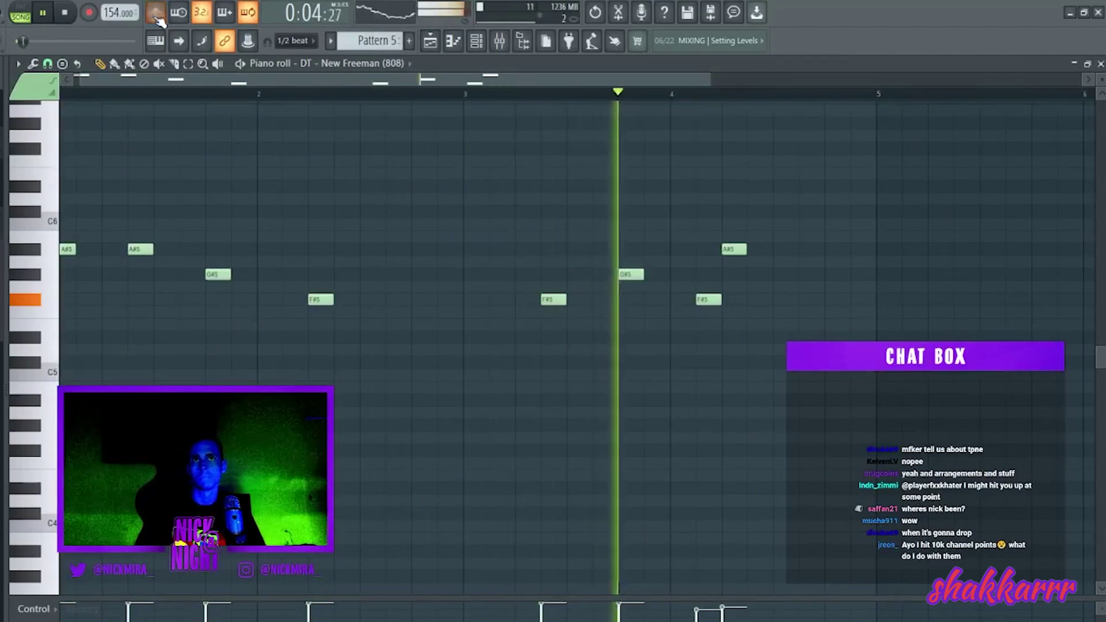
right_click(710, 300)
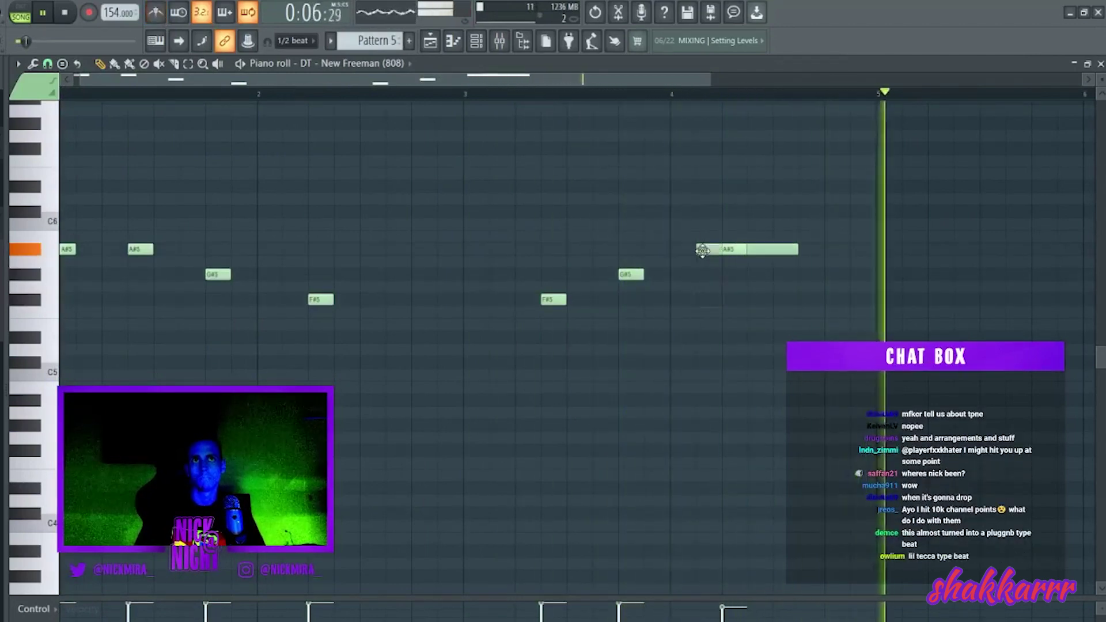
key("ctrl+a")
left_click_drag(746, 249, 876, 249)
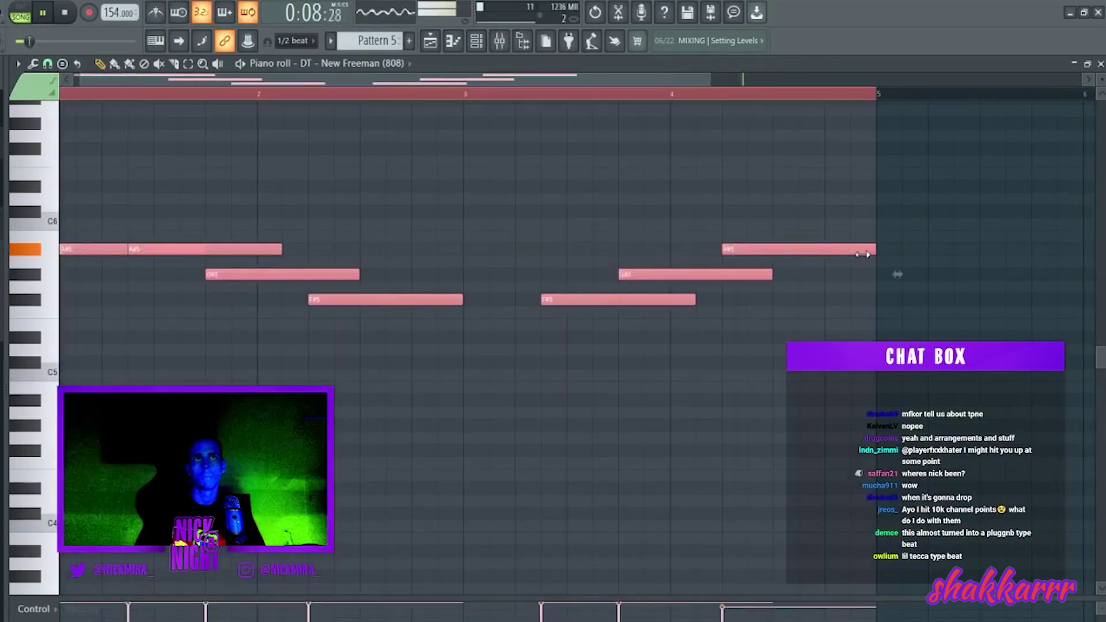
left_click(459, 190)
scroll(408, 91, "down", 3)
right_click(202, 253)
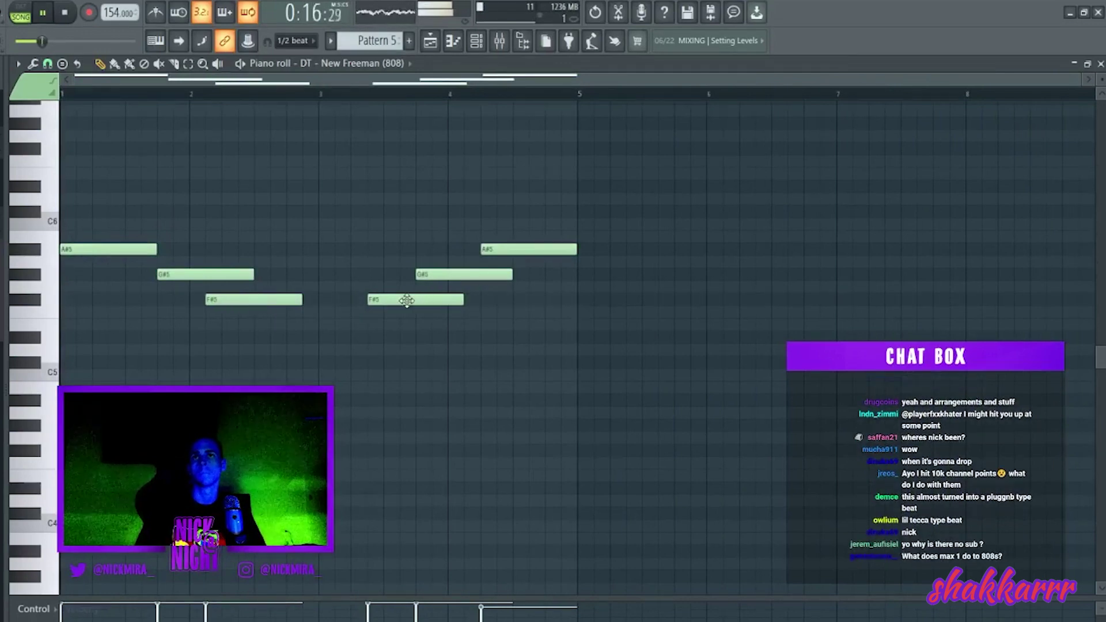
Step: Add an F#5 note at bar 3 and two A#5 notes running past bar 5, and duplicate the 808 phrase
mouse_move(366, 299)
left_mouse_down()
mouse_move(377, 310)
mouse_move(377, 297)
left_mouse_up()
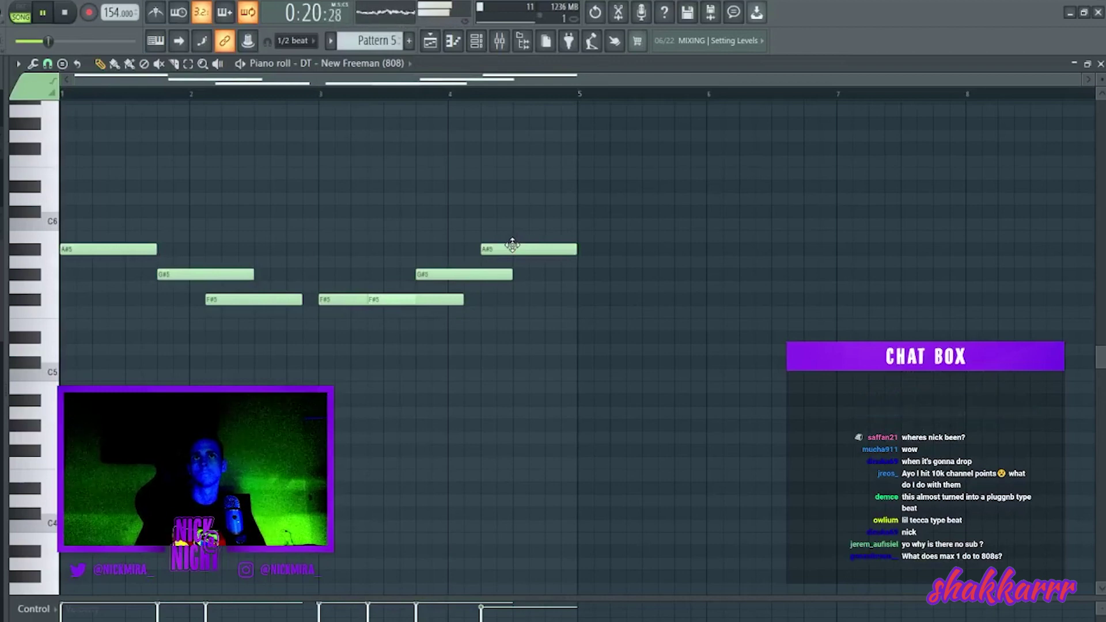
left_click_drag(512, 245, 545, 254)
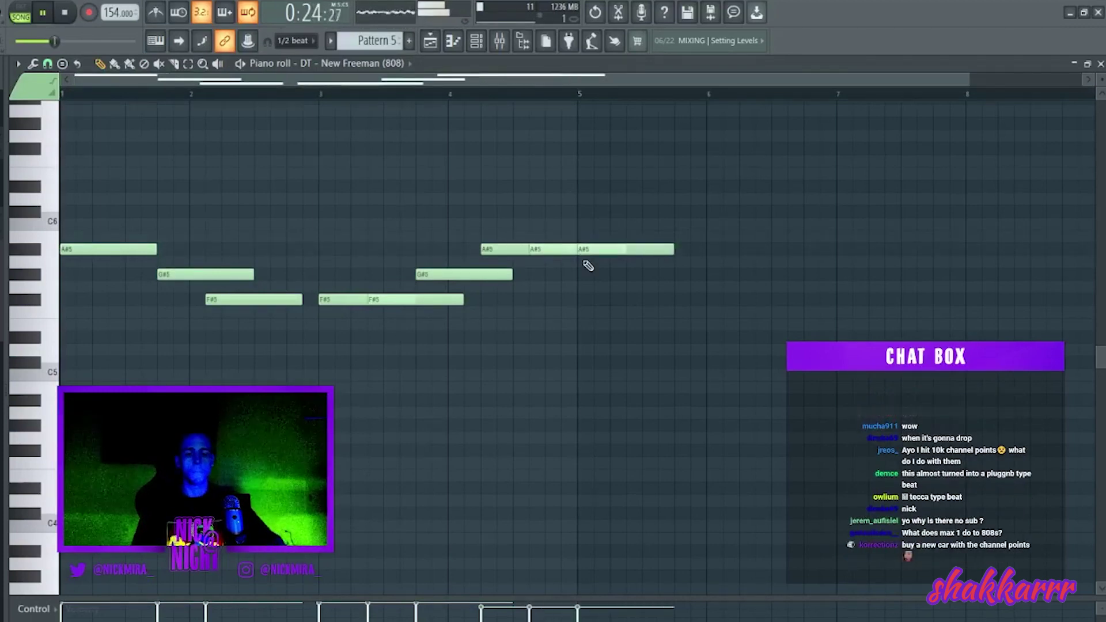
key("ctrl+b")
Step: Play the 808 pattern with the loop and view the Master clip channel's sample settings from the channel rack
left_click(293, 176)
key("space")
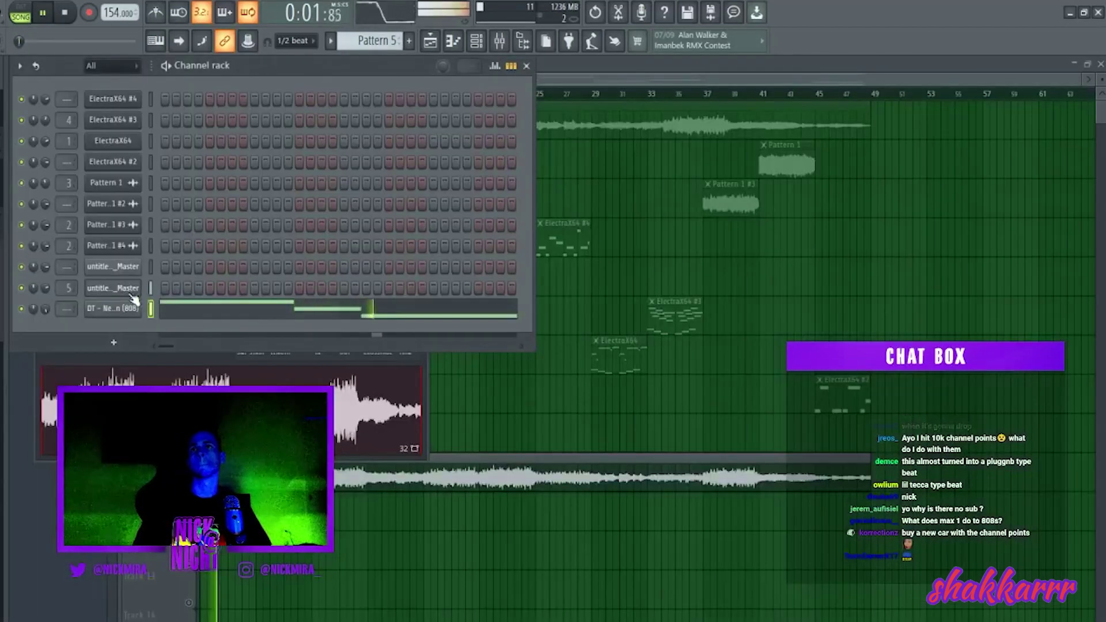
left_click(128, 291)
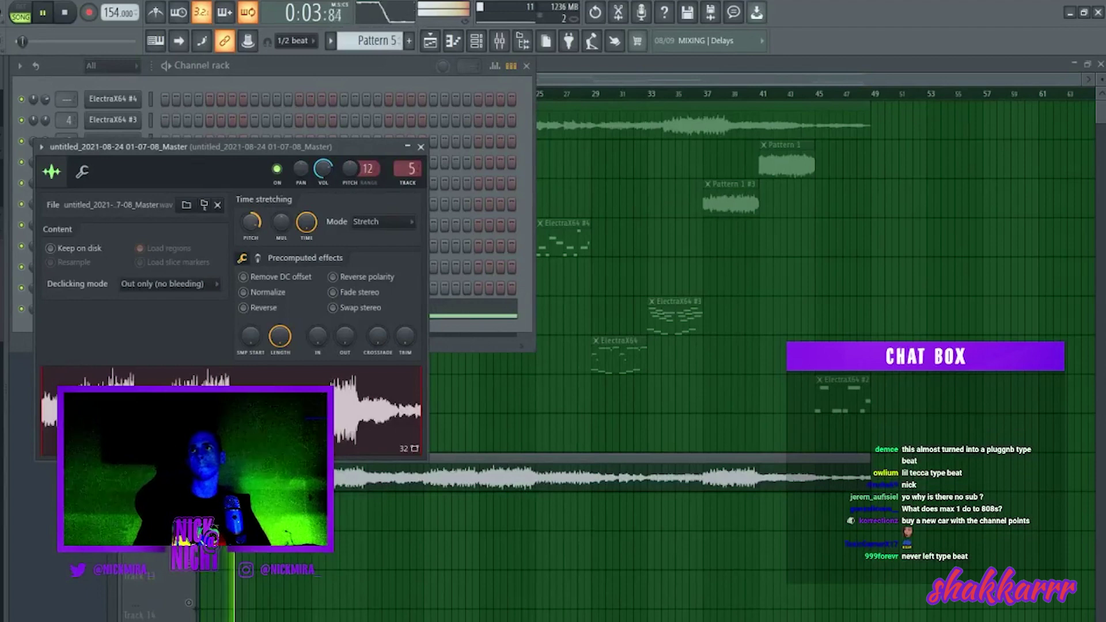
key("F7")
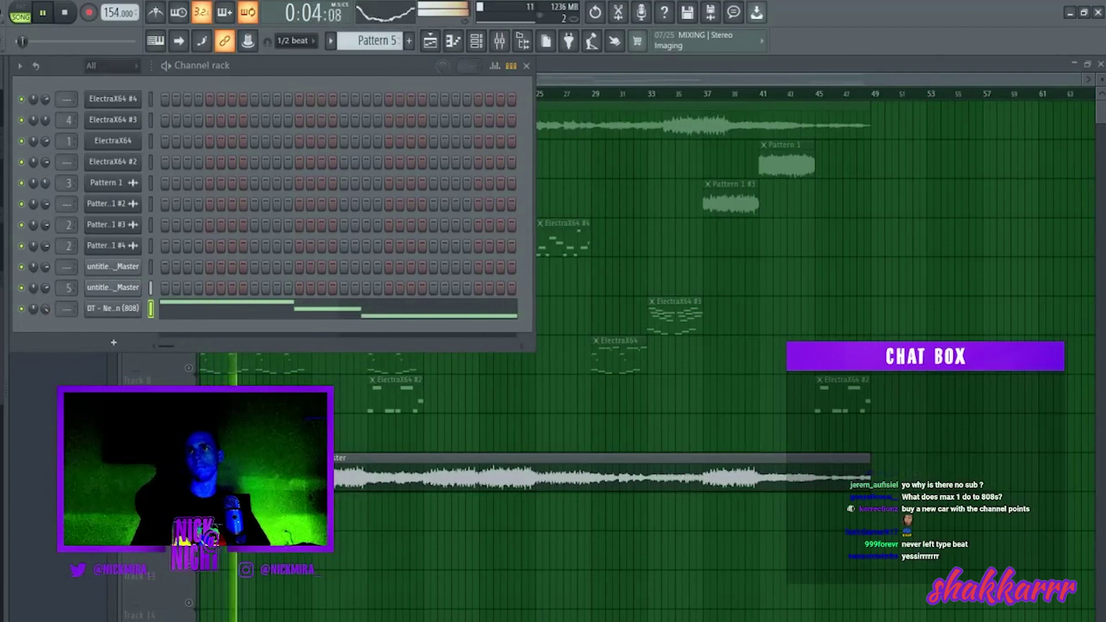
Step: Add a DT hi-hat (HH) channel and fill every second step
right_click(109, 316)
left_click(368, 364)
left_click_drag(43, 310, 43, 322)
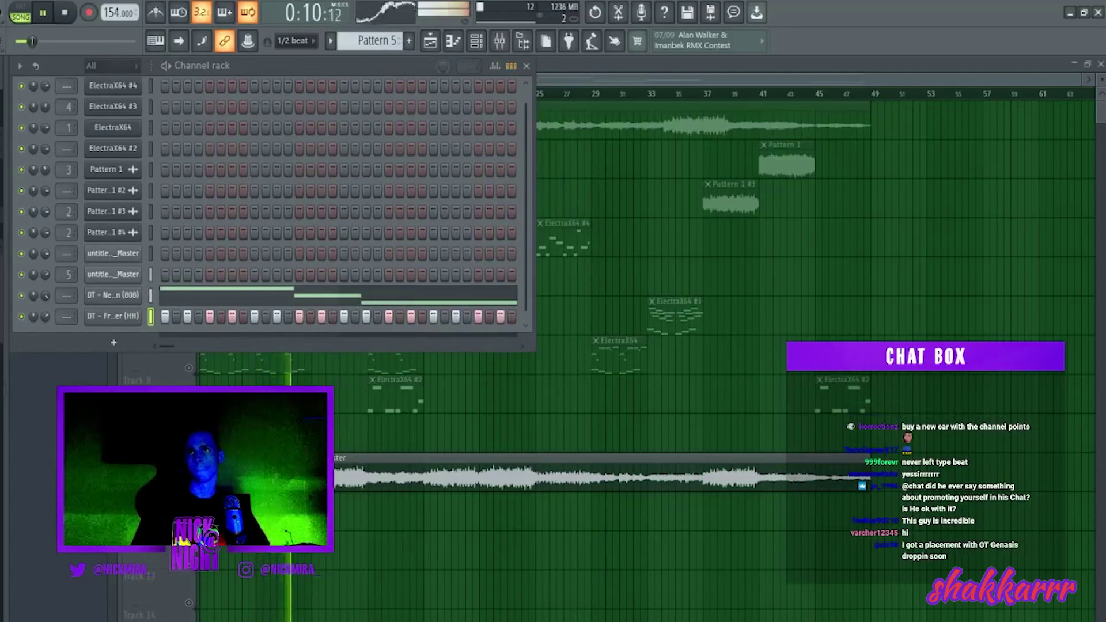
Step: Add the DT - Gangway (Clap) channel with claps on steps 3 and 9 of bar 1 and in the middle of bar 2
left_click_drag(113, 323, 113, 324)
left_click(188, 316)
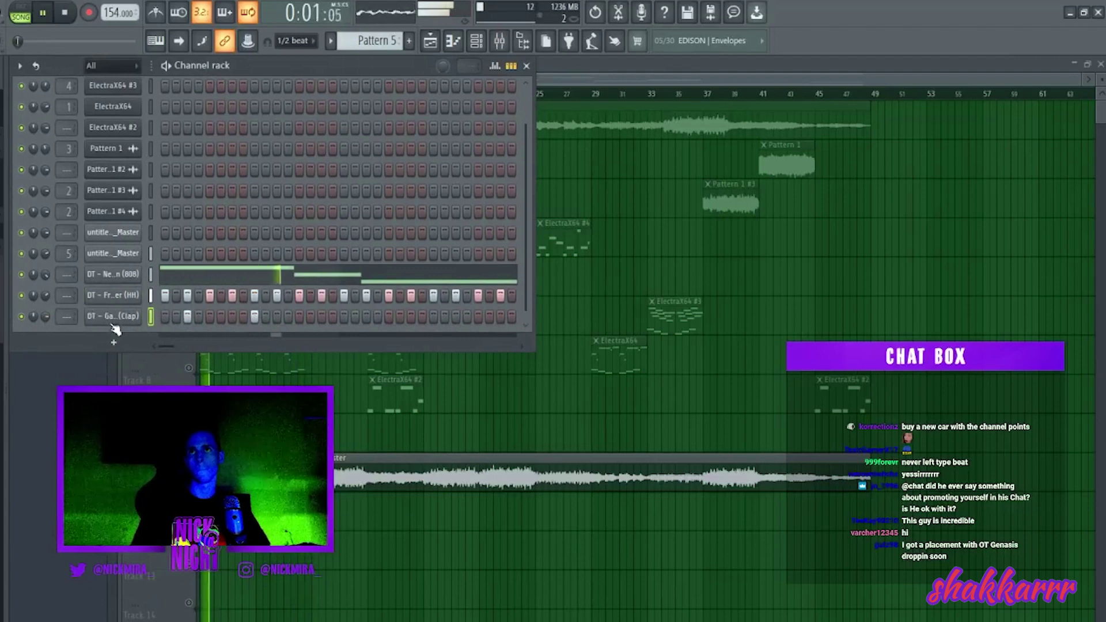
key("F7")
left_click(213, 375)
left_click(262, 375)
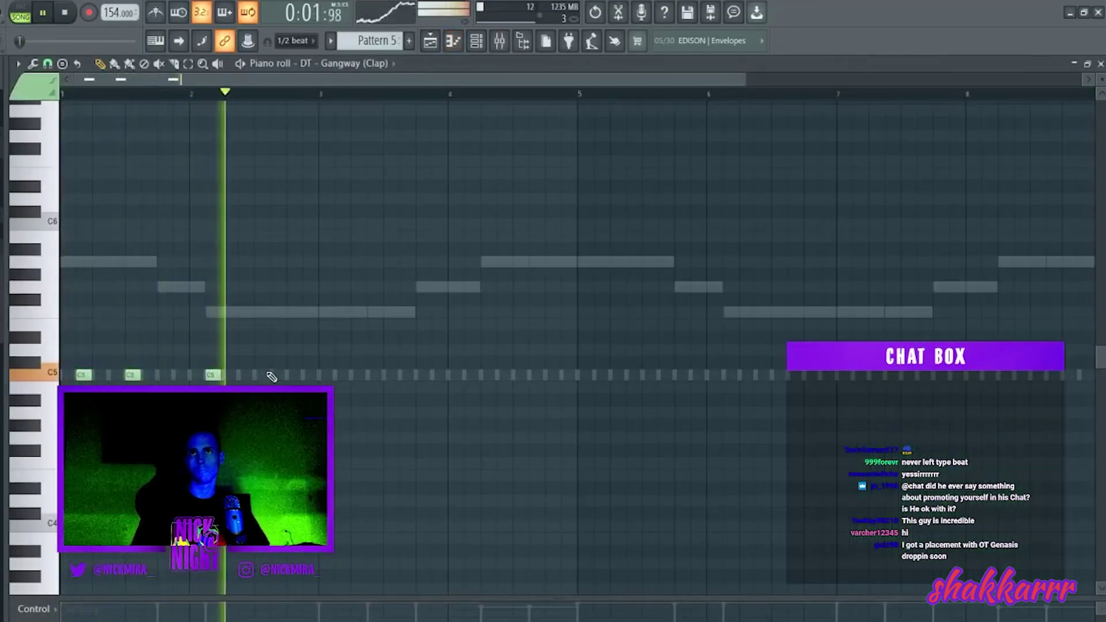
right_click(212, 375)
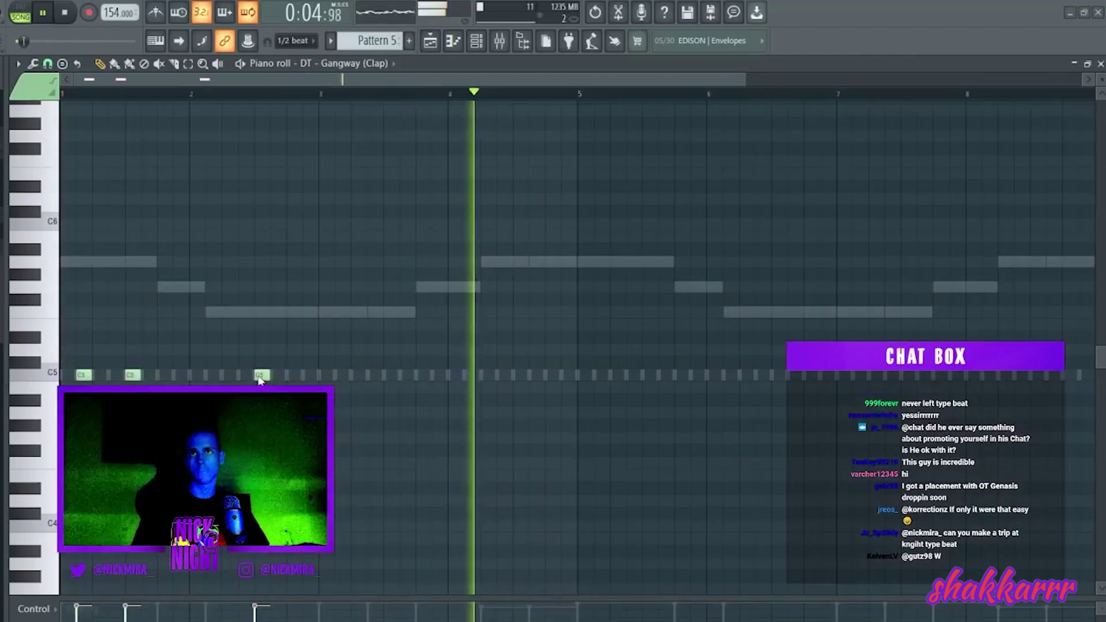
Step: Adjust the time-stretching pitch of the Track 10 master clip and play the beat with the channel rack shown
double_click(278, 315)
key("space")
key("F7")
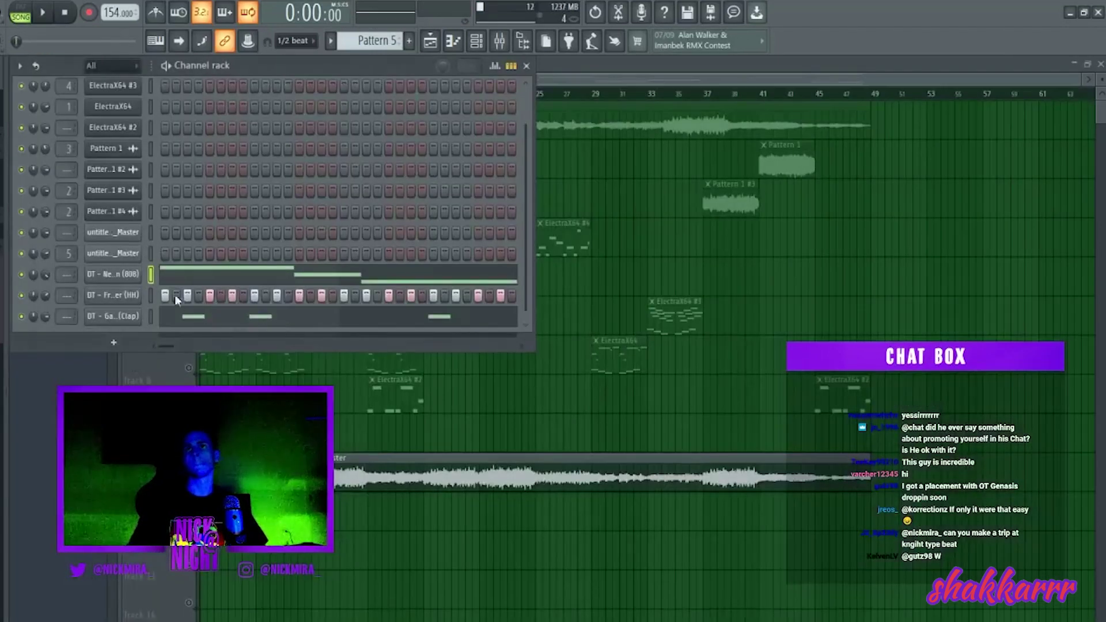
double_click(340, 464)
left_click_drag(254, 210, 253, 202)
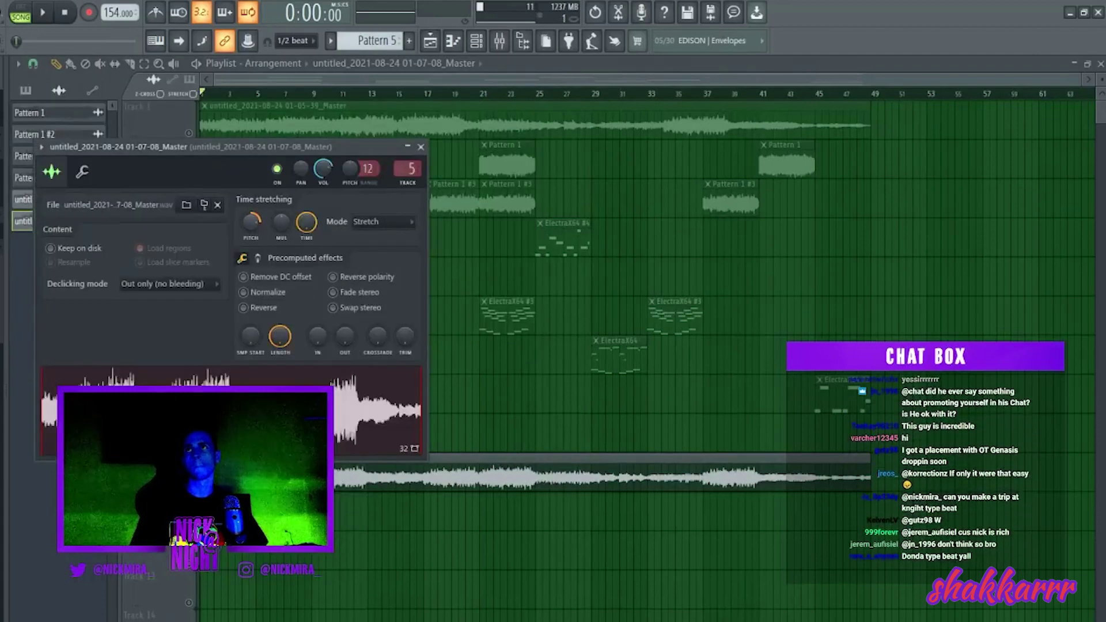
key("space")
left_click(476, 42)
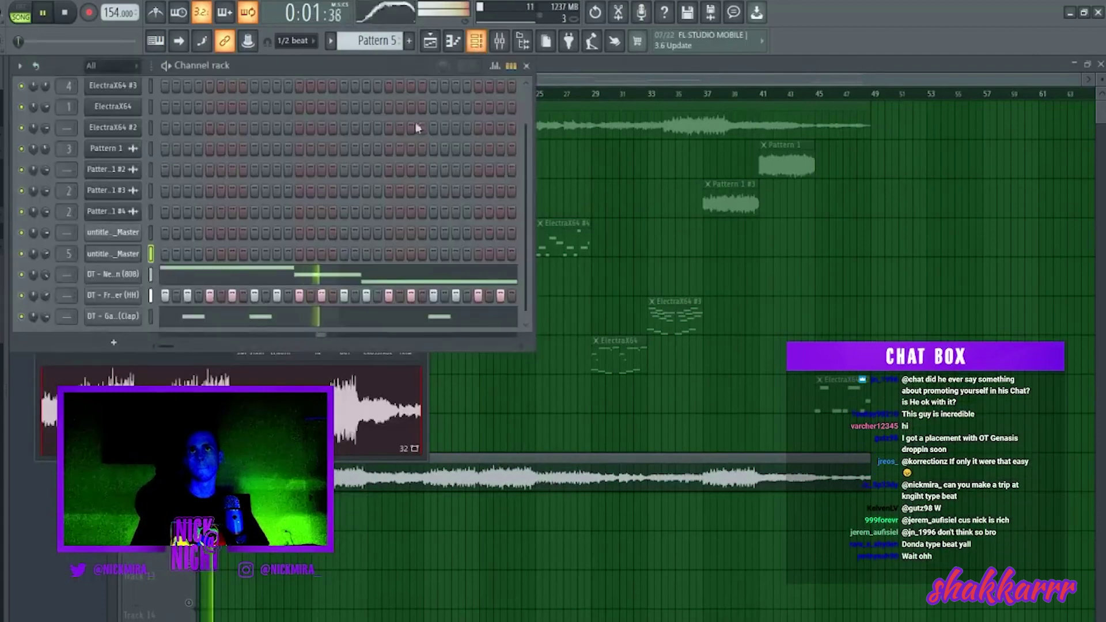
Step: Transpose all DT - New Freeman (808) notes down an octave and check the channel's sample settings
left_click(186, 275)
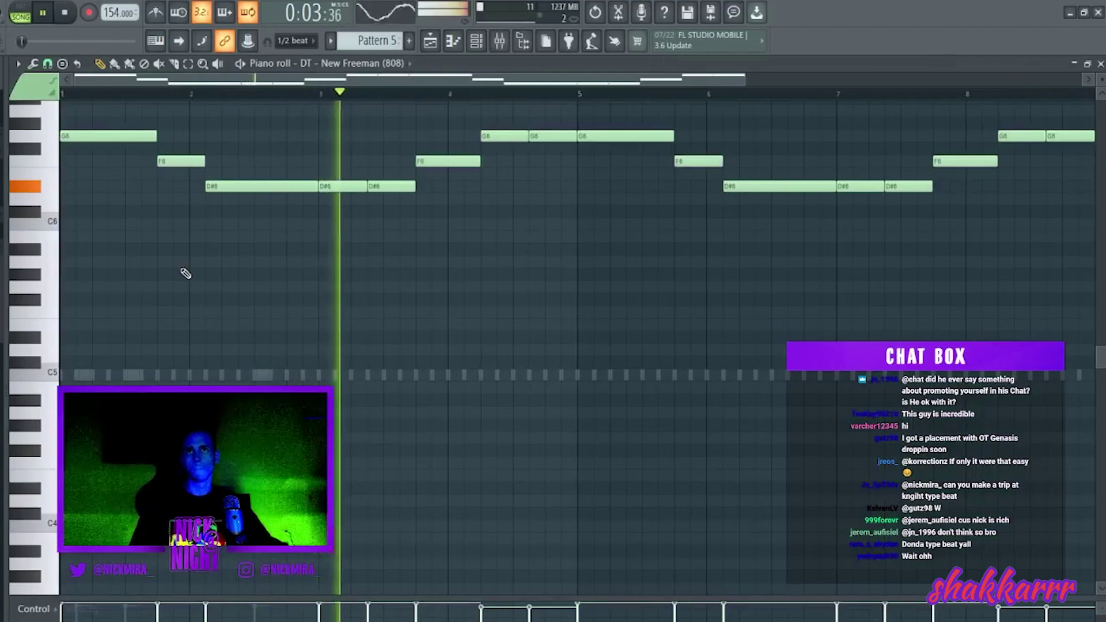
key("ctrl+Down")
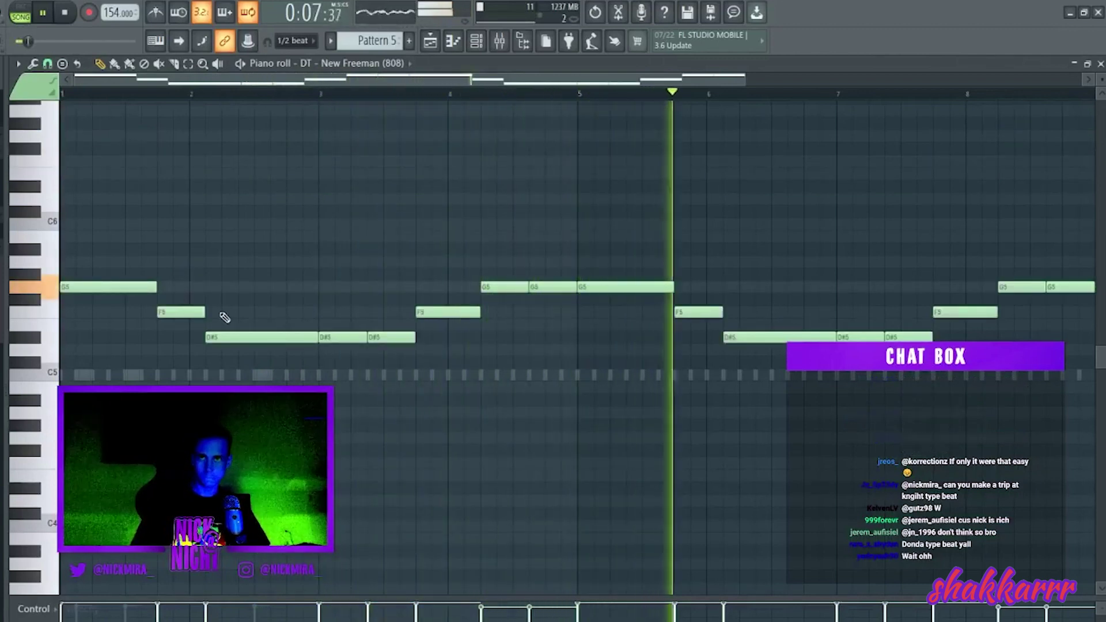
key("F7")
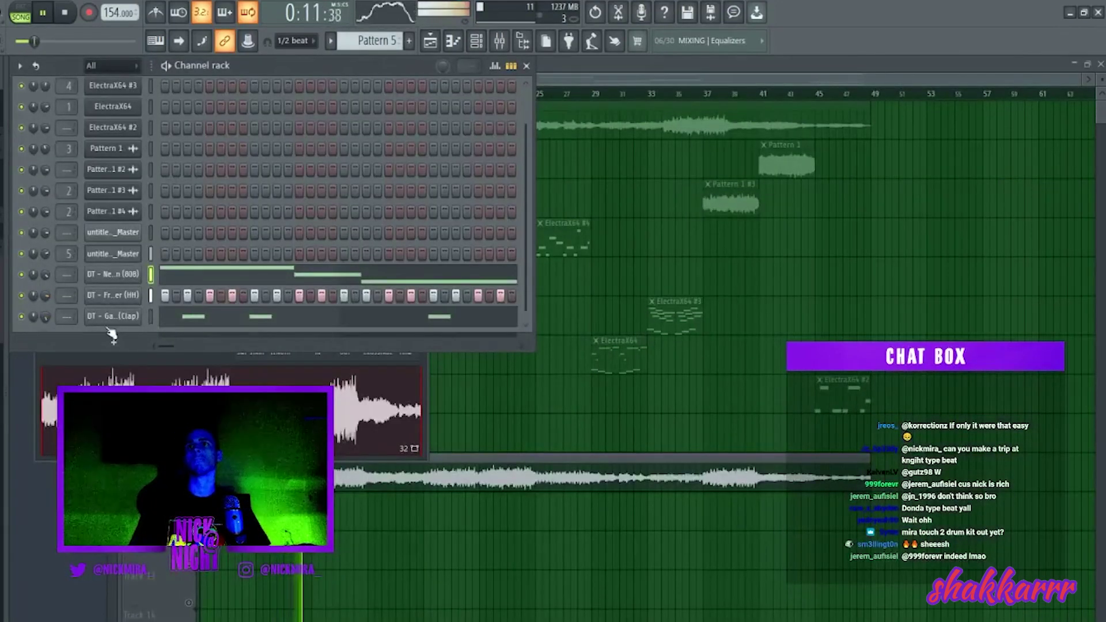
left_click(131, 276)
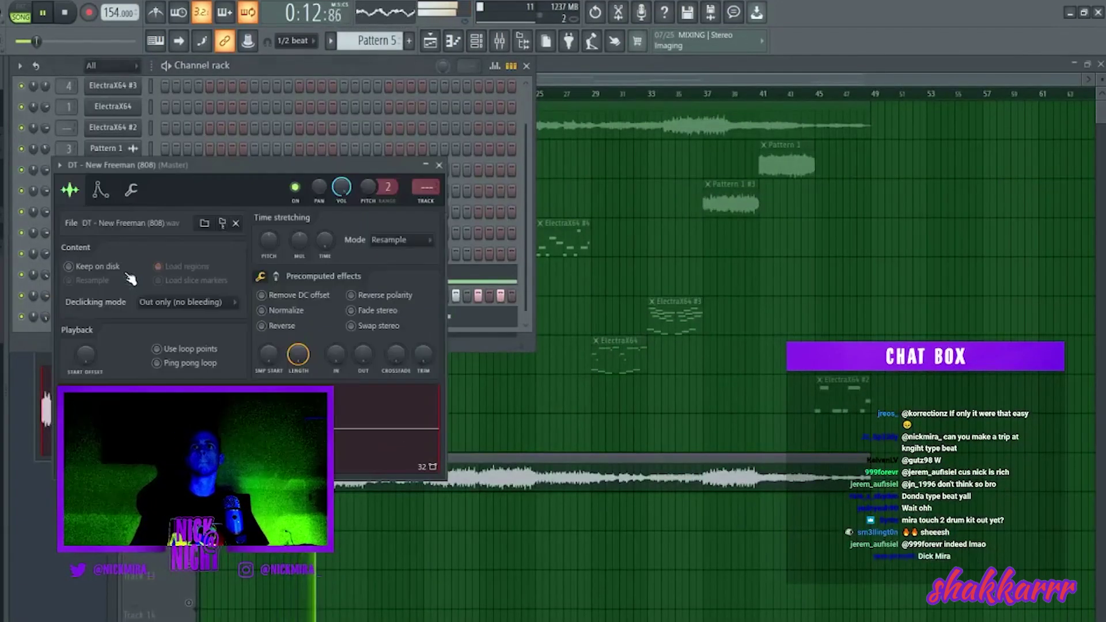
key("Escape")
Step: Add C5 claps in the middle of bars 3 and 4 of the clap piano roll and duplicate the four-bar pattern
left_click(185, 316)
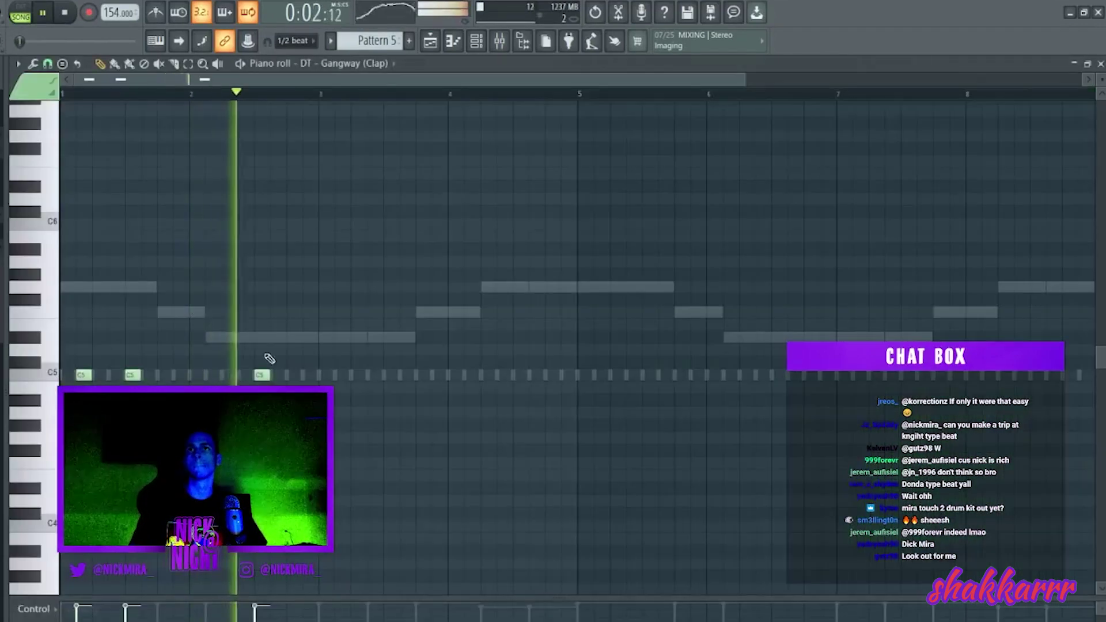
left_click(391, 376)
left_click(438, 375)
left_click_drag(439, 375, 424, 375)
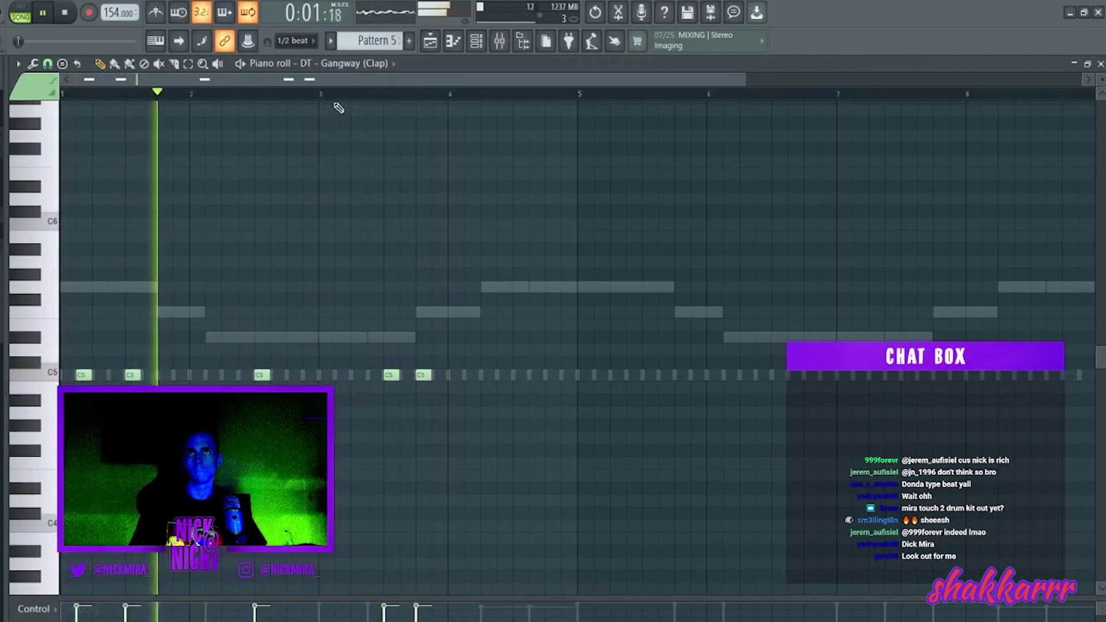
left_click(472, 375)
left_click(518, 375)
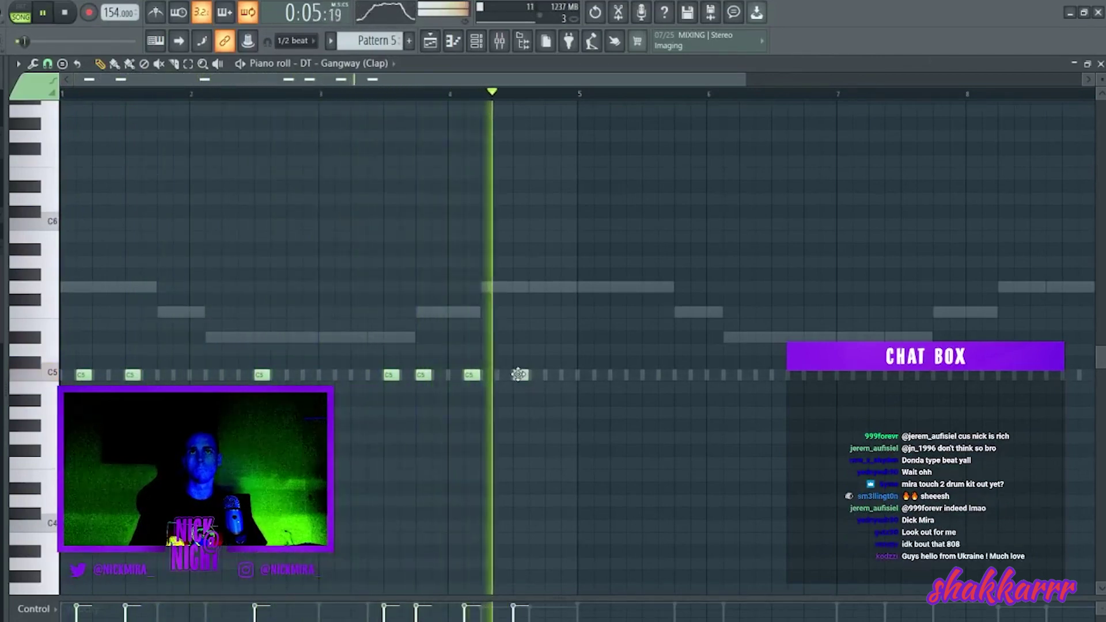
right_click(425, 378)
right_click(470, 379)
left_click_drag(614, 132, 64, 132)
Step: Open the Master clip channel's settings from the channel rack and raise the project tempo to 159 BPM
key("F7")
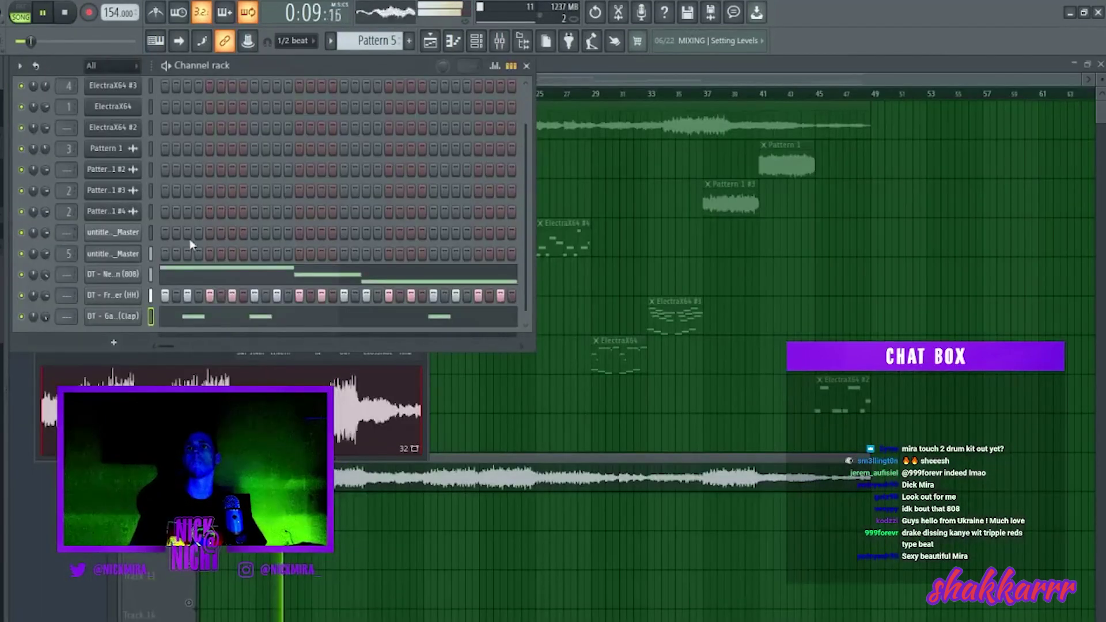
left_click(113, 254)
key("F6")
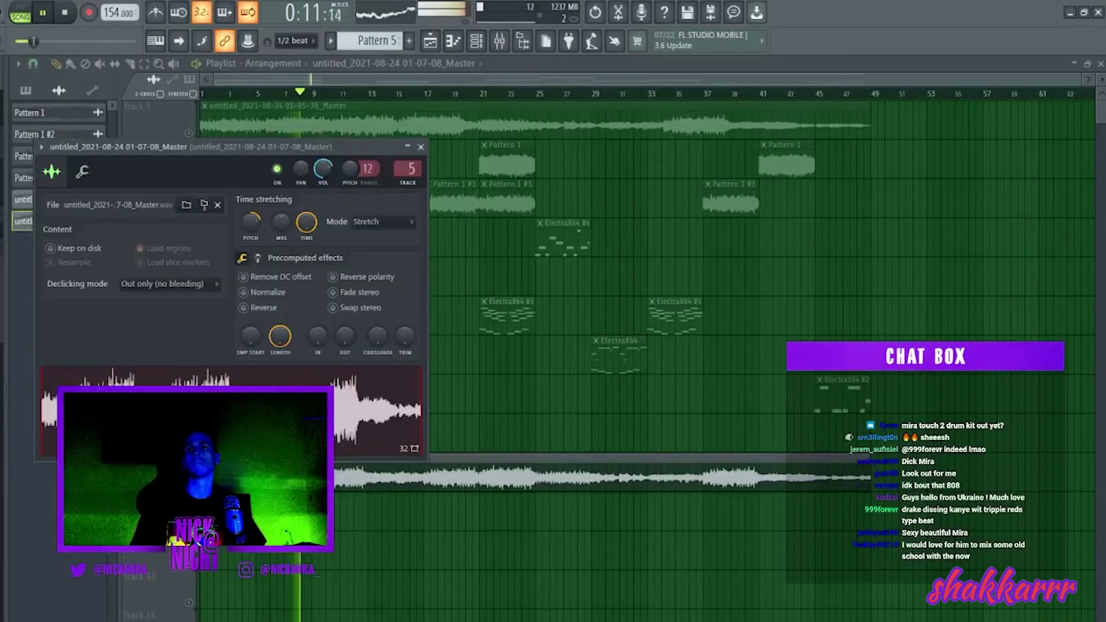
key("space")
key("space")
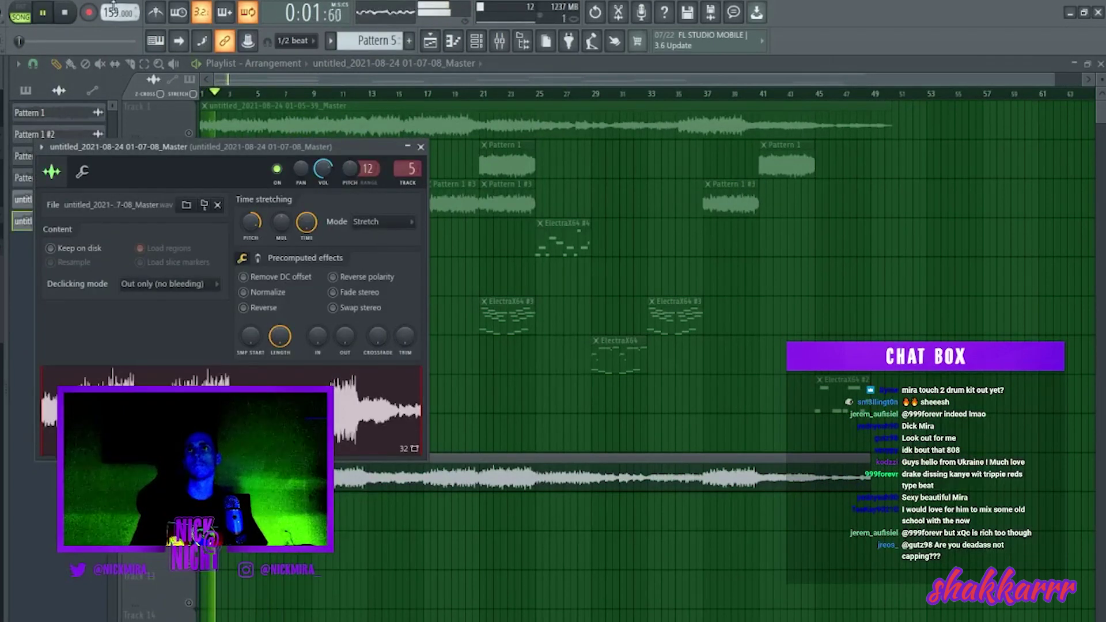
key("Escape")
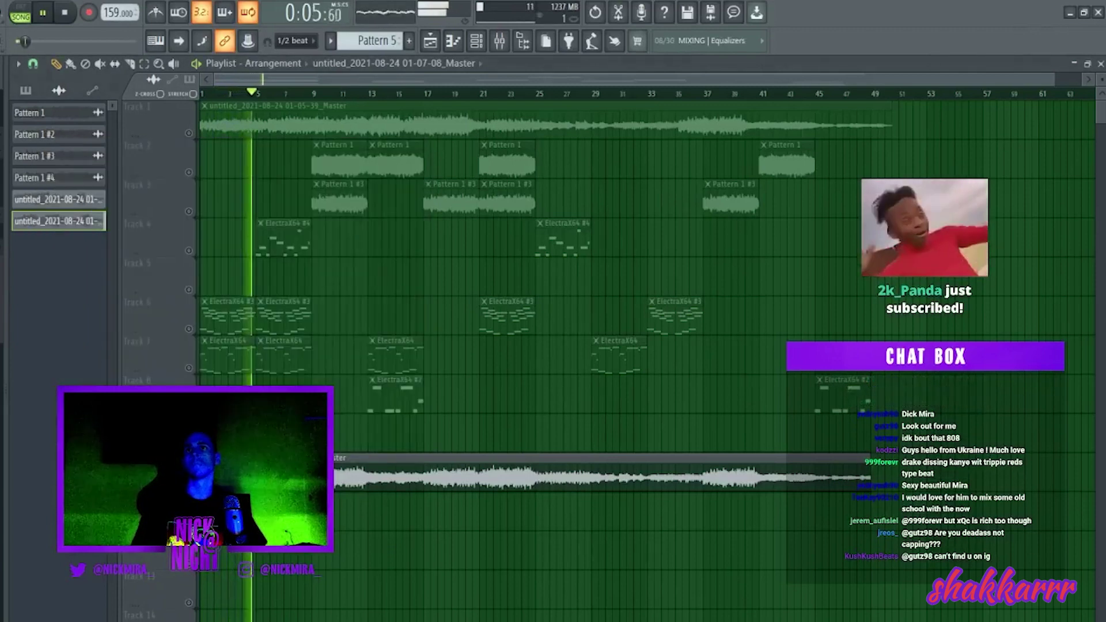
Step: Transpose all DT - New Freeman (808) notes down nine semitones to A#5, G#5 and F#5
key("F7")
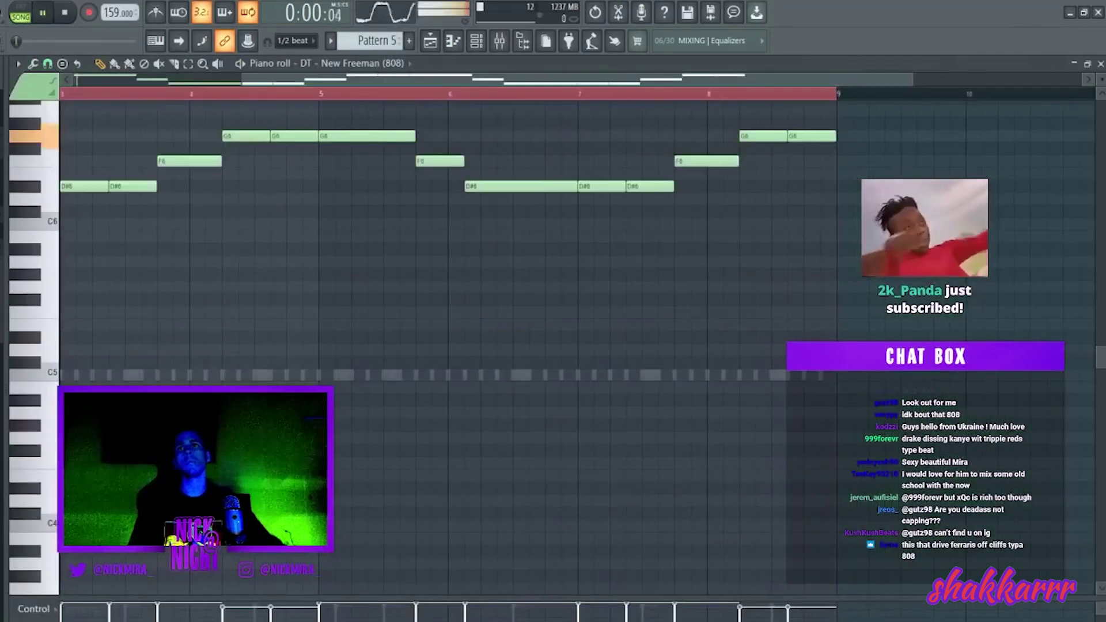
key("shift+Down")
key("shift+Down")
key("shift+Down")
key("shift+Down")
key("shift+Down")
key("shift+Down")
key("shift+Down")
key("shift+Down")
key("shift+Down")
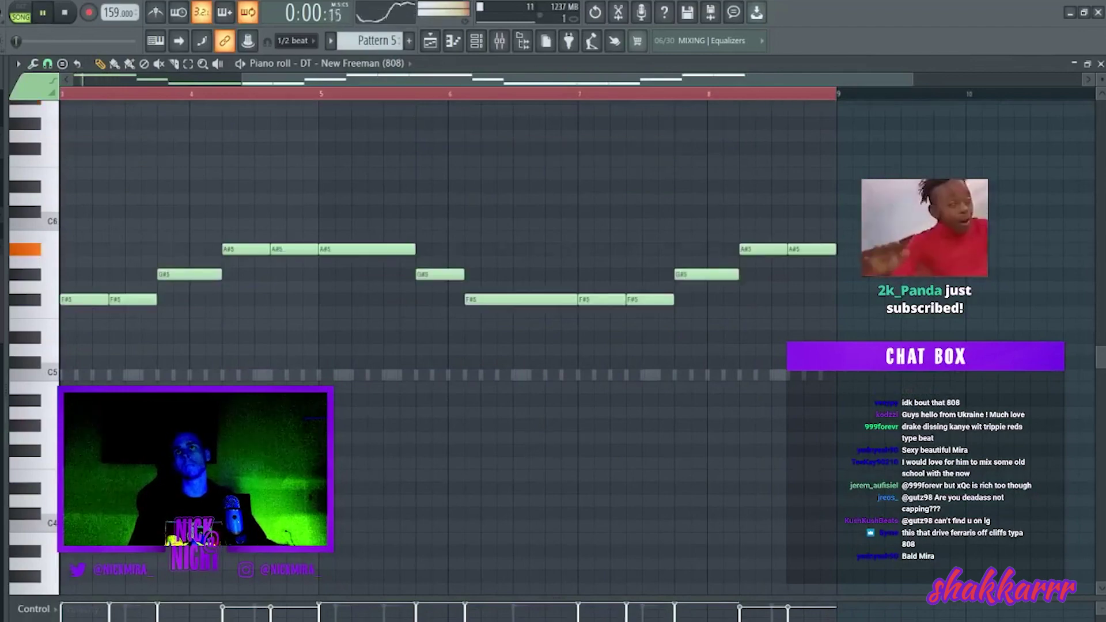
Step: Reopen the DT - New Freeman (808) piano roll from the channel rack and undo the last note resize
key("F5")
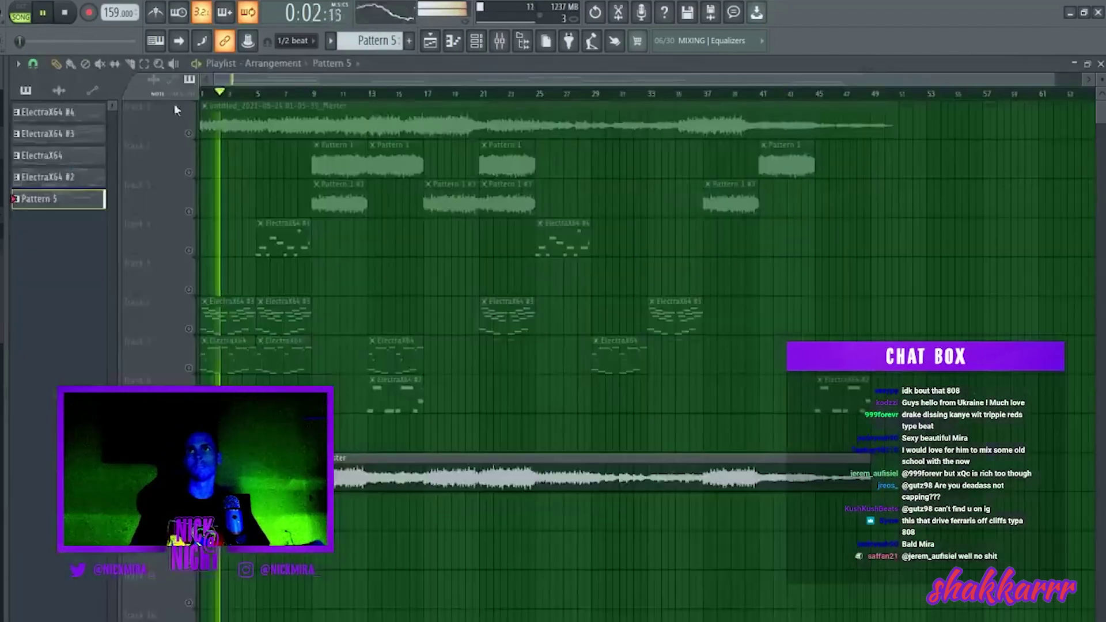
left_click(483, 49)
left_click(254, 278)
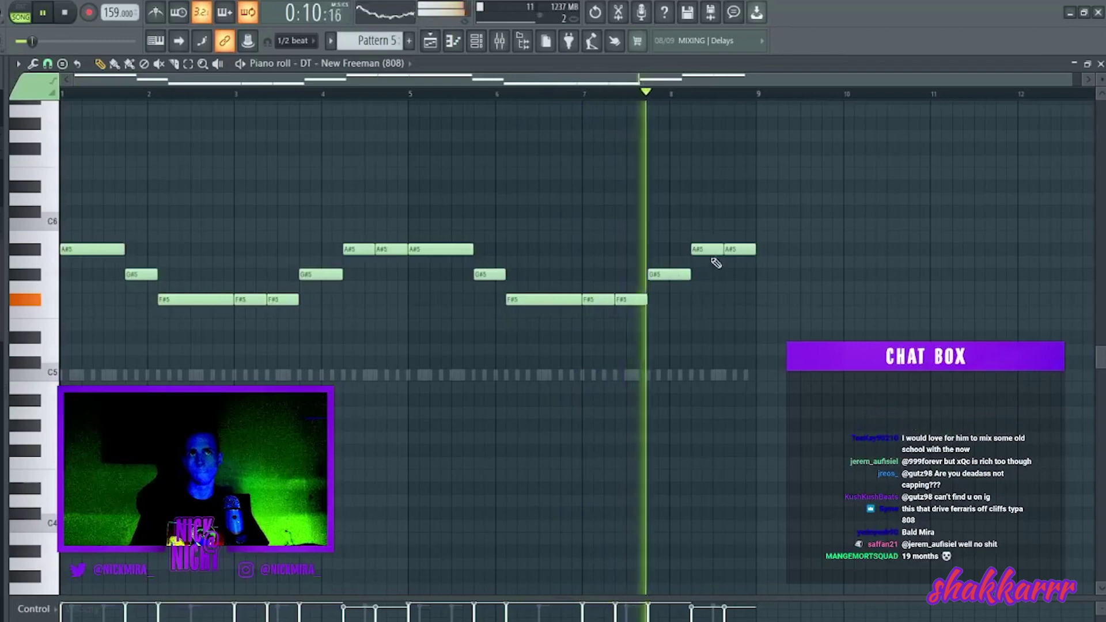
key("ctrl+z")
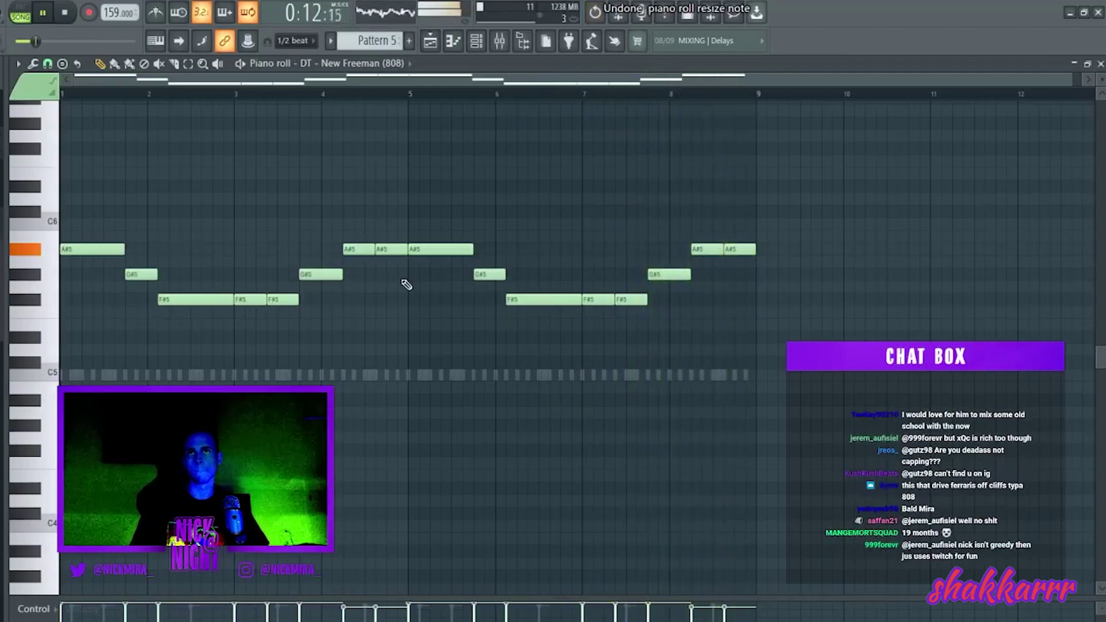
Step: Replace the 808 channel's sample with DT - Aero (808) and open its piano roll
key("F6")
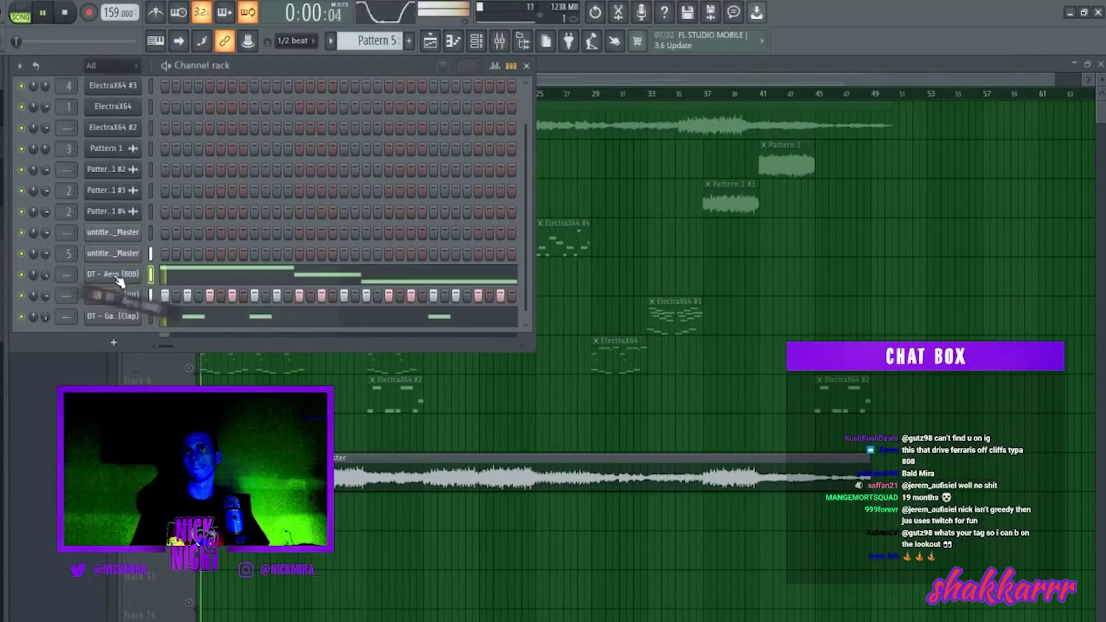
key("space")
left_click(190, 276)
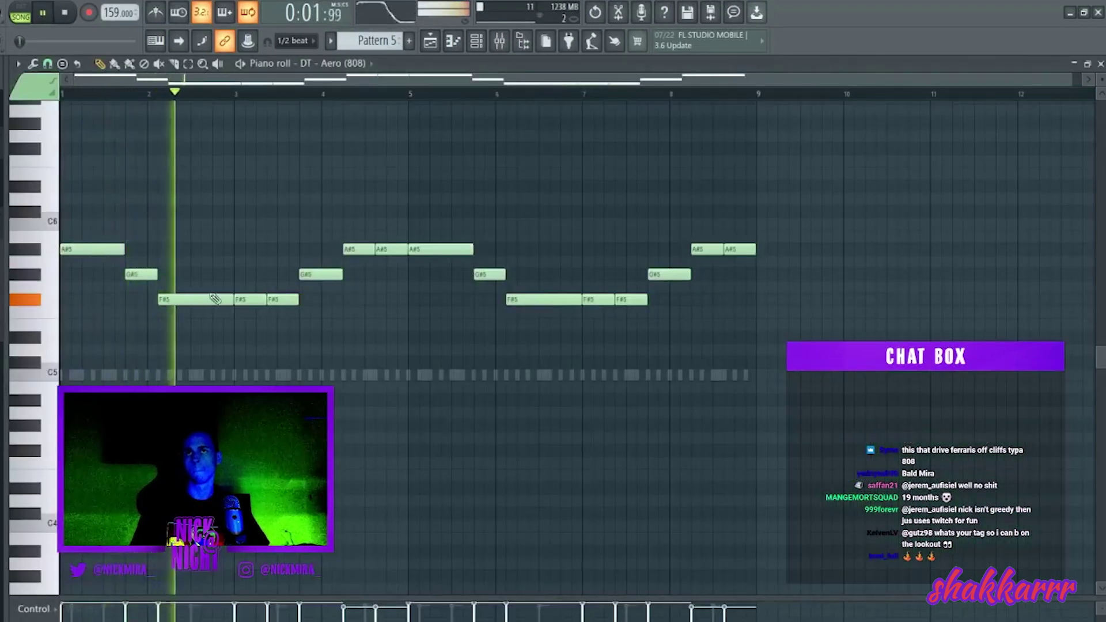
Step: Slice the opening A#5 note of the DT - Aero (808) line into two equal notes and play the result
key("space")
key("space")
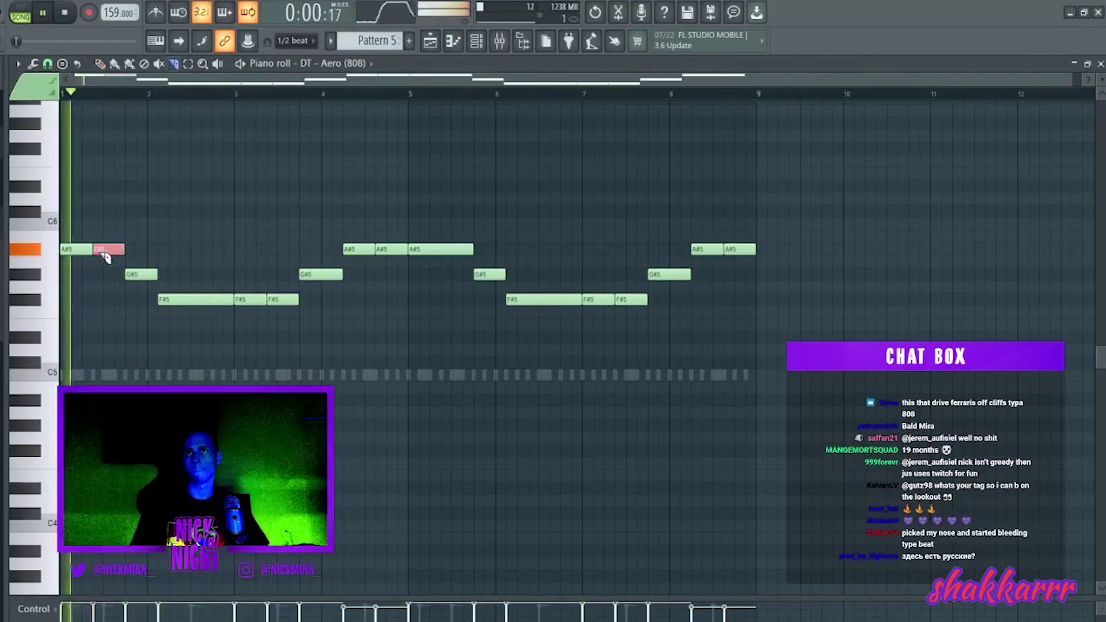
key("ctrl+a")
key("p")
key("space")
key("space")
key("space")
key("space")
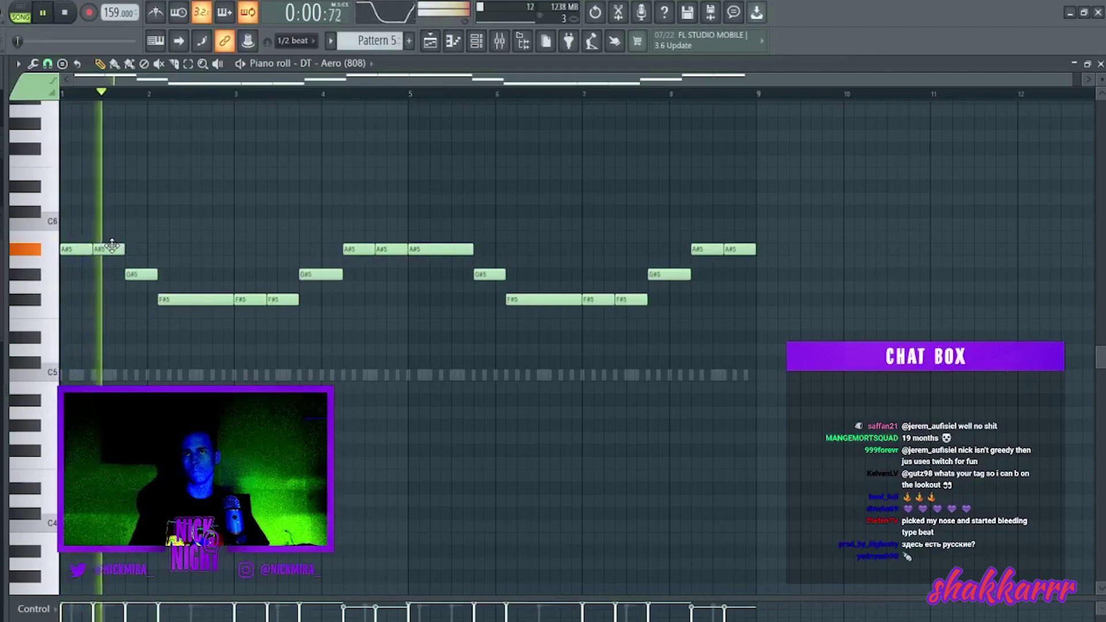
Step: Try a short G#5 note beneath the second A#5 note in bar 1 of the 808 line, and delete it again
left_click(107, 274)
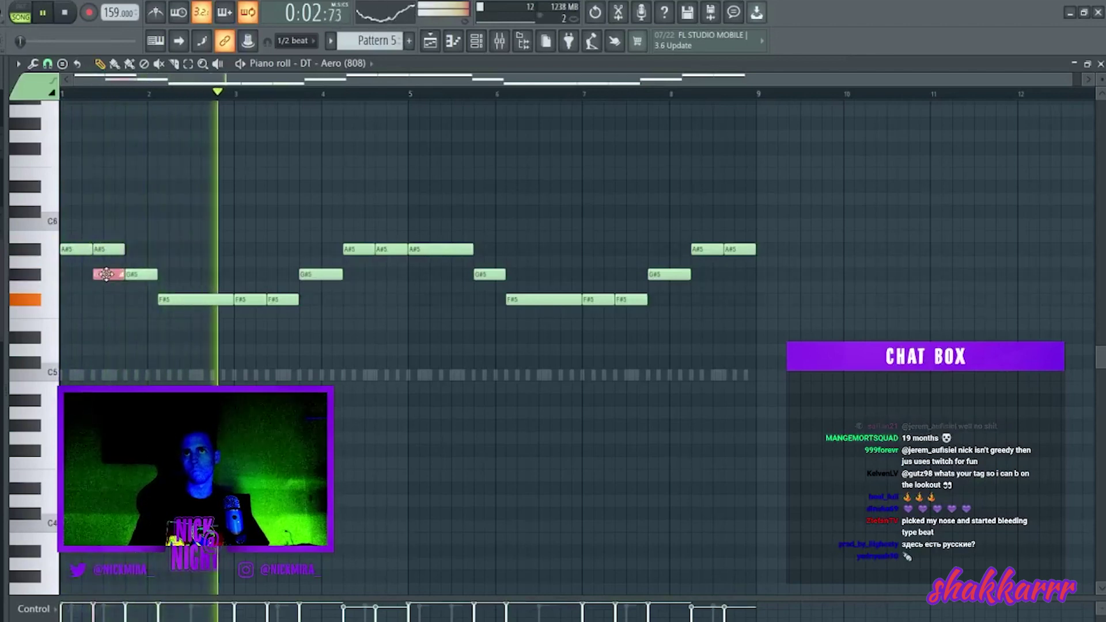
key("space")
key("space")
left_click_drag(106, 275, 114, 277)
key("ctrl+a")
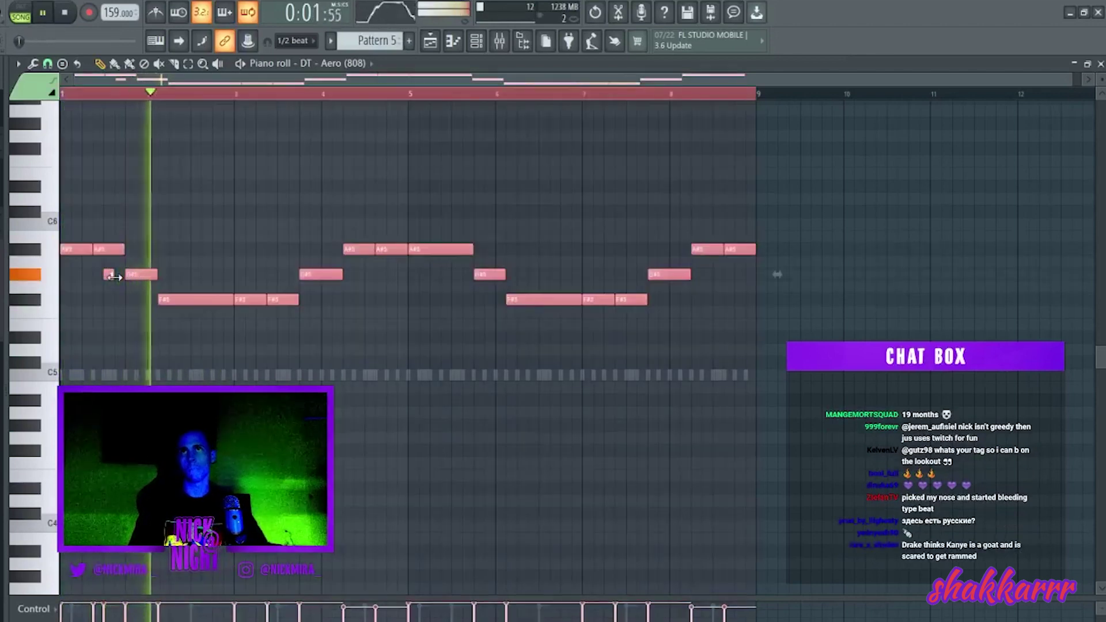
scroll(114, 277, "up", 3)
key("ctrl+d")
scroll(114, 277, "down", 3)
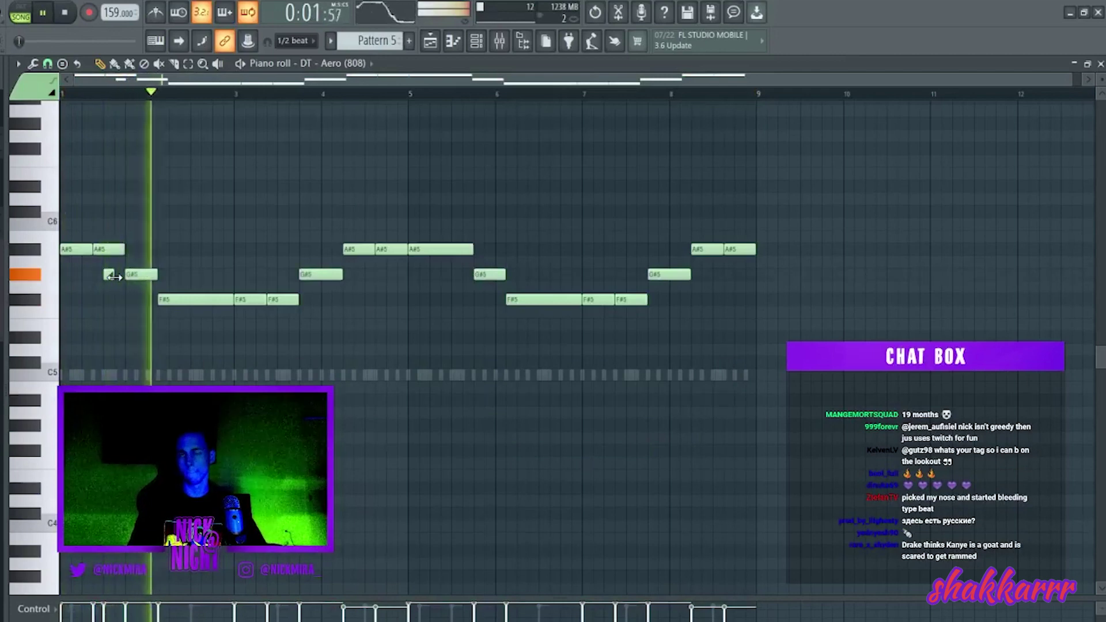
right_click(107, 274)
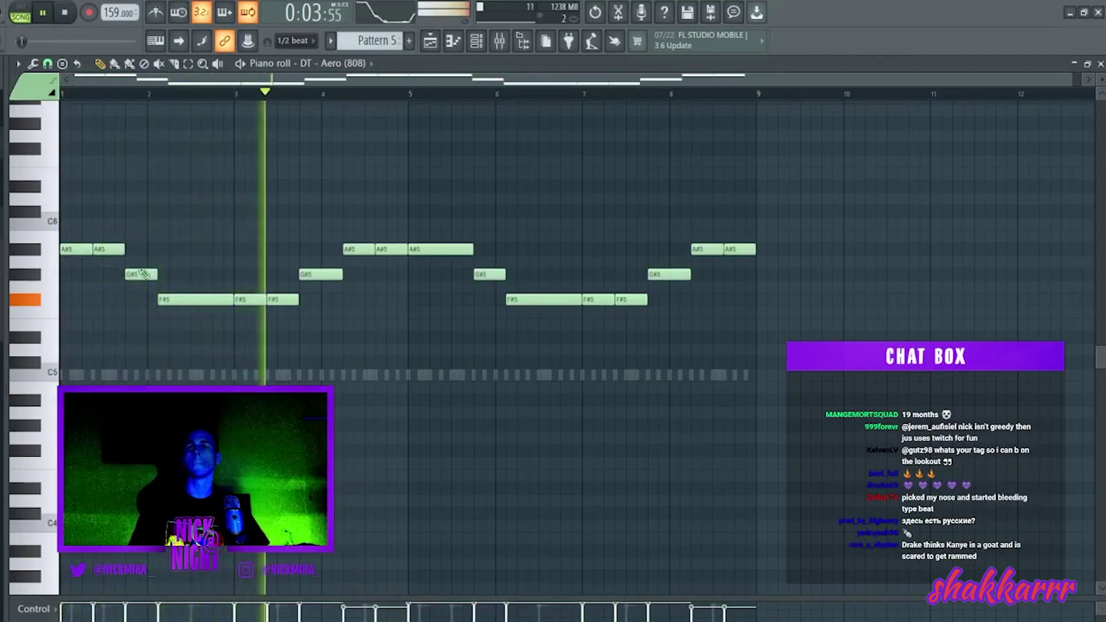
Step: Try the DT - Aero (808) notes one octave lower and move them back up
key("ctrl+Down")
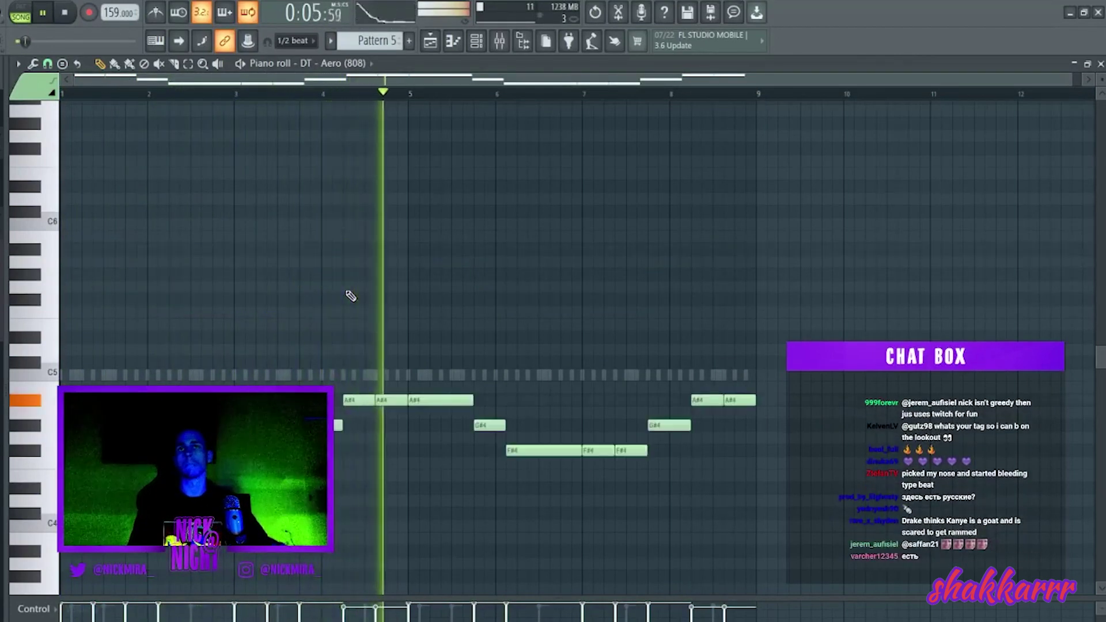
key("ctrl+Up")
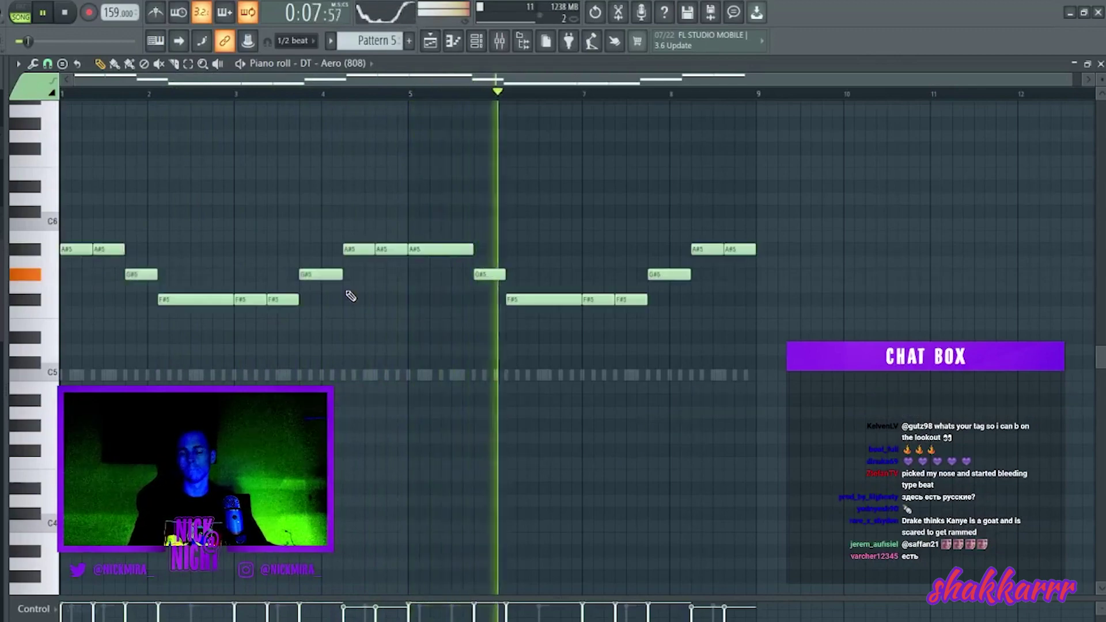
Step: Check the Master clip channel's settings from the playlist and bring up the mixer and channel rack
key("F7")
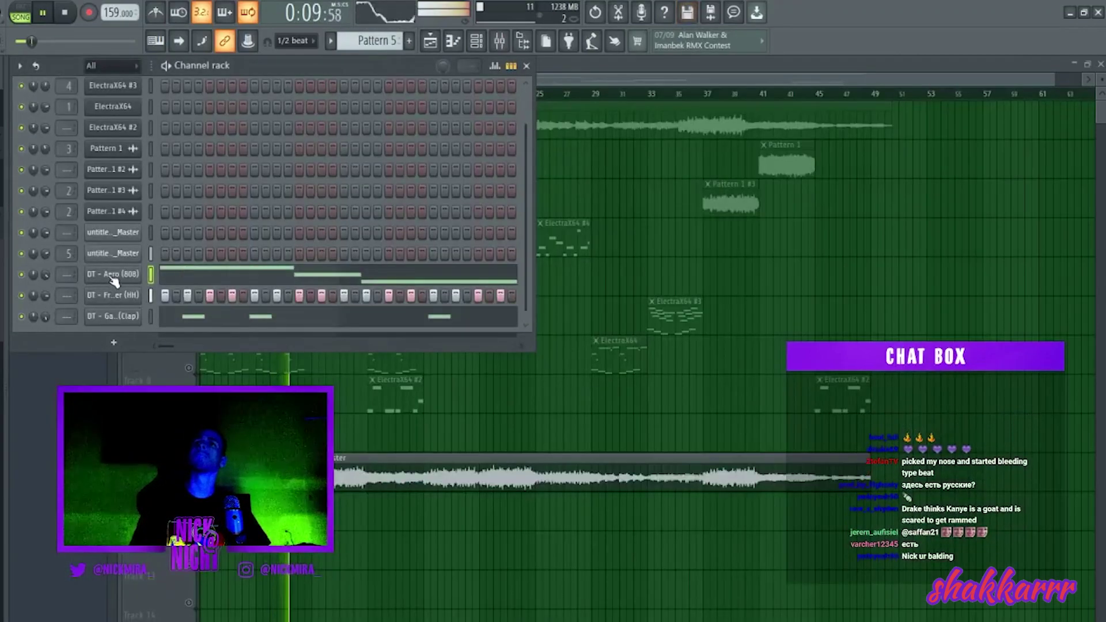
left_click(114, 274)
left_click(113, 275)
key("F6")
double_click(323, 473)
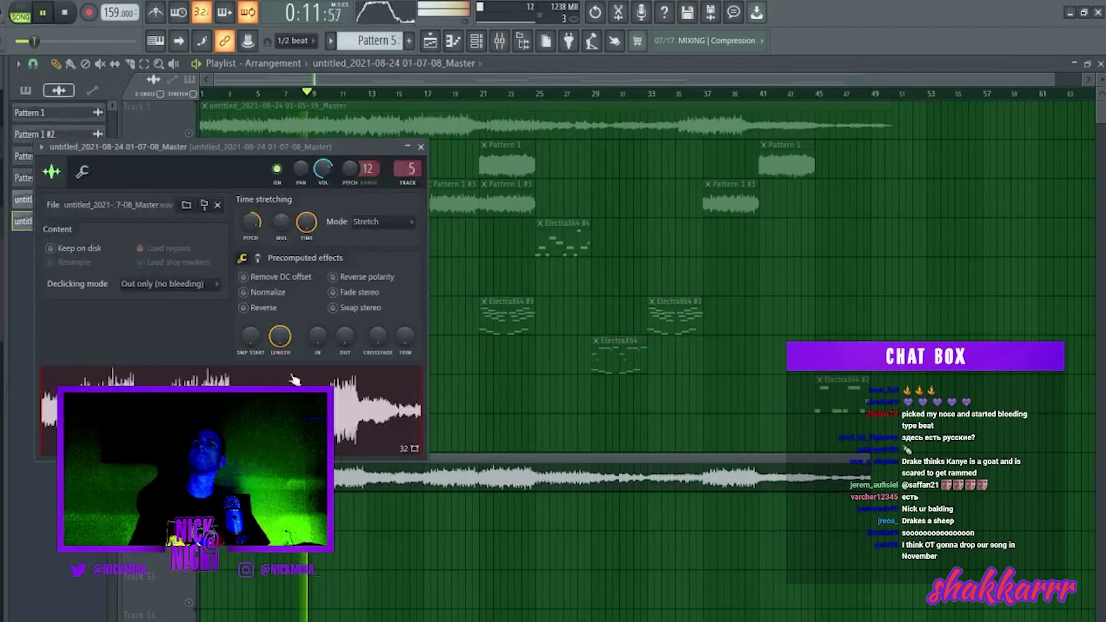
left_click(499, 41)
left_click(477, 40)
Step: Reopen the DT - Aero (808) piano roll, try all notes one octave higher, and undo the transposition
left_click(259, 262)
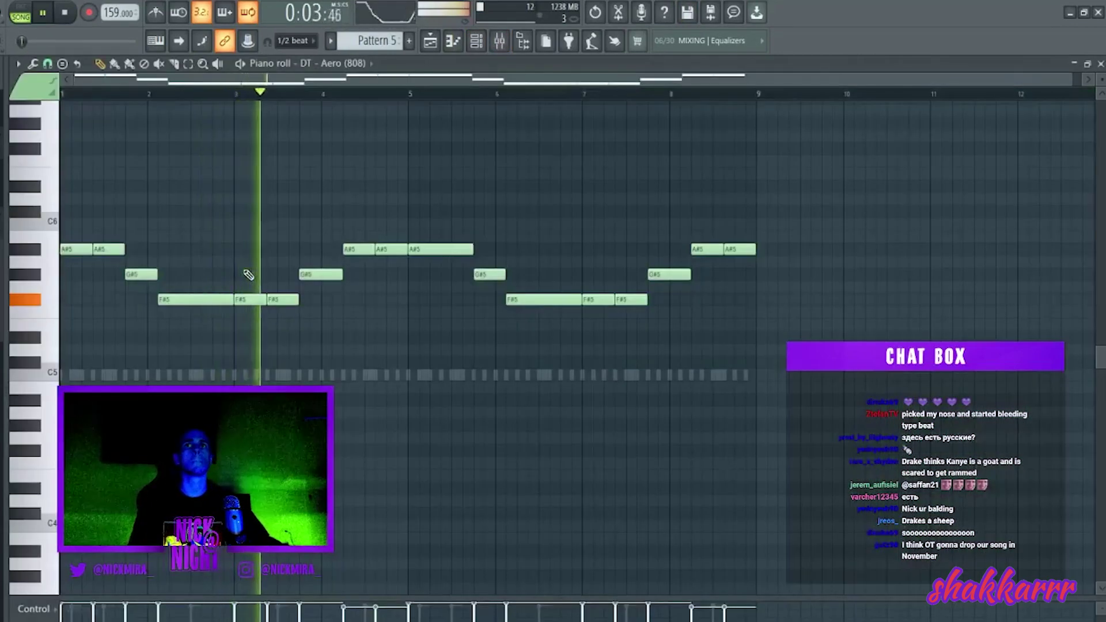
key("ctrl+Up")
key("ctrl+a")
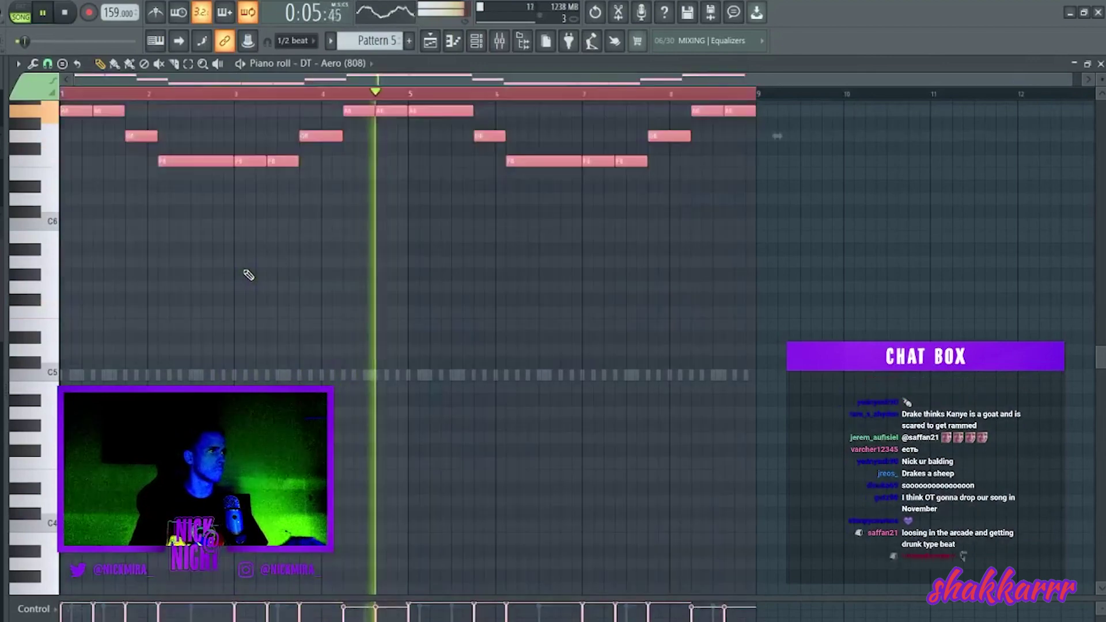
key("ctrl+z")
Step: Play the loop from around bar 9 and inspect the Master clip's sampler settings and its Gross Beat mixer track
key("F7")
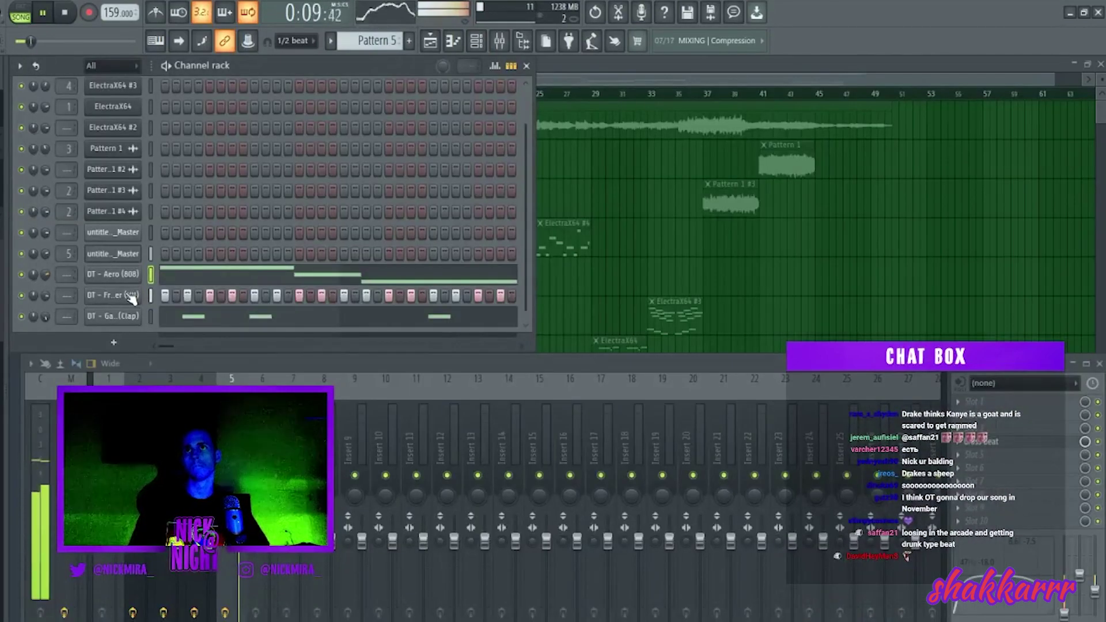
left_click(646, 305)
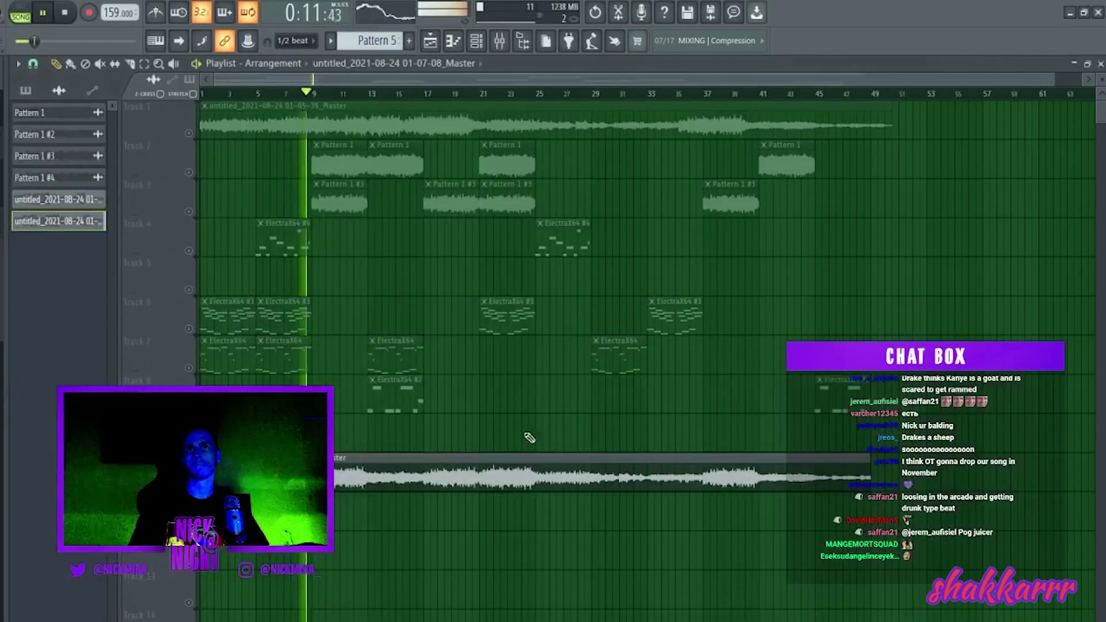
double_click(483, 467)
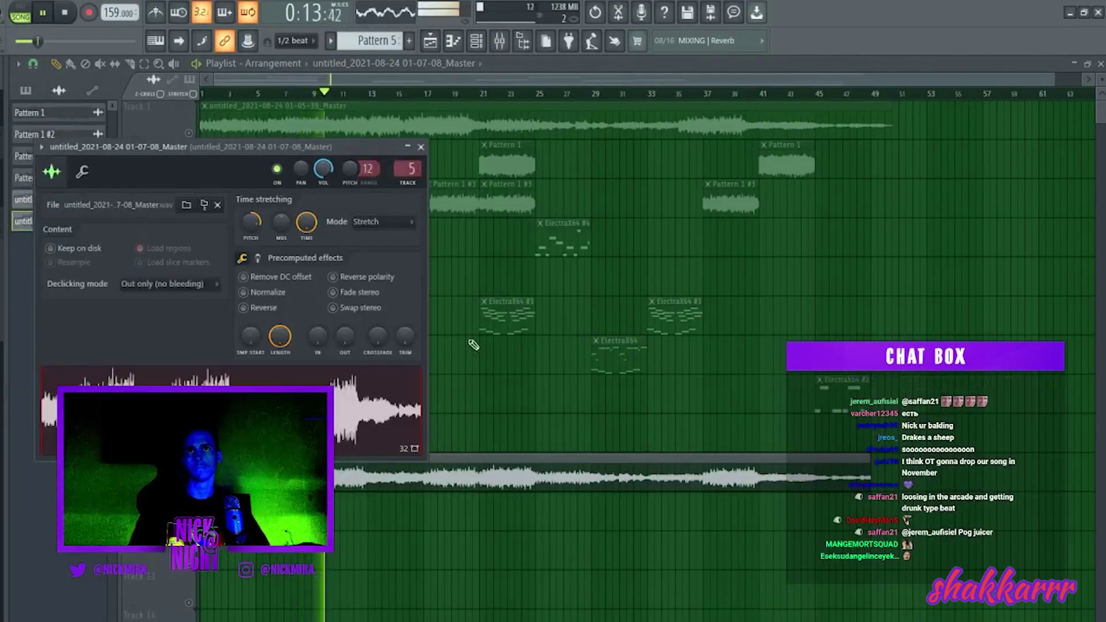
left_click(420, 147)
left_click(316, 93)
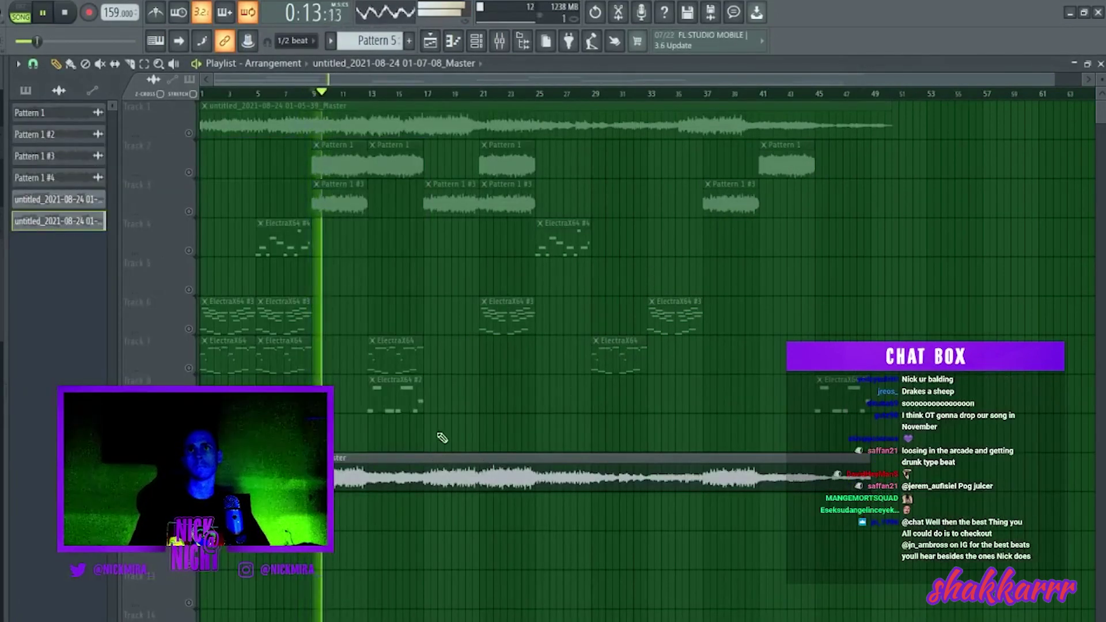
double_click(420, 467)
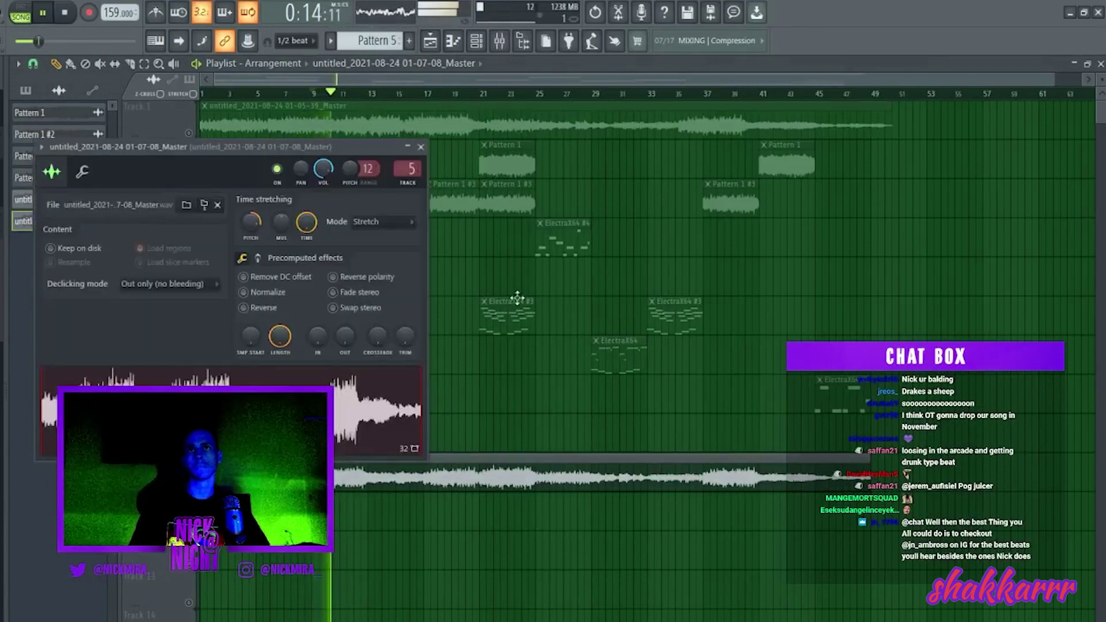
left_click(504, 45)
key("space")
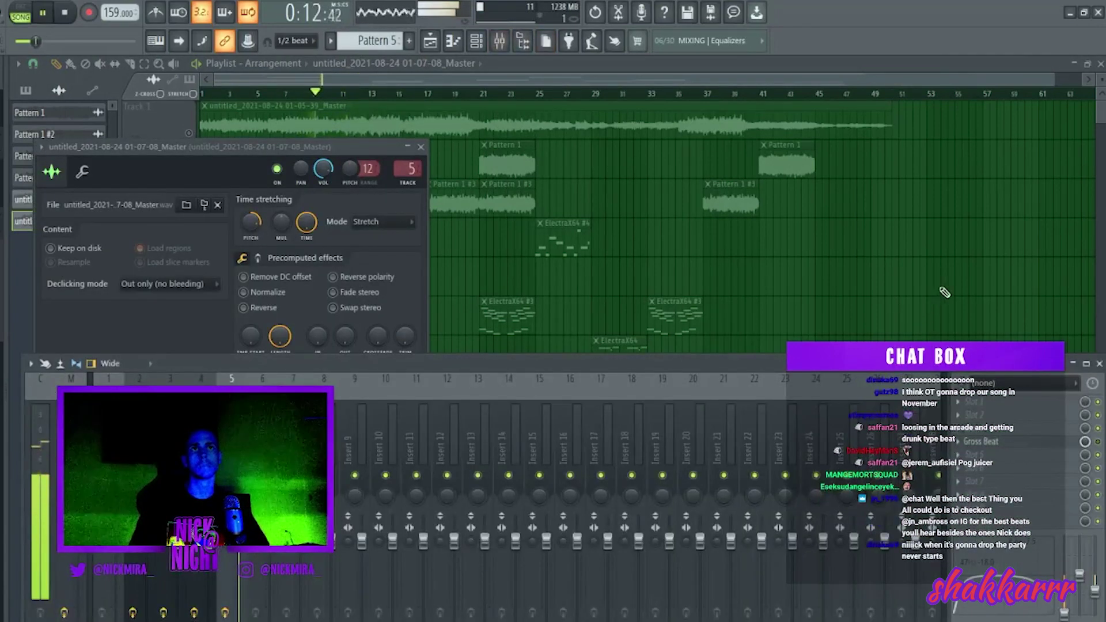
key("F12")
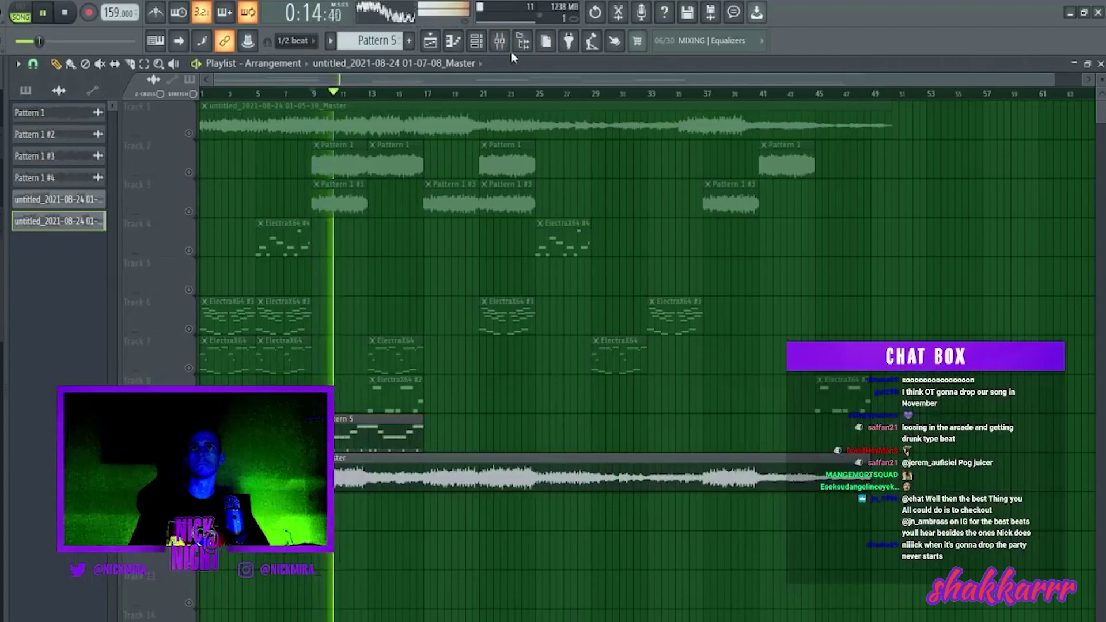
key("F6")
Step: Reopen the Master clip channel's settings, and transpose all DT - Aero (808) notes down one semitone to A5, G5 and F5
left_click(113, 254)
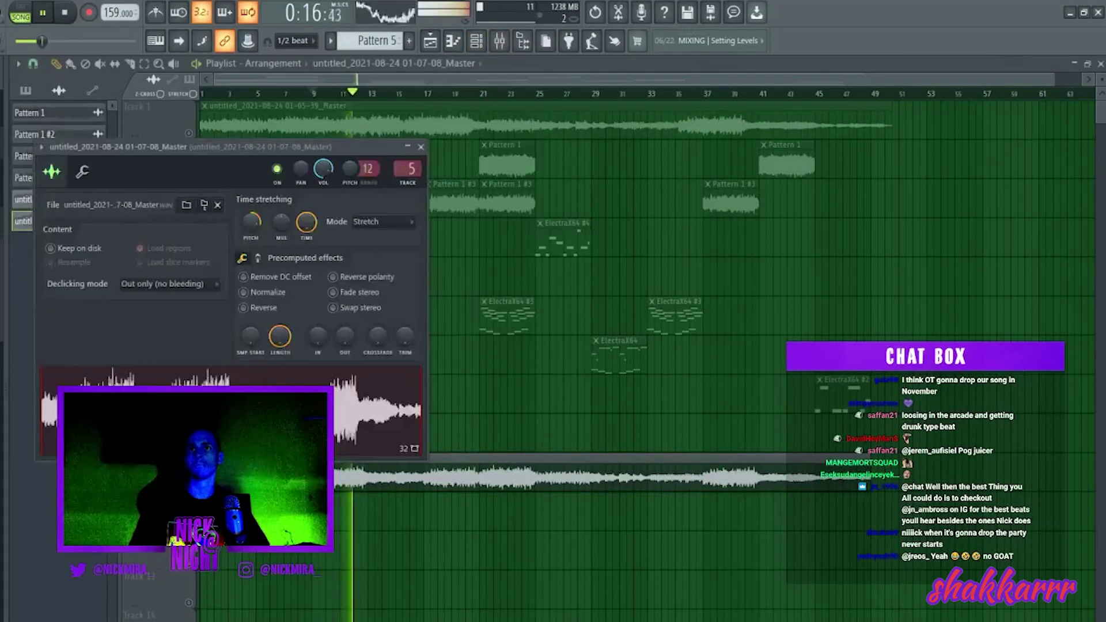
left_click(475, 44)
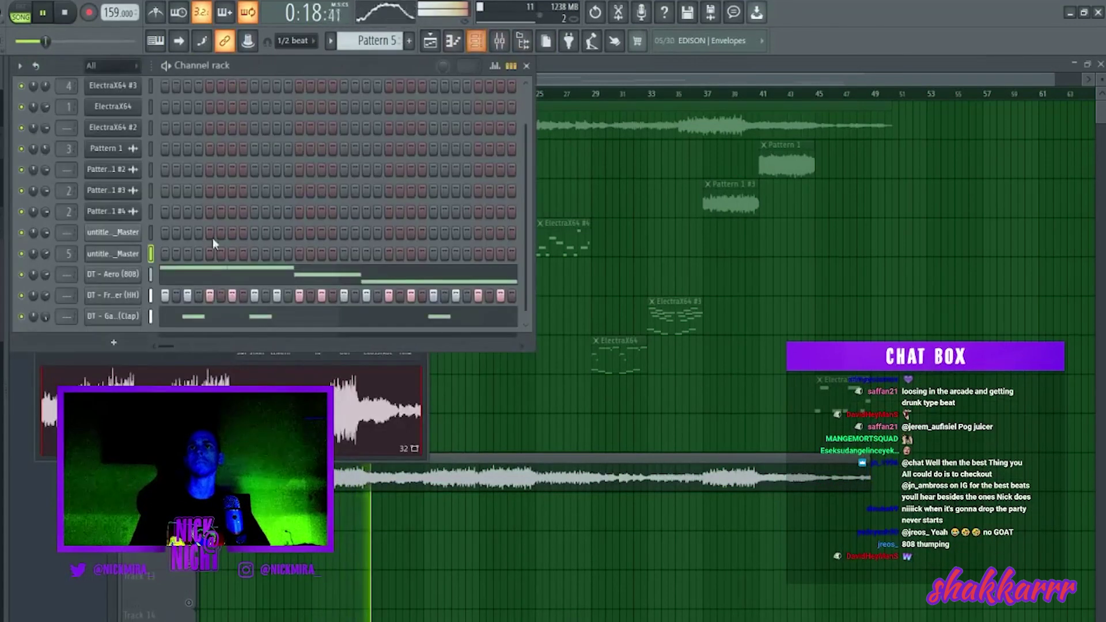
left_click(211, 275)
key("ctrl+z")
key("ctrl+z")
Step: Fill DT - Fresher (HH) with C5 hits every two steps in the piano roll and delete the third hit in bar 1
key("F7")
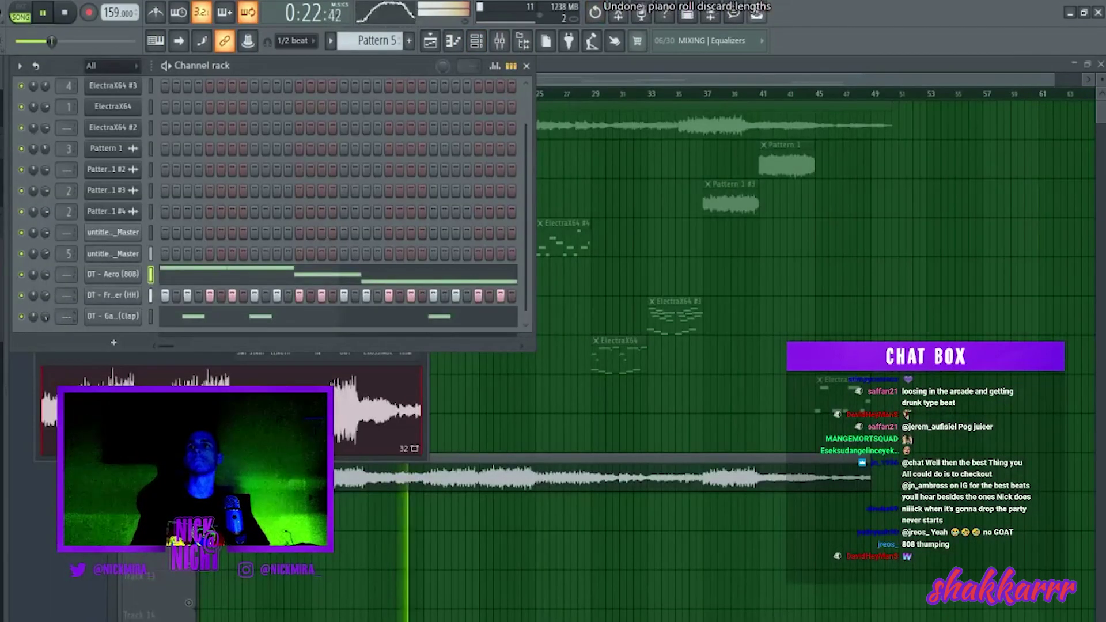
right_click(113, 295)
left_click(167, 289)
key("space")
key("space")
key("ctrl+z")
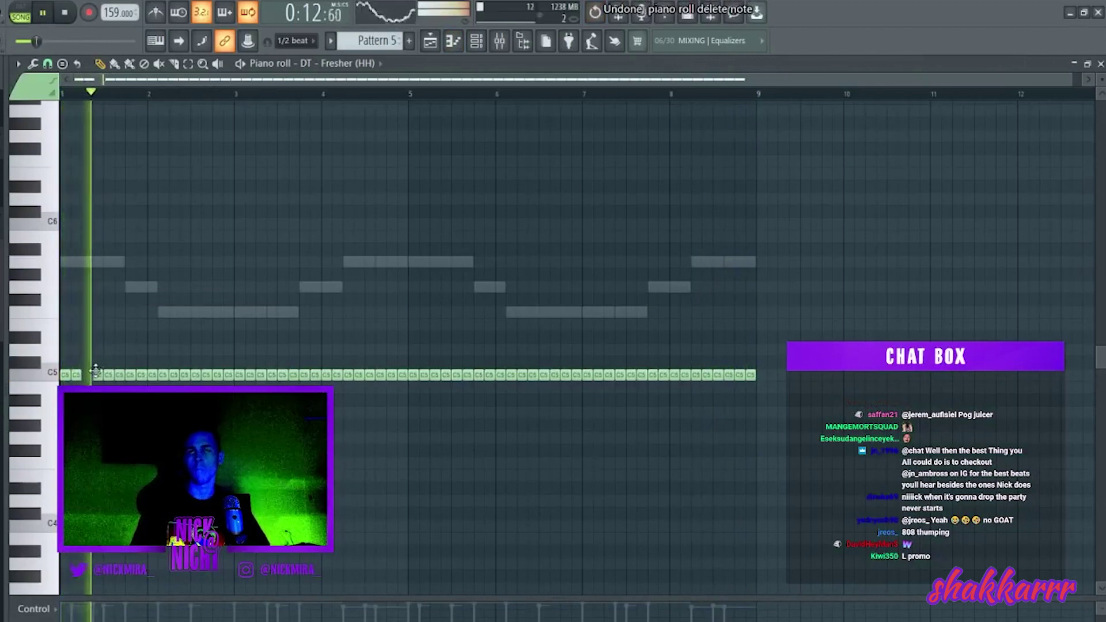
right_click(93, 373)
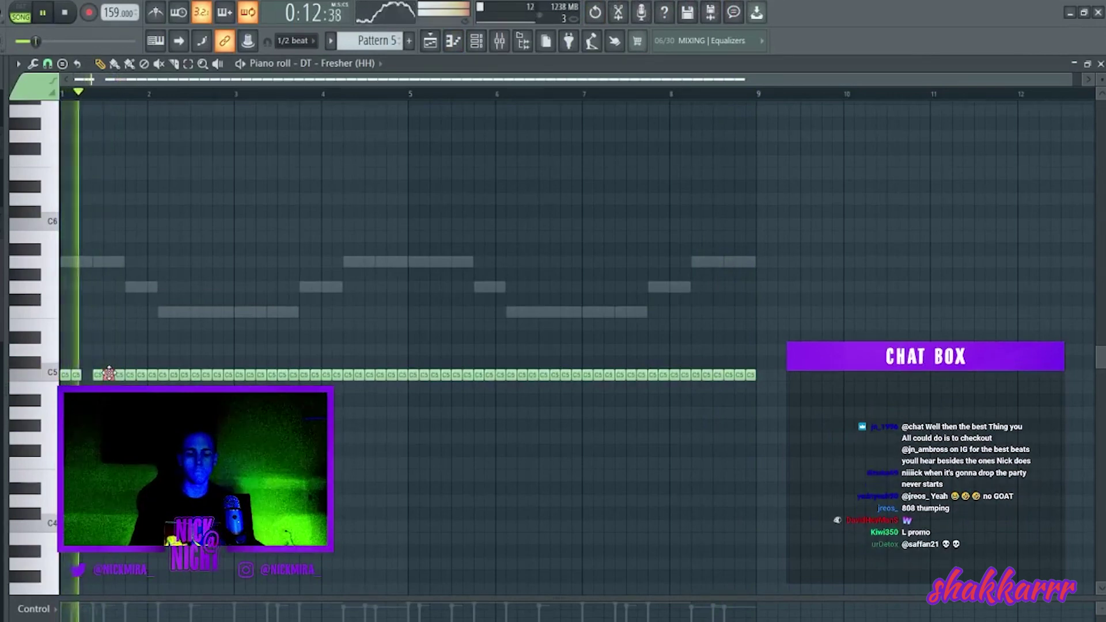
Step: Chop the hi-hat note at the middle of bar 1 with the Default pattern and repeat the two-bar hi-hat pattern through bar 8
key("alt+u")
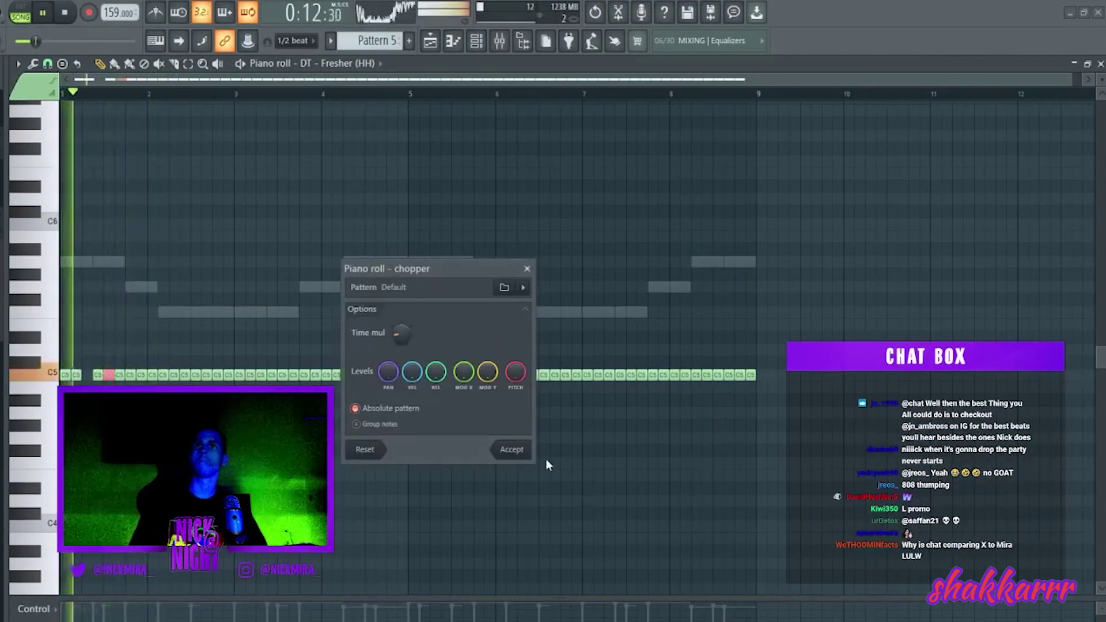
left_click(512, 450)
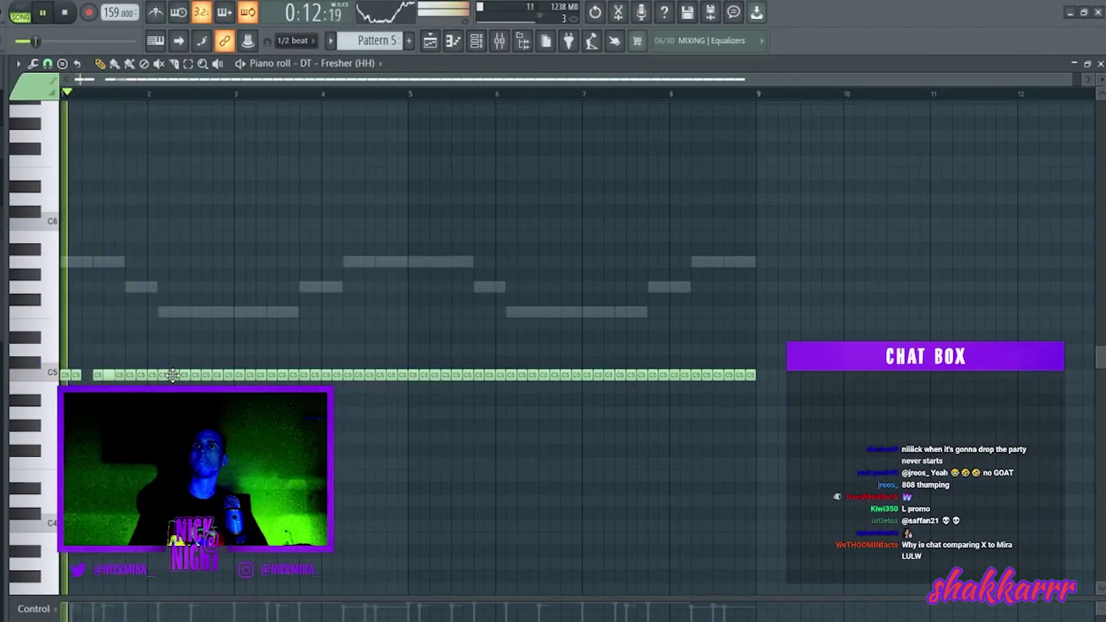
key("ctrl+z")
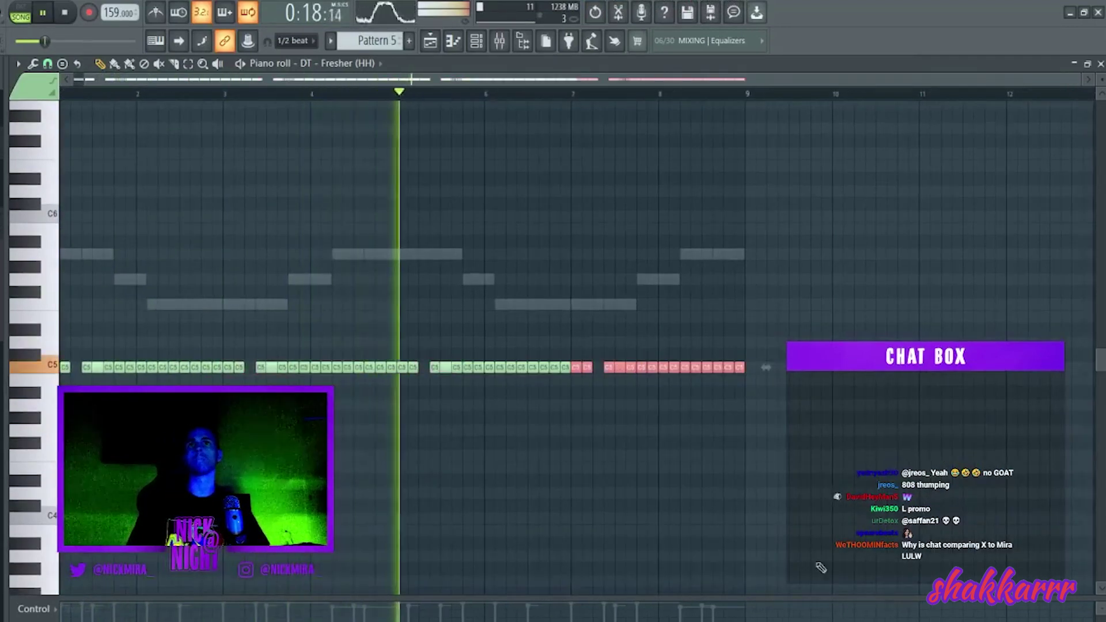
Step: Lower the Master clip channel's time-stretching pitch and transpose all DT - Aero (808) notes down one semitone to G#5, F#5 and E5
key("F7")
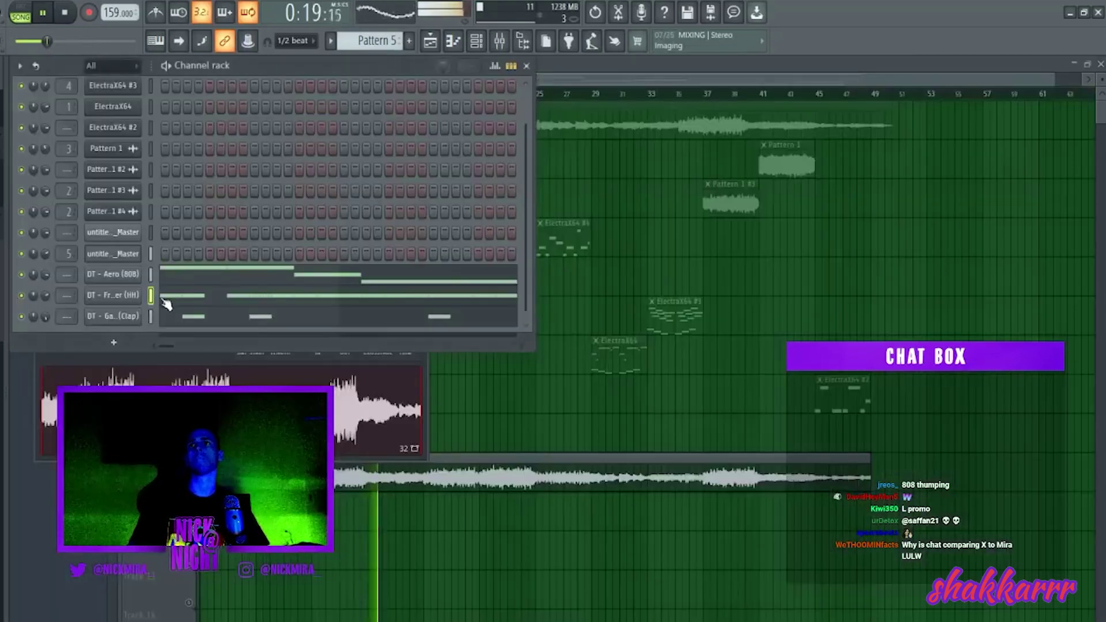
left_click(129, 259)
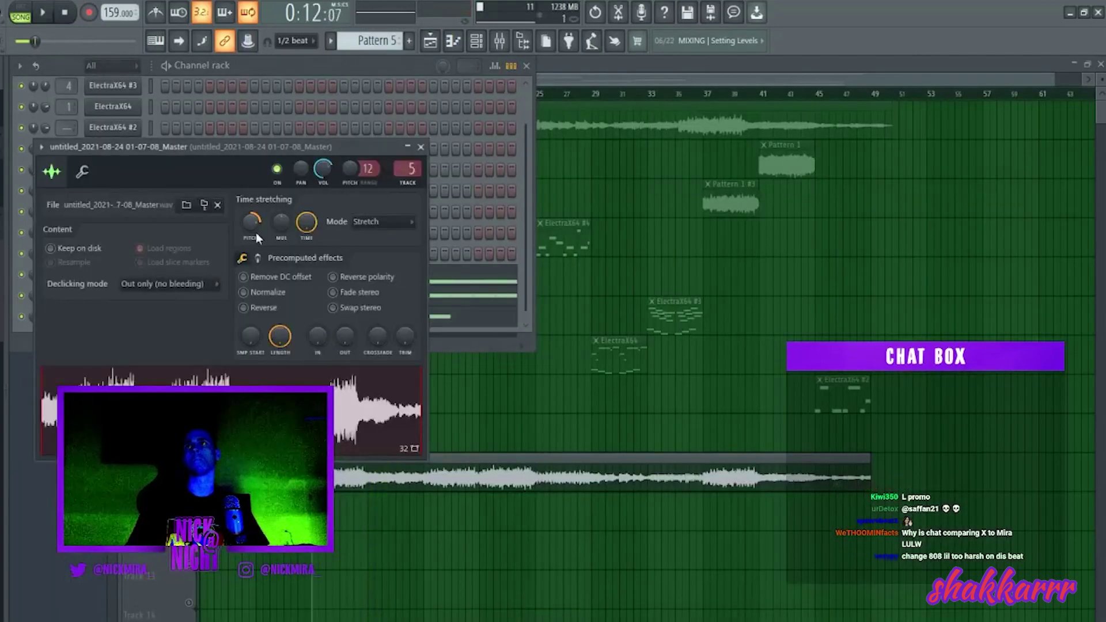
key("Escape")
left_click(177, 277)
key("space")
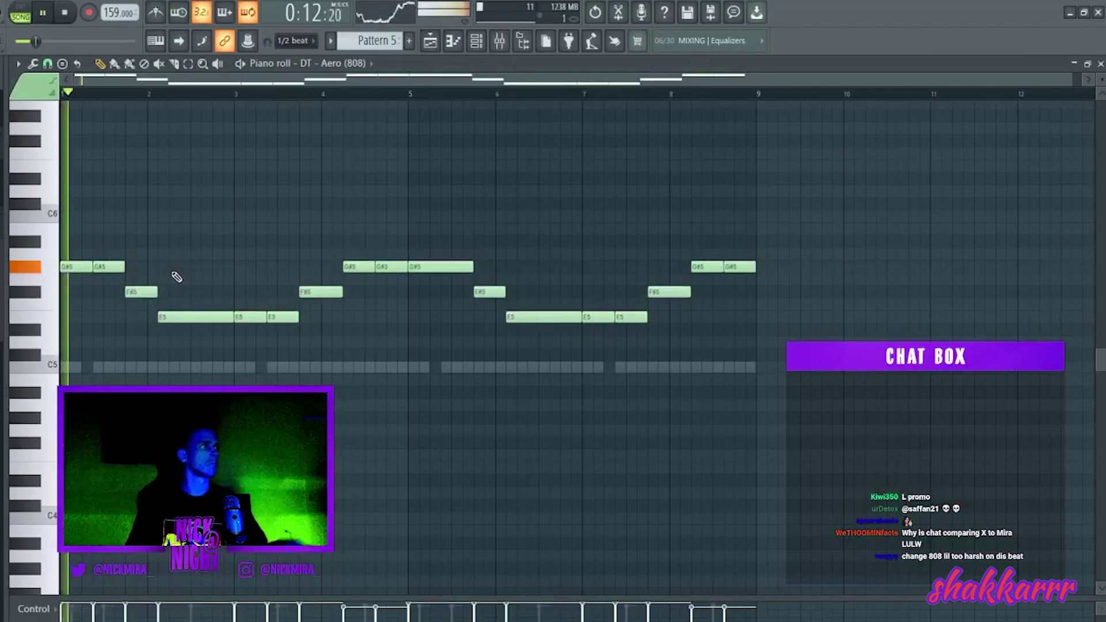
Step: Add the DT - Bust (Kick) sample as a new channel above DT - Aero (808) in the channel rack
key("Escape")
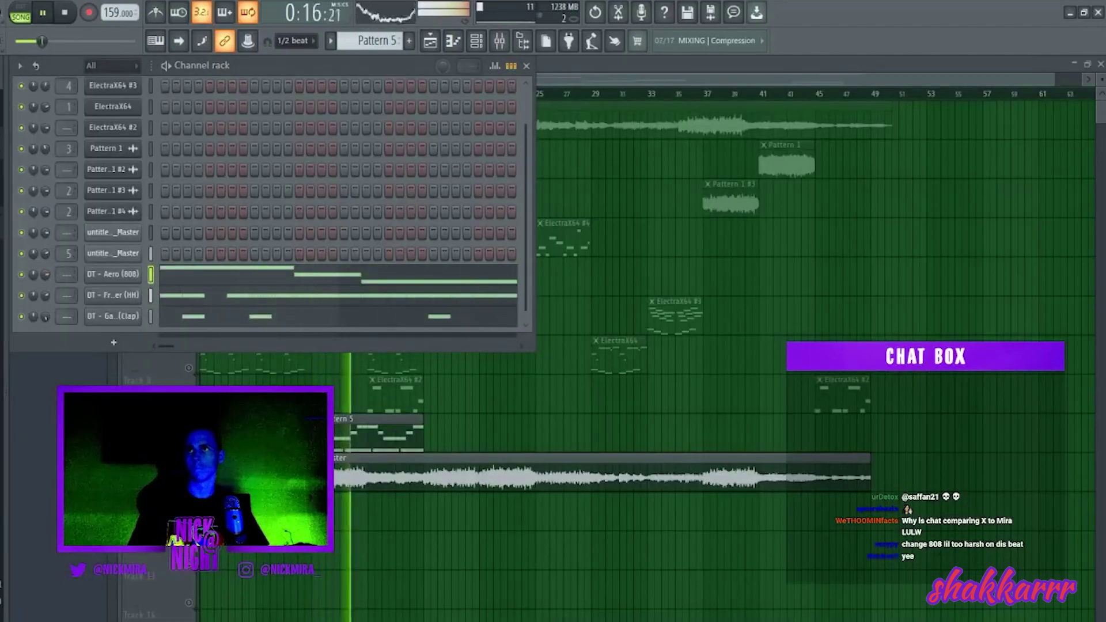
key("space")
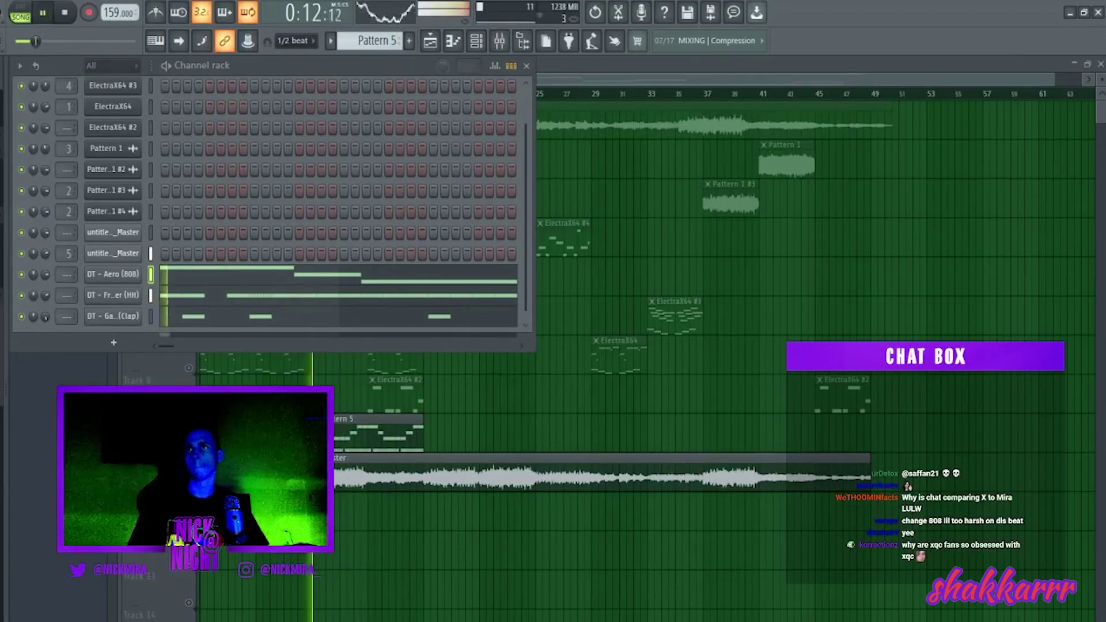
left_click_drag(5, 288, 157, 294)
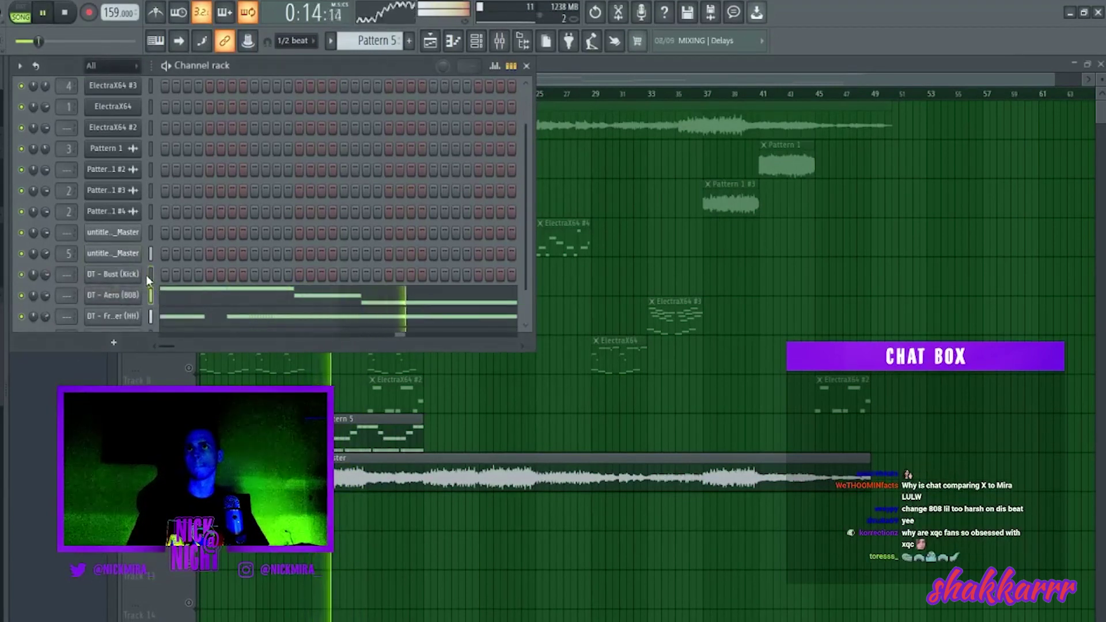
Step: Fill DT - Bust (Kick) with hits following the 808 rhythm and transpose them down two semitones to A#4
key("F7")
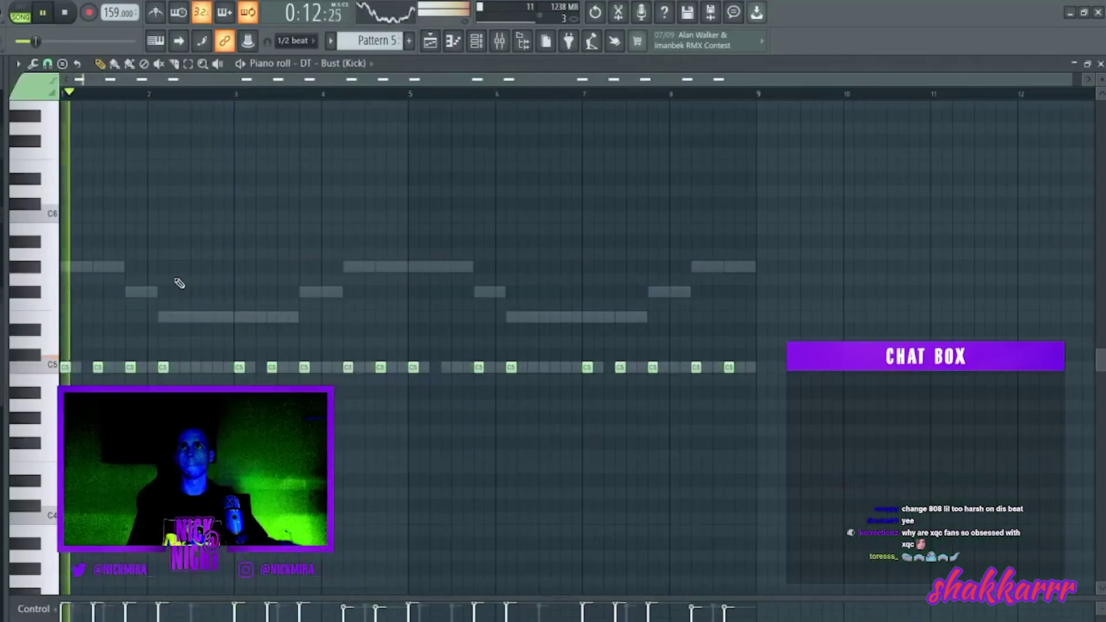
key("shift+Down")
key("shift+Down")
key("shift+Down")
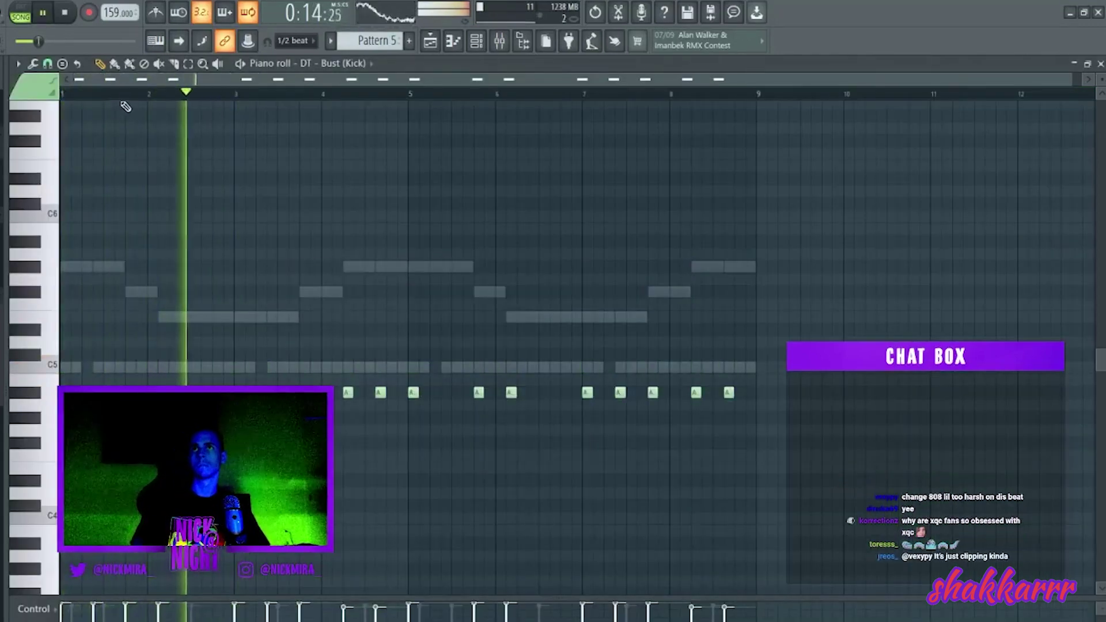
Step: Transpose the DT - Aero (808) notes down one semitone to G5, F5 and D#5 and adjust the Master clip channel's pitch to match
double_click(173, 317)
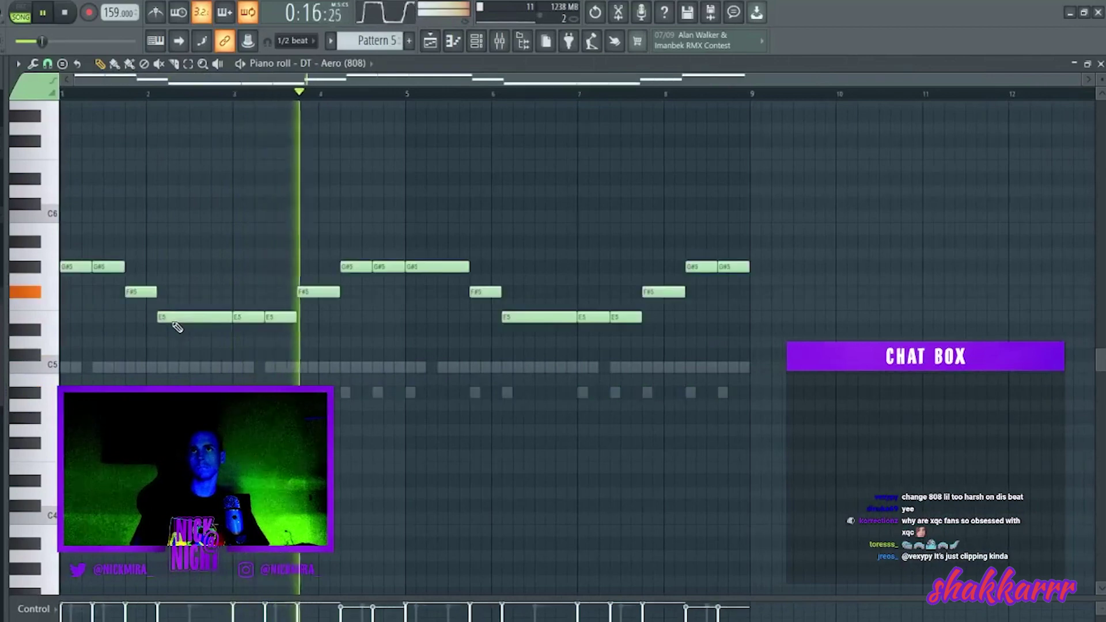
key("space")
key("F7")
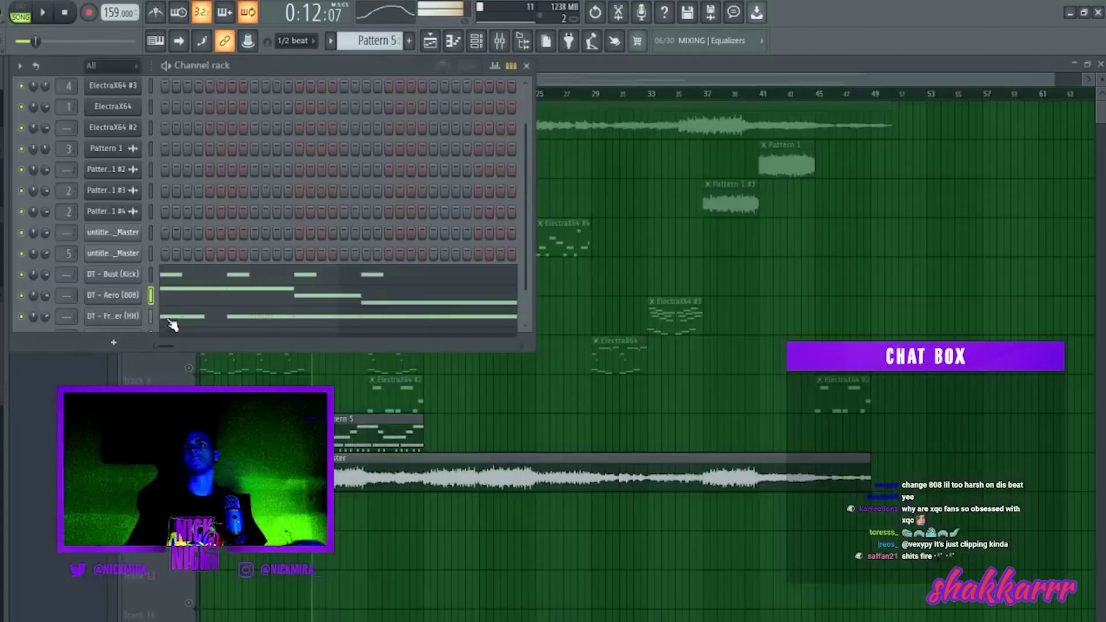
left_click(129, 255)
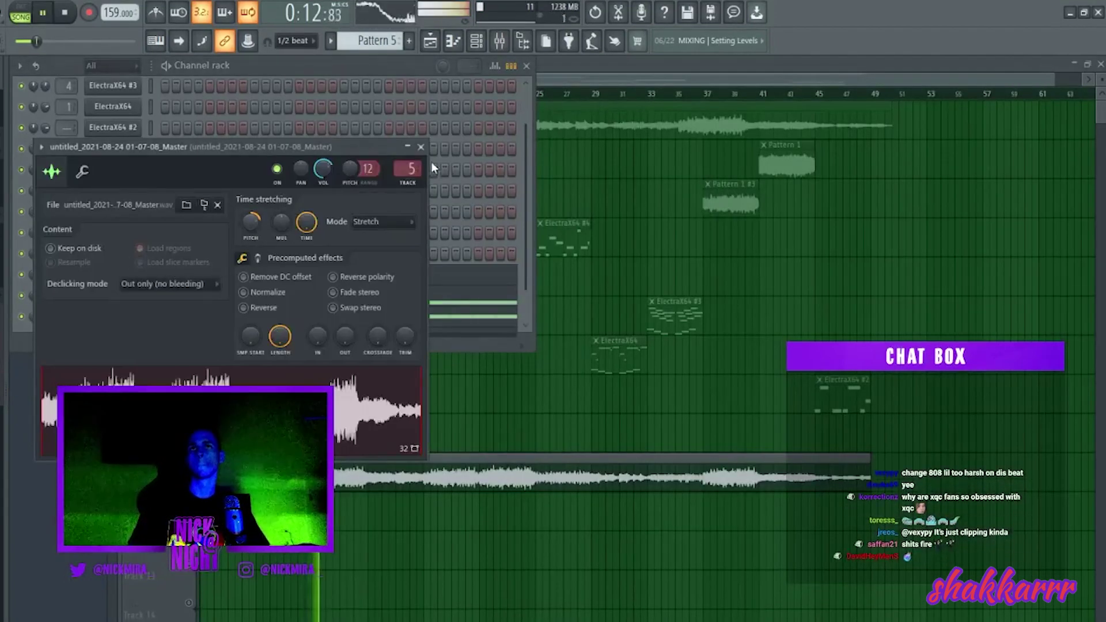
left_click(421, 146)
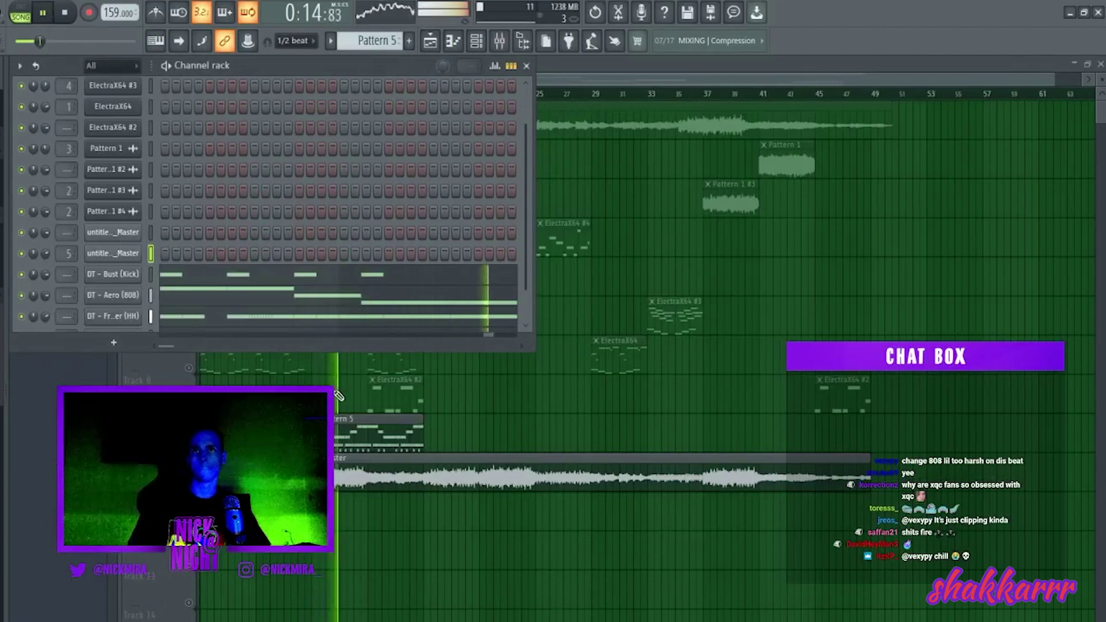
Step: Move the Pattern 5 clip in the playlist so that it starts at bar 17
key("F6")
left_click(343, 442)
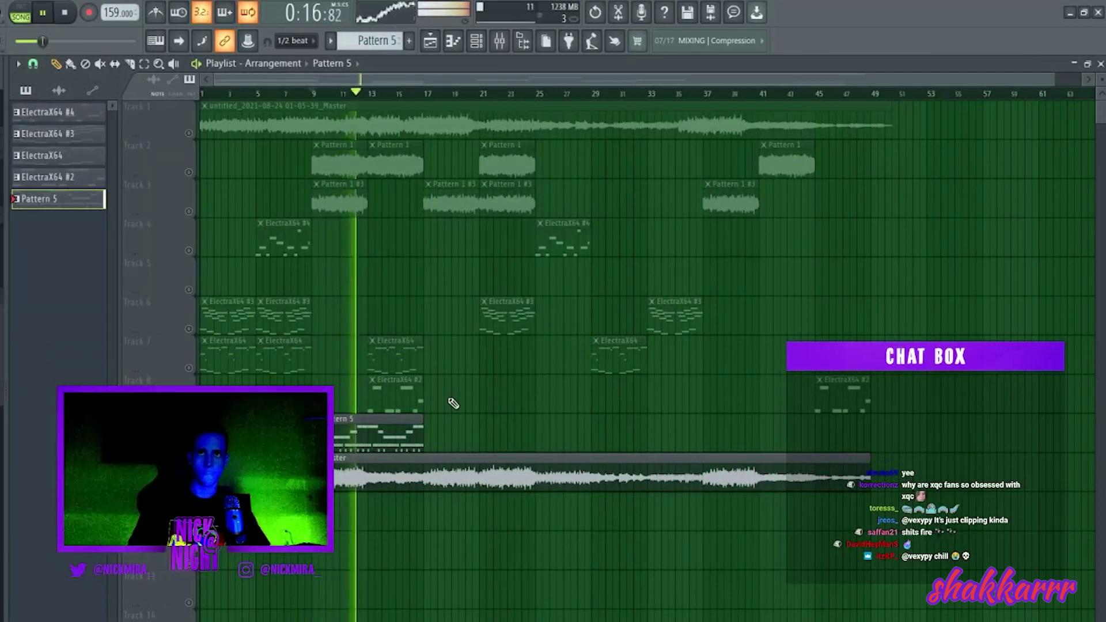
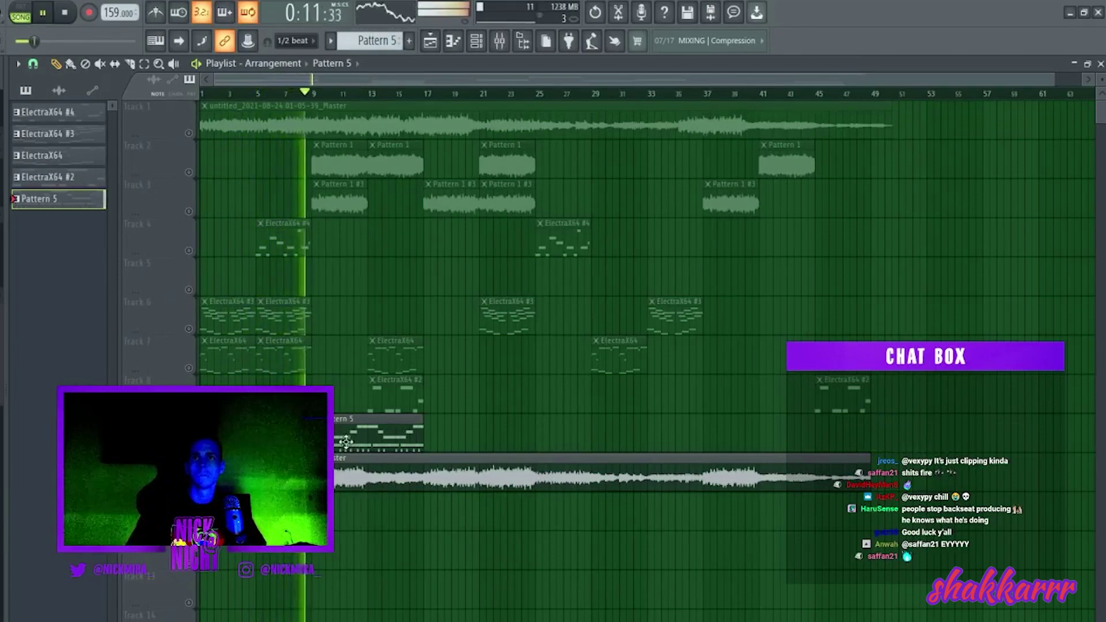
right_click(346, 442)
left_click(429, 432)
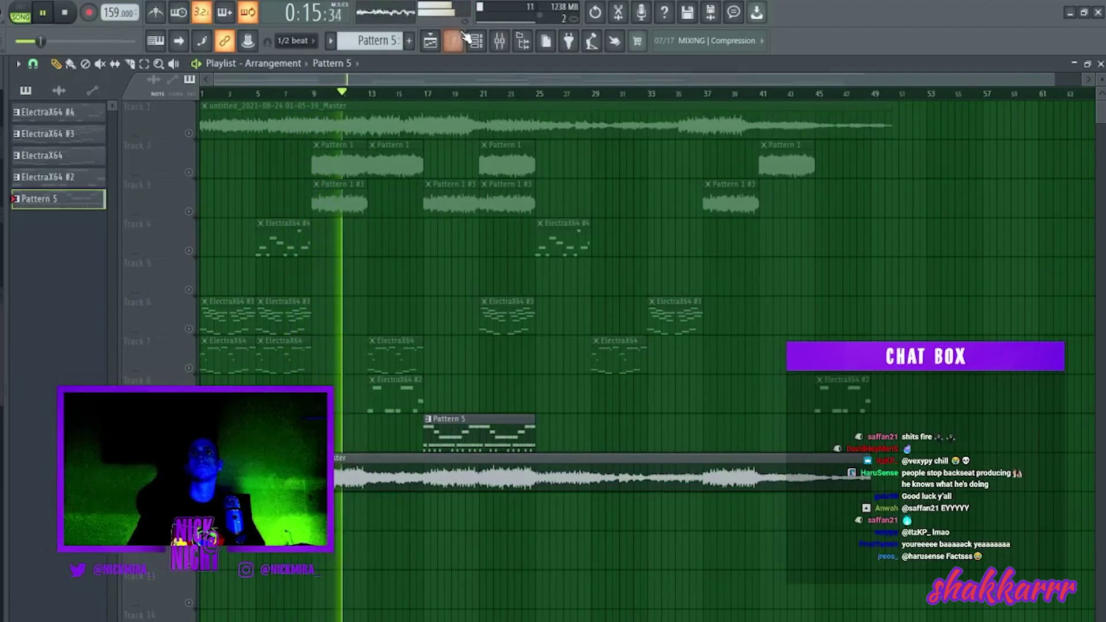
Step: Add the DT - Am..(Perc) sample as a new channel below the clap and place a hit on its fifth step
key("F6")
scroll(131, 282, "down", 1)
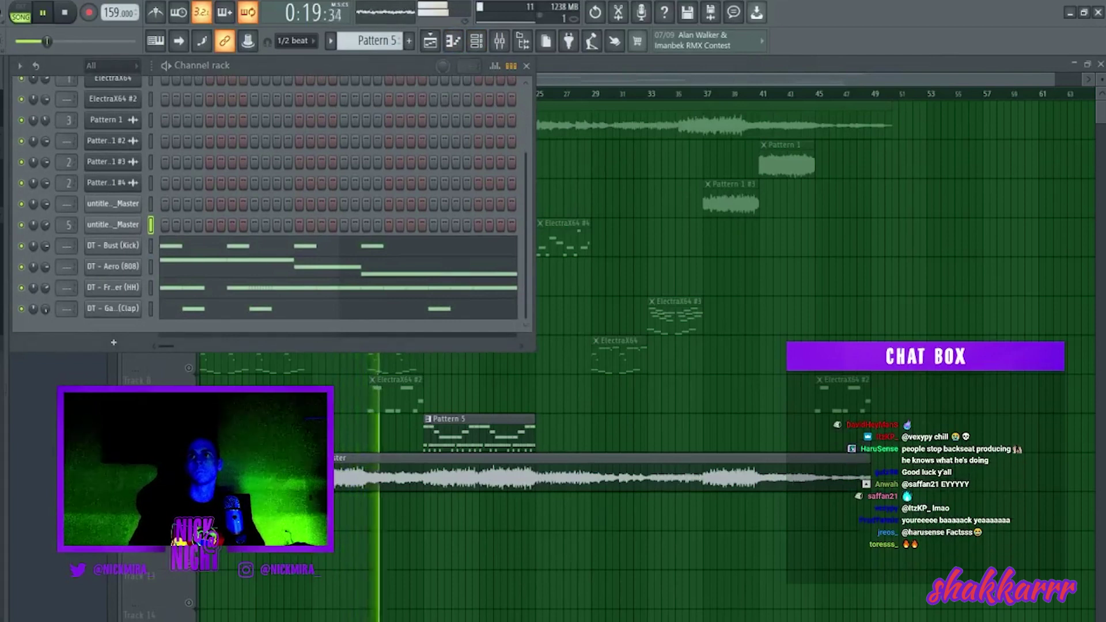
left_click_drag(119, 329, 118, 330)
left_click(209, 316)
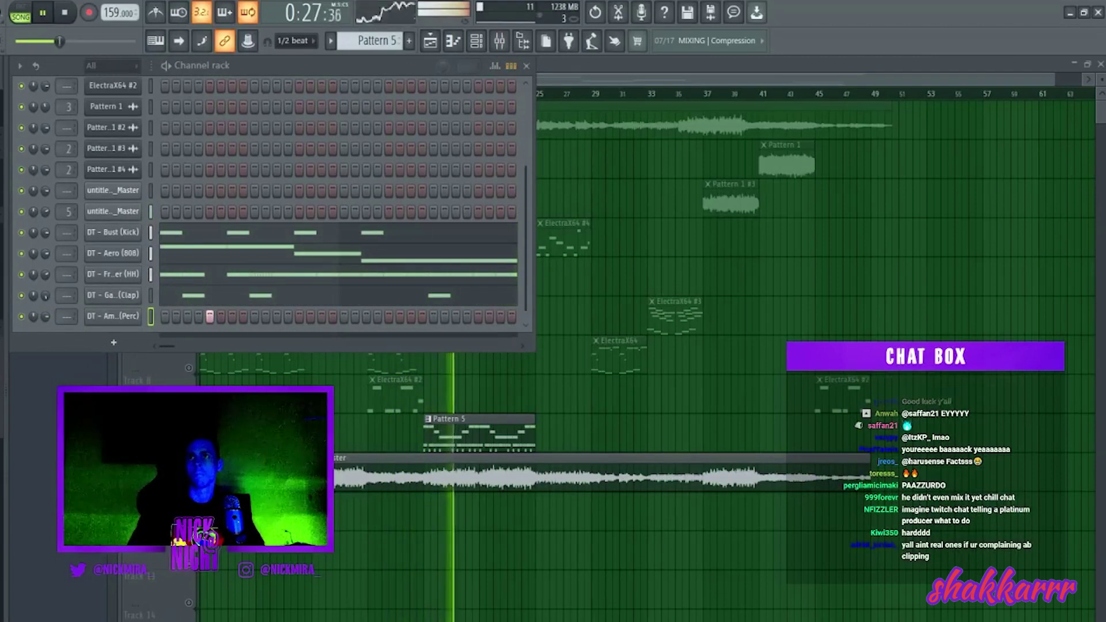
Step: Add the DT - Crash 1 sample as a channel, place a C5 hit in bar 2 and repeat it in bars 4, 6 and 8
left_click_drag(115, 325, 121, 332)
scroll(333, 314, "down", 1)
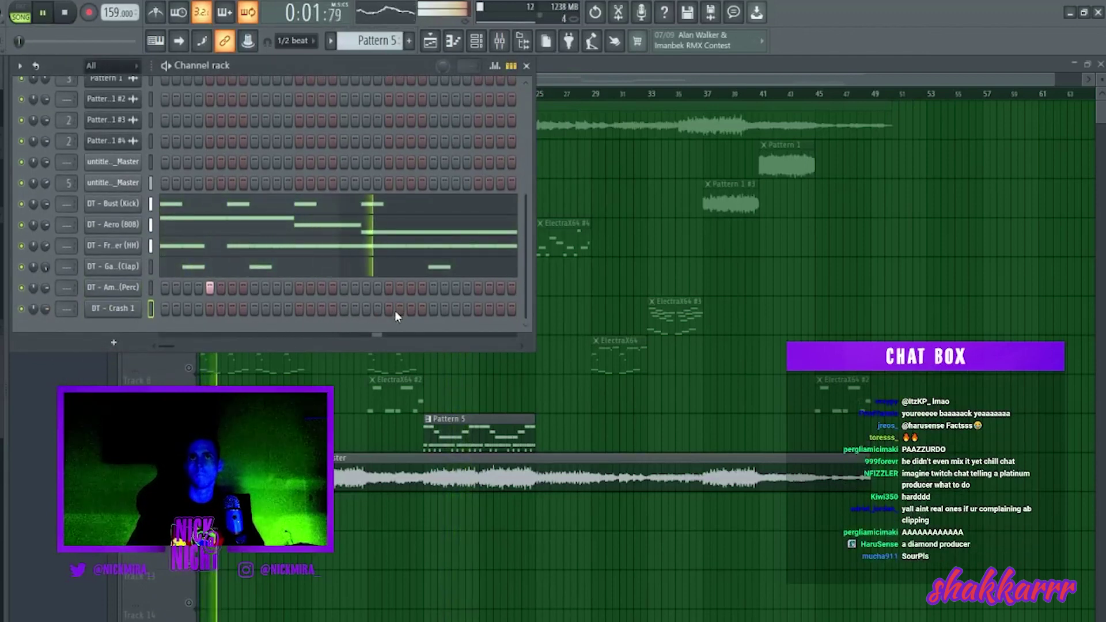
right_click(151, 308)
left_click(172, 309)
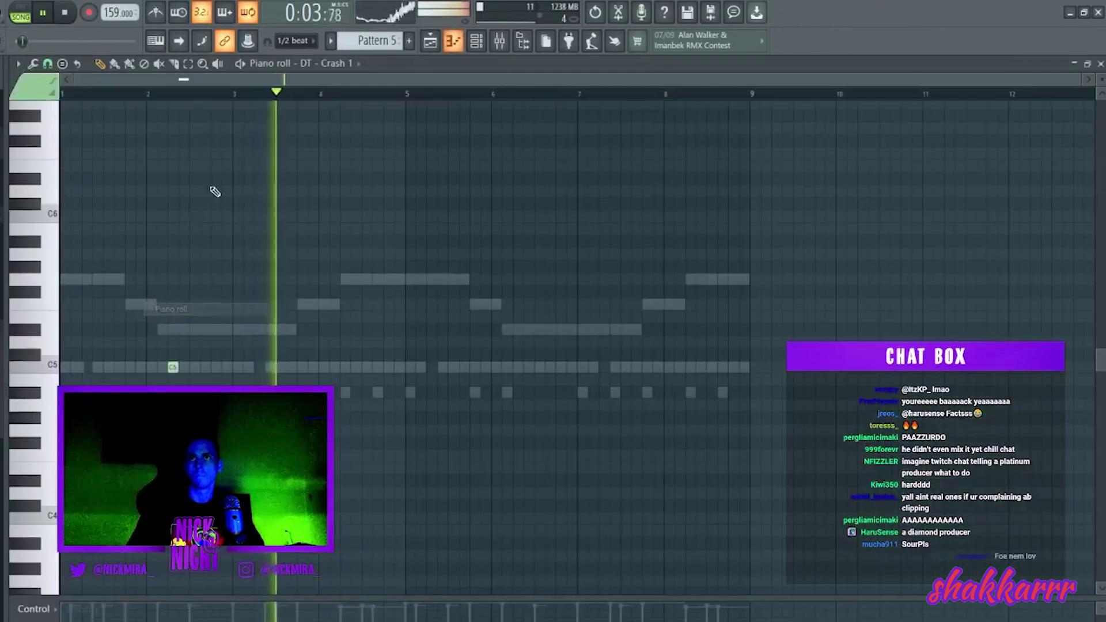
key("ctrl+b")
key("ctrl+b")
key("ctrl+b")
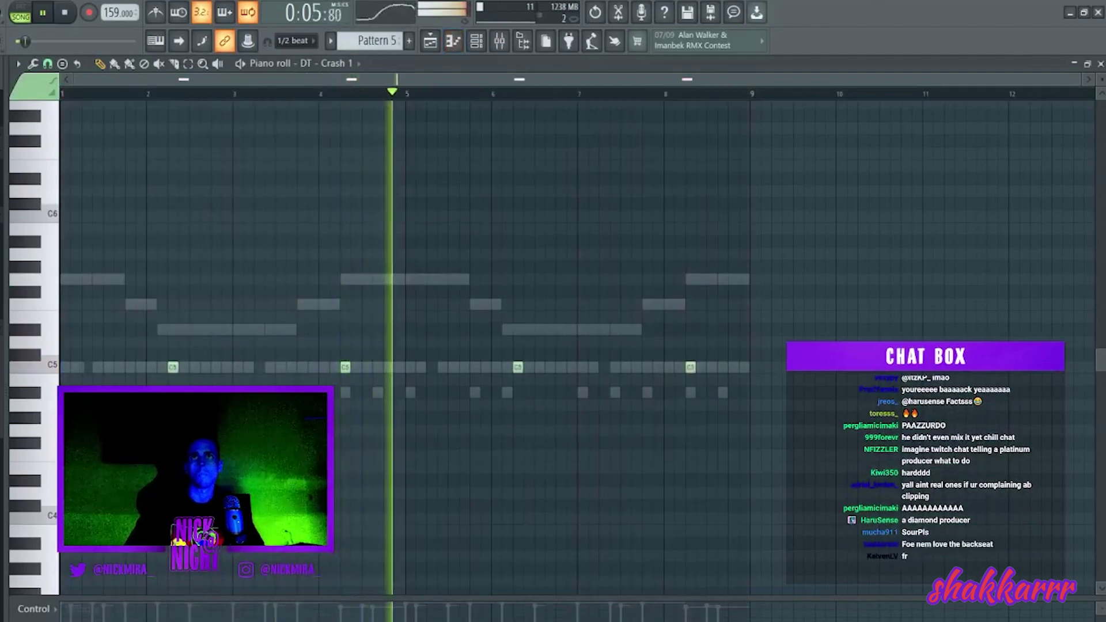
Step: Add the DT - Trip (OH) sample as a channel and place C5 open-hat hits in bars 2, 4, 6 and 8
key("Escape")
left_click_drag(121, 328, 124, 329)
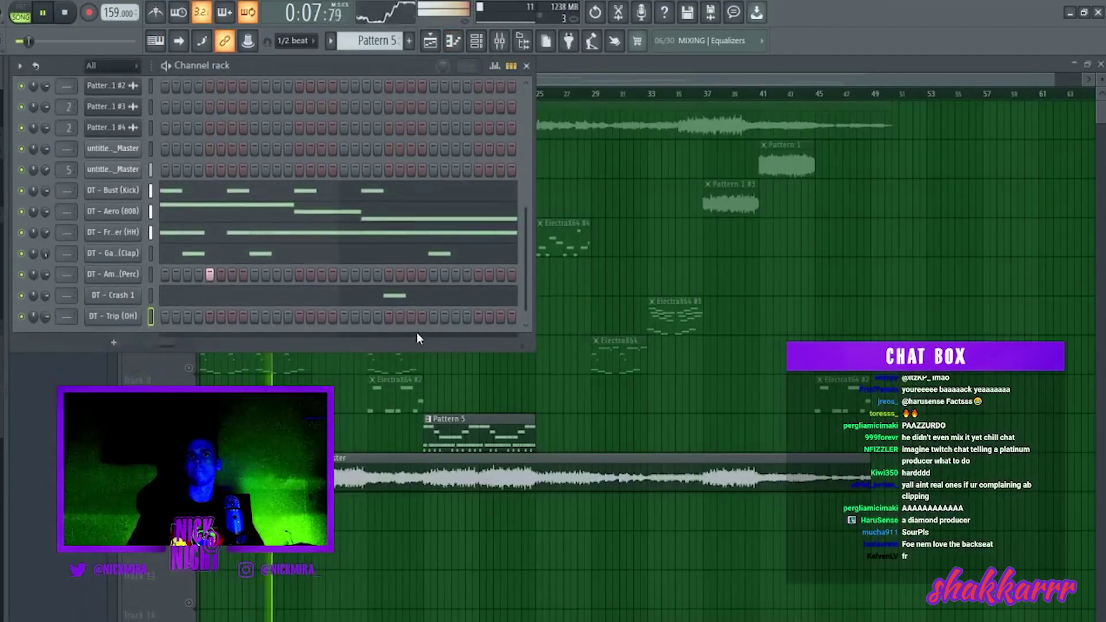
key("F7")
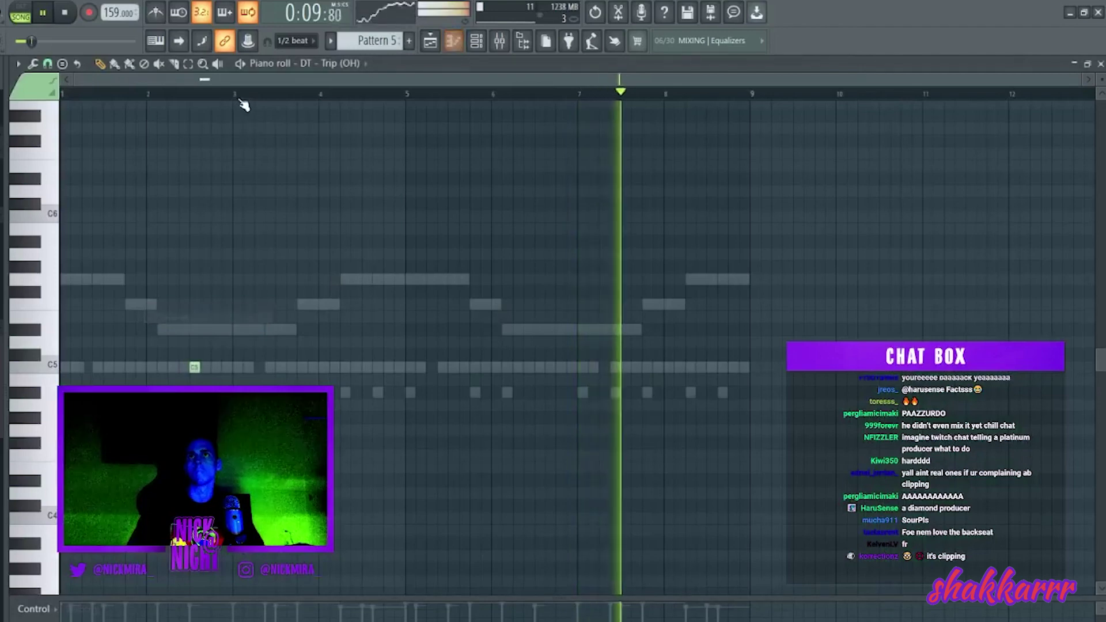
left_click(729, 367)
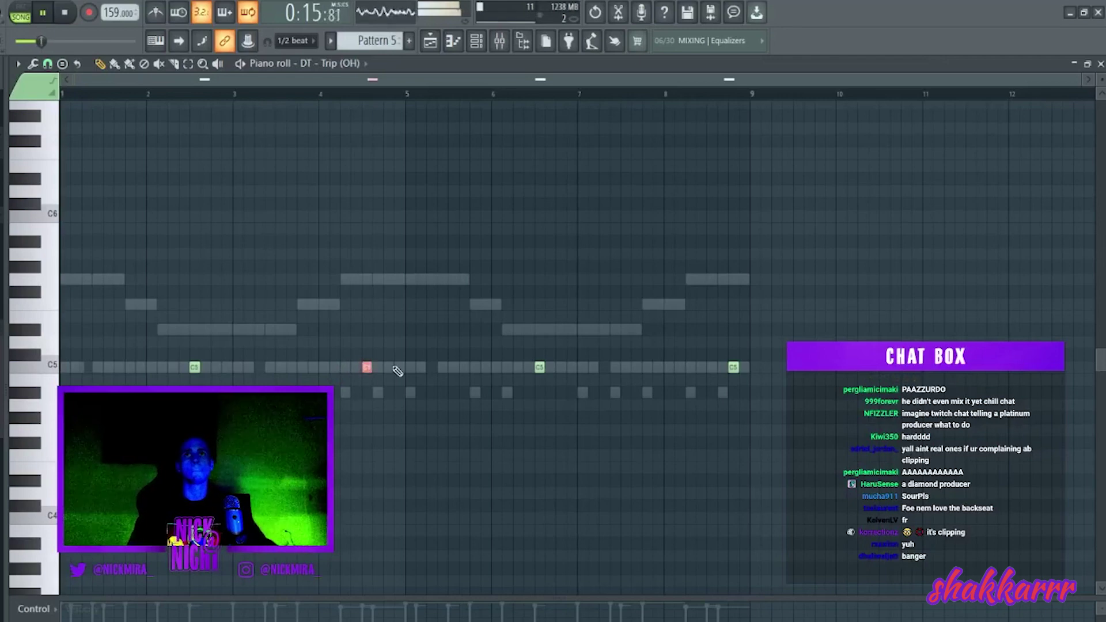
key("space")
key("F7")
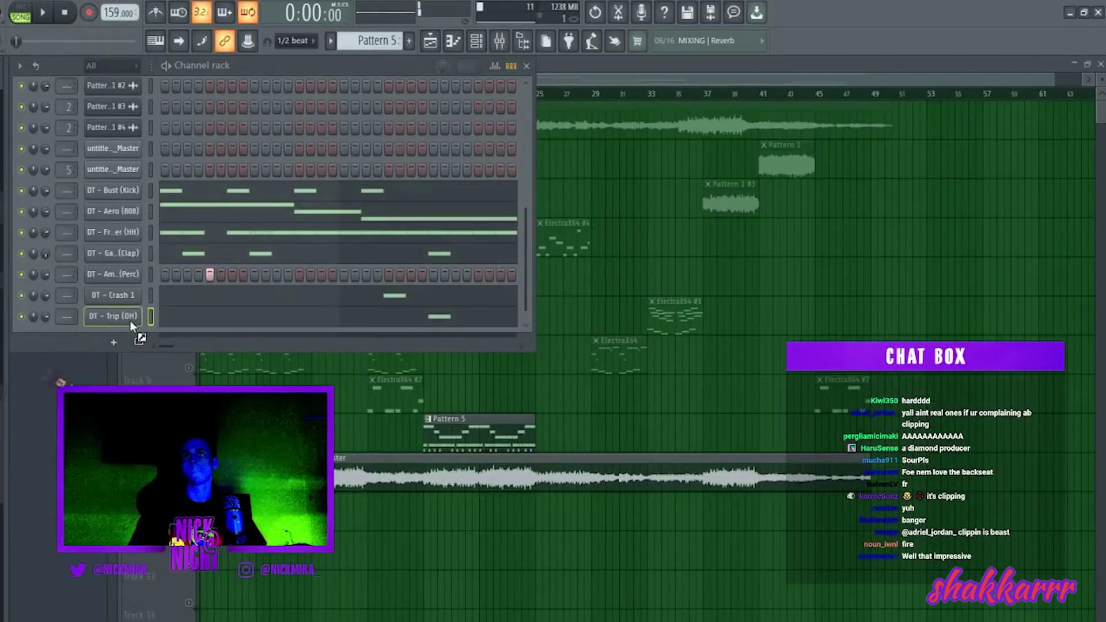
Step: Examine the level display of the Fruity Limiter on the Master mixer track during playback
key("F6")
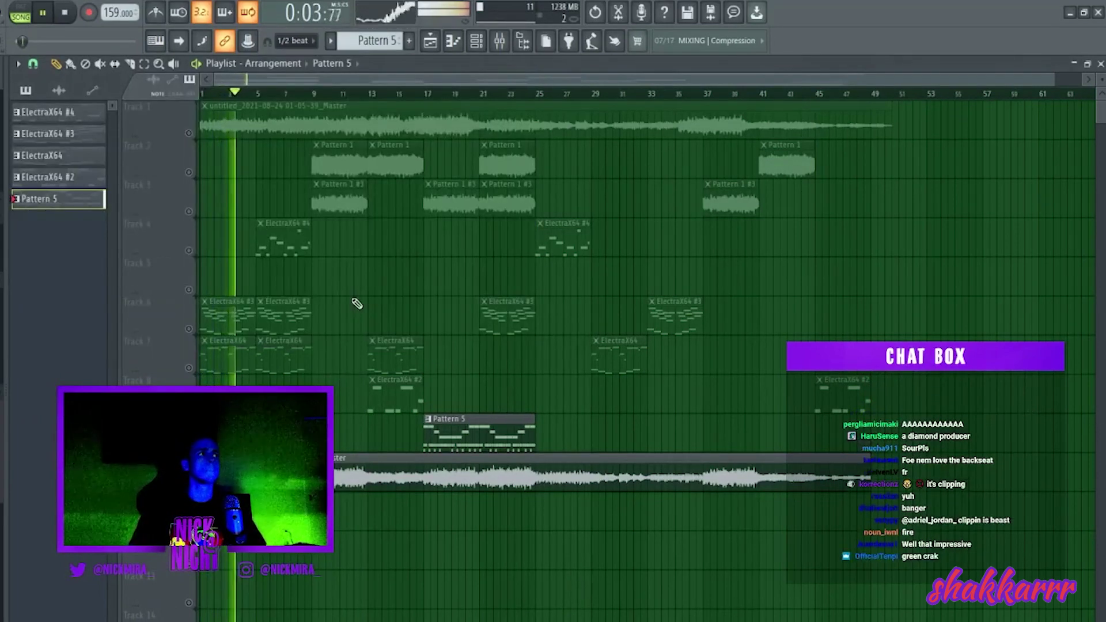
left_click(547, 42)
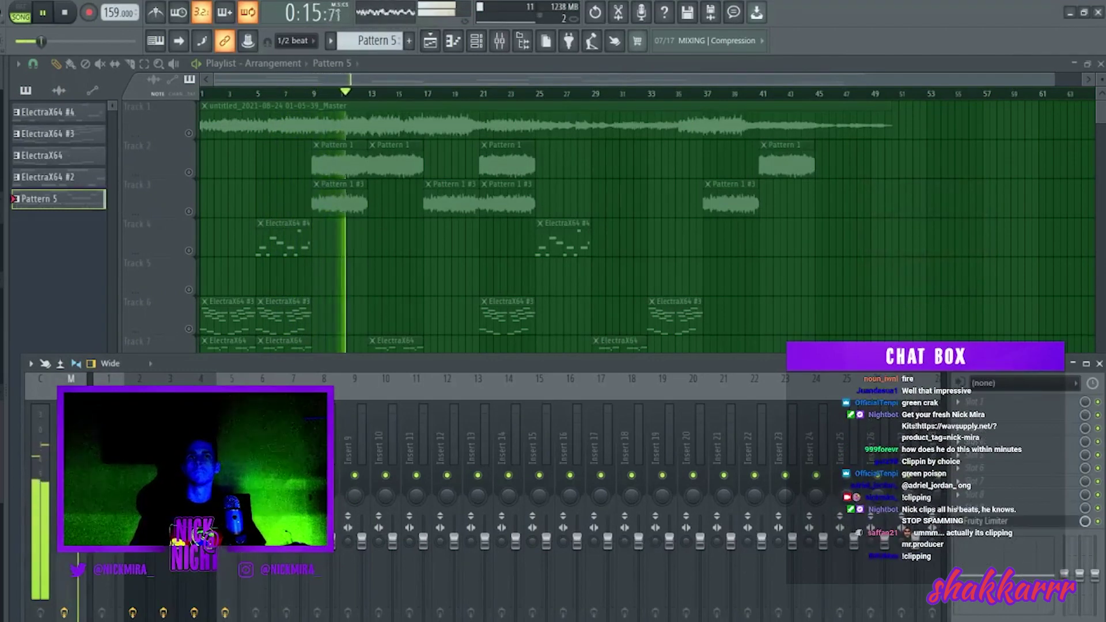
left_click(1018, 522)
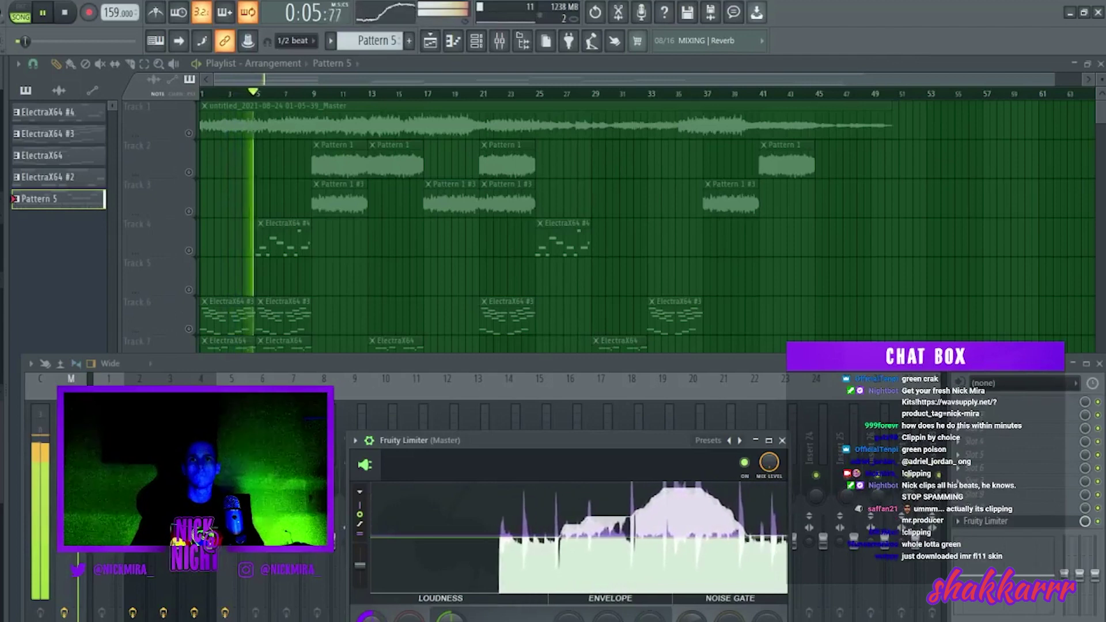
right_click(360, 568)
left_click(399, 500)
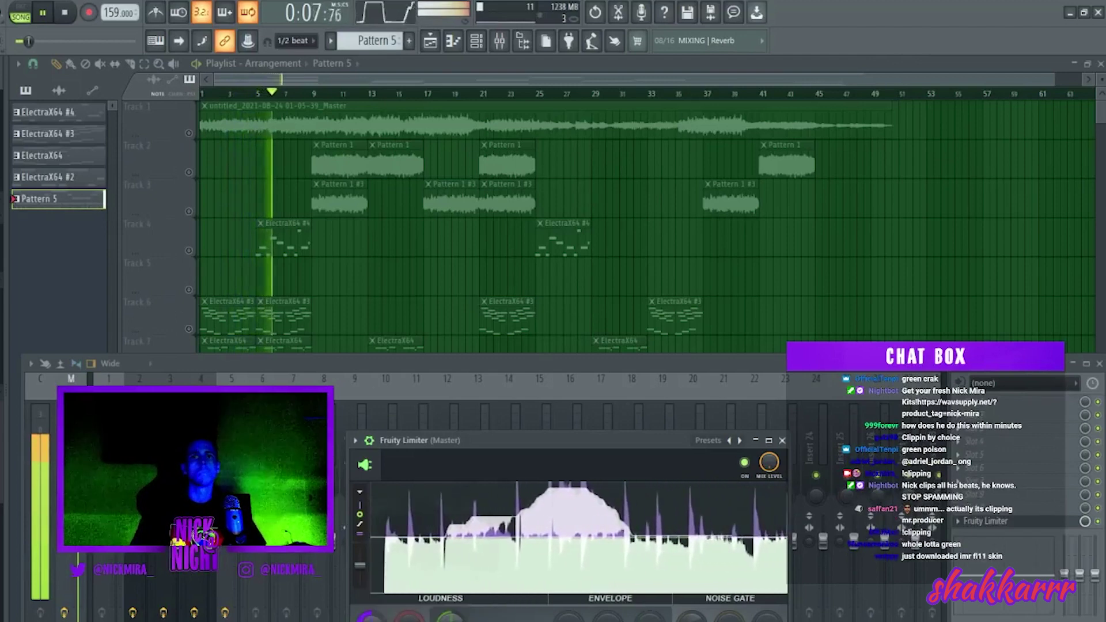
left_click(783, 441)
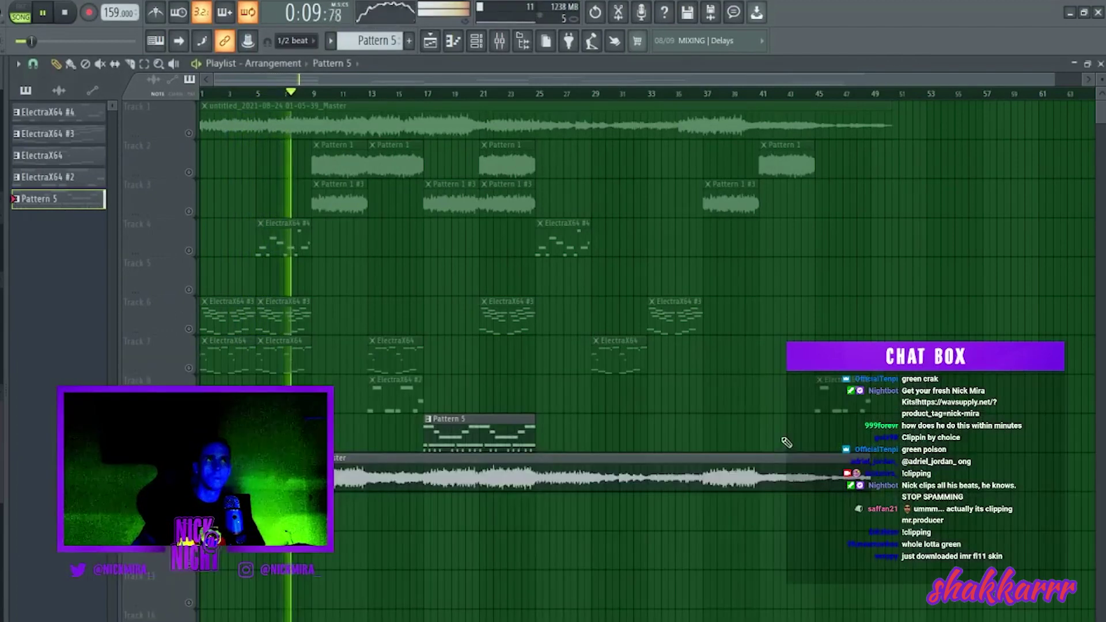
Step: Adjust the lower Master audio clip's time-stretching pitch and set the project tempo to 157 BPM
left_click(375, 462)
double_click(375, 461)
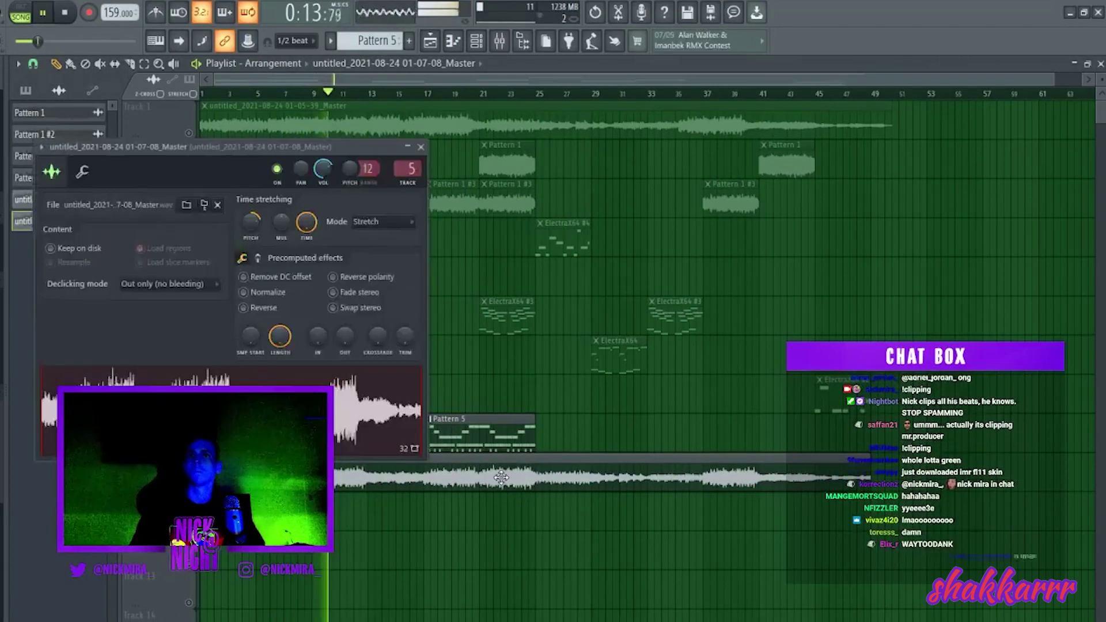
scroll(118, 13, "down", 2)
key("Return")
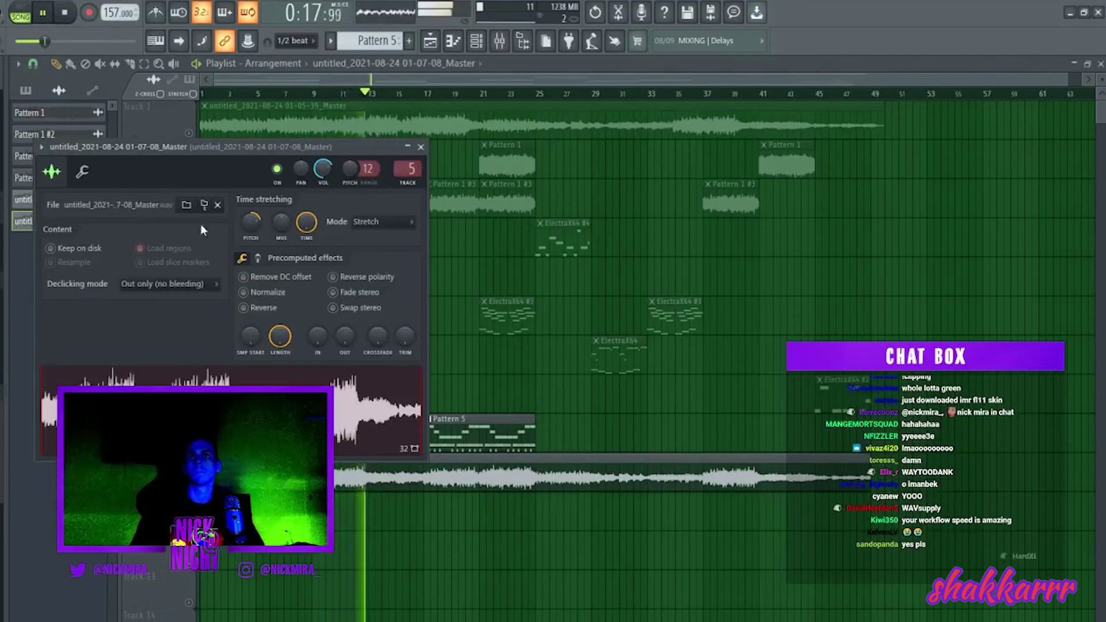
Step: Transpose the DT - Aero (808) notes in Pattern 5 down one semitone to F#5, E5 and D5
double_click(484, 428)
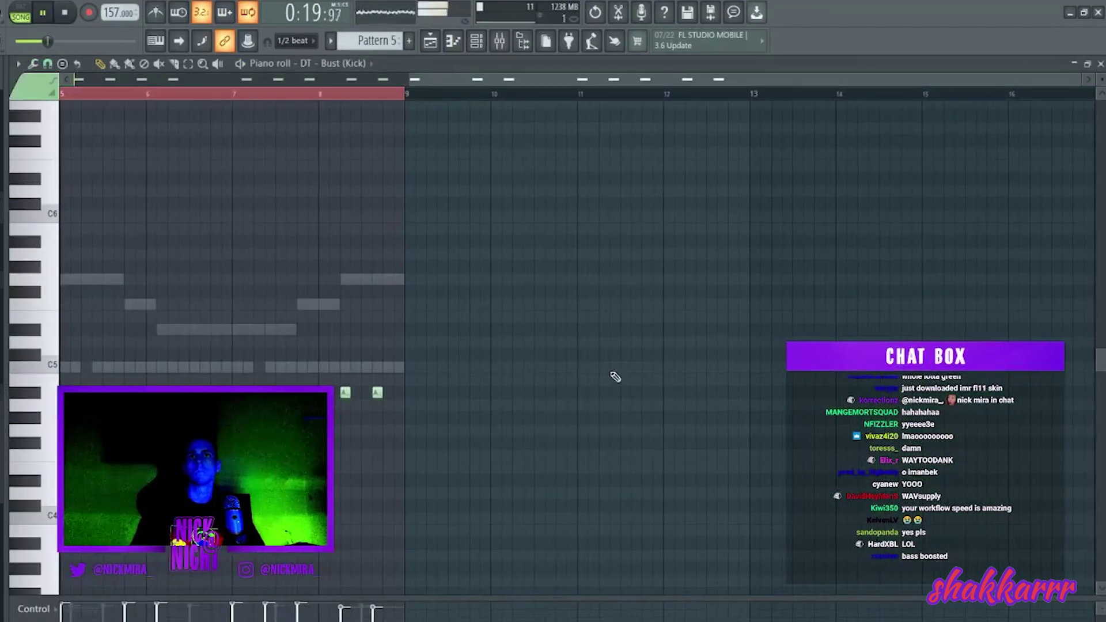
double_click(381, 280)
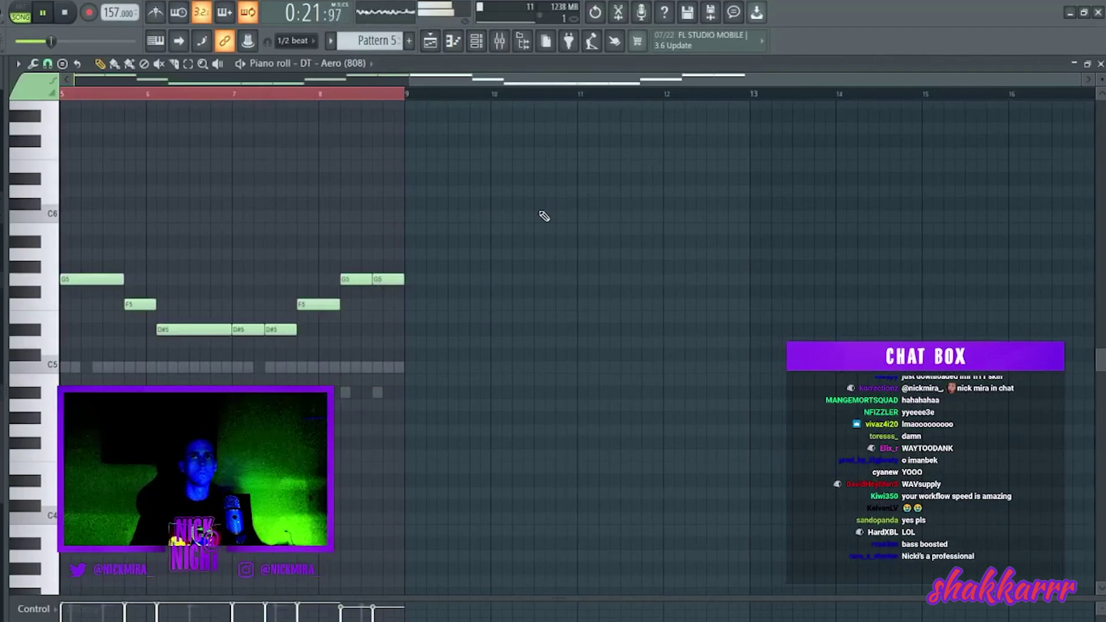
key("Down")
key("F7")
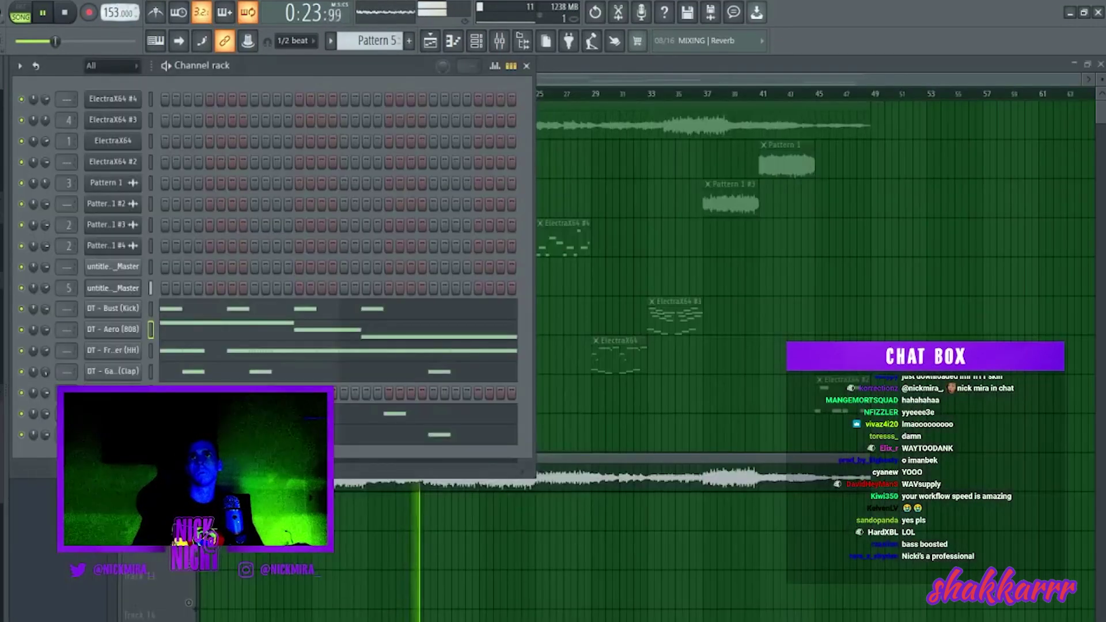
Step: Try the project at 153 BPM and set the tempo to 155 BPM
scroll(109, 7, "down", 2)
key("Return")
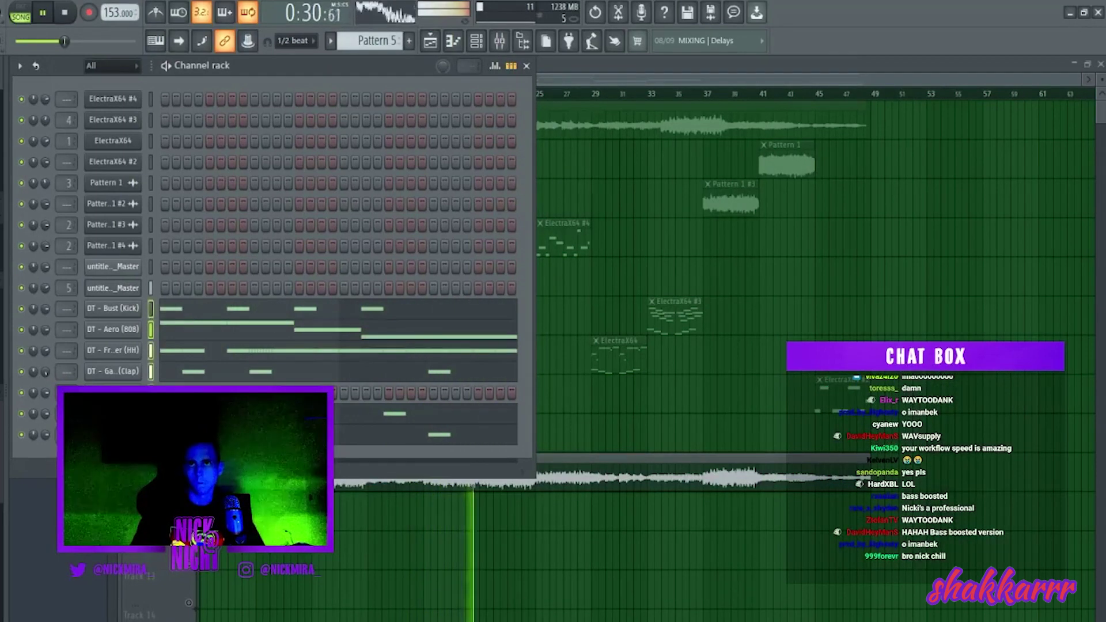
key("ctrl+z")
key("Return")
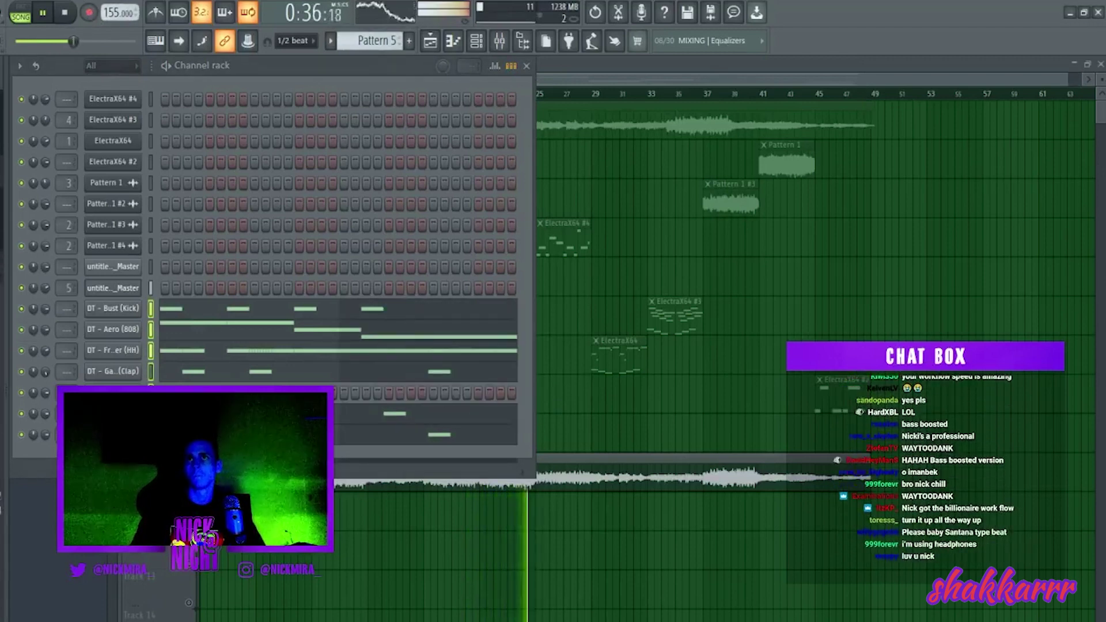
Step: Set a finer snap in the DT - Fresher (HH) piano roll and add three short G4 hits late in bar 1
left_click(235, 353)
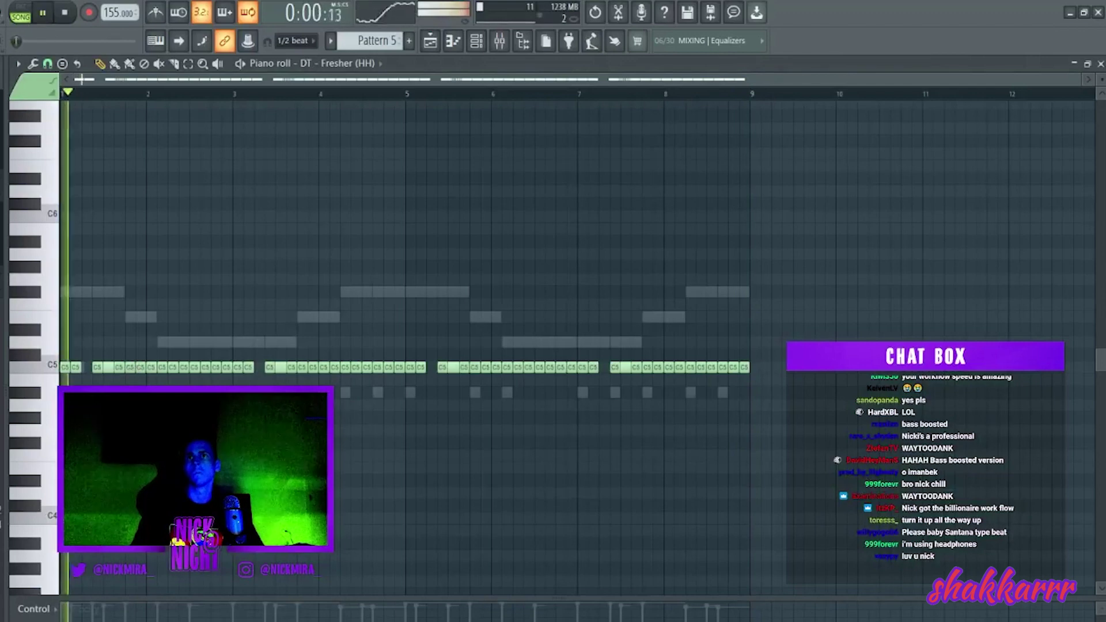
scroll(81, 92, "up", 3)
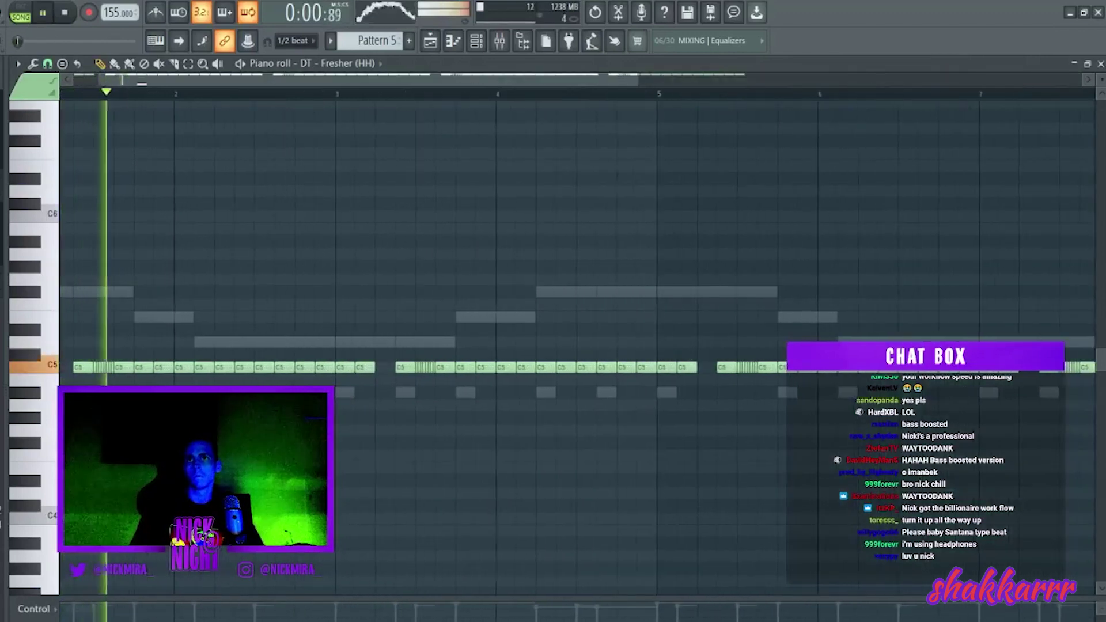
left_click(47, 63)
left_click(69, 242)
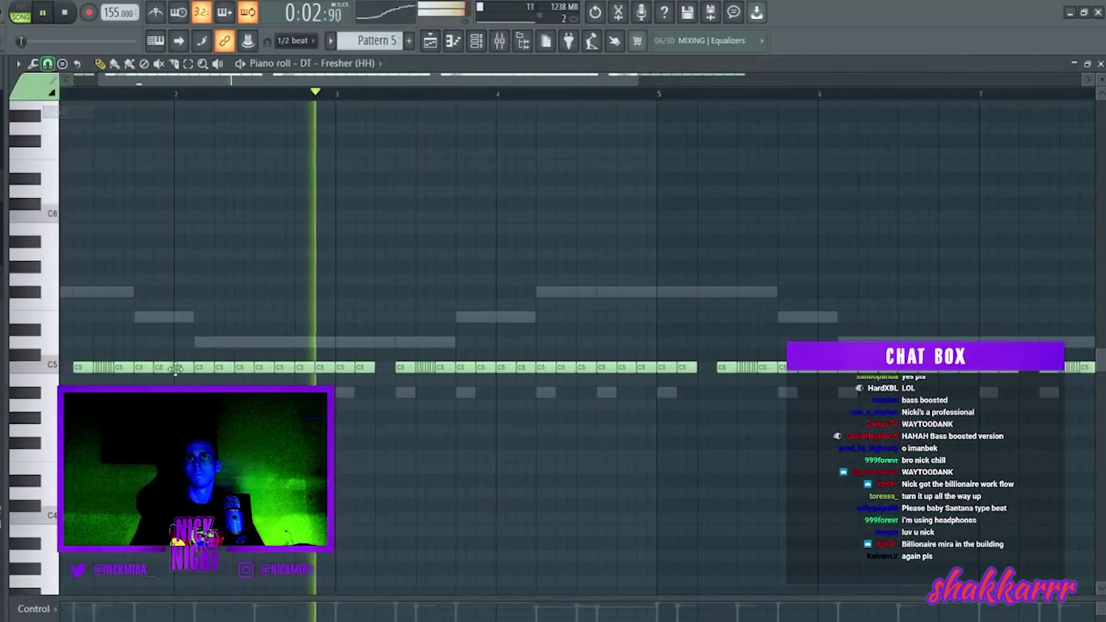
Step: Try cloning the three G4 hi-hat hits into bar 3, undo the clone and replay the beat
key("ctrl+v")
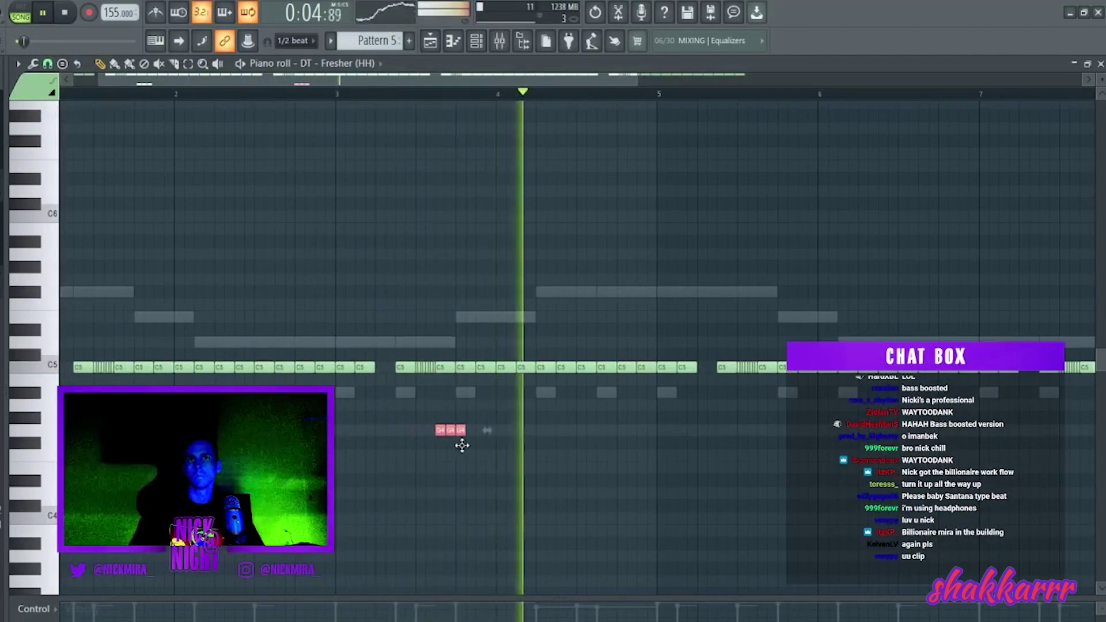
key("ctrl+z")
key("space")
key("space")
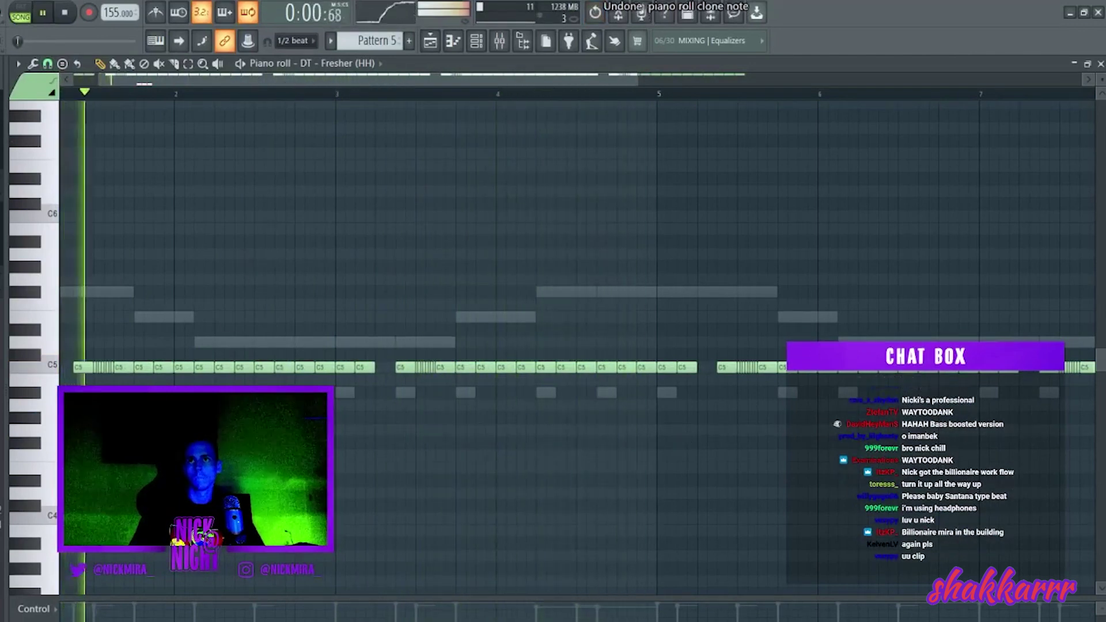
Step: Paste the three short hi-hat hits late in bar 3 and transpose both groups of hits down an octave
key("ctrl+v")
left_click_drag(391, 454, 469, 447)
key("ctrl+Down")
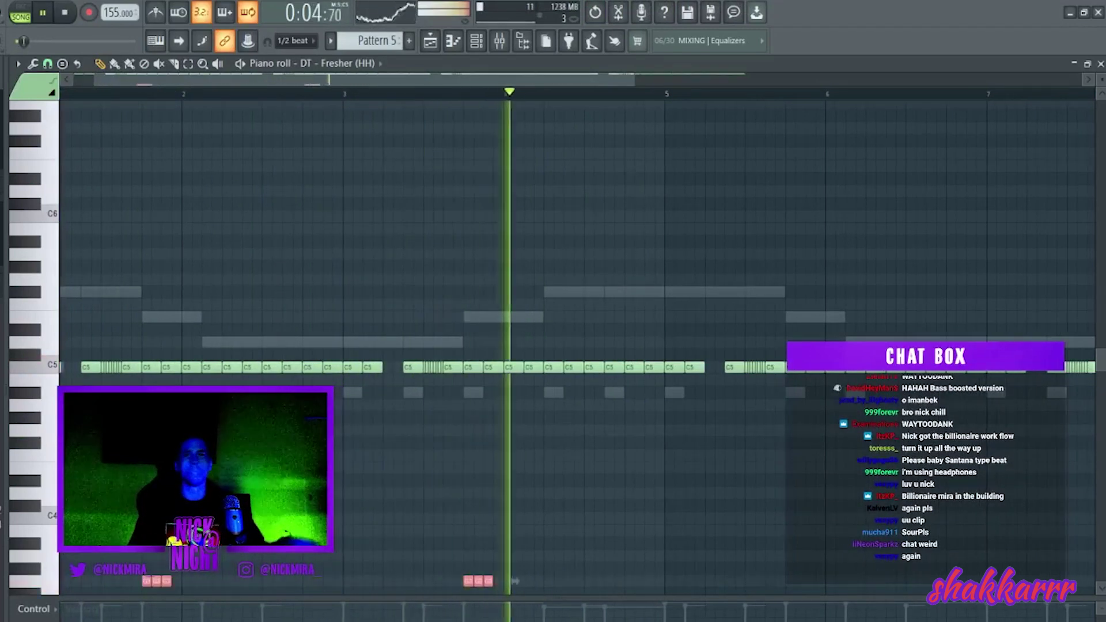
Step: Raise both groups of short hi-hat hits to B3 and repeat them late in bars 5 and 7
scroll(578, 523, "down", 2)
key("shift+Up")
key("shift+Up")
key("shift+Up")
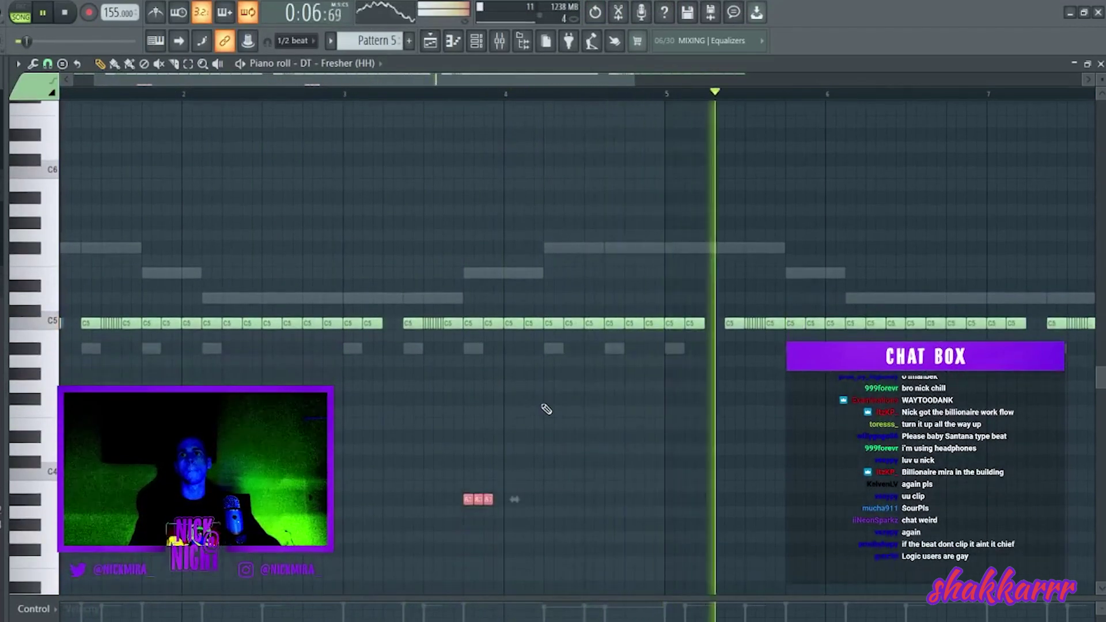
scroll(669, 104, "down", 2)
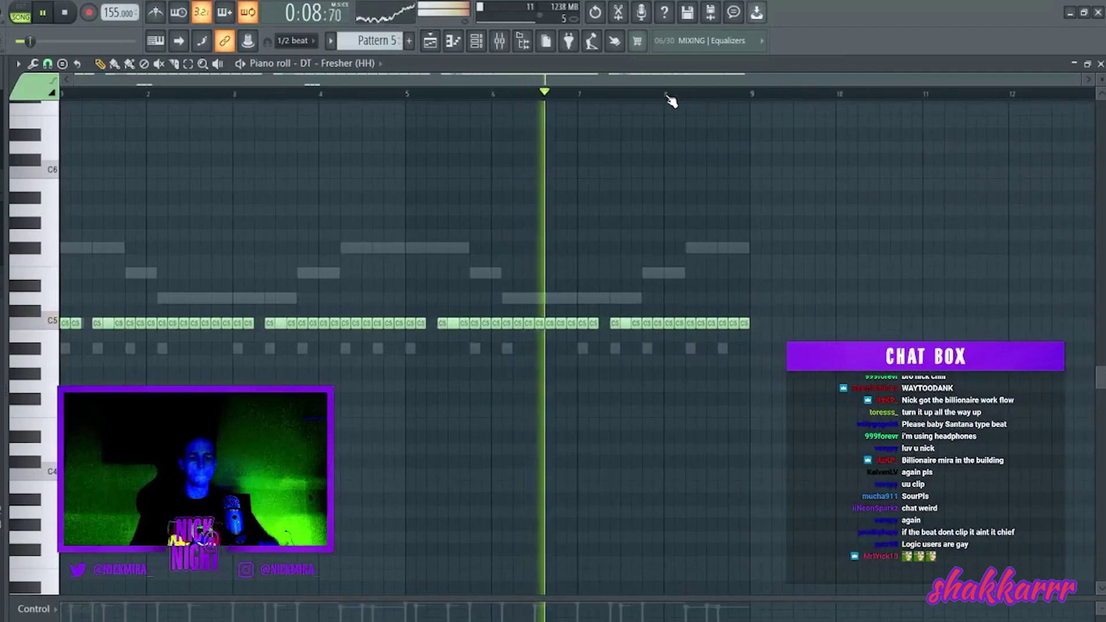
left_click_drag(410, 318, 898, 504)
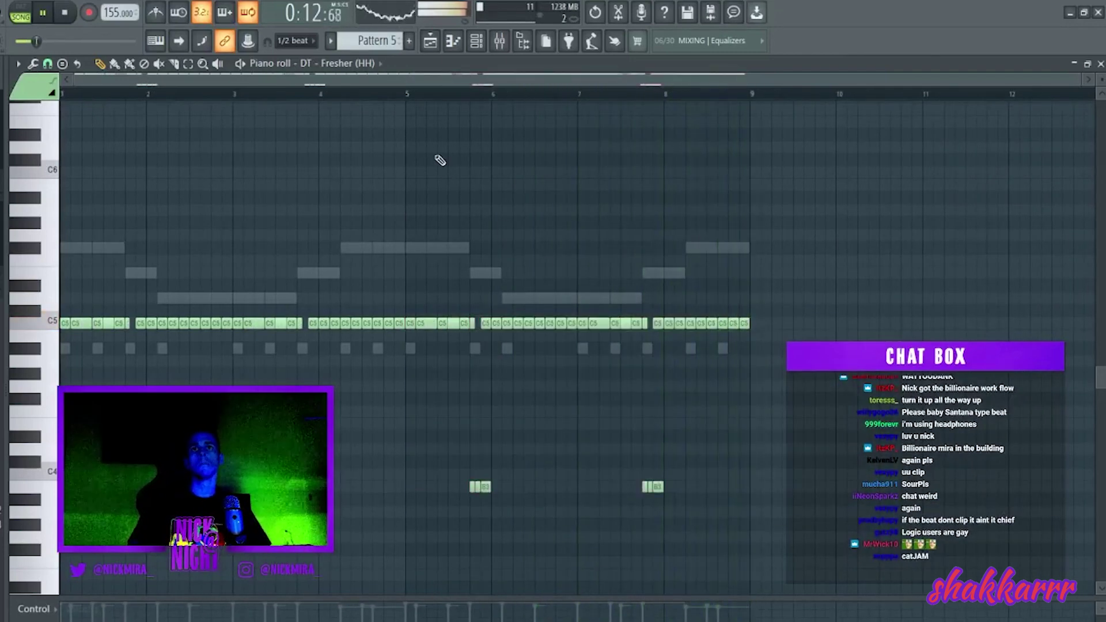
Step: Add a Pattern 5 clip in the playlist from bar 25 to bar 29 and copy both Pattern 5 clips to bar 33
key("F7")
key("F6")
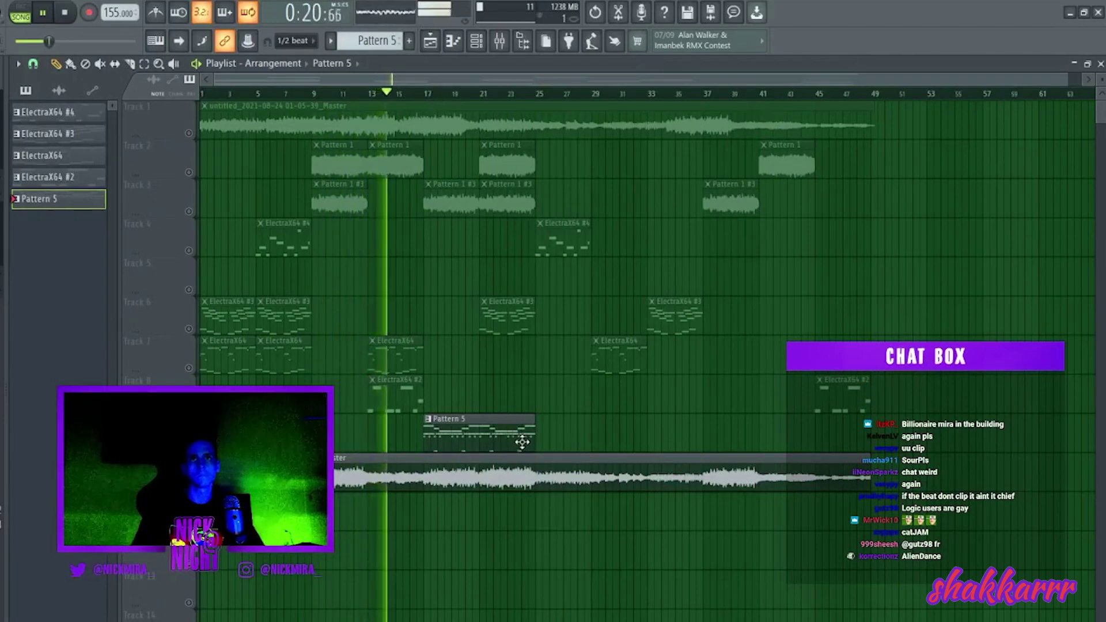
left_click(547, 432)
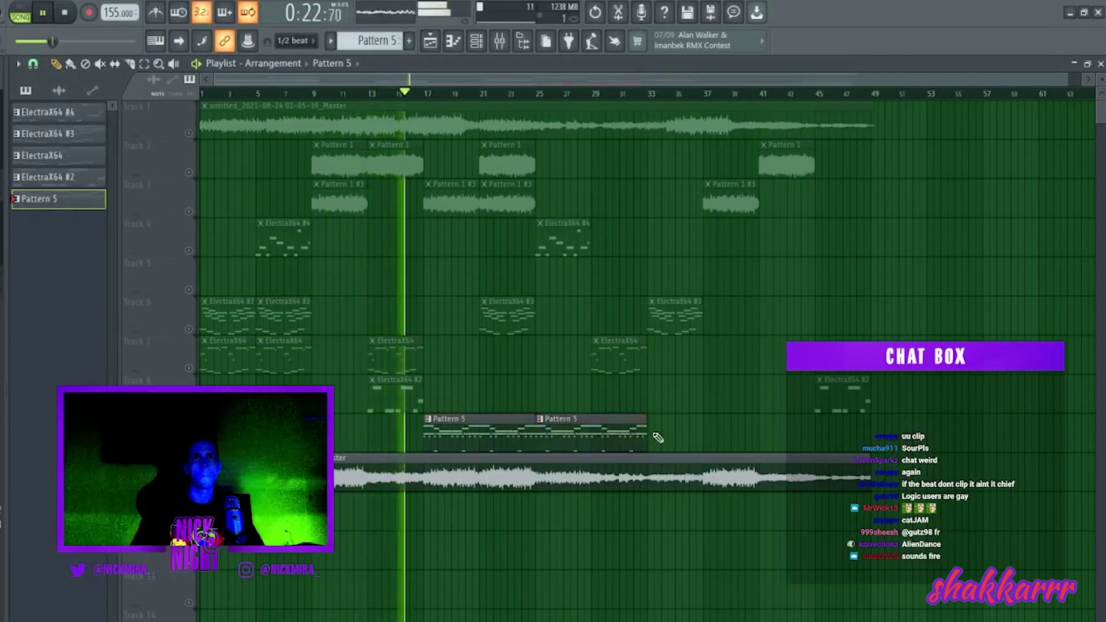
left_click_drag(647, 432, 555, 427)
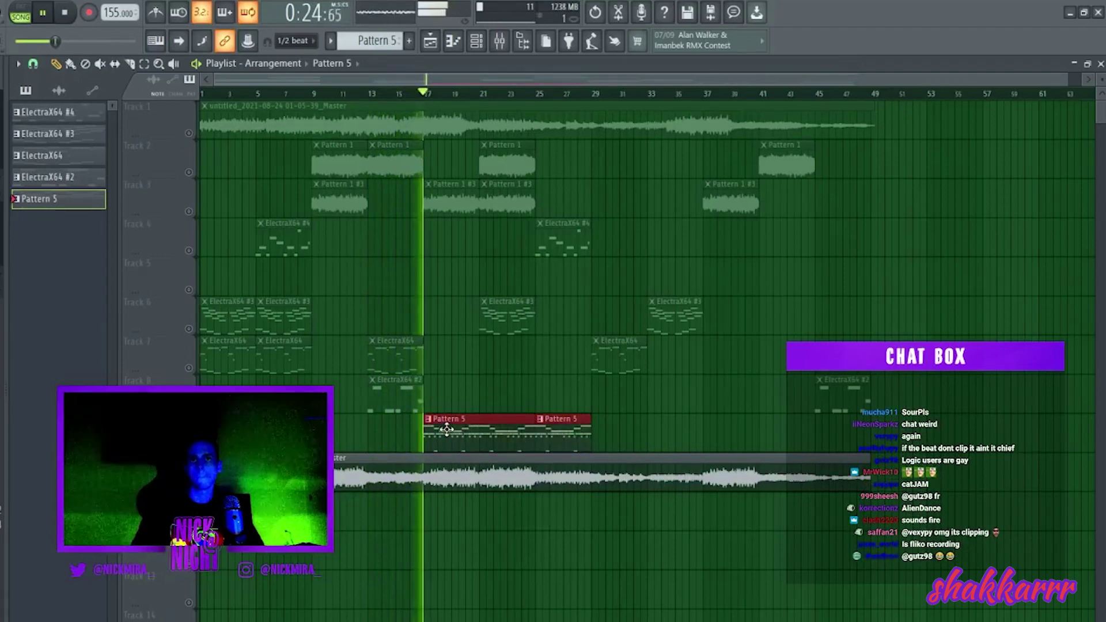
key("ctrl+b")
left_click(669, 436)
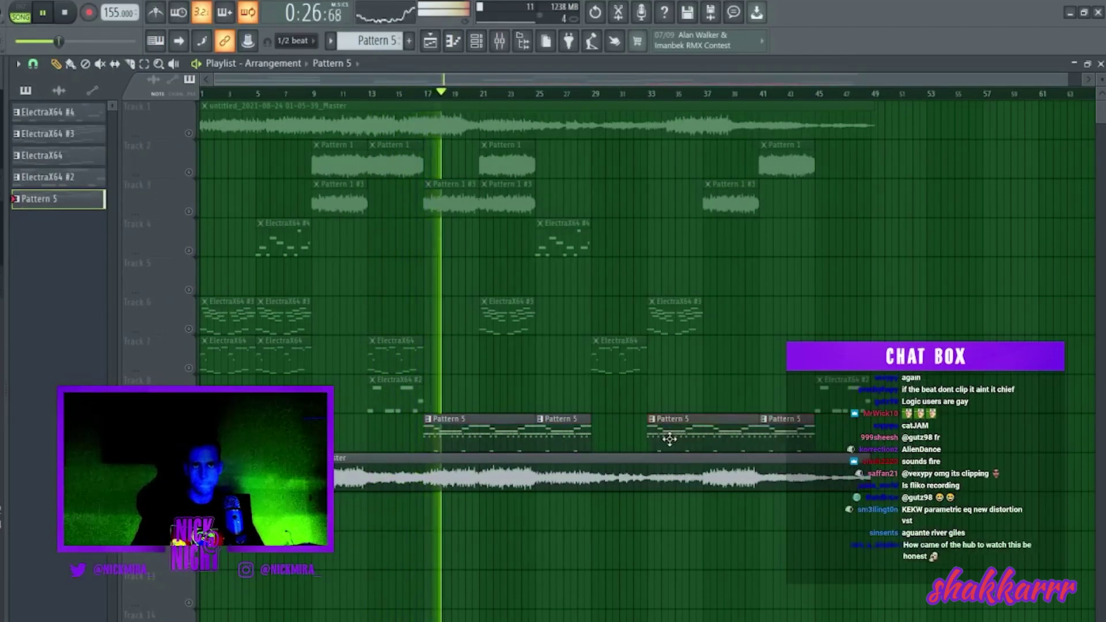
Step: Slice the track 10 audio clip at bars 17, 29 and 33, and fill the Pattern 5 gap at bar 29
key("c")
left_click(429, 470)
key("p")
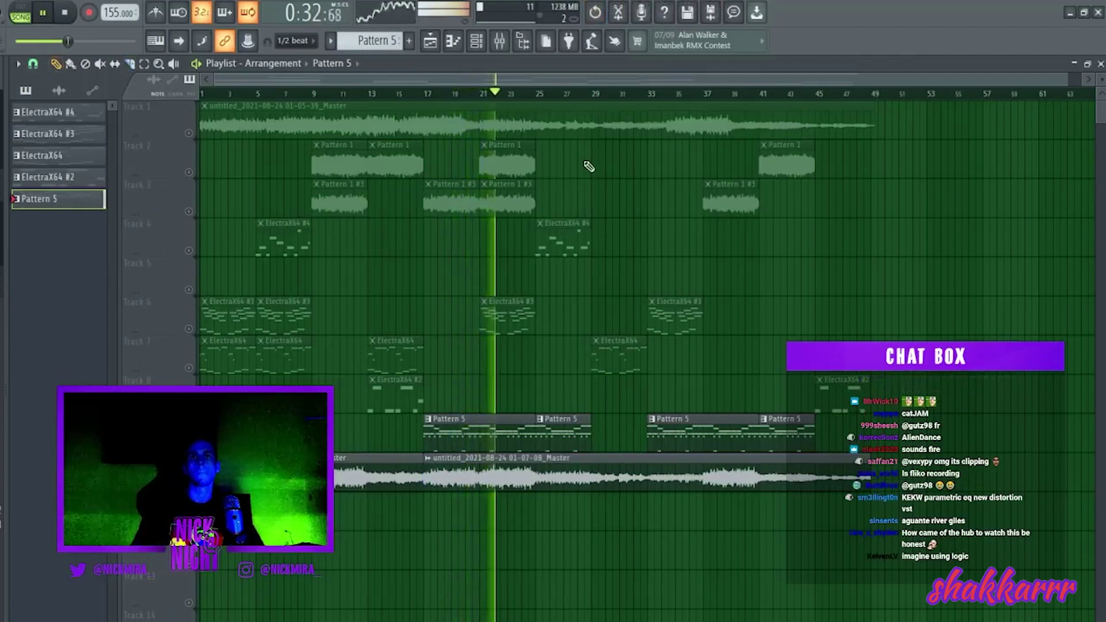
key("e")
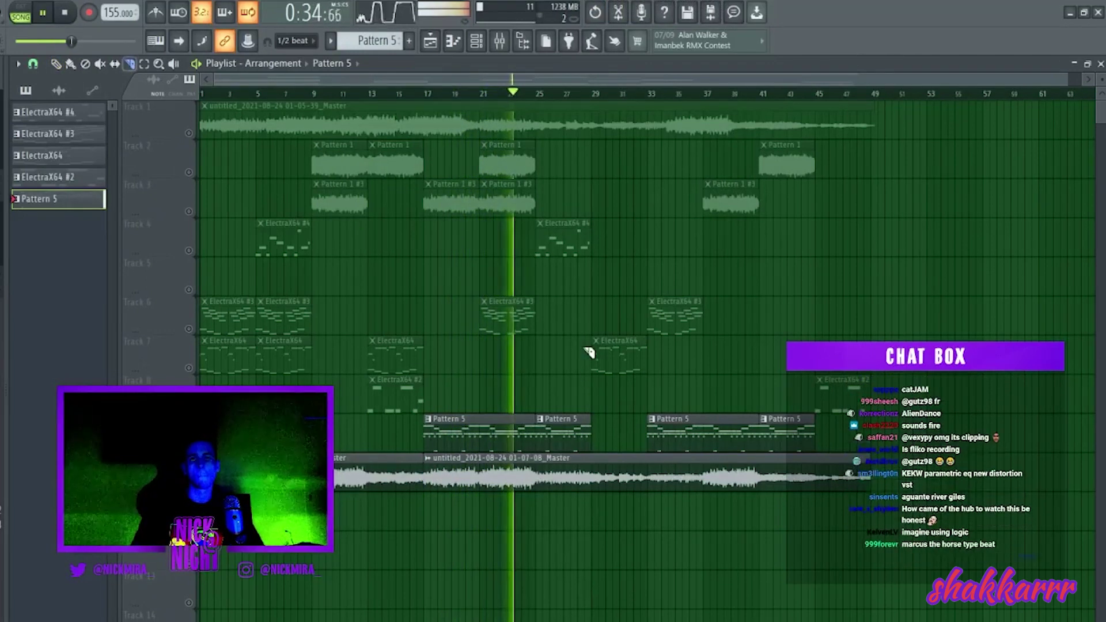
left_click(592, 441)
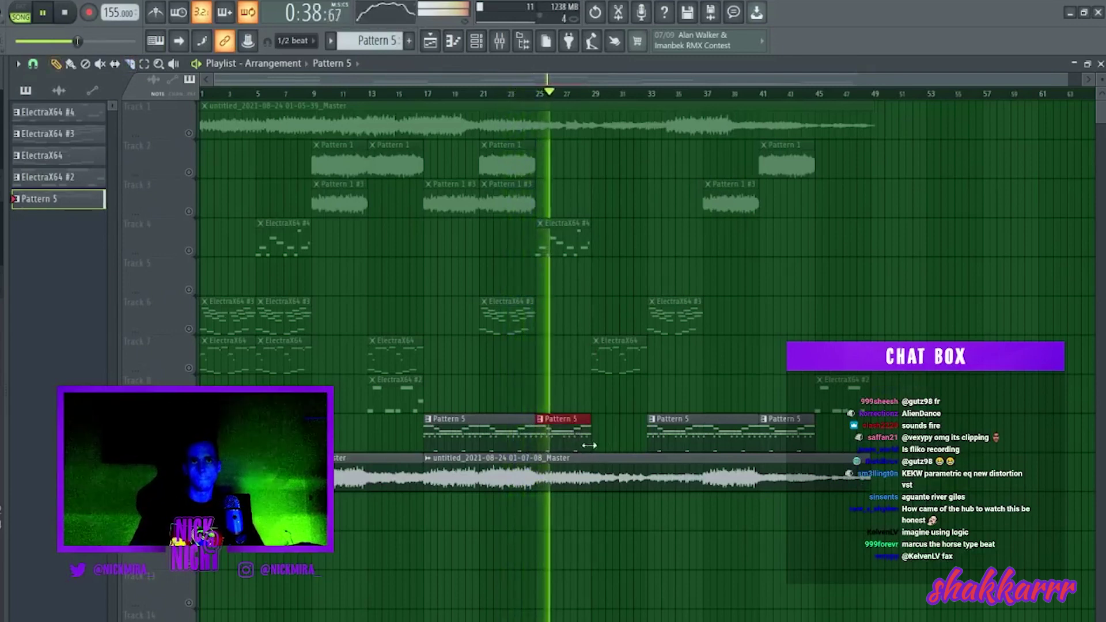
key("ctrl+z")
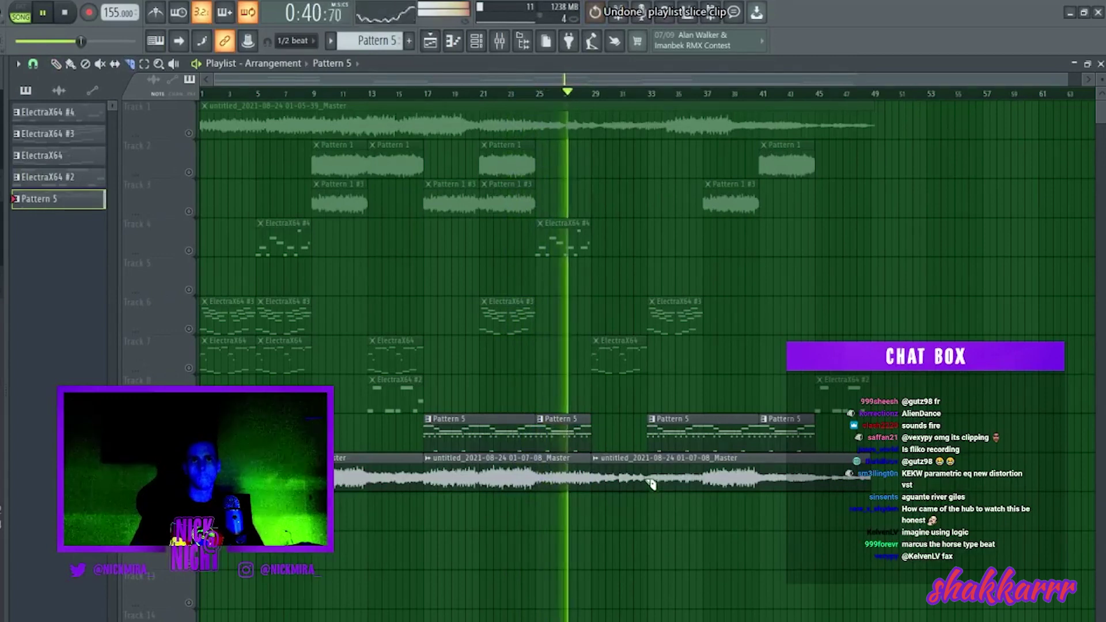
key("ctrl+z")
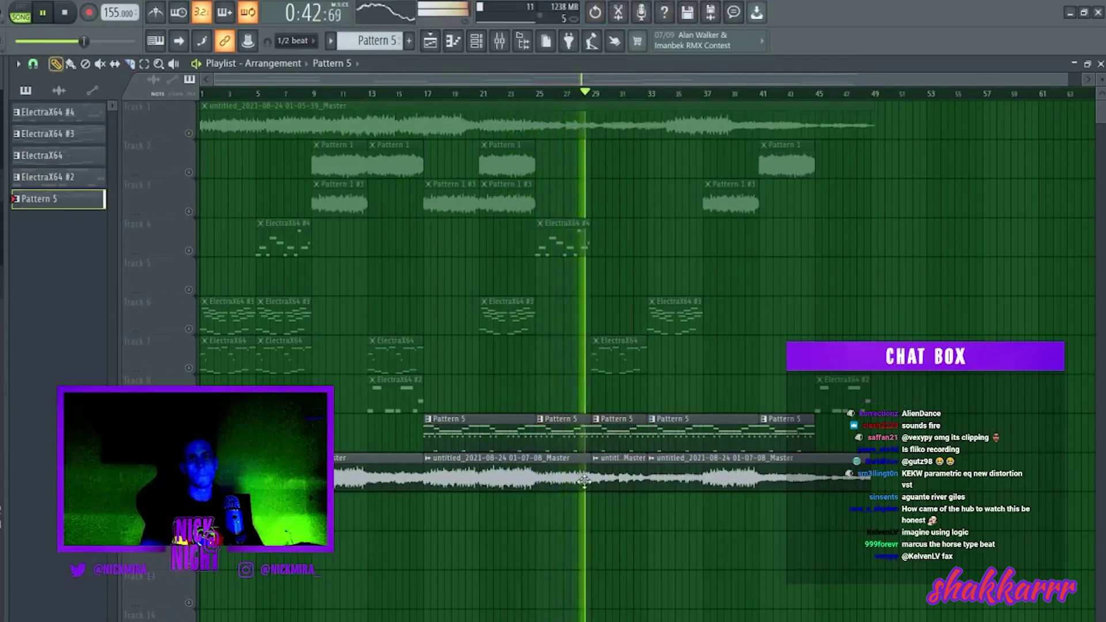
Step: Slice the track 10 audio at bar 25 and move the four-bar slice from bar 29 to bar 33 on track 11
left_click(594, 461)
left_click(537, 504)
left_click_drag(538, 504, 476, 509)
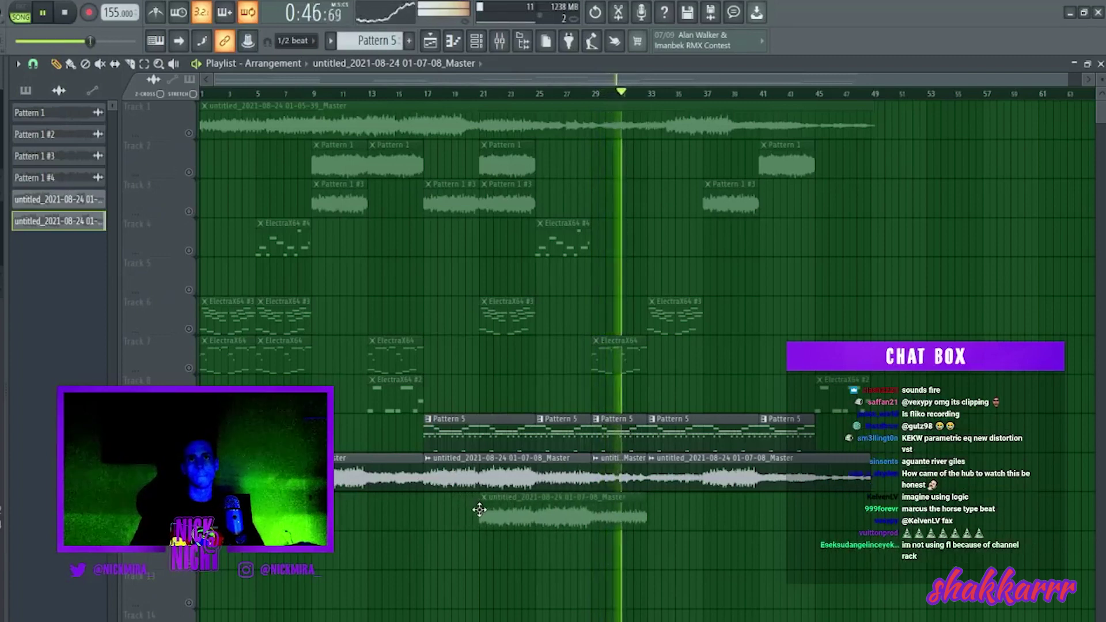
left_click_drag(476, 509, 686, 528)
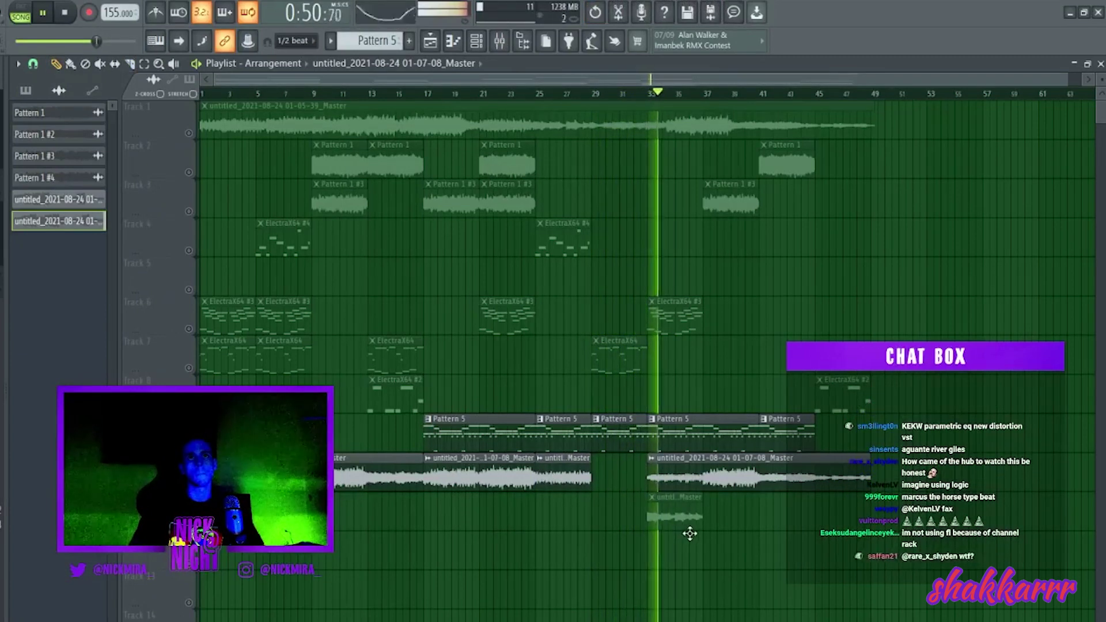
Step: Fill track 10 with four-bar audio slices up to the final section at bar 41, and duplicate the track 11 slice at bar 37
left_click(572, 474)
key("ctrl+b")
left_click_drag(715, 476, 835, 487)
key("ctrl+b")
key("ctrl+z")
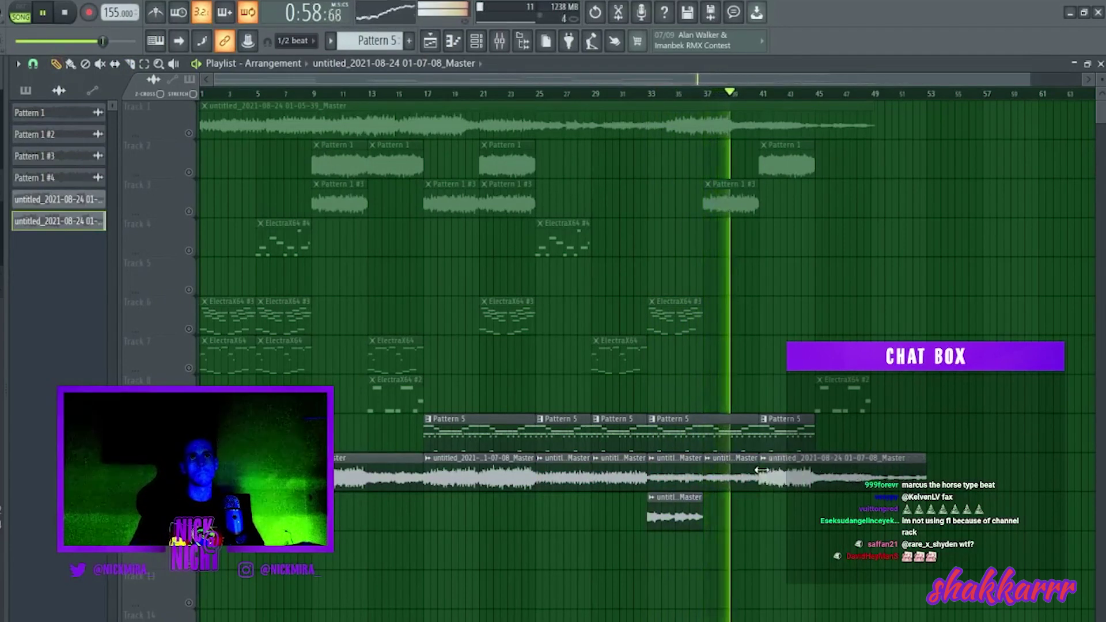
mouse_move(663, 517)
left_mouse_down()
mouse_move(627, 517)
mouse_move(683, 516)
left_mouse_up()
key("ctrl+b")
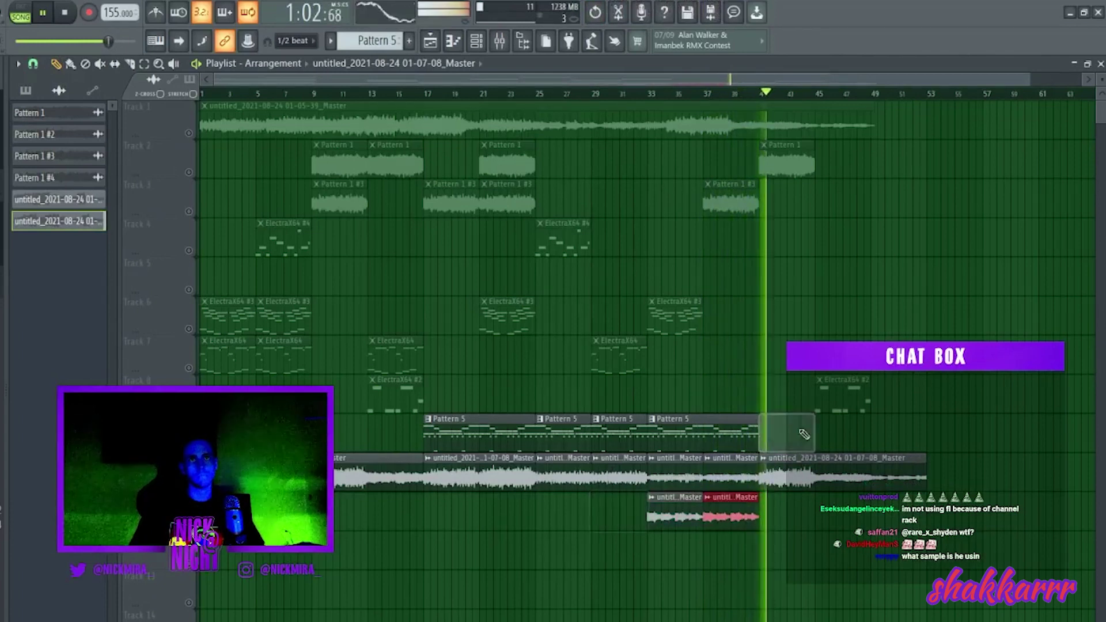
Step: Delete the Pattern 5 clip at bar 41 and the ElectraX64 #2 clip at bar 45, and trim the track 10 audio to bar 49
right_click(788, 433)
right_click(859, 394)
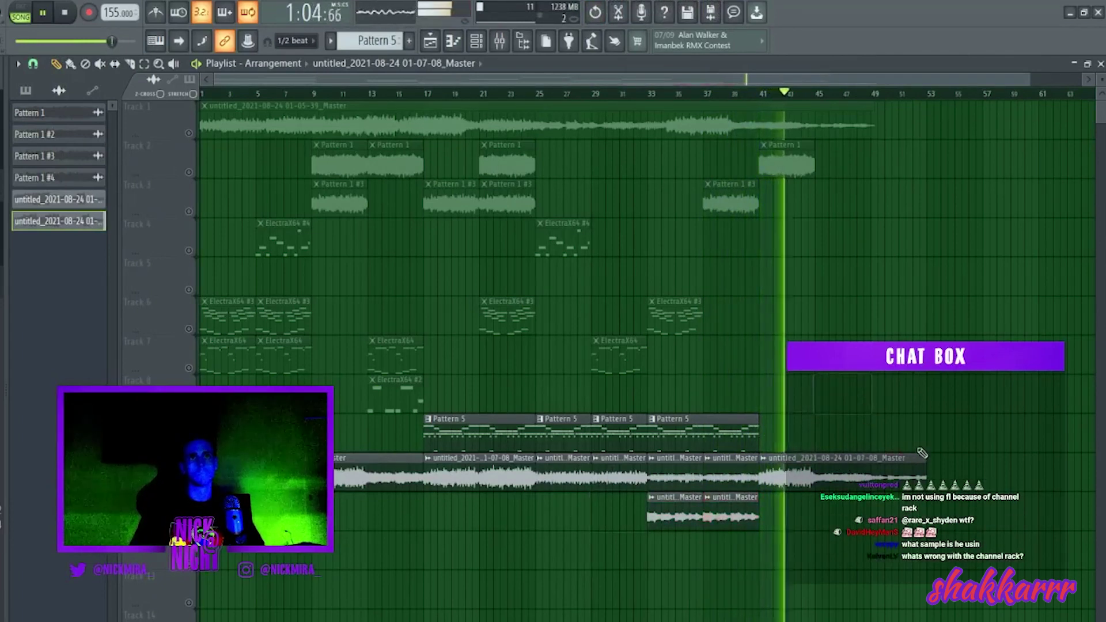
left_click_drag(925, 477, 876, 478)
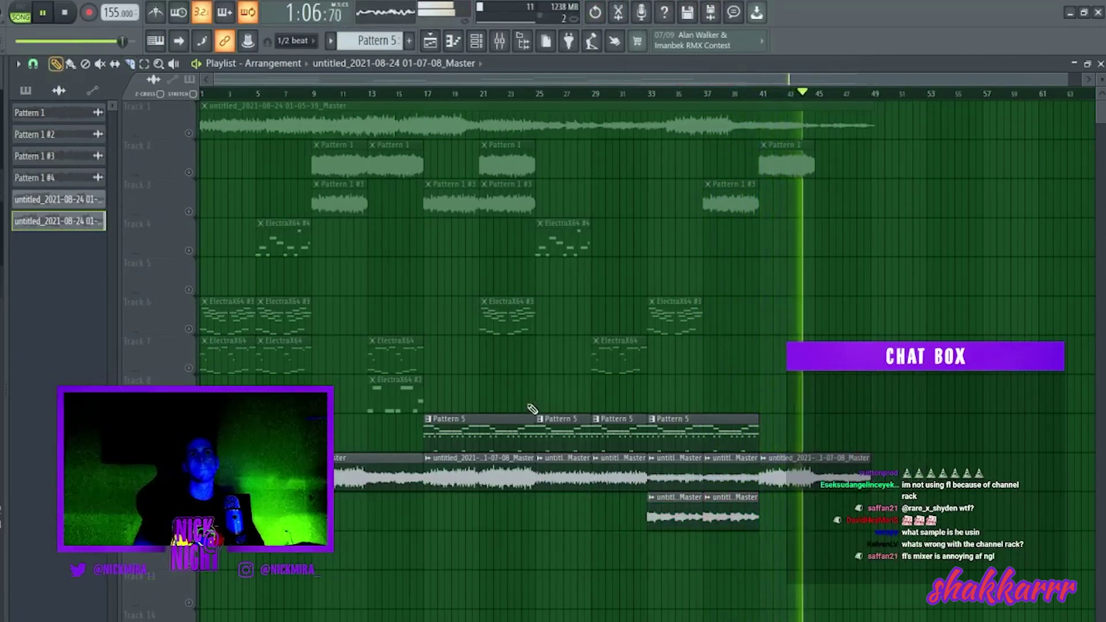
Step: Place a four-bar audio slice at bar 45 on track 11 and duplicate the section from bars 17 to 49 at bar 49
left_click_drag(424, 411, 871, 519)
left_click(871, 518)
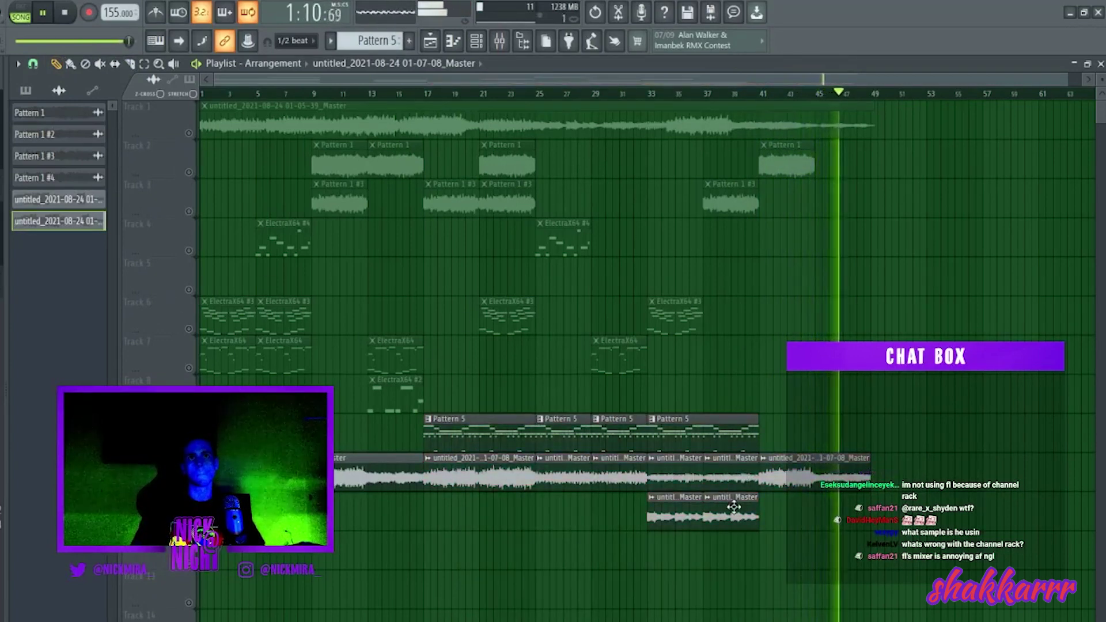
left_click_drag(786, 510, 842, 510)
left_click_drag(346, 412, 871, 522)
key("ctrl+b")
left_click(585, 136)
scroll(600, 94, "down", 3)
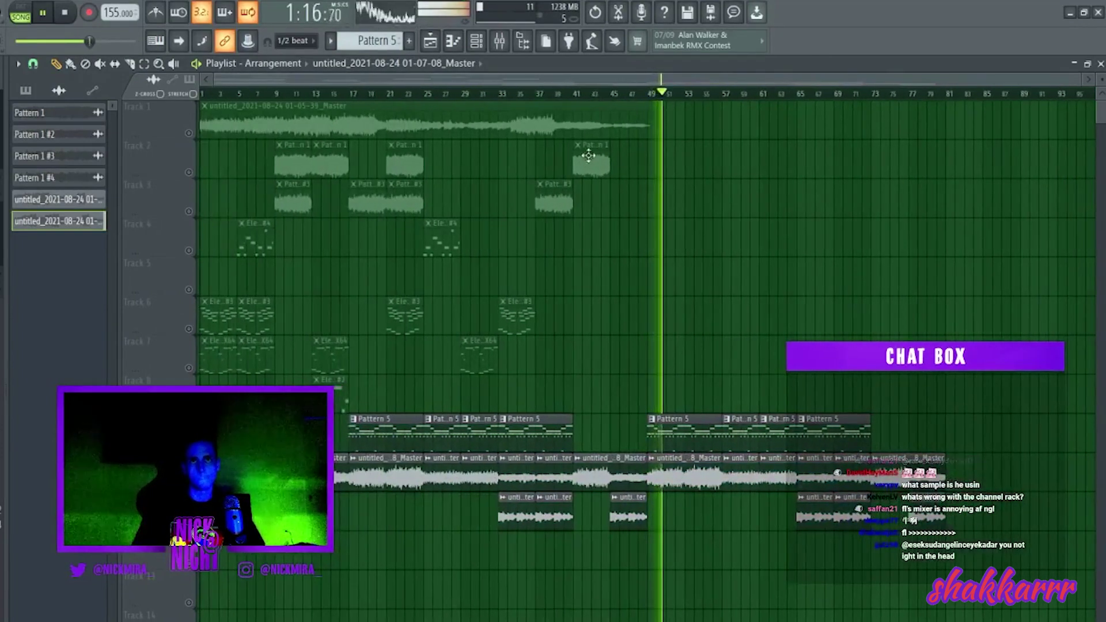
Step: Play the arrangement from bar 25 and repeat the duplicated section once more at bar 81
left_click(574, 94)
left_click_drag(555, 95, 425, 102)
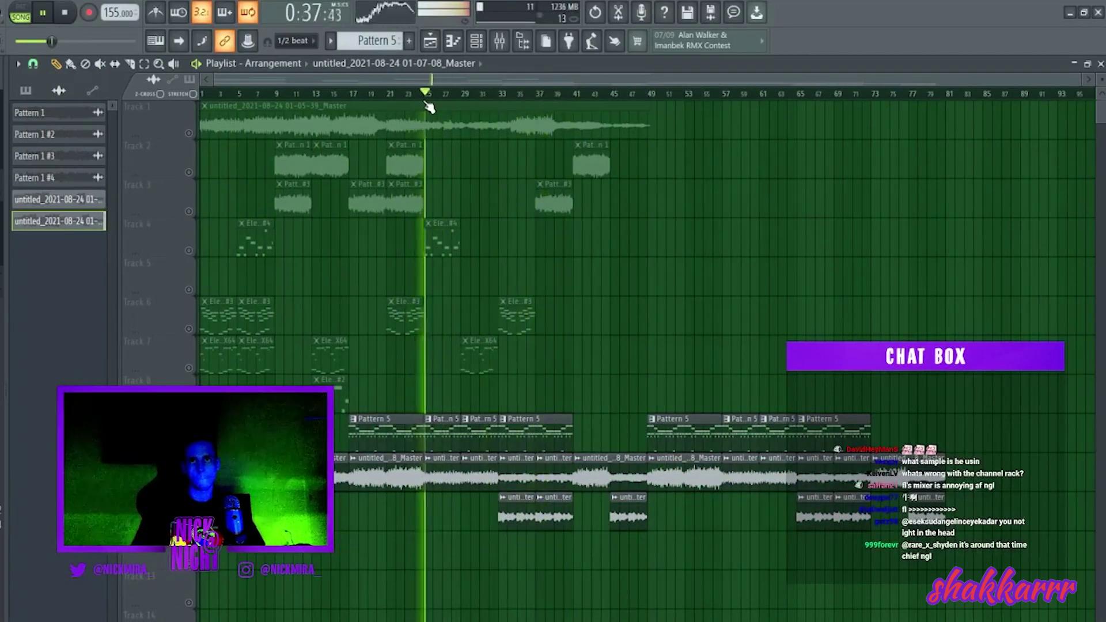
scroll(679, 440, "down", 4)
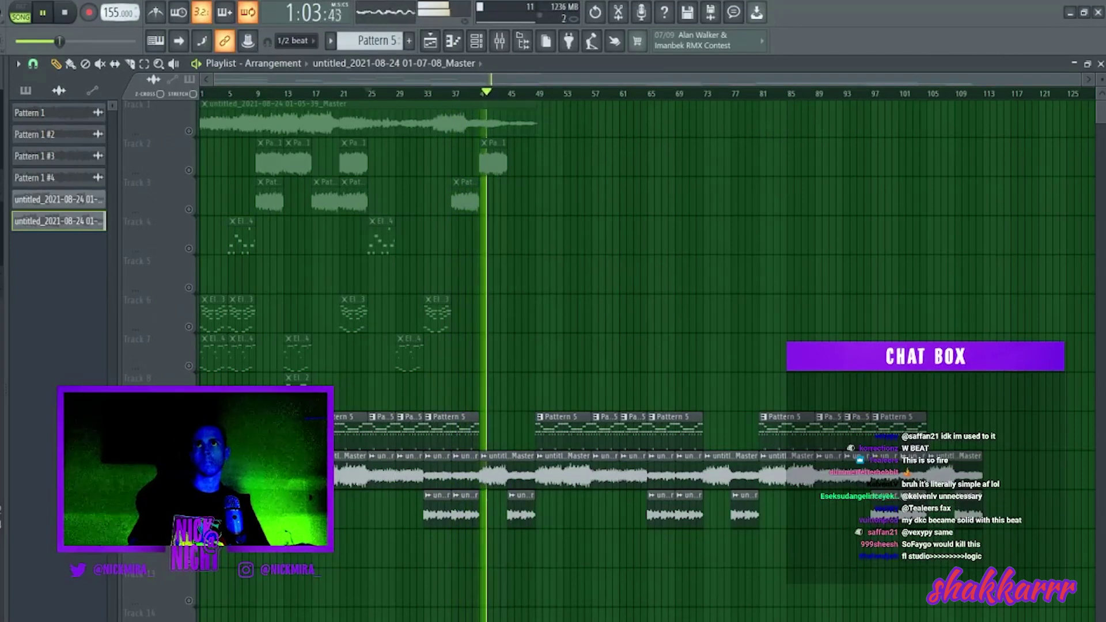
Step: Set the tempo to 156 BPM and play the arrangement from bar 49
scroll(111, 13, "up", 1)
left_click(456, 406)
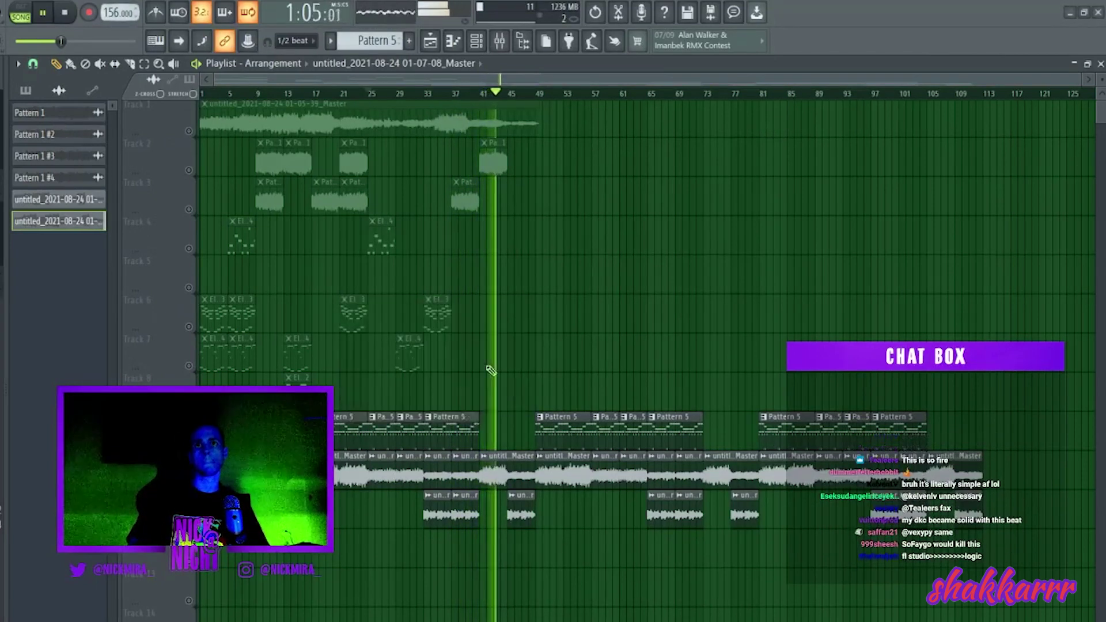
left_click_drag(499, 94, 539, 95)
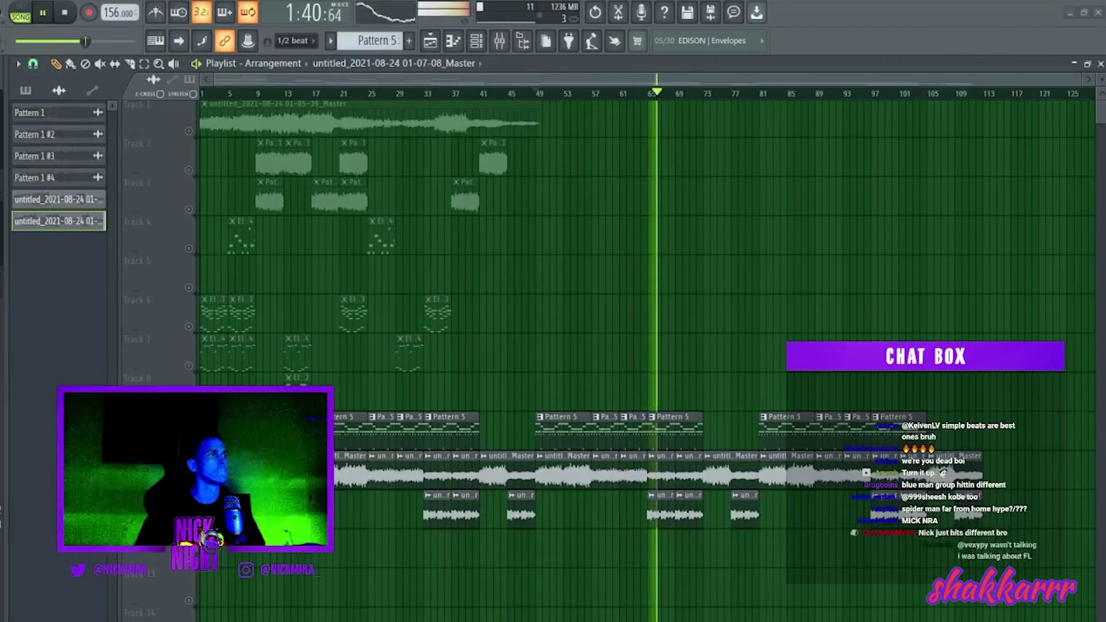
Step: Close the Fruity parametric EQ 2 window and start a new project with its channel rack and mixer shown
key("ctrl+r")
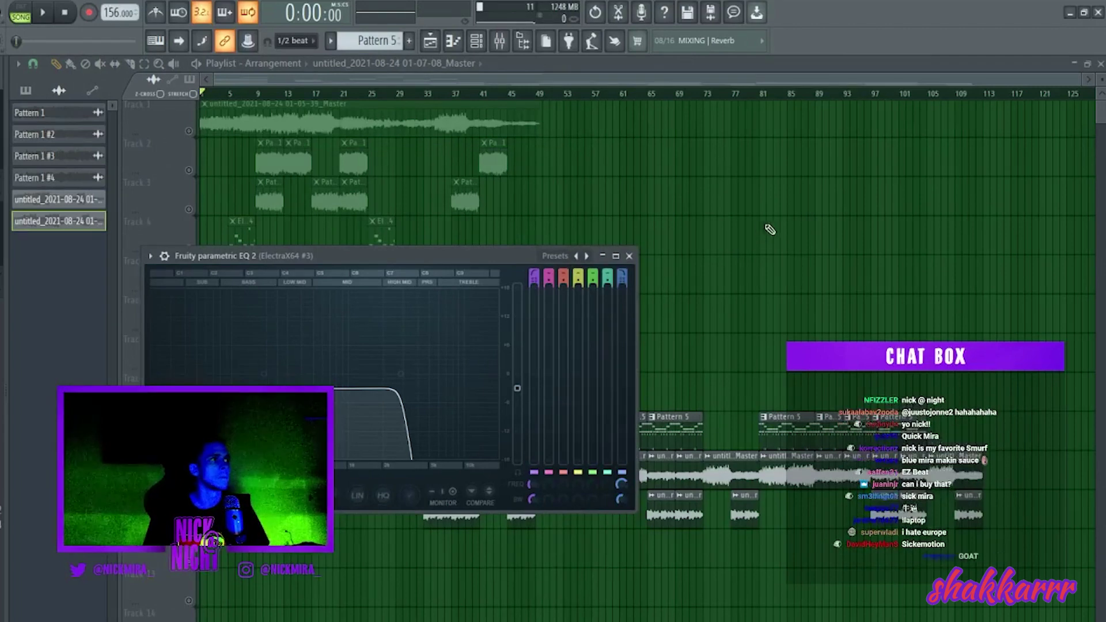
key("Escape")
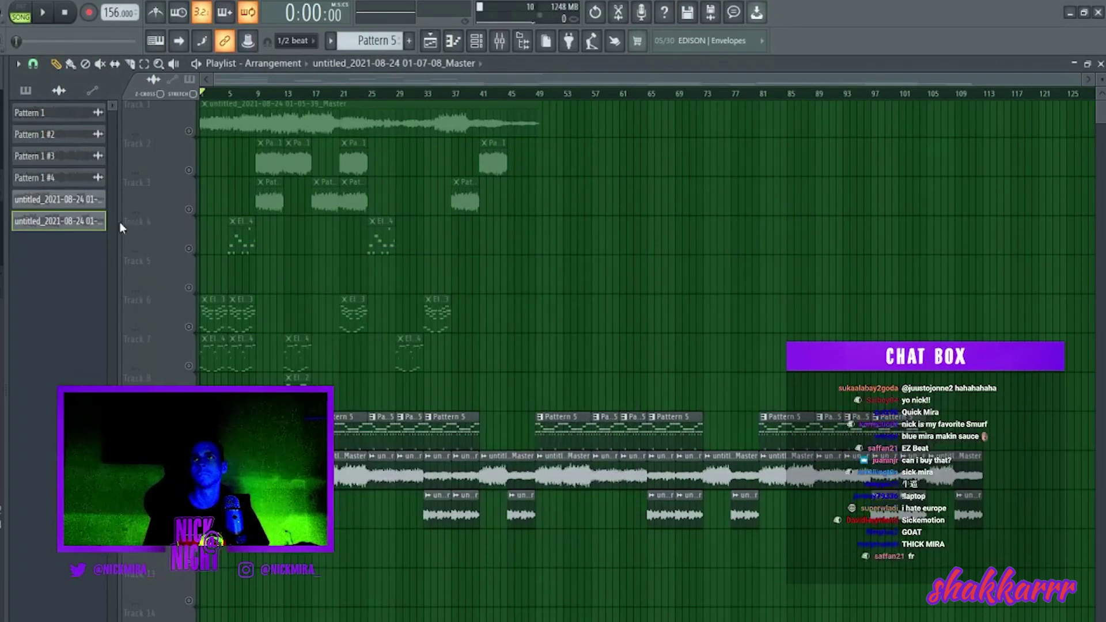
key("ctrl+n")
left_click(483, 42)
left_click(499, 41)
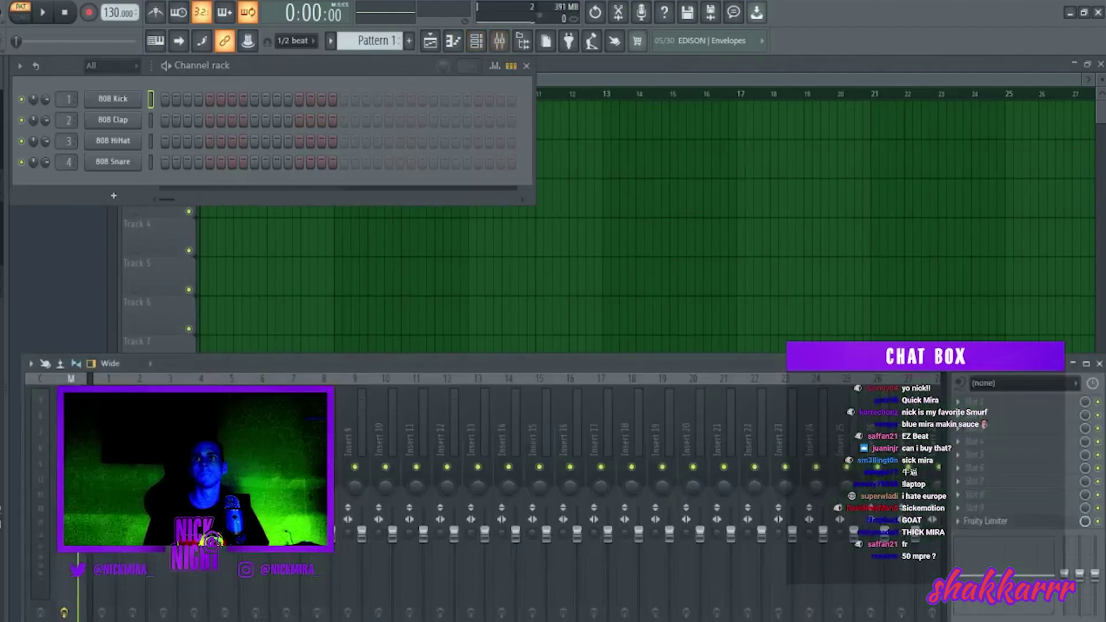
Step: Check the Fruity Limiter on the master track and replace the 808 Kick channel with ElectraX64
left_click(1032, 522)
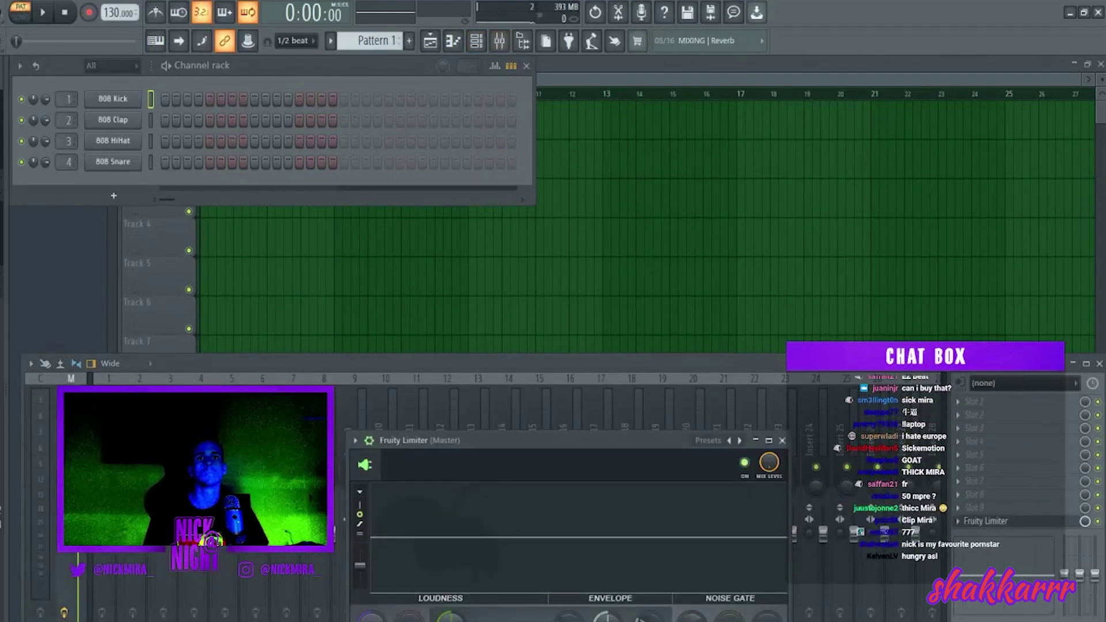
left_click(782, 441)
right_click(139, 142)
mouse_move(210, 221)
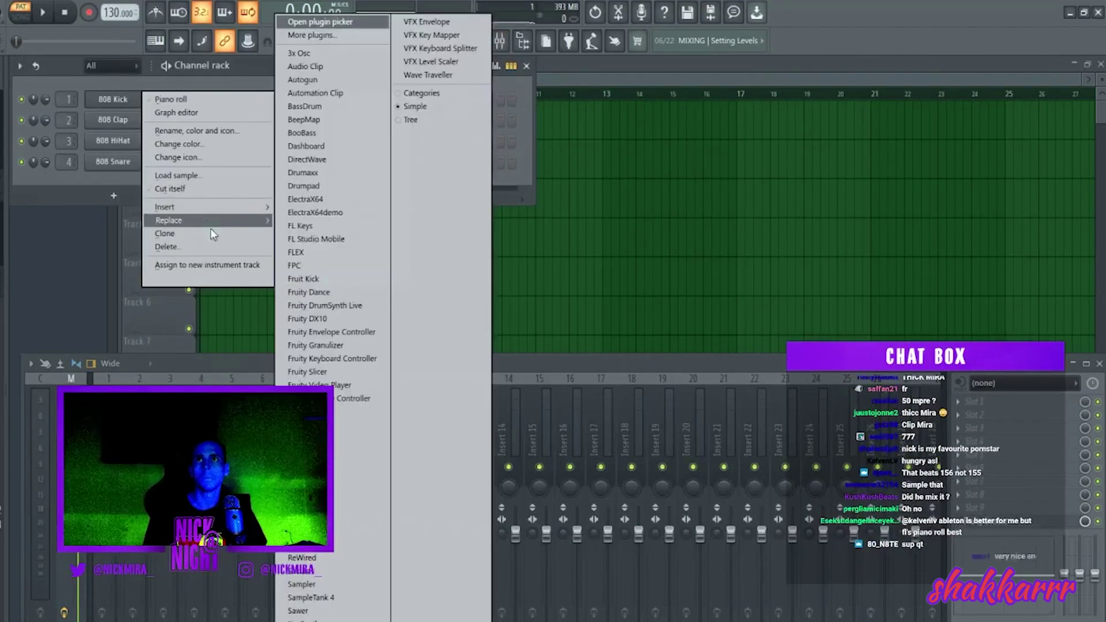
left_click(320, 200)
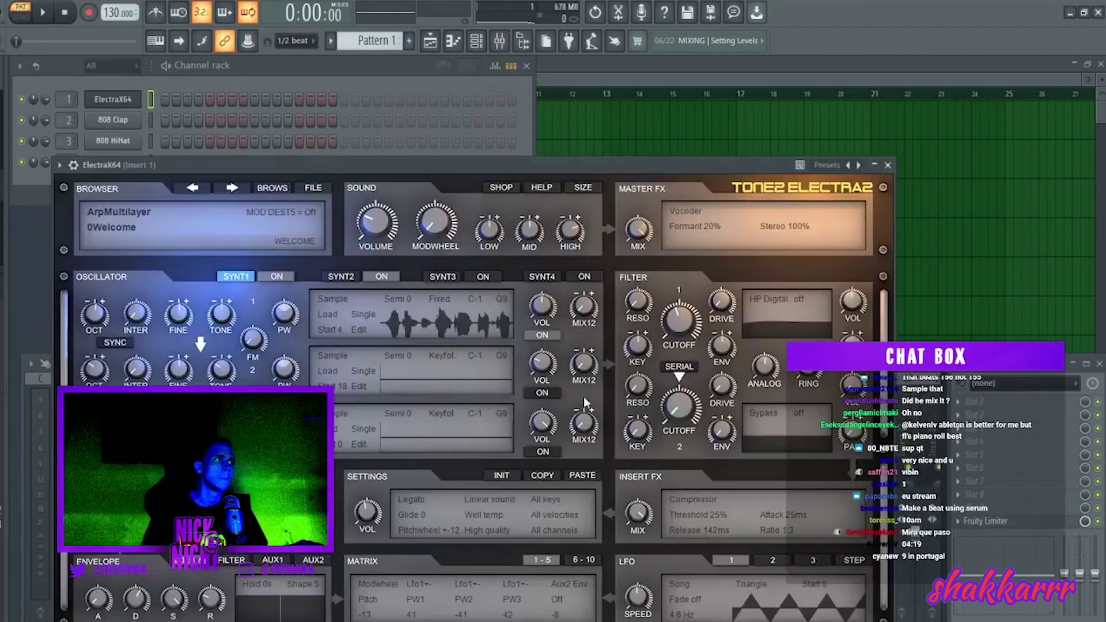
Step: Load the SY - Code preset from the Fantasy Sounds XP (Based Gutta) bank in ElectraX64 and close the plugin window
left_click(124, 213)
left_click(164, 225)
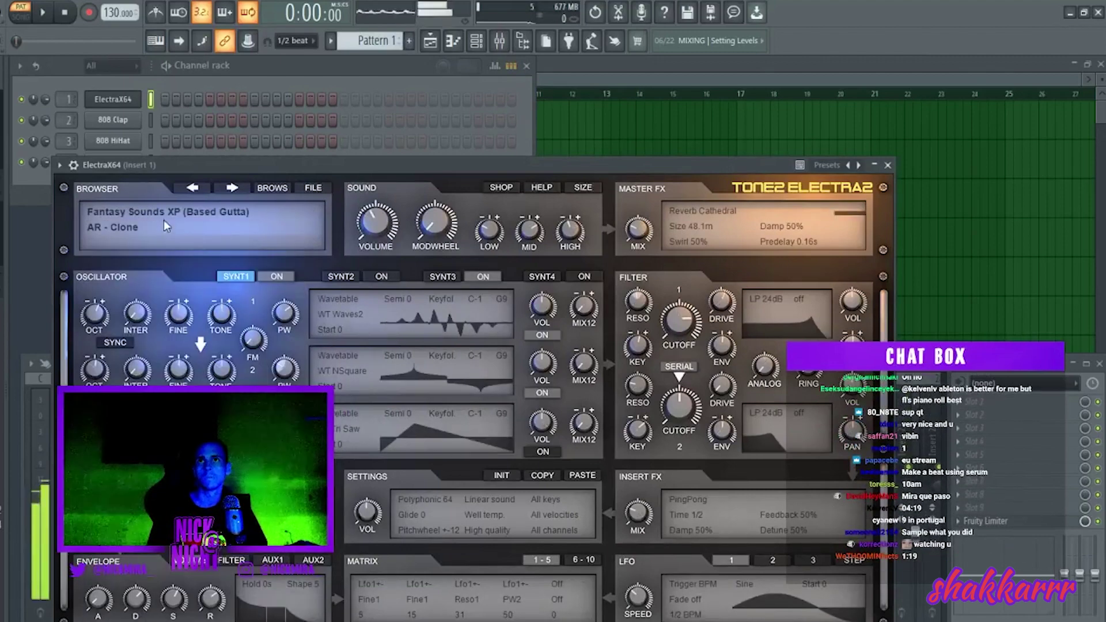
left_click(131, 234)
left_click(230, 582)
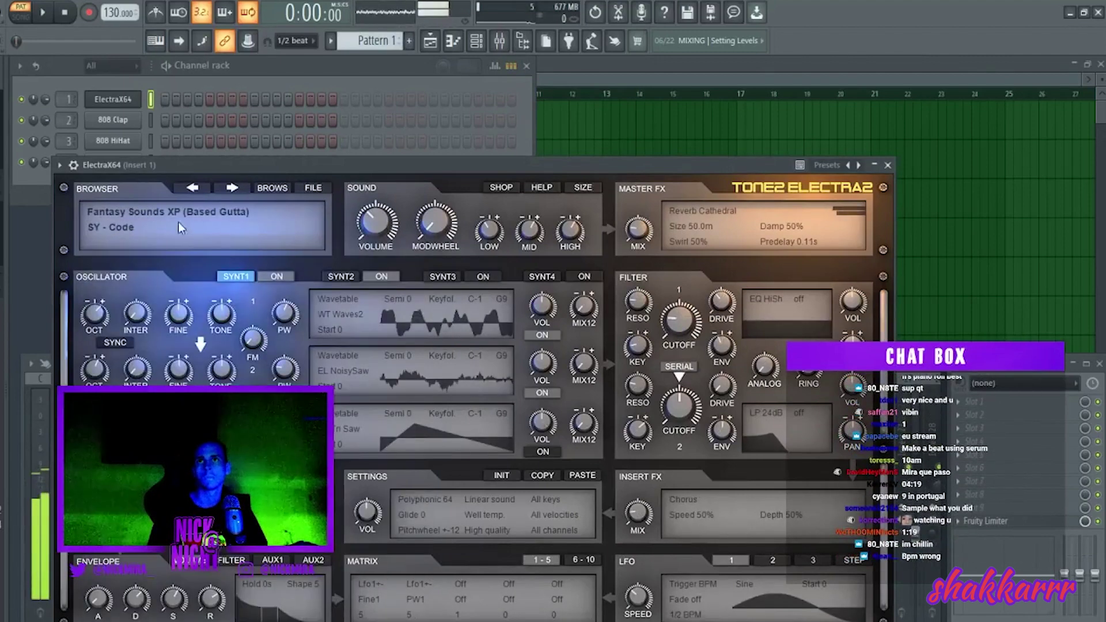
left_click(59, 165)
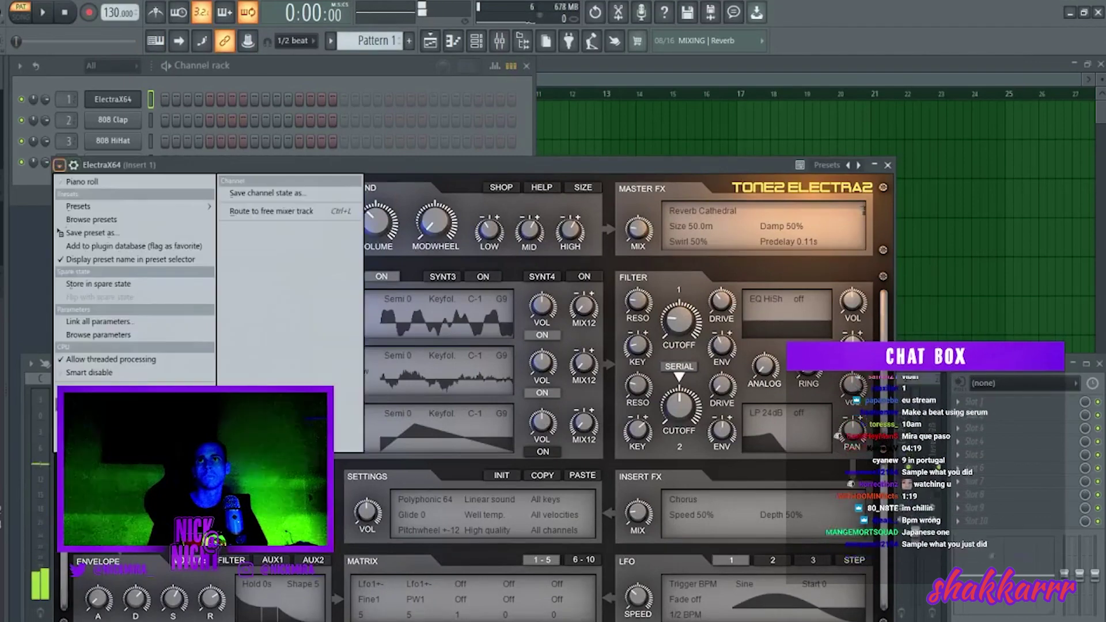
key("Escape")
left_click_drag(151, 201, 471, 179)
key("Escape")
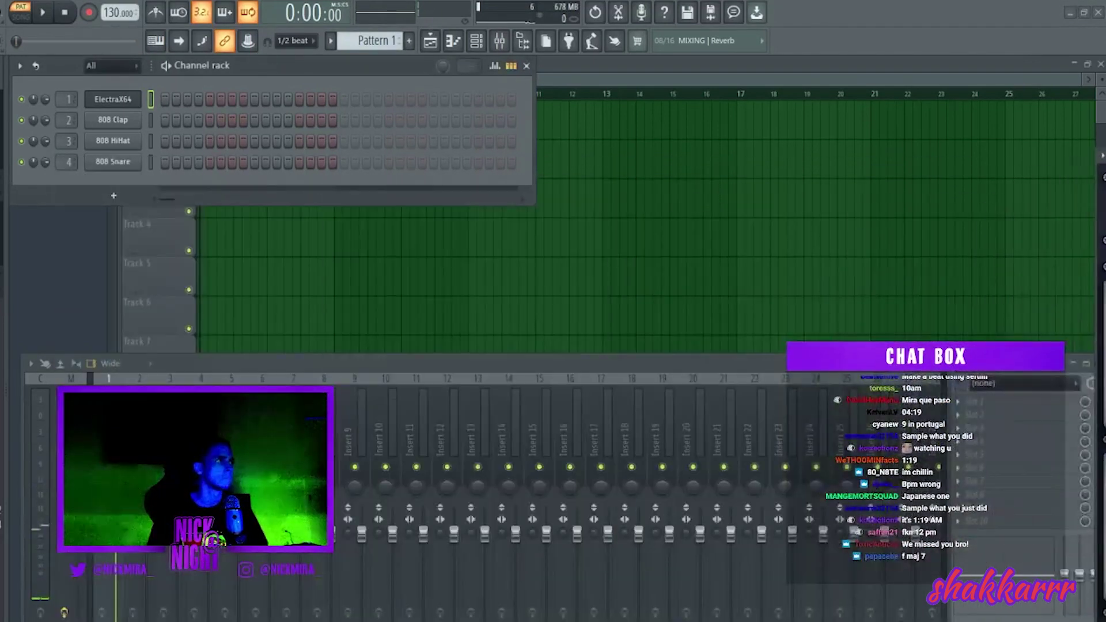